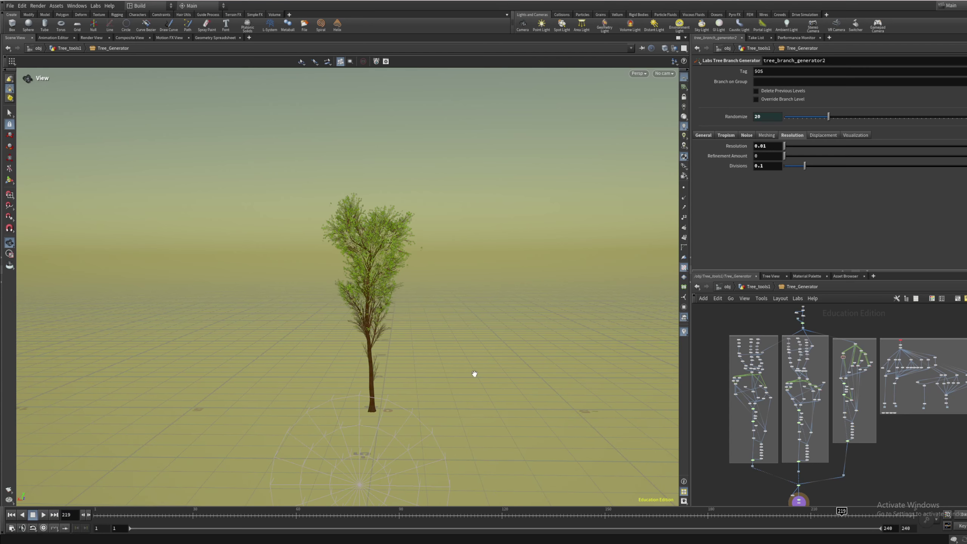
Set the number of branch nodes to 7 in the placement settings of tree_branch_generator2
scroll(841, 343, "up", 5)
middle_click_drag(876, 348, 865, 378)
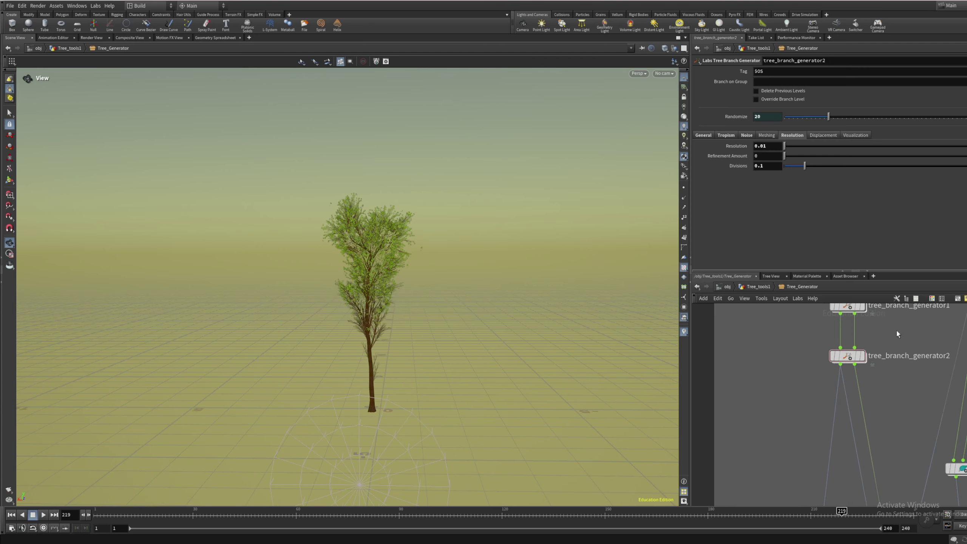
left_click(704, 135)
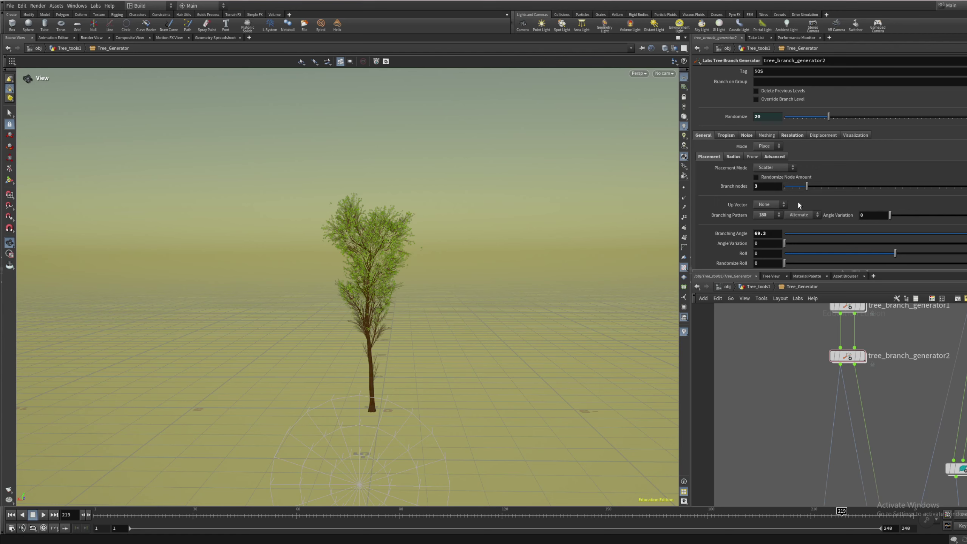
left_click_drag(806, 186, 815, 188)
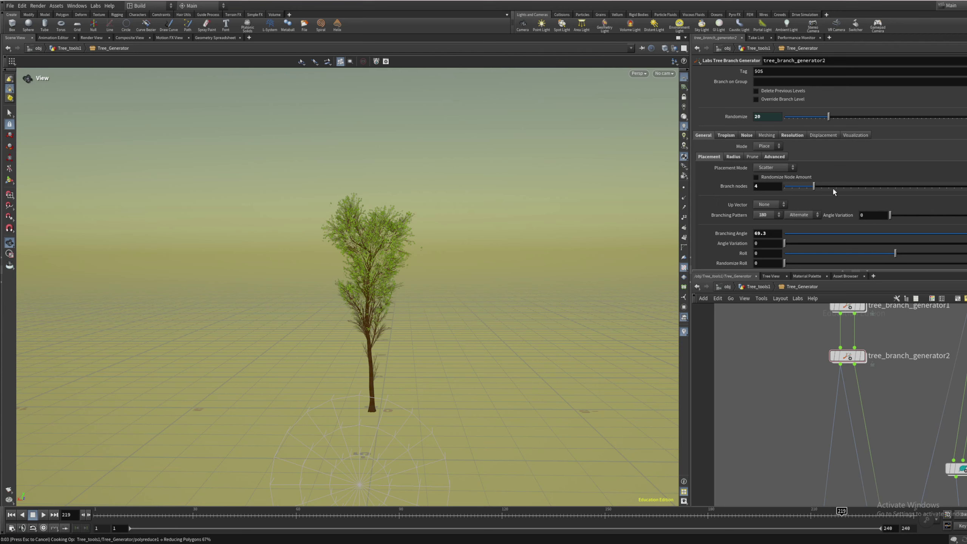
left_click(835, 187)
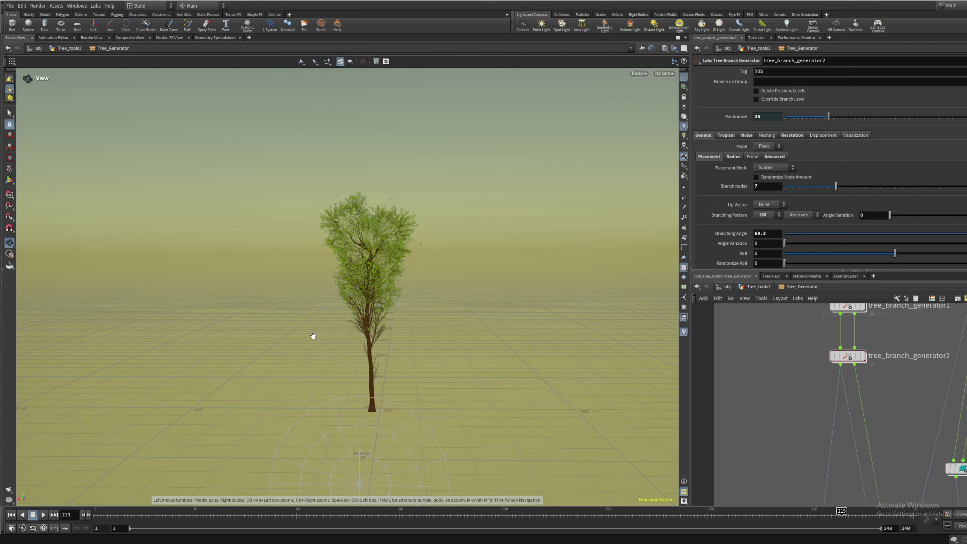
Examine the tree from several angles and the trunk and branch generator nodes that build it
mouse_move(367, 296)
left_mouse_down()
mouse_move(356, 306)
mouse_move(349, 375)
mouse_move(365, 280)
left_mouse_up()
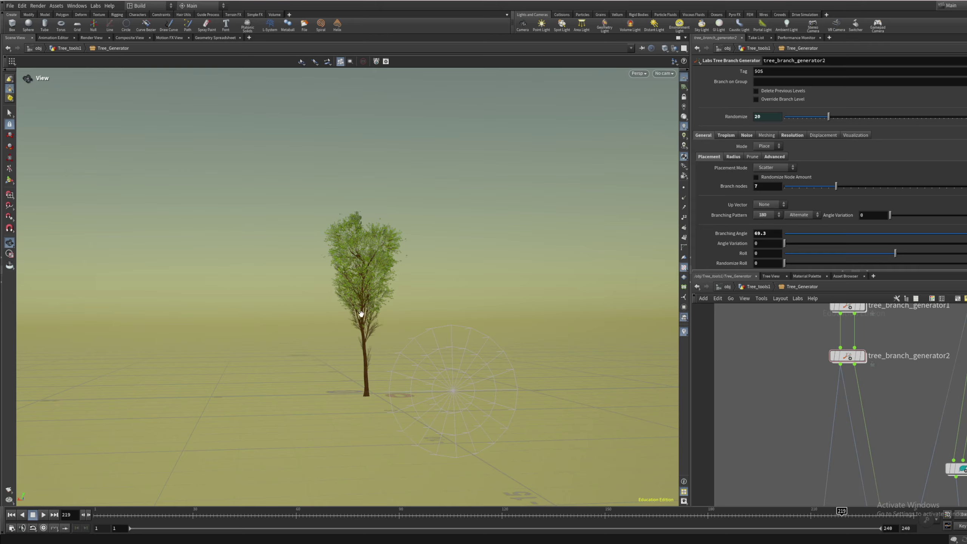
left_click_drag(361, 314, 602, 334)
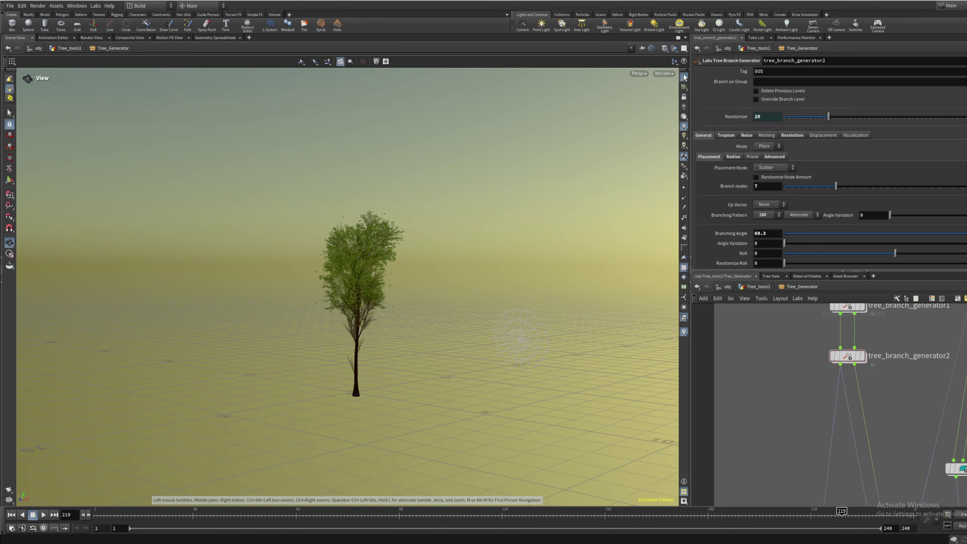
left_click_drag(415, 281, 360, 330)
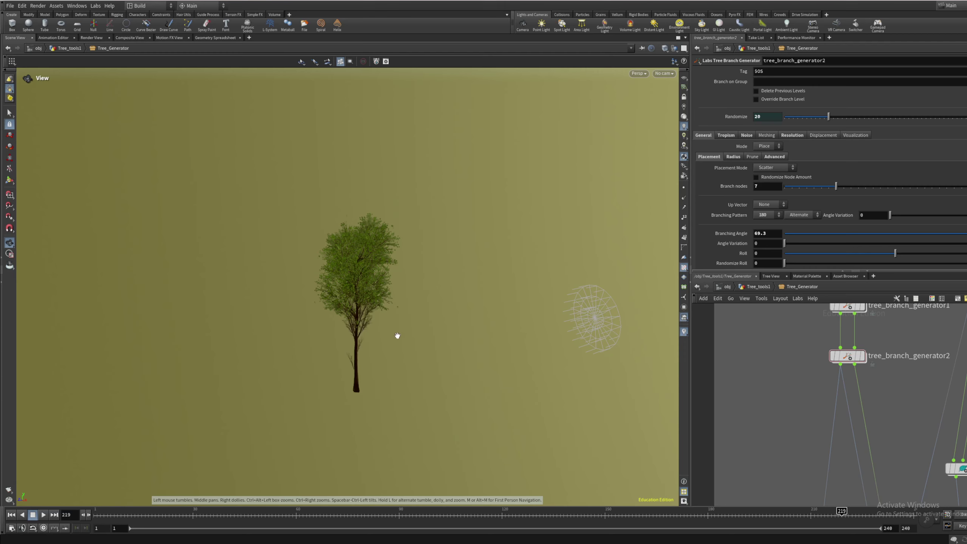
scroll(777, 376, "down", 6)
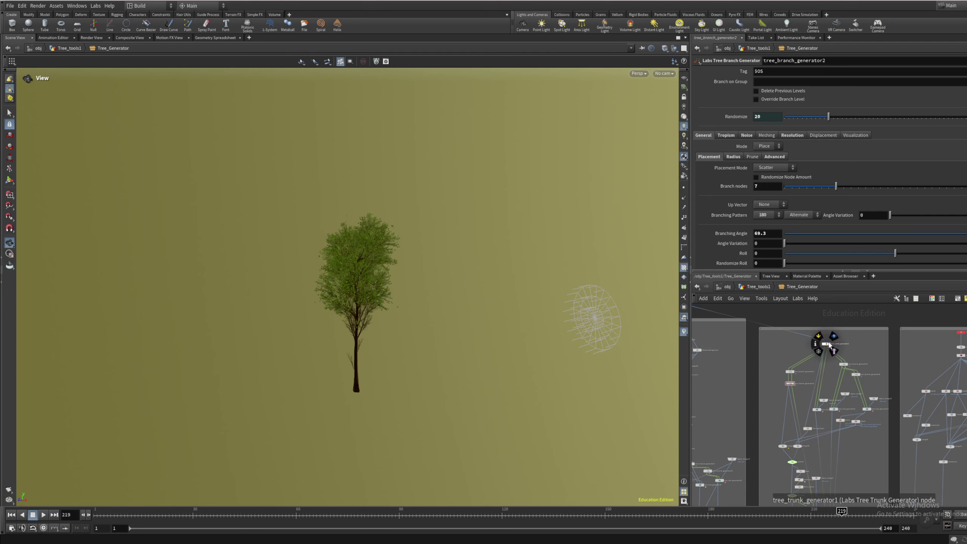
scroll(826, 341, "up", 5)
left_click_drag(829, 345, 815, 332)
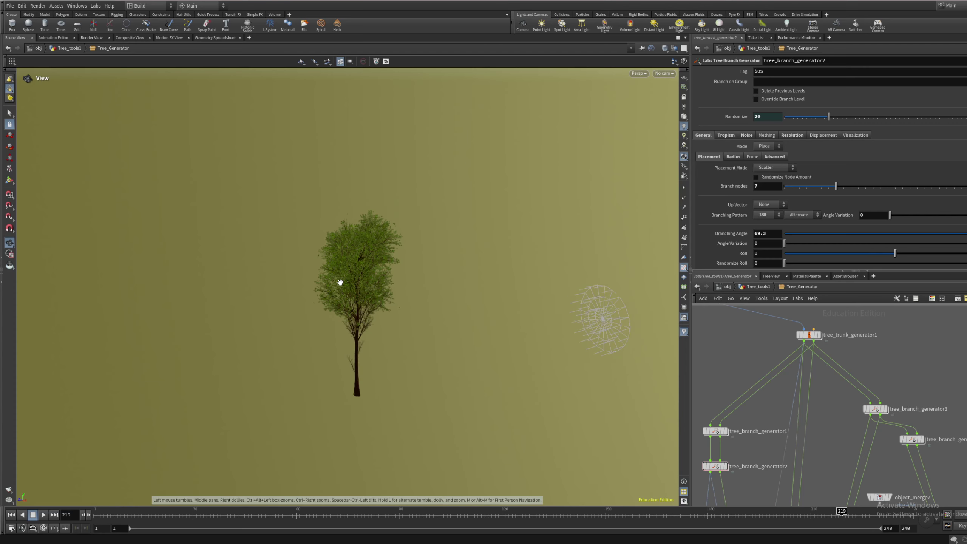
scroll(340, 285, "up", 3)
left_click_drag(340, 288, 367, 267)
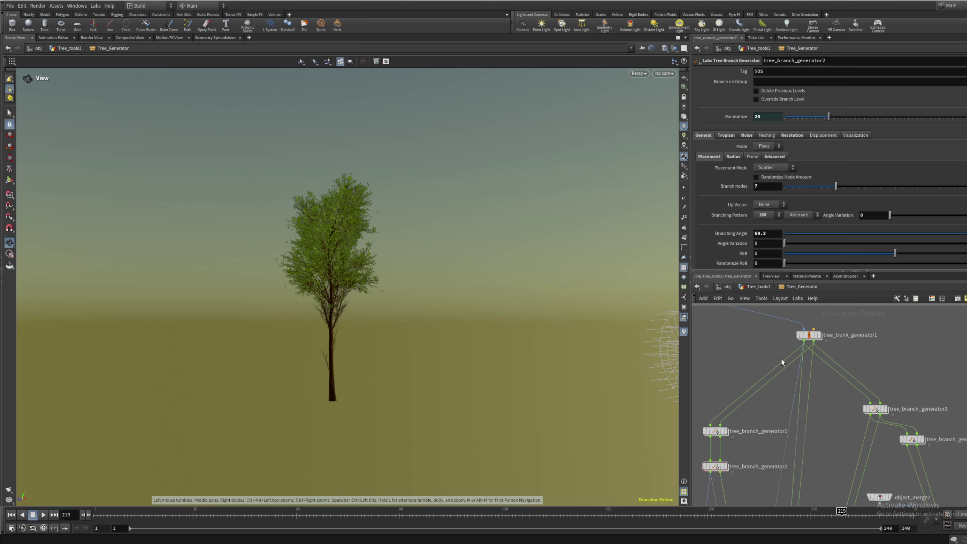
key("h")
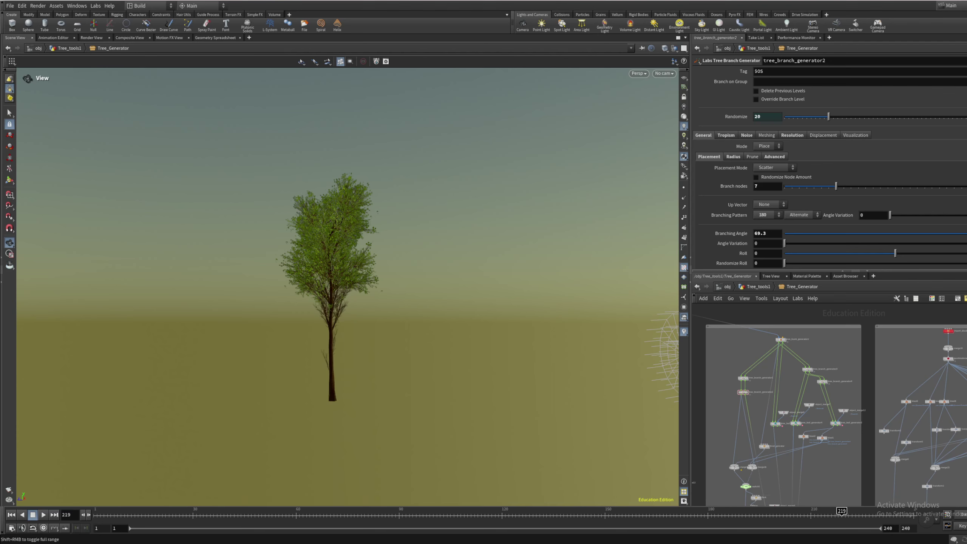
Switch to PureRef, dismiss the update notice, and load the recent scene FMP.pur from the FMP - Come Closer folder
key("super")
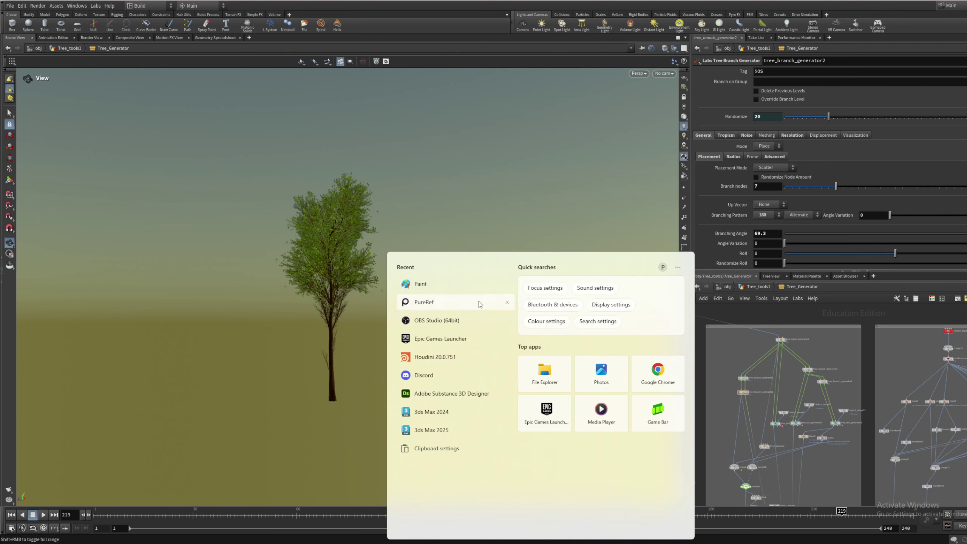
left_click(460, 304)
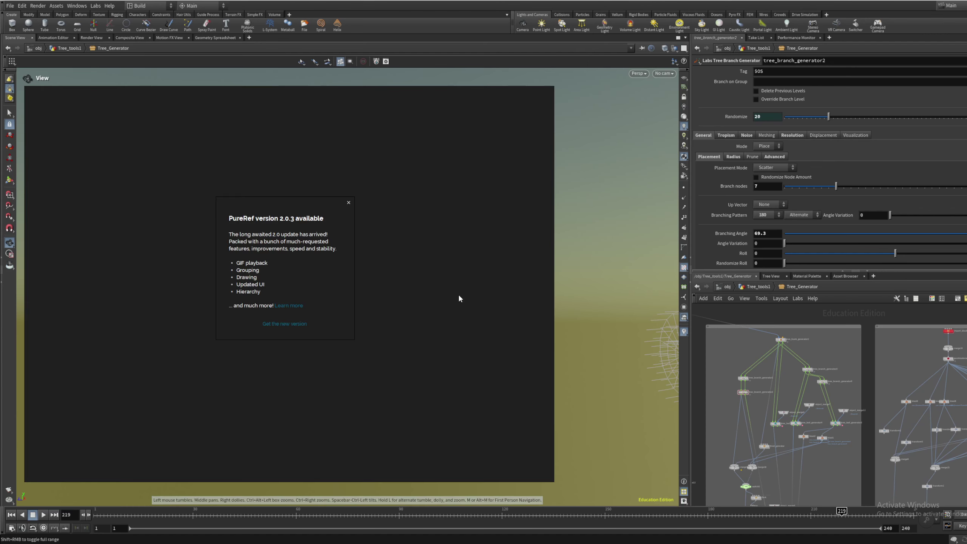
left_click(348, 204)
right_click(415, 314)
mouse_move(445, 456)
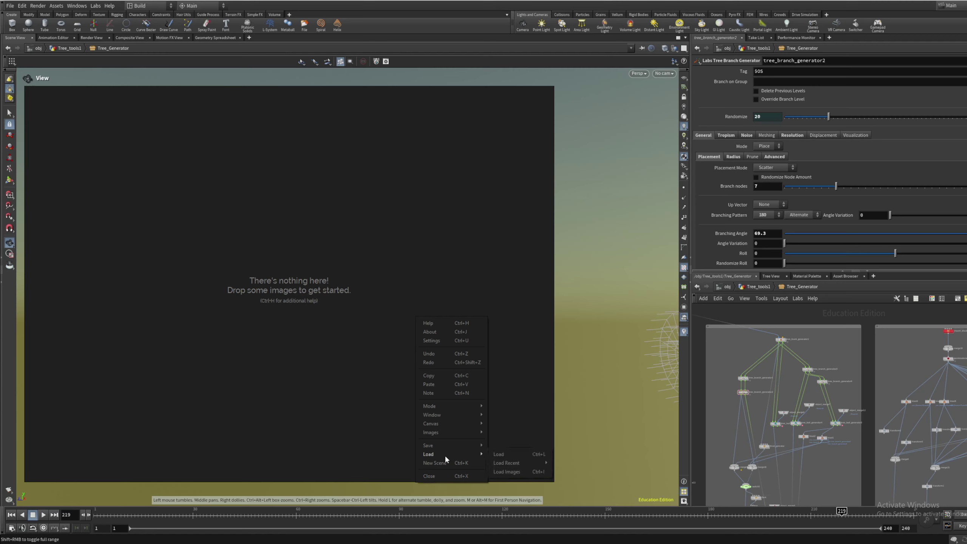
mouse_move(500, 463)
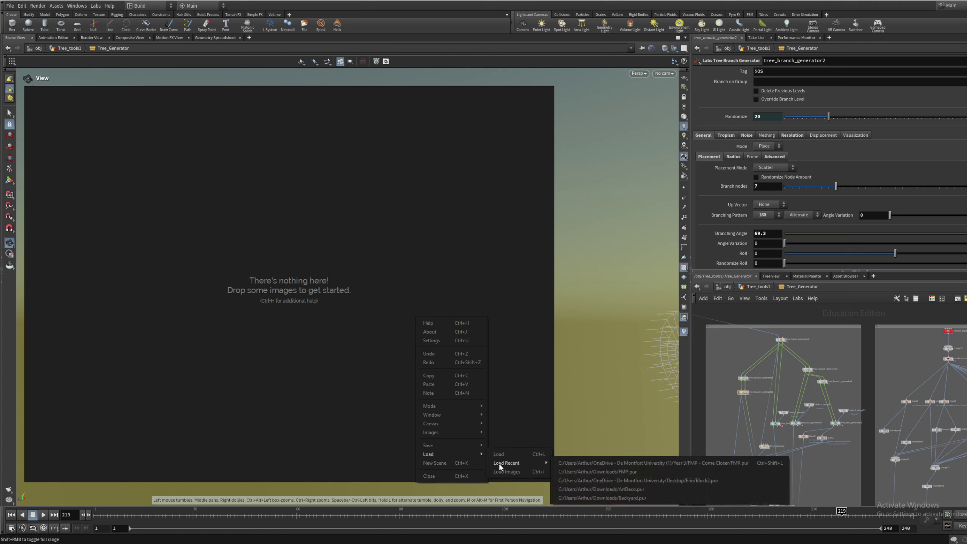
left_click(596, 462)
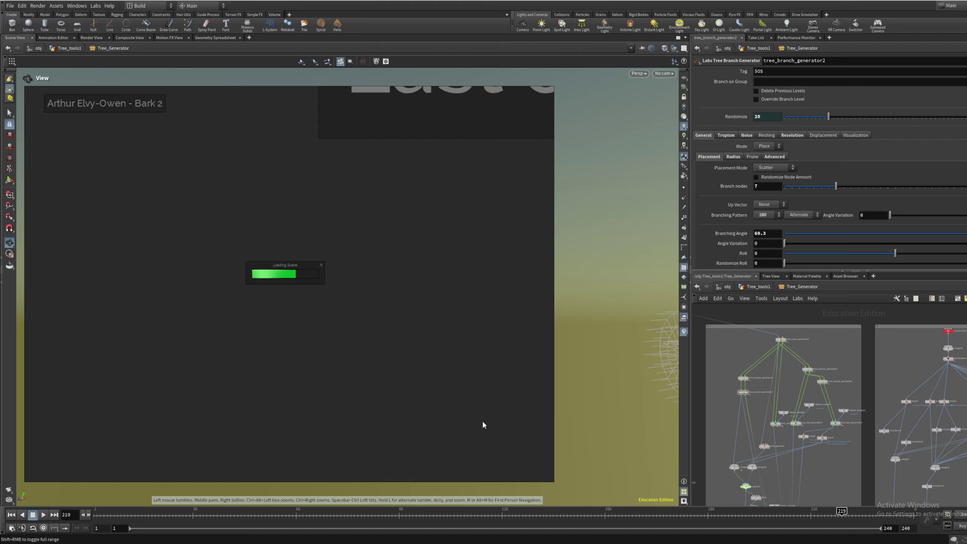
Examine the reference board, ending on a close view of the forest painting with the ruined wooden house
scroll(438, 351, "down", 5)
scroll(438, 351, "down", 5)
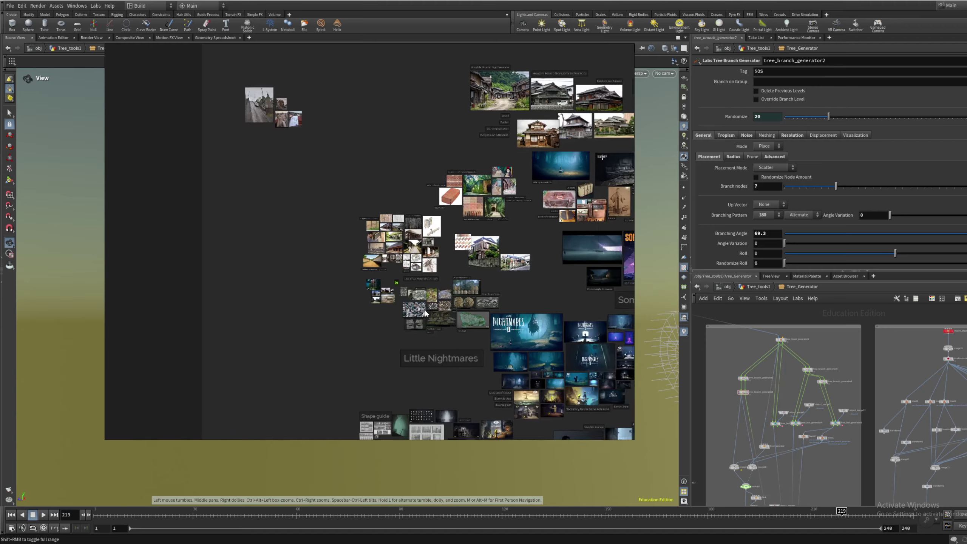
scroll(426, 314, "down", 3)
scroll(381, 318, "up", 8)
middle_click_drag(494, 314, 504, 237)
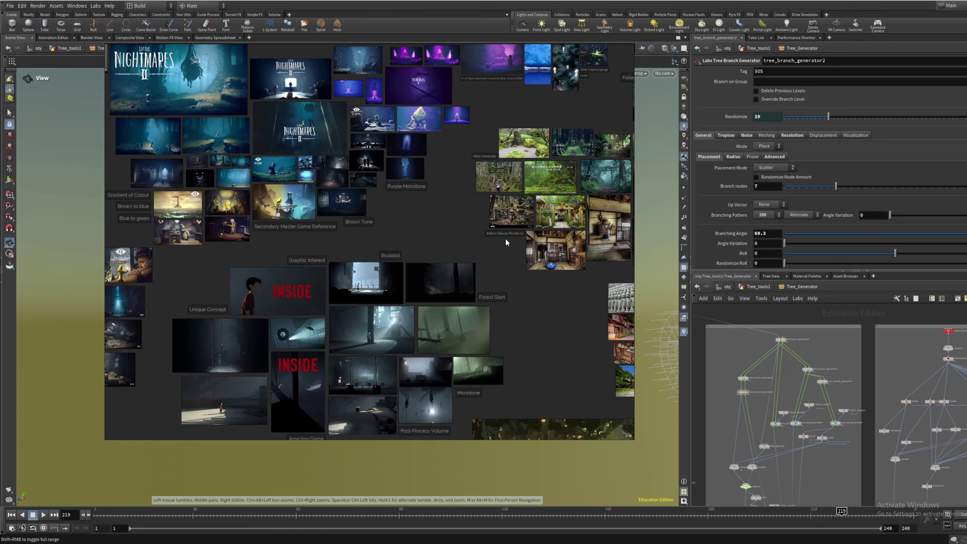
scroll(503, 237, "down", 4)
middle_click_drag(432, 266, 519, 242)
scroll(207, 192, "up", 2)
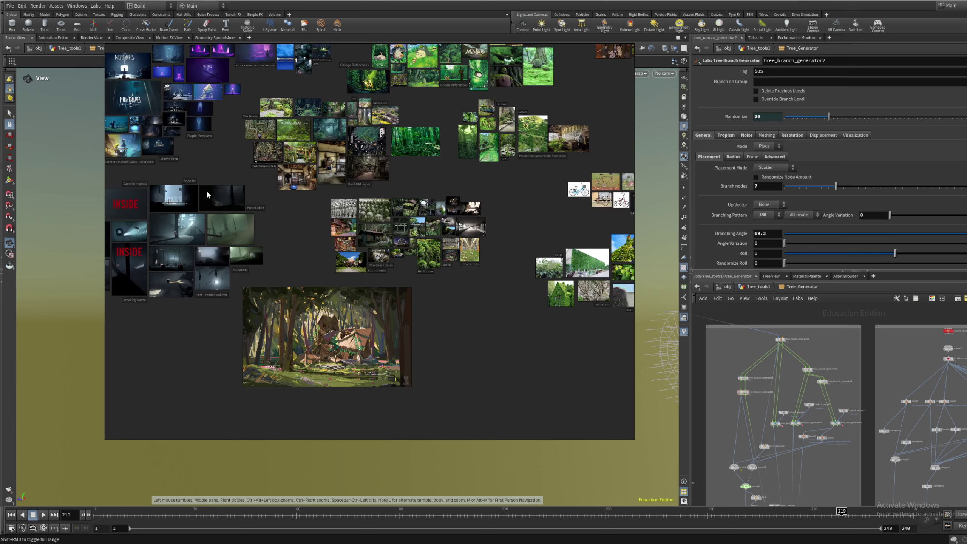
scroll(317, 342, "up", 6)
scroll(317, 341, "up", 5)
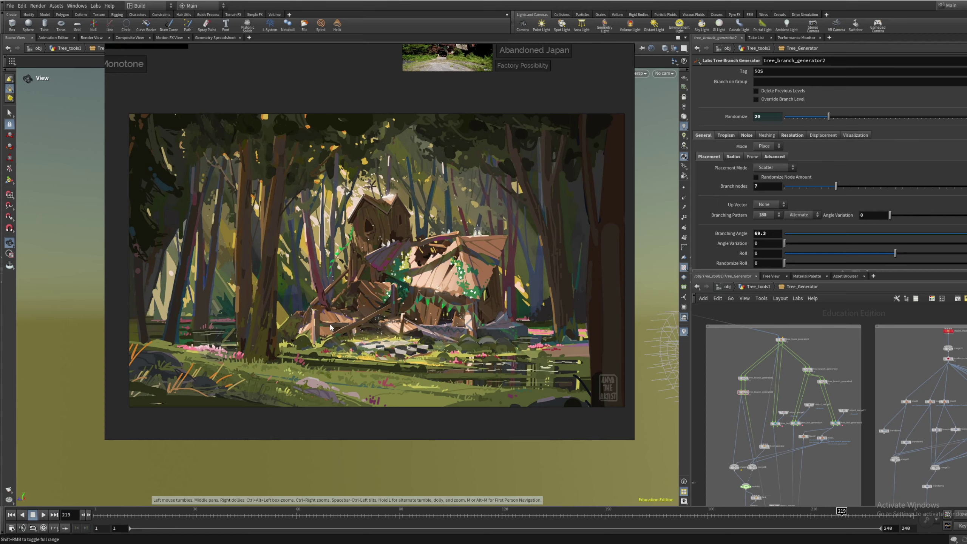
right_click(560, 190)
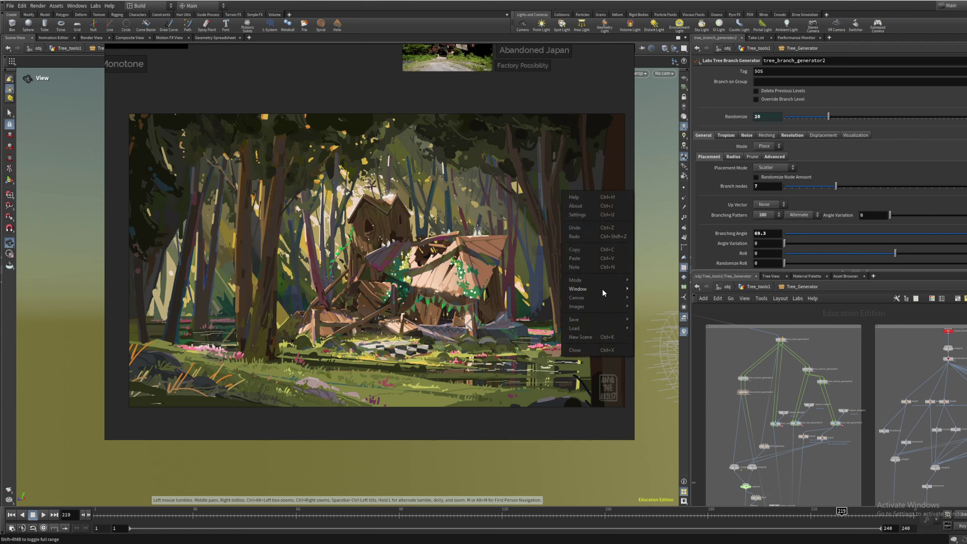
mouse_move(611, 278)
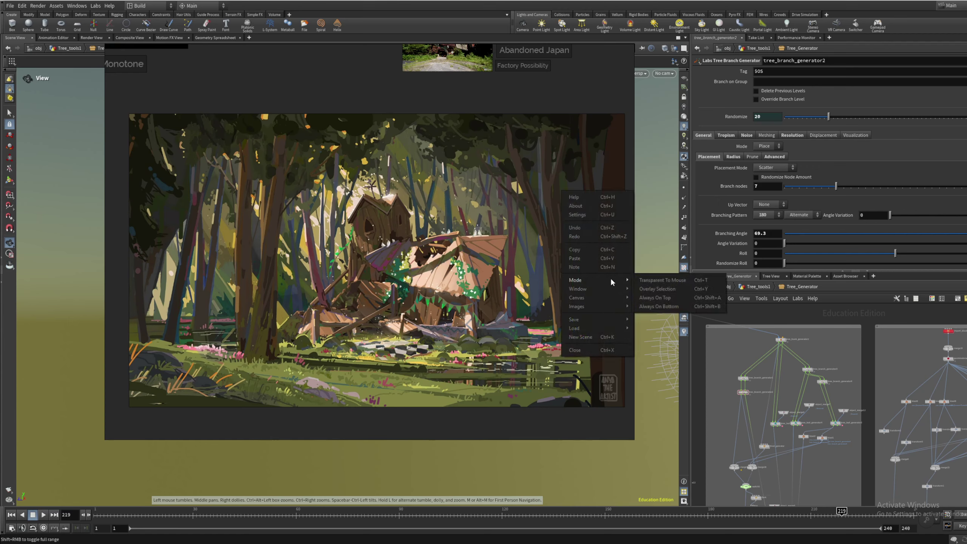
left_click(685, 280)
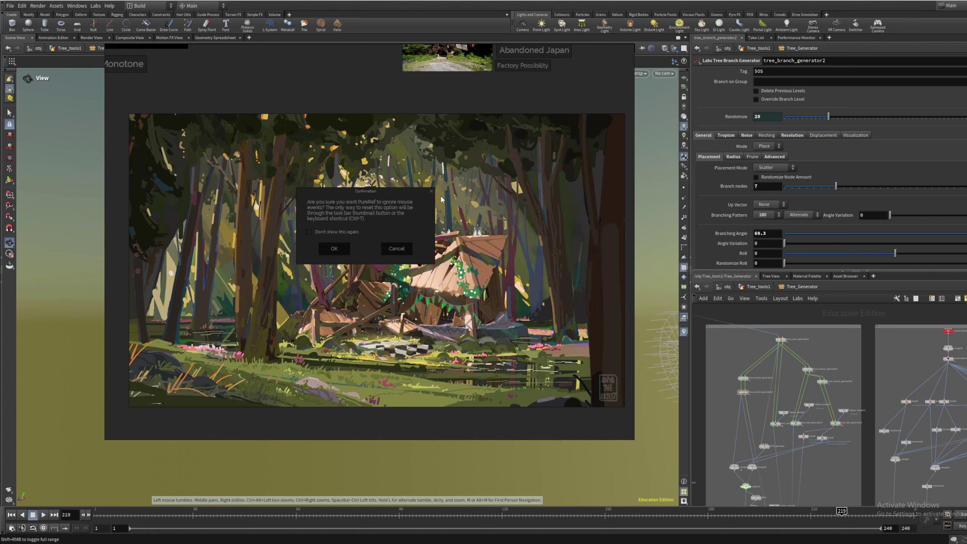
left_click(396, 248)
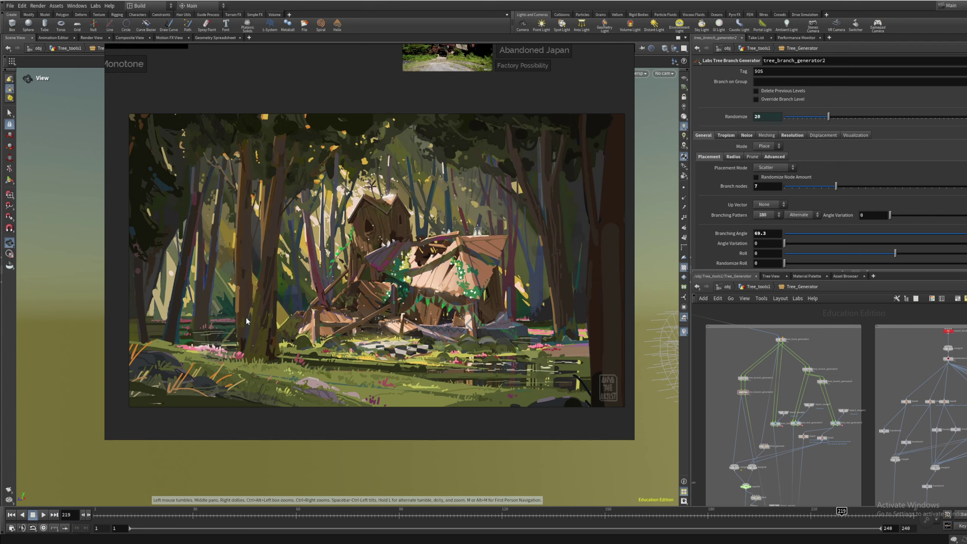
Examine the moss-covered and bare stone statue photos in the Abandoned Japan group of references
scroll(391, 377, "down", 5)
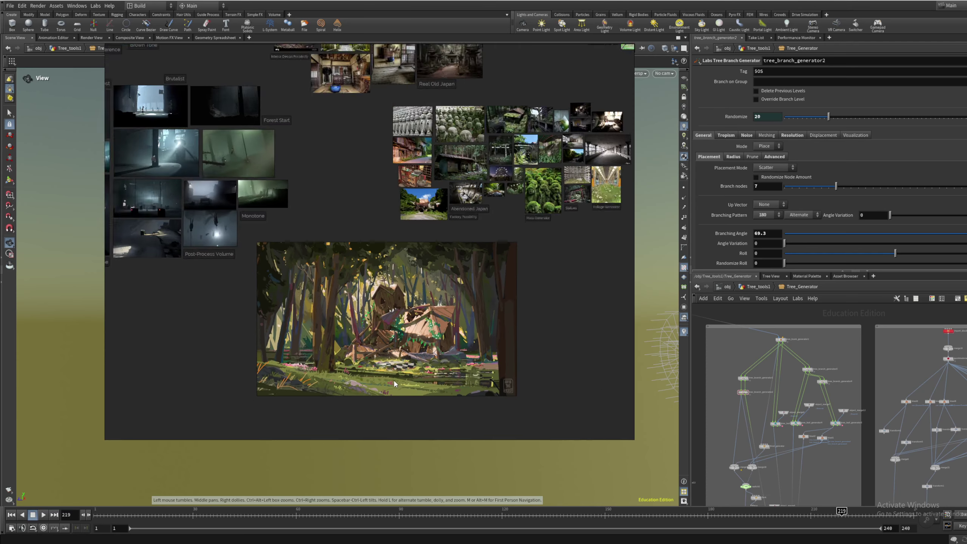
scroll(452, 358, "up", 3)
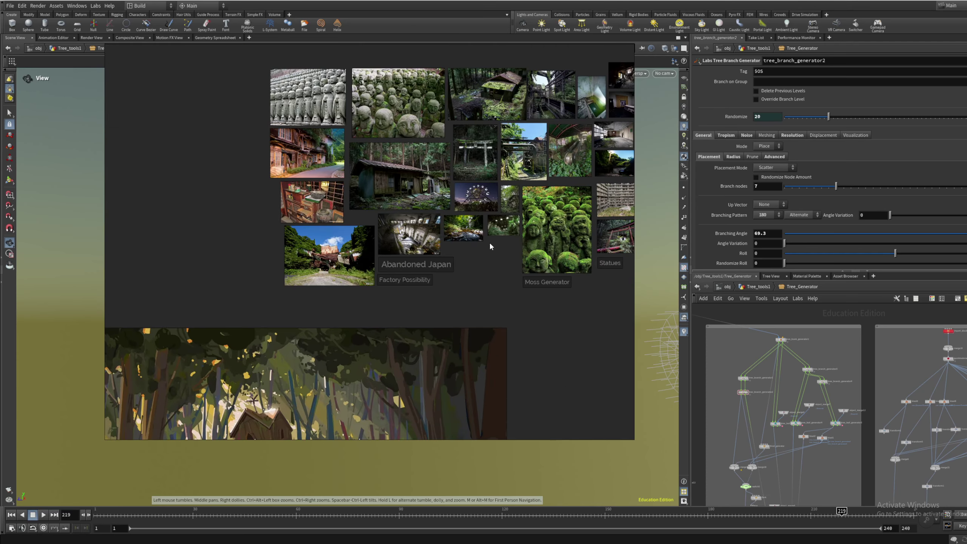
scroll(489, 242, "up", 6)
scroll(526, 319, "up", 5)
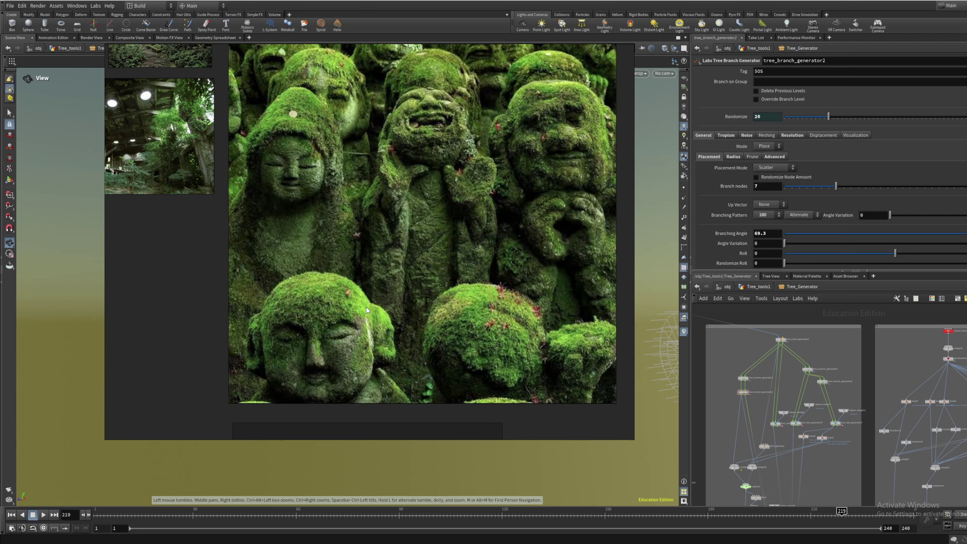
scroll(367, 310, "down", 5)
scroll(284, 303, "up", 4)
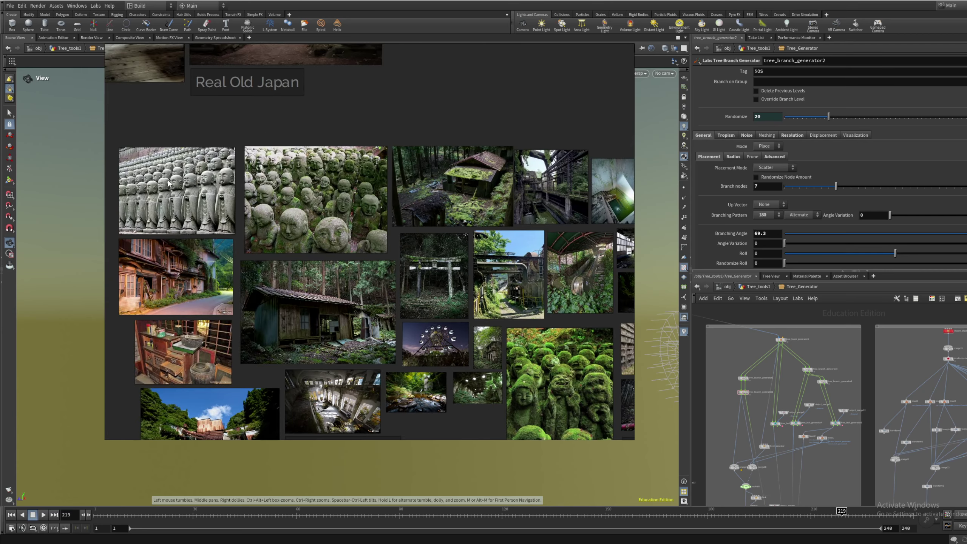
scroll(169, 182, "up", 5)
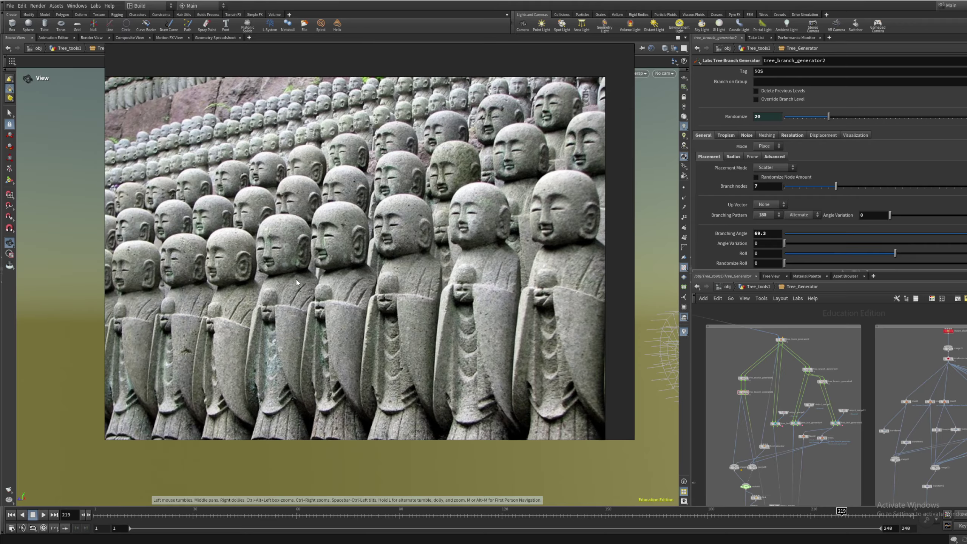
scroll(384, 306, "down", 3)
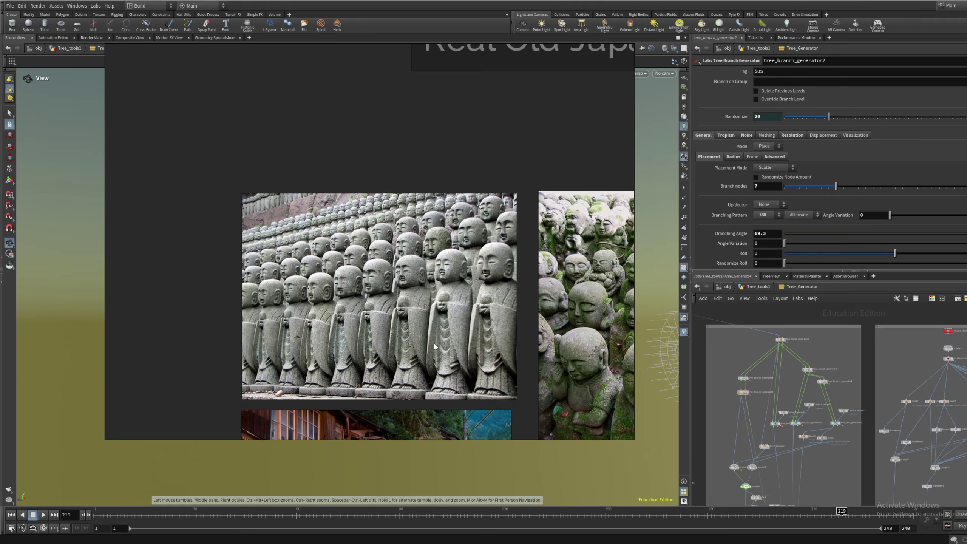
middle_click_drag(490, 365, 166, 272)
scroll(395, 228, "up", 3)
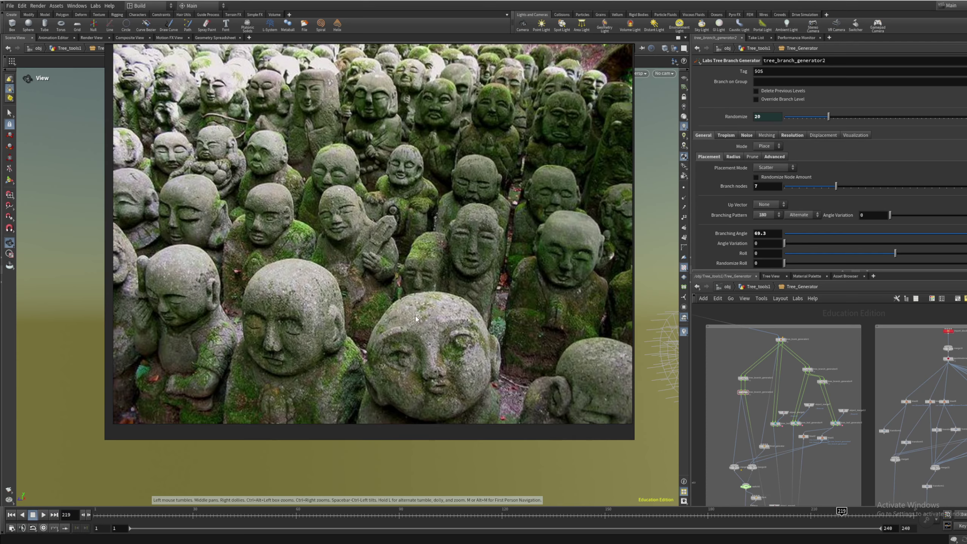
scroll(404, 316, "down", 5)
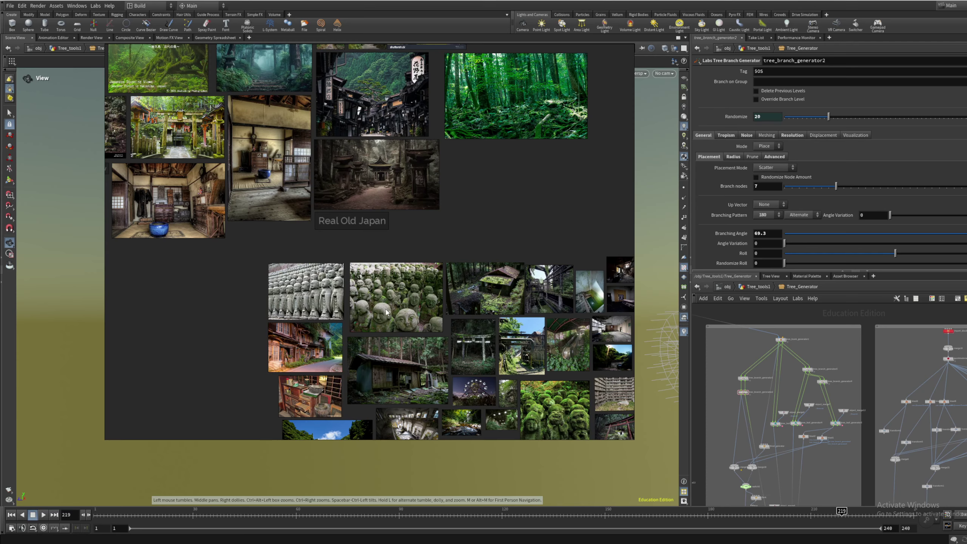
Examine the photo of the abandoned house with the mossy roof and its place among the surrounding reference groups
middle_click_drag(387, 312, 203, 192)
middle_click_drag(401, 179, 502, 159)
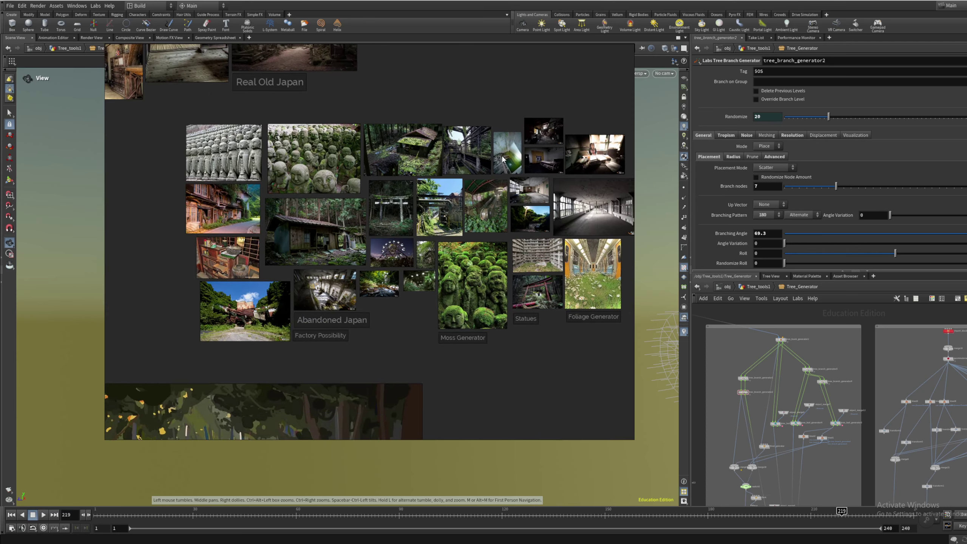
scroll(400, 152, "up", 5)
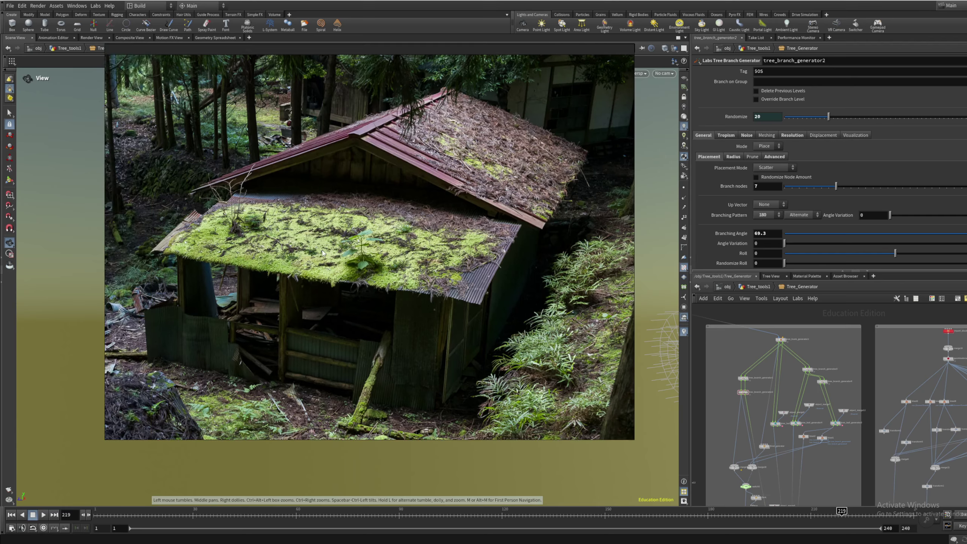
scroll(322, 253, "down", 10)
scroll(350, 263, "up", 2)
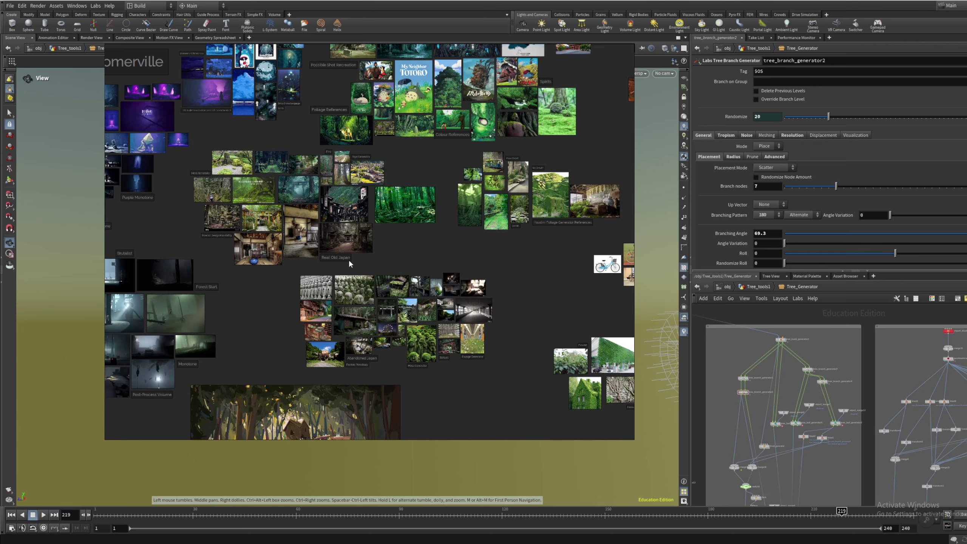
Leave the reference board for Houdini and open the Tree_Generator asset's Type Properties at its parameter list
middle_click_drag(399, 252, 458, 210)
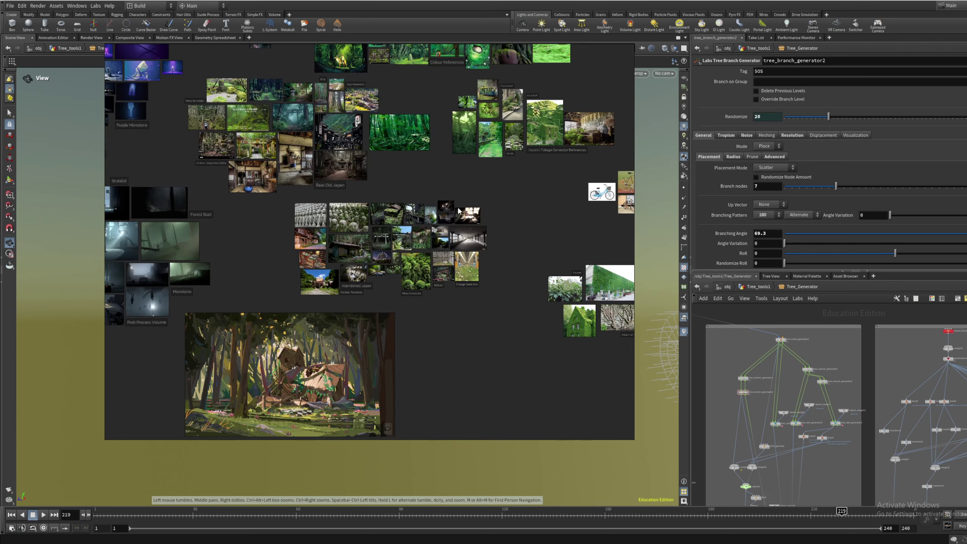
left_click(725, 390)
left_click_drag(411, 309, 427, 341)
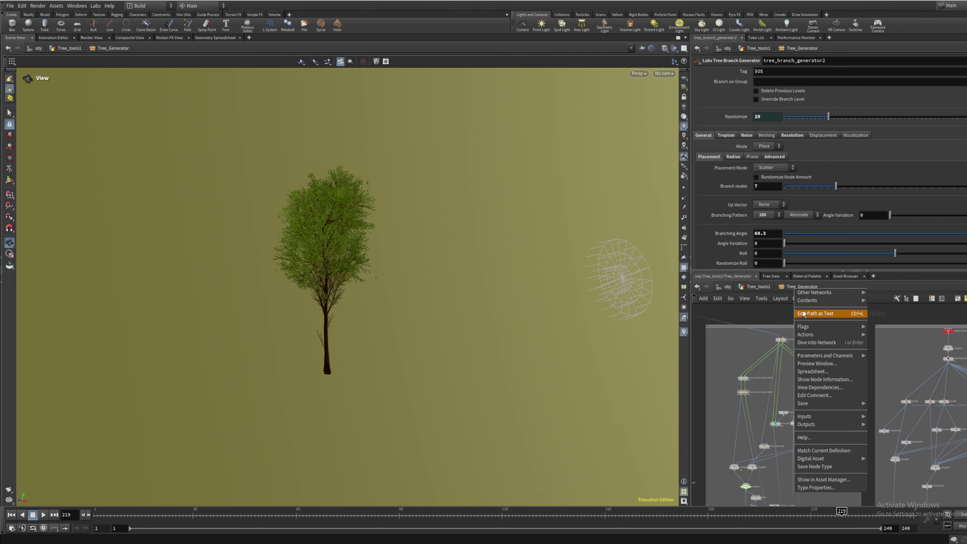
left_click(814, 488)
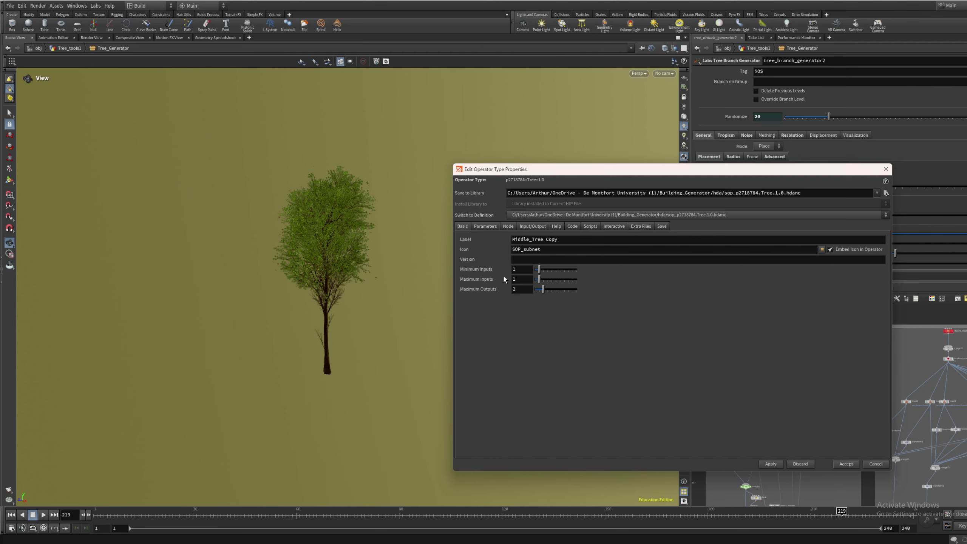
left_click(490, 227)
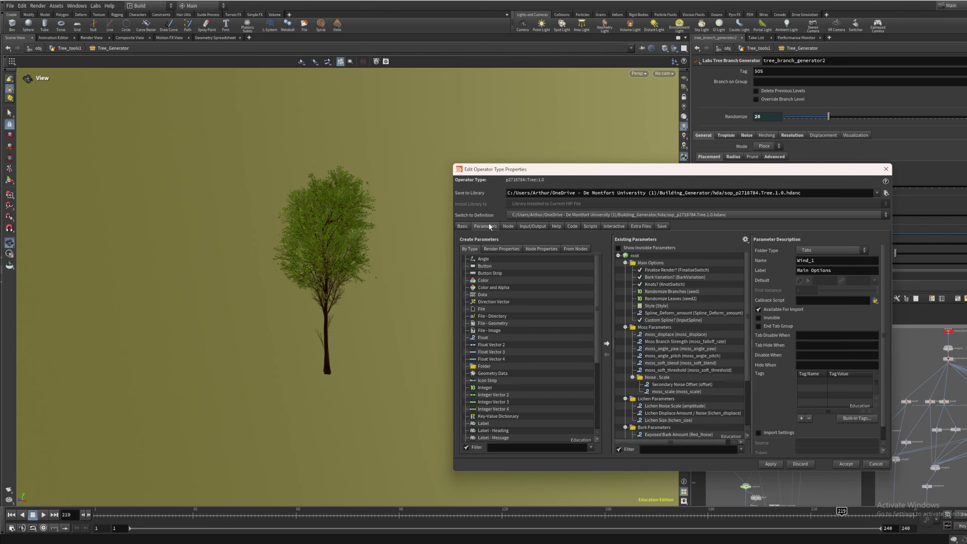
left_click_drag(670, 172, 644, 103)
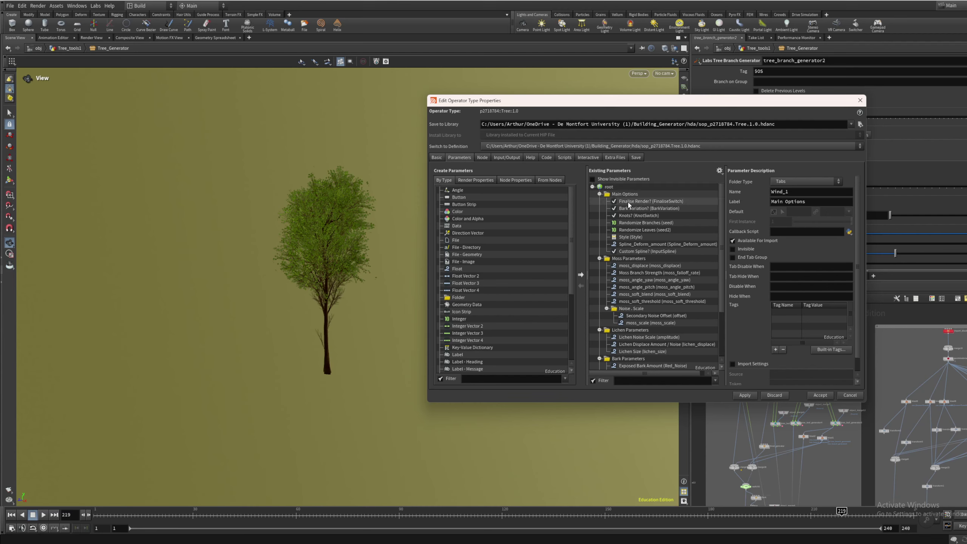
Collapse the Main Options, Moss Parameters, Lichen Parameters, Bark Parameters and Wind Mask Maker folders in the existing parameters
left_click(599, 194)
left_click(599, 201)
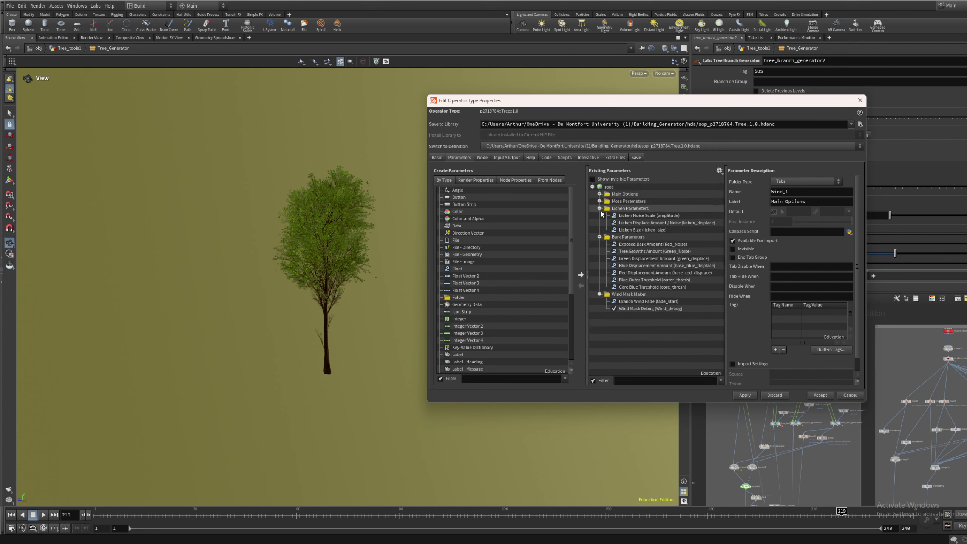
left_click(599, 208)
left_click(599, 215)
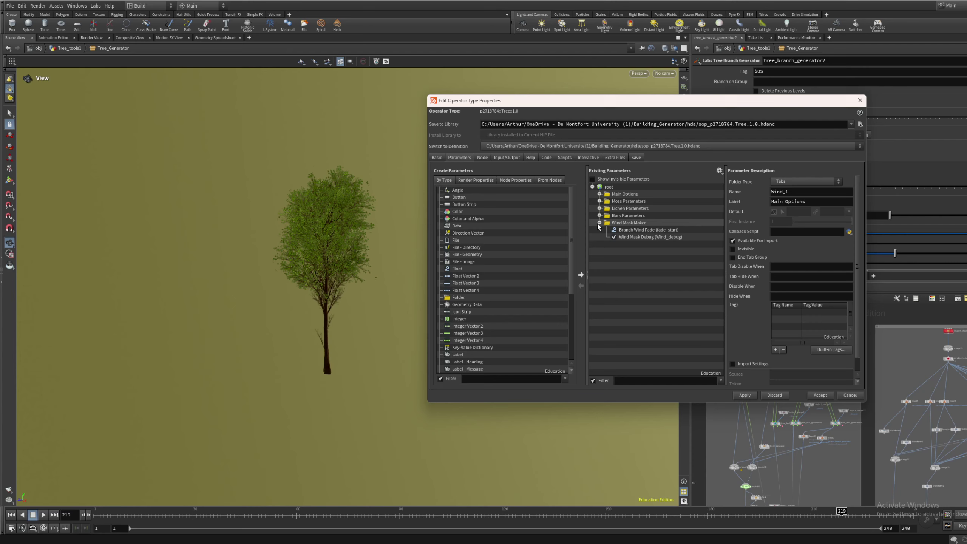
left_click(599, 223)
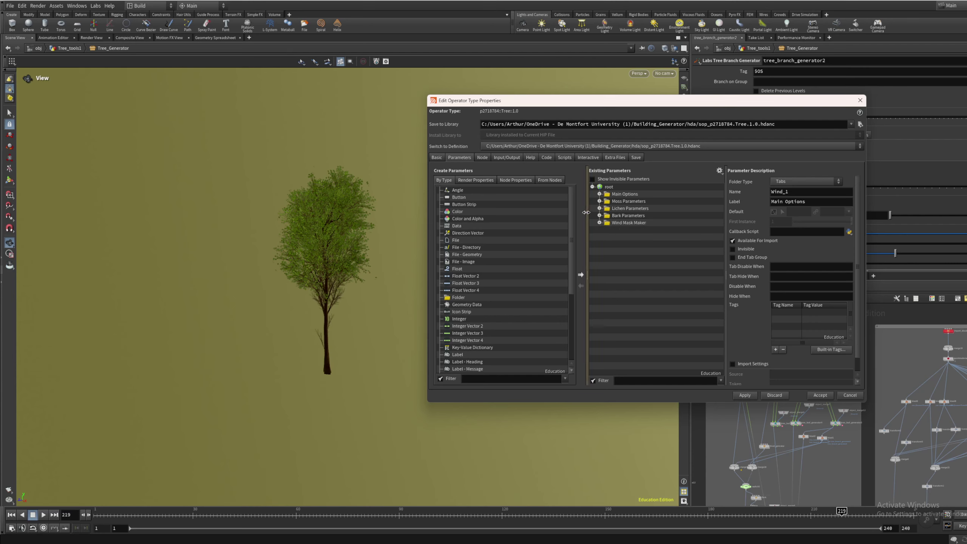
Expand Main Options and examine the Style parameter's menu items and the channel settings of Spline_Deform_amount and Custom Spline?
left_click(600, 193)
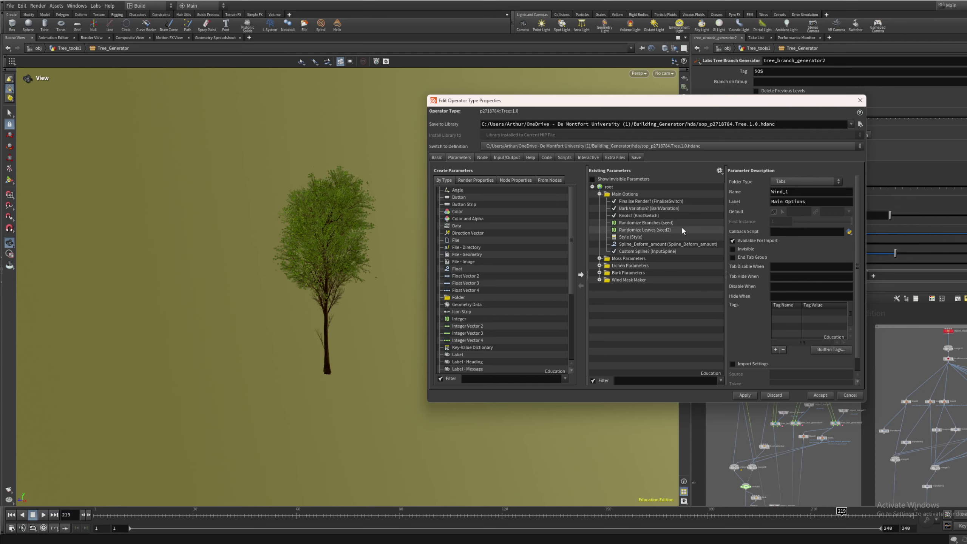
left_click(643, 237)
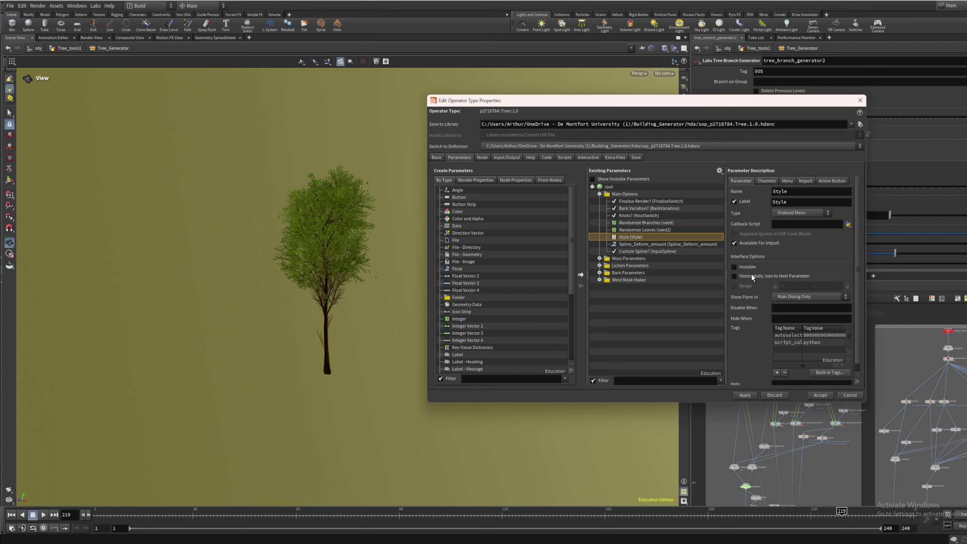
left_click(787, 181)
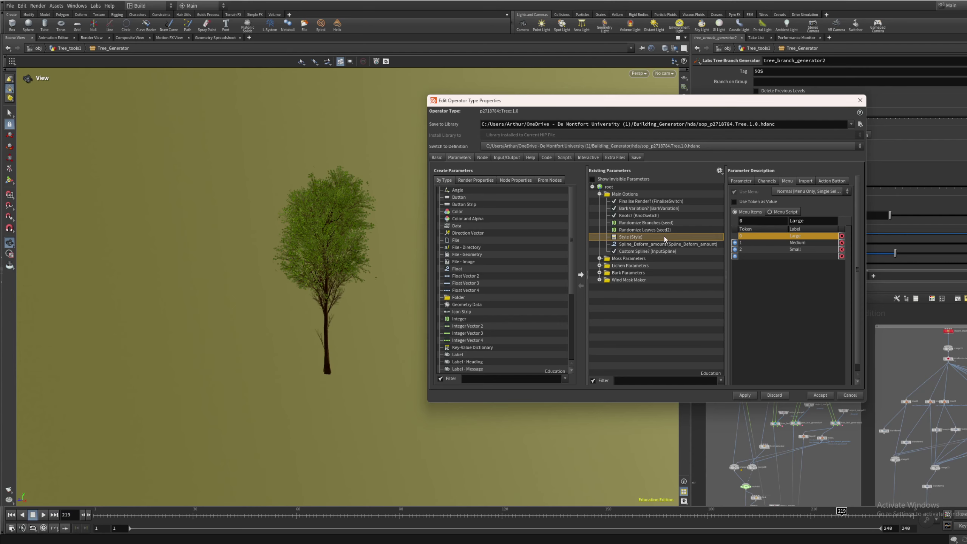
left_click(648, 244)
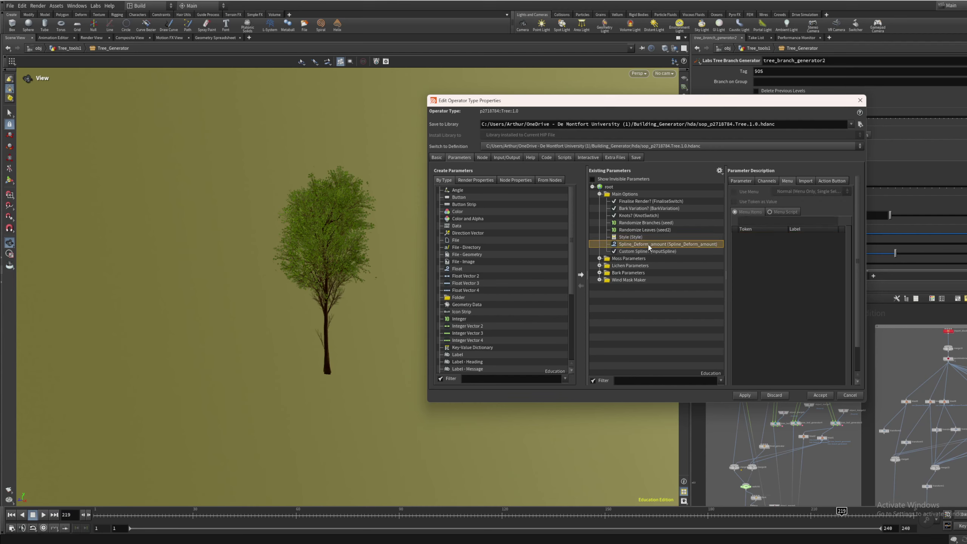
left_click(765, 180)
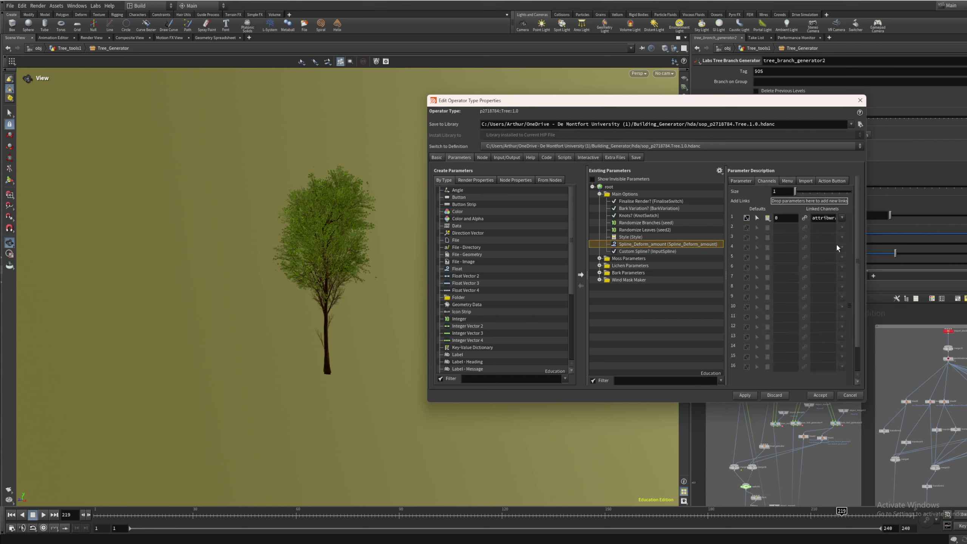
left_click(787, 218)
left_click(649, 251)
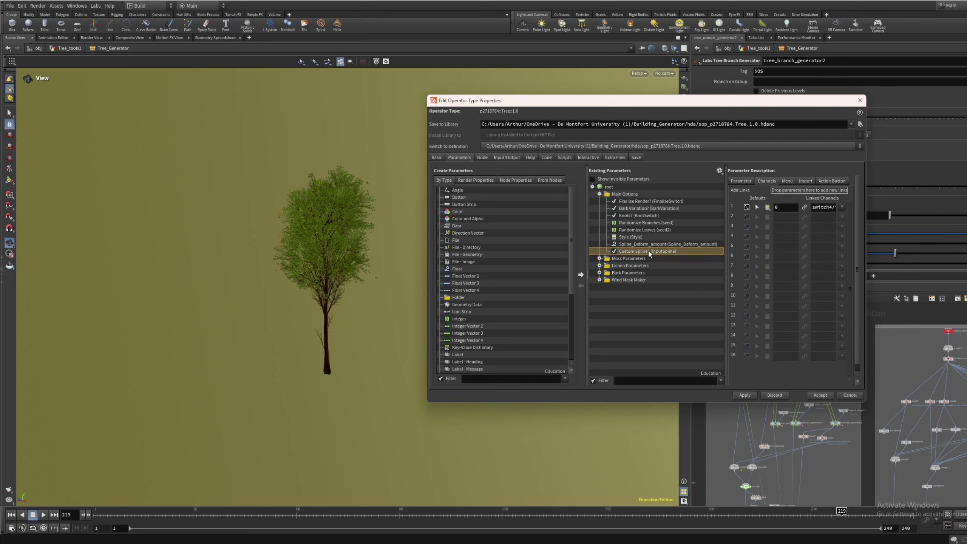
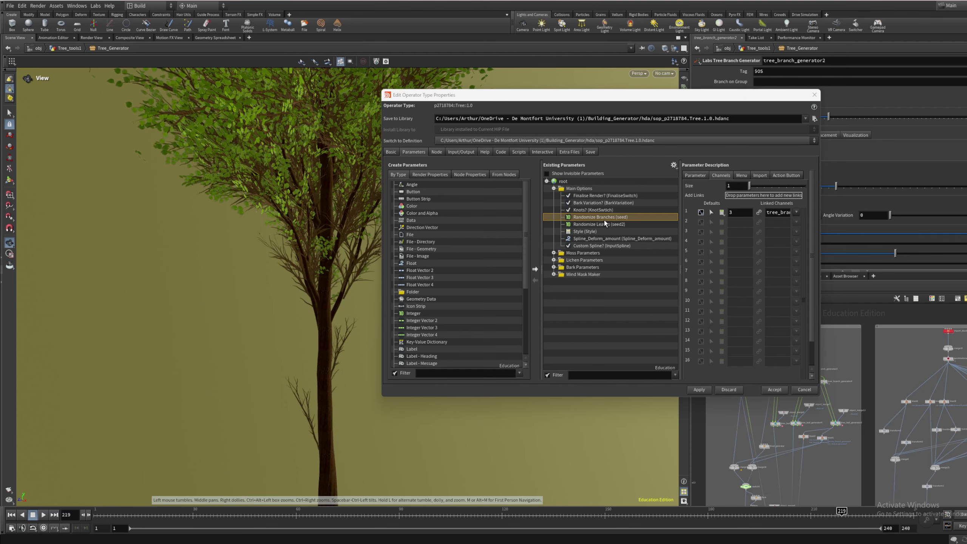
Examine the Randomize Leaves and Knots? parameters alongside the tree's canopy, trunk and side branches in the viewport
left_click(605, 224)
left_click_drag(315, 150, 292, 167)
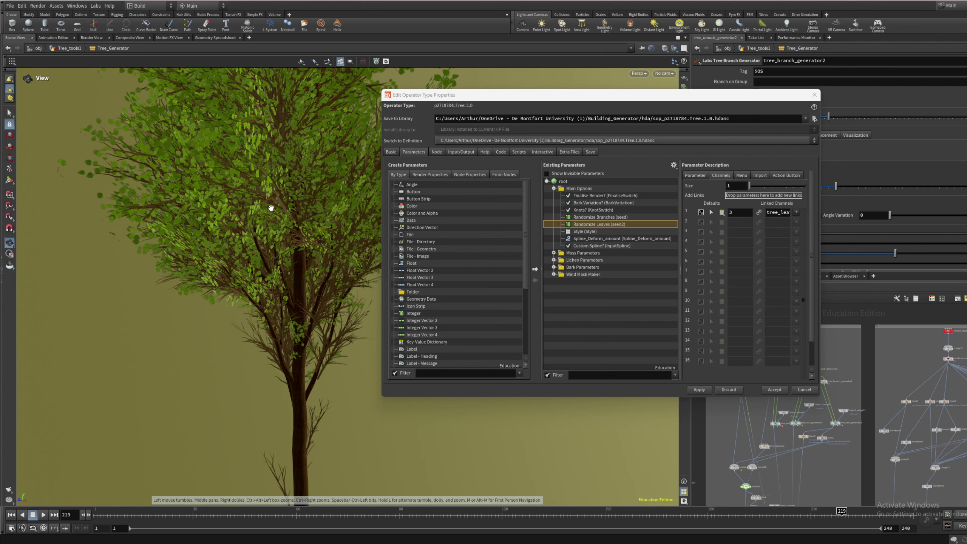
left_click(604, 211)
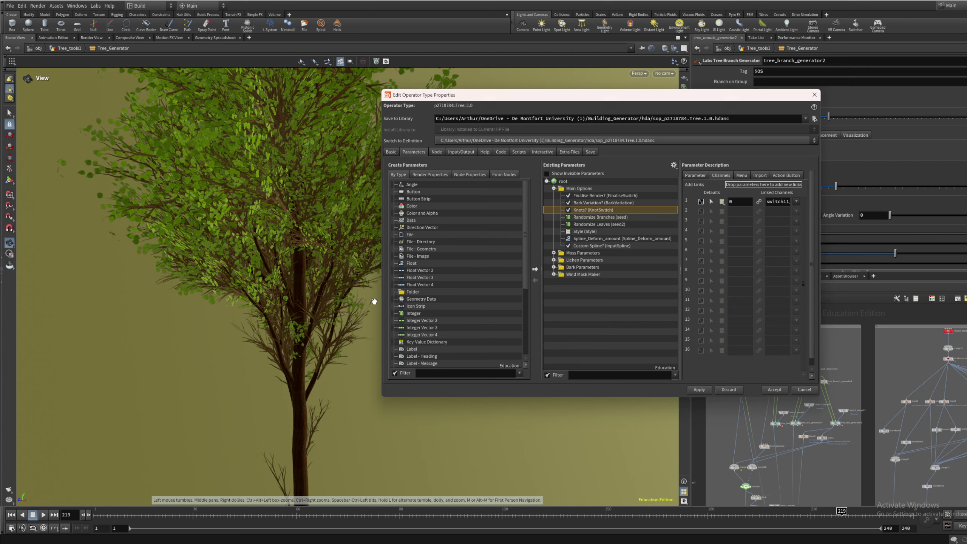
left_click_drag(370, 302, 237, 346)
scroll(236, 347, "down", 5)
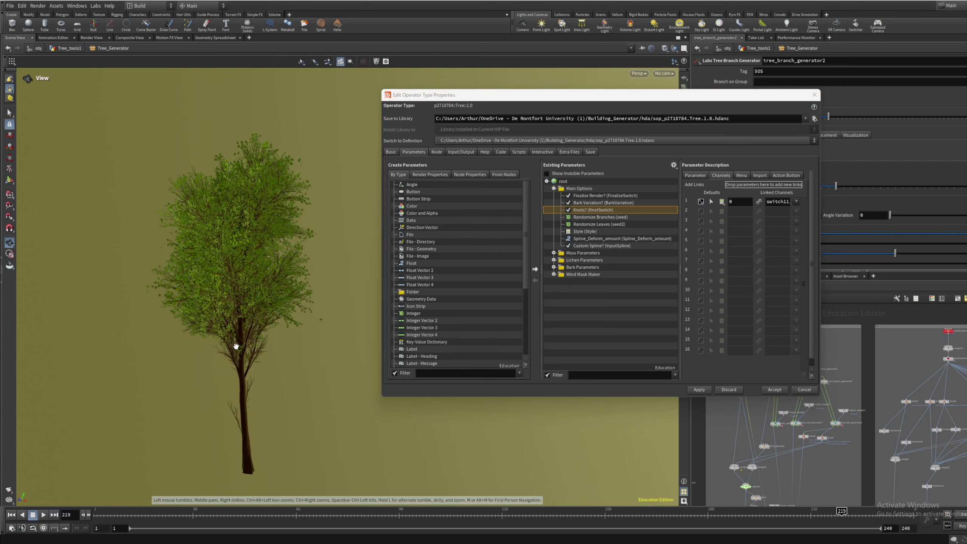
scroll(236, 352, "up", 5)
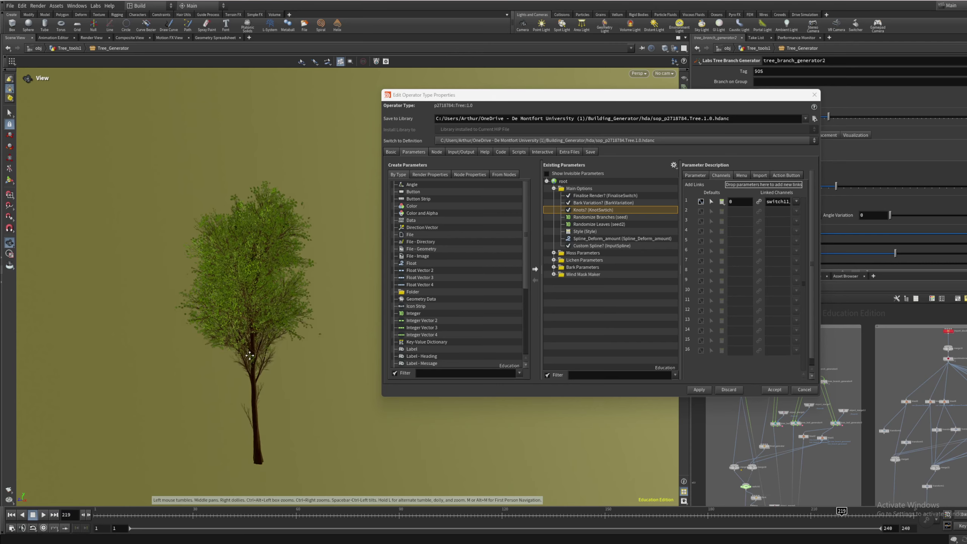
left_click_drag(252, 346, 227, 345)
scroll(227, 344, "up", 10)
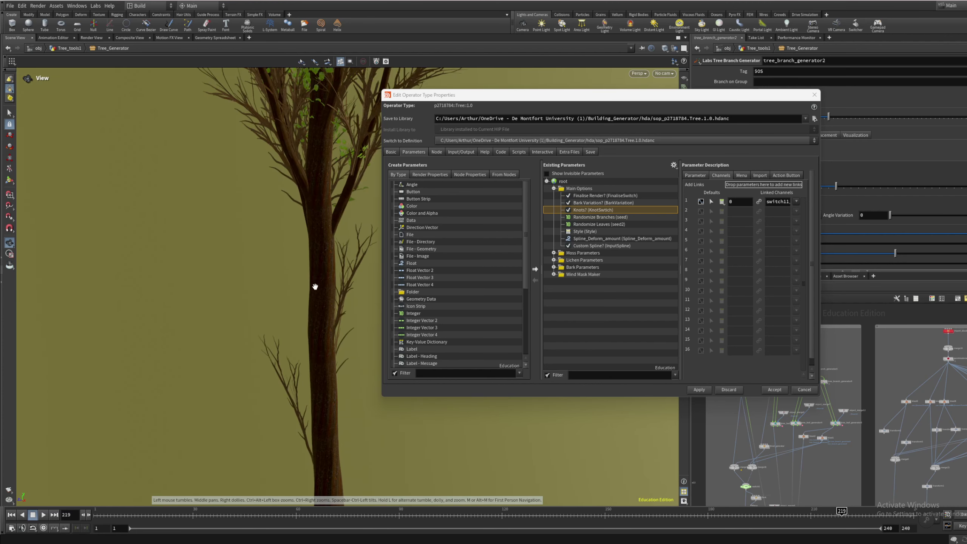
scroll(315, 286, "down", 10)
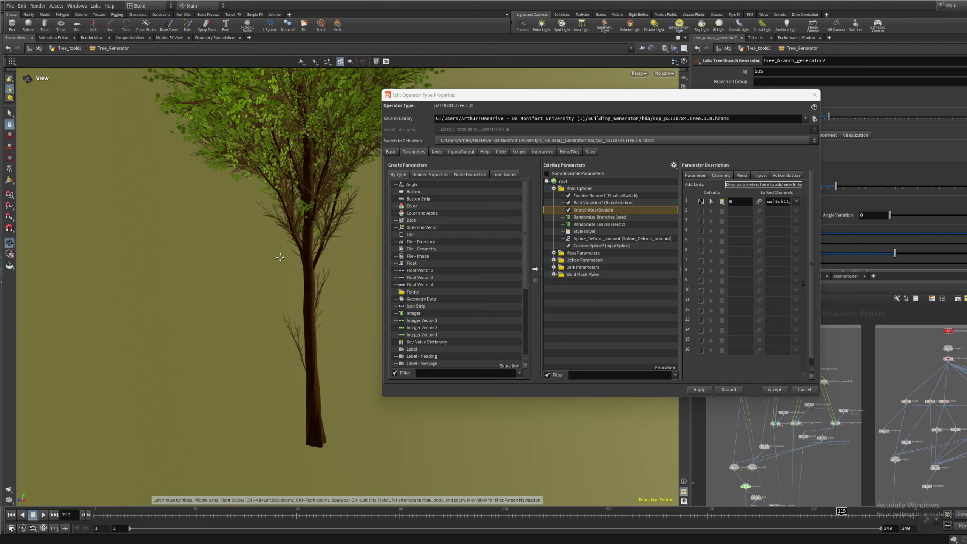
scroll(280, 257, "up", 2)
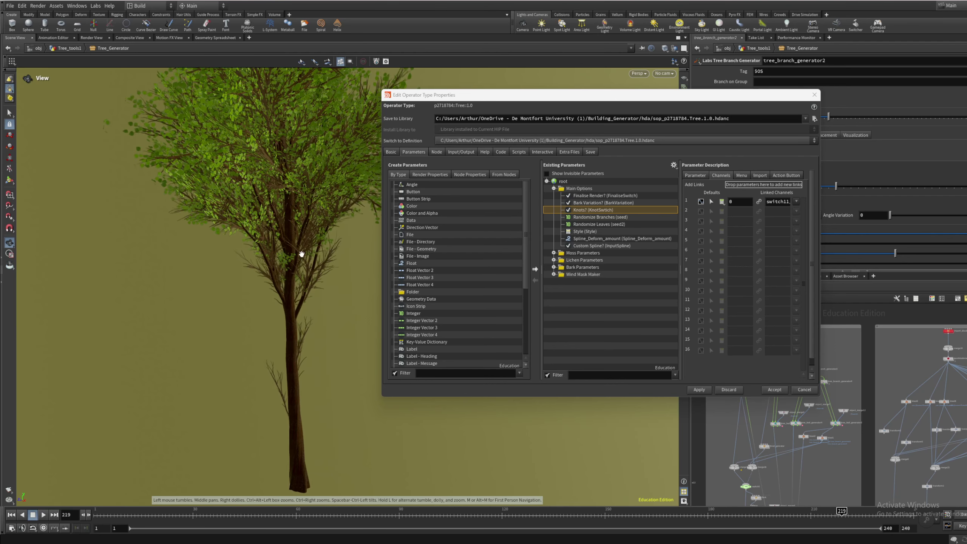
scroll(301, 254, "down", 4)
scroll(277, 302, "up", 2)
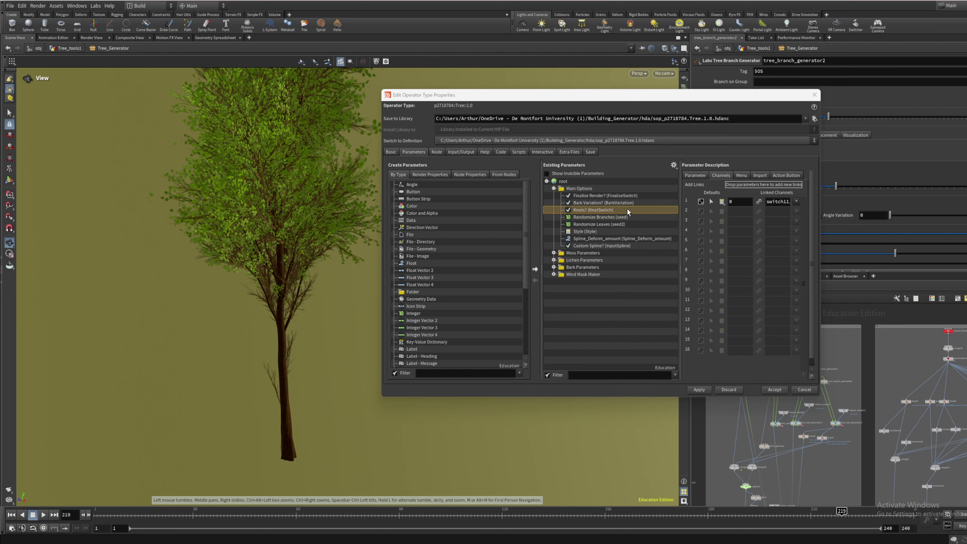
Examine the channel settings of the Bark Variation? and Finalise Render? parameters
left_click(586, 202)
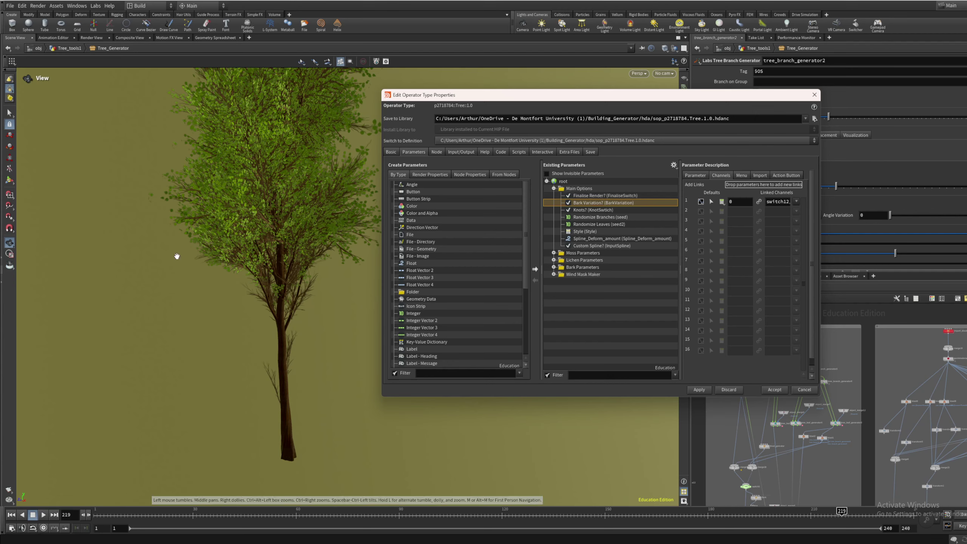
left_click_drag(276, 93, 312, 216)
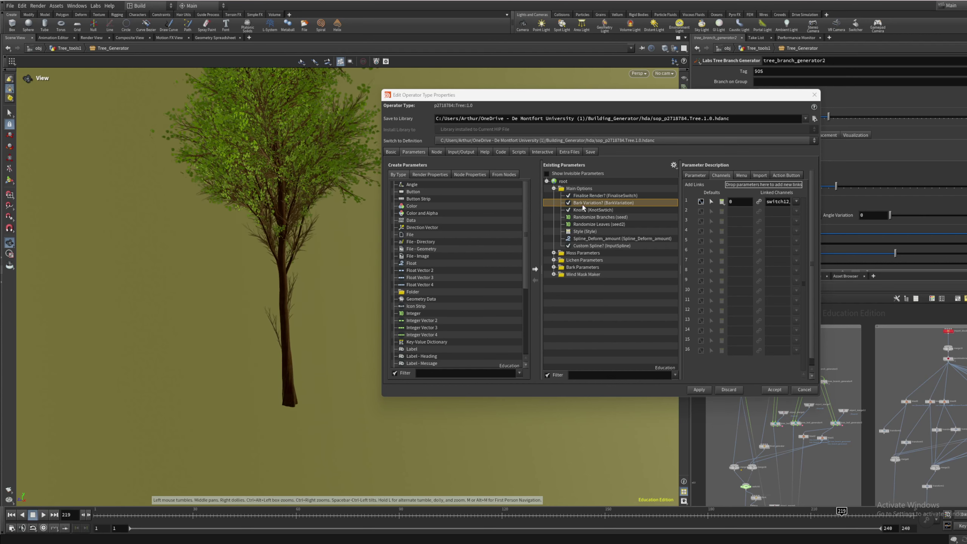
left_click(588, 196)
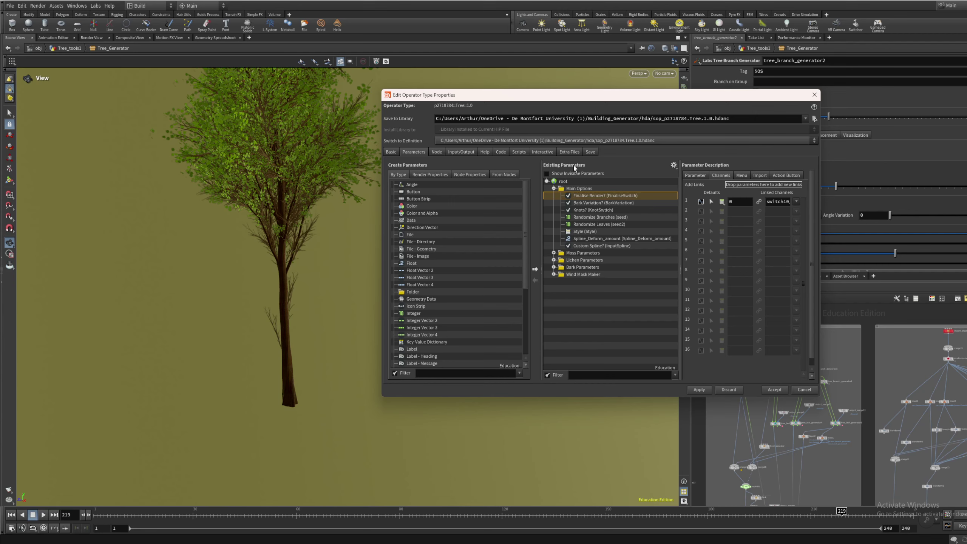
Review the parameters in the Moss Parameters and Wind Mask Maker folders, and close the type properties without changes
double_click(562, 189)
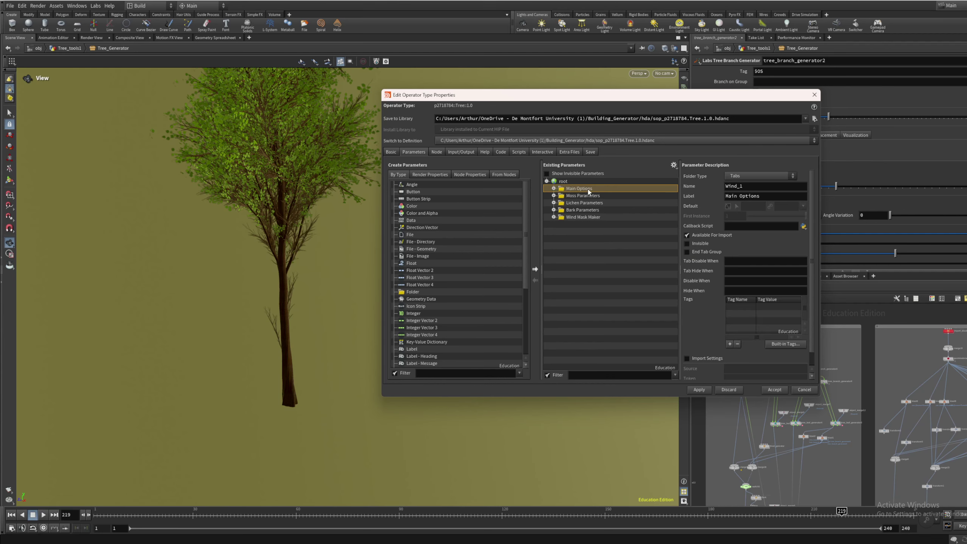
left_click(554, 196)
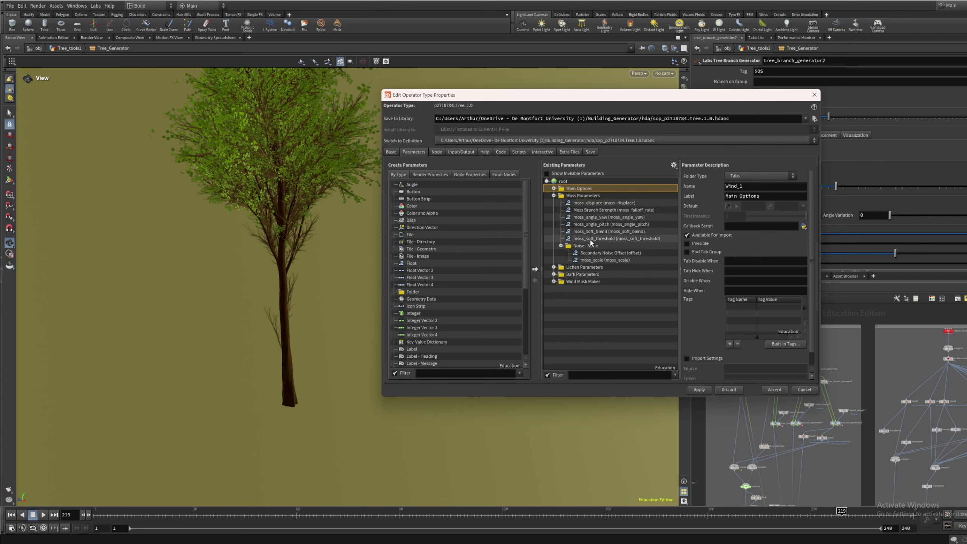
left_click(554, 196)
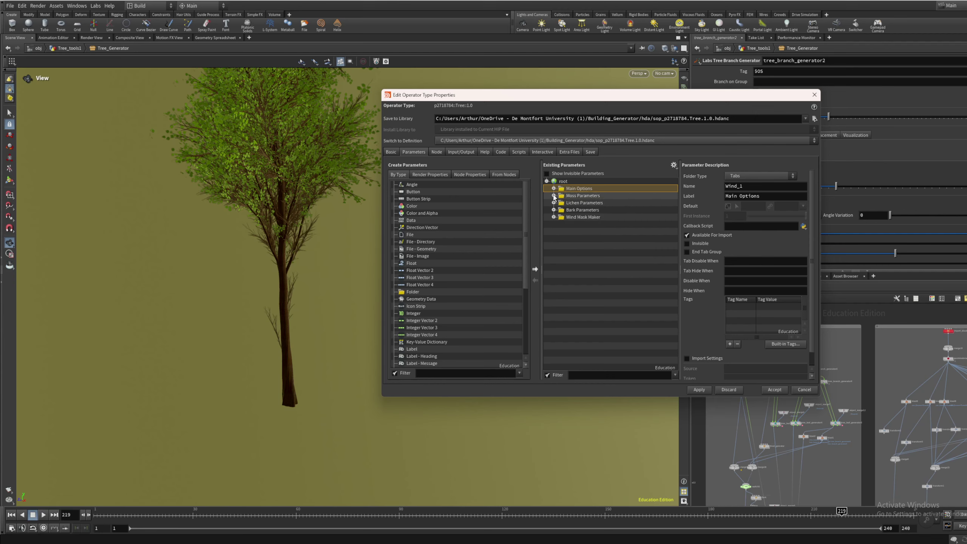
left_click(554, 218)
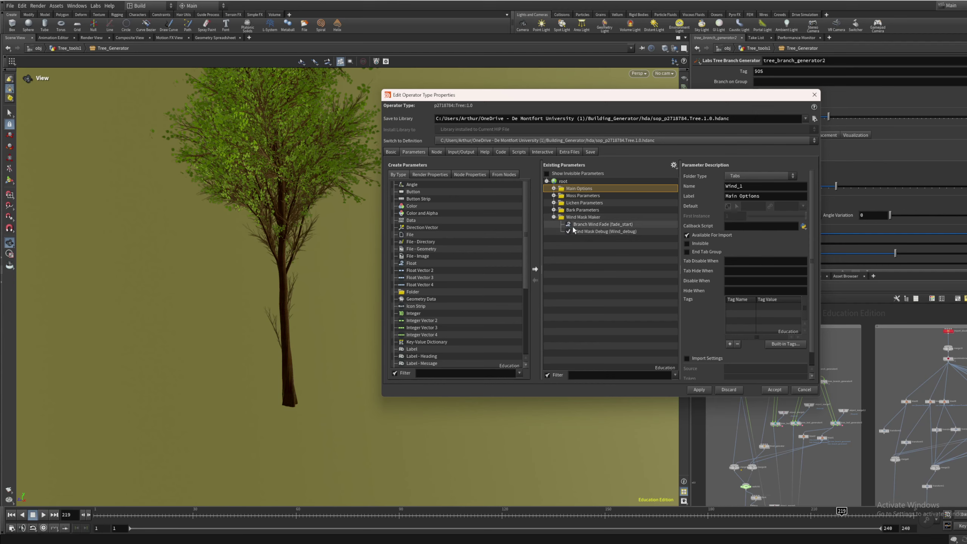
left_click(554, 217)
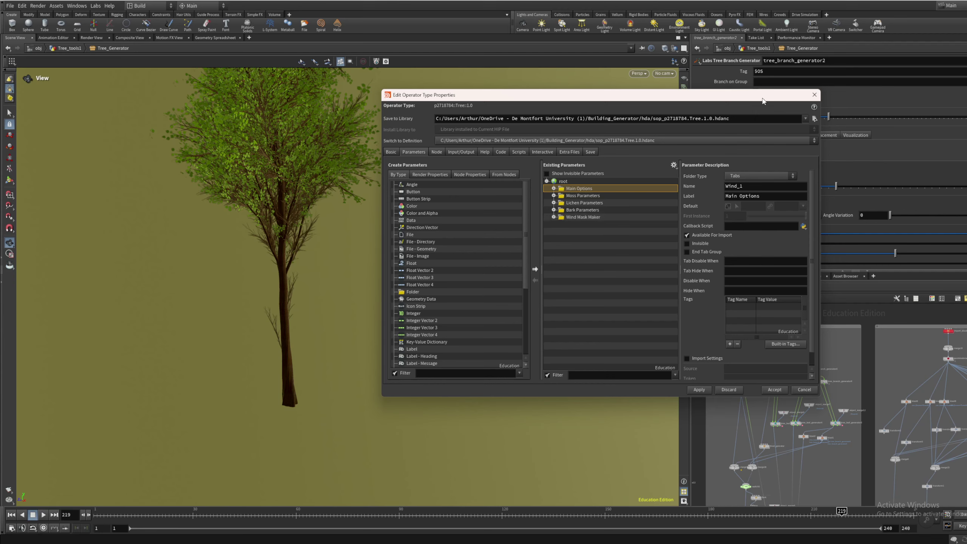
left_click(814, 96)
Show the color palette in the network editor and color the first network box of Tree_Generator red
scroll(879, 386, "down", 8)
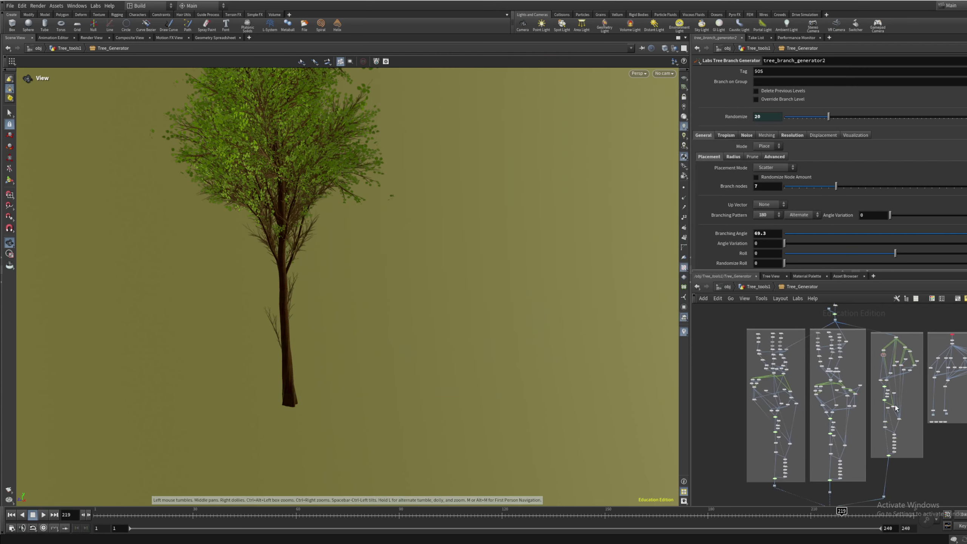
middle_click_drag(842, 409, 932, 392)
key("c")
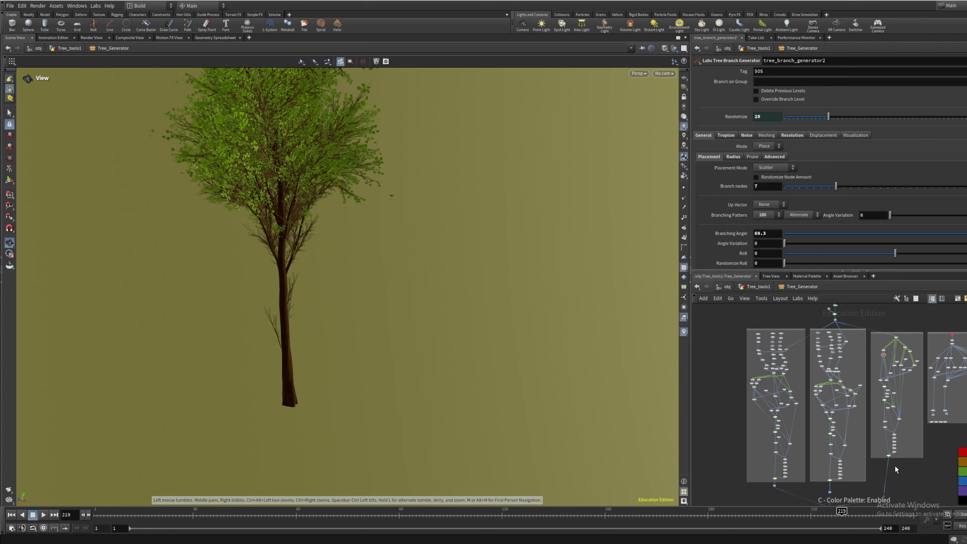
left_click(790, 330)
left_click_drag(963, 451, 772, 400)
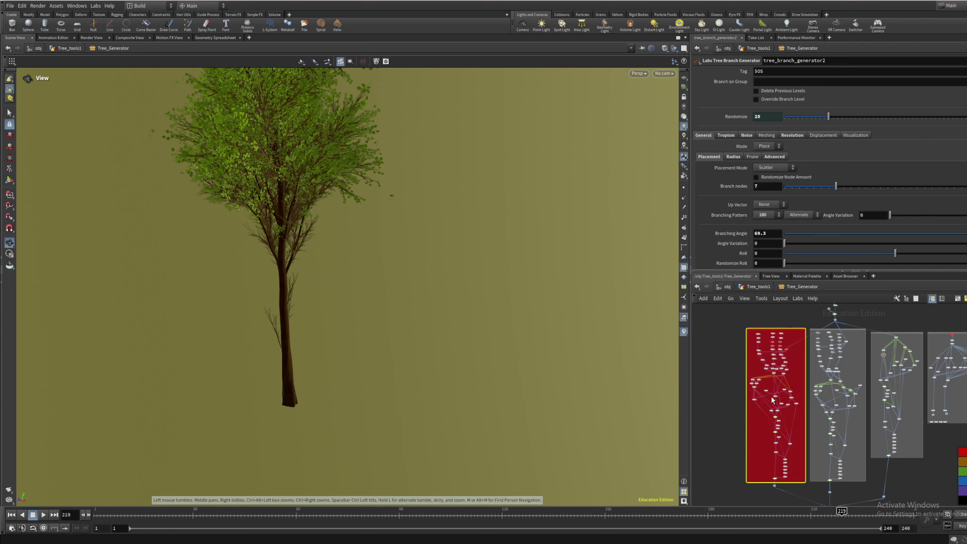
Color the second network box of Tree_Generator blue and the third one green
left_click(840, 331)
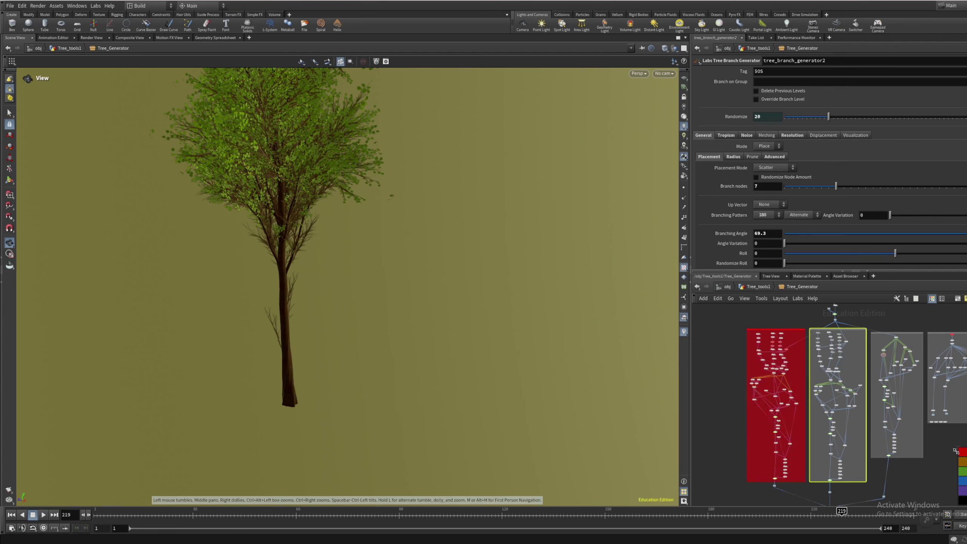
left_click(963, 481)
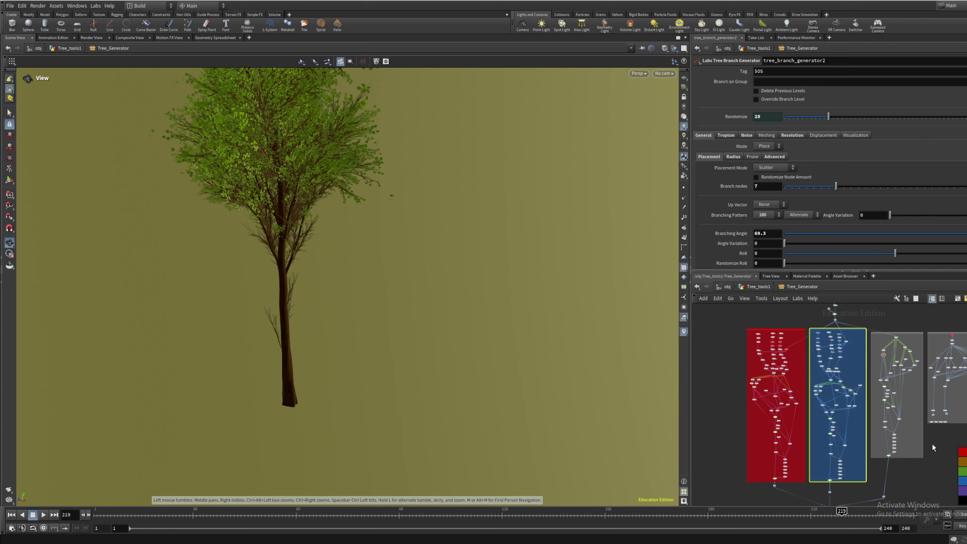
left_click(908, 332)
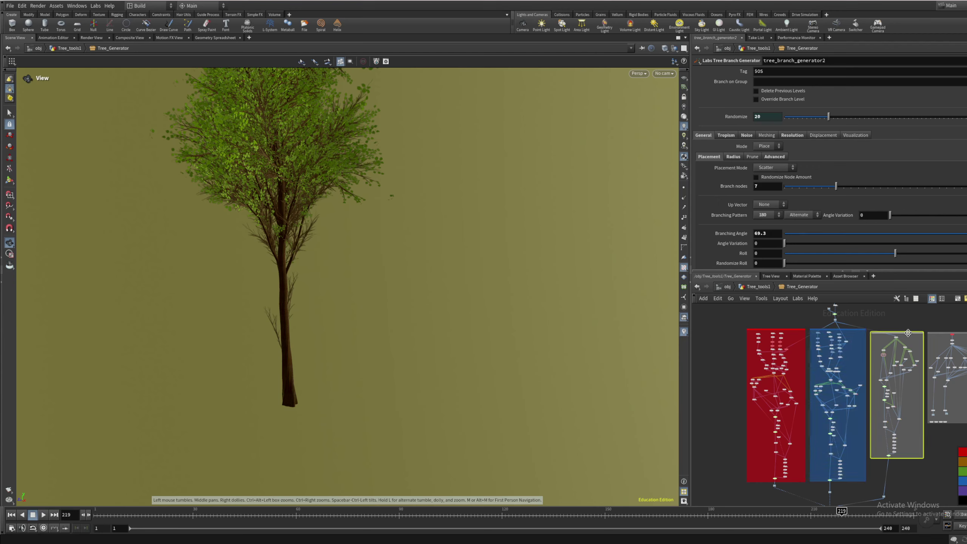
left_click(962, 474)
Color the fourth network box, the wide one beside the green box, yellow
middle_click_drag(881, 463, 794, 459)
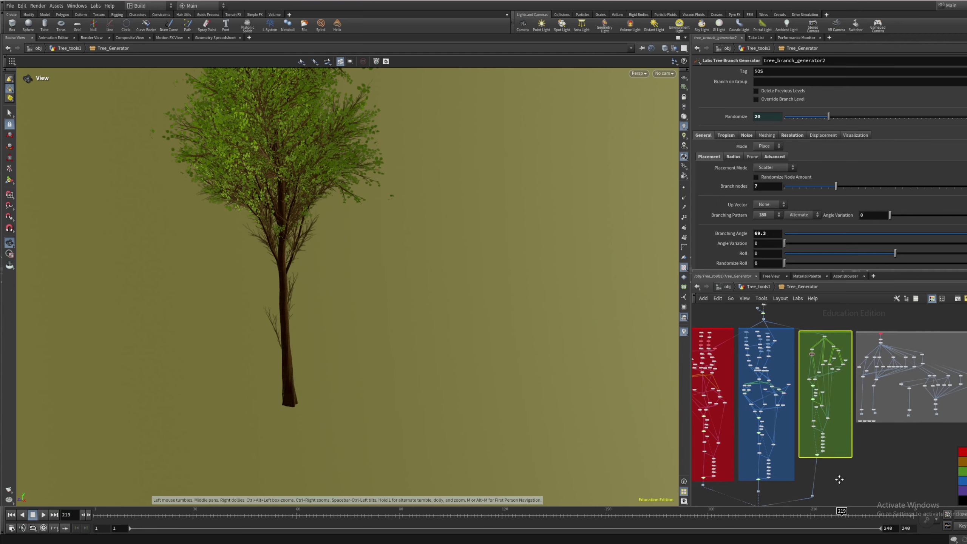
left_click(930, 330)
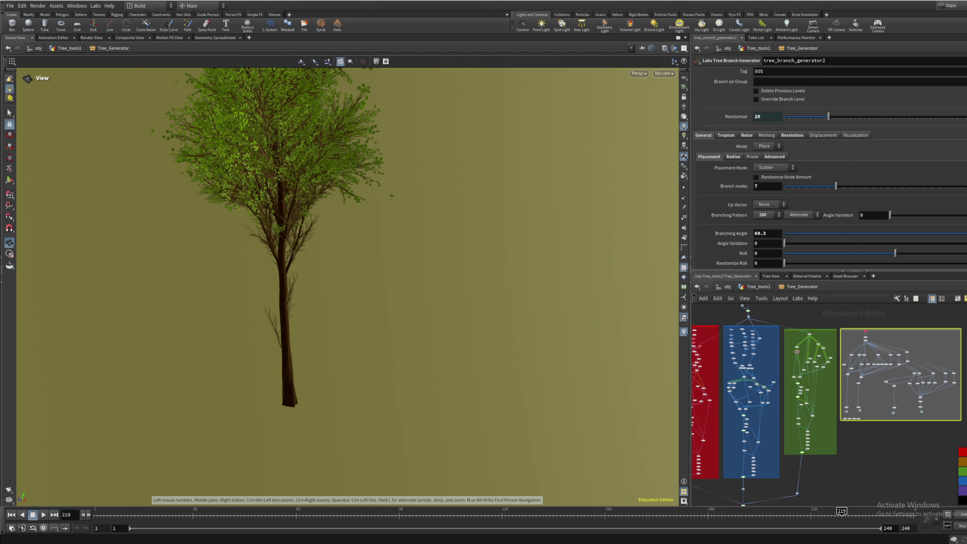
left_click(962, 462)
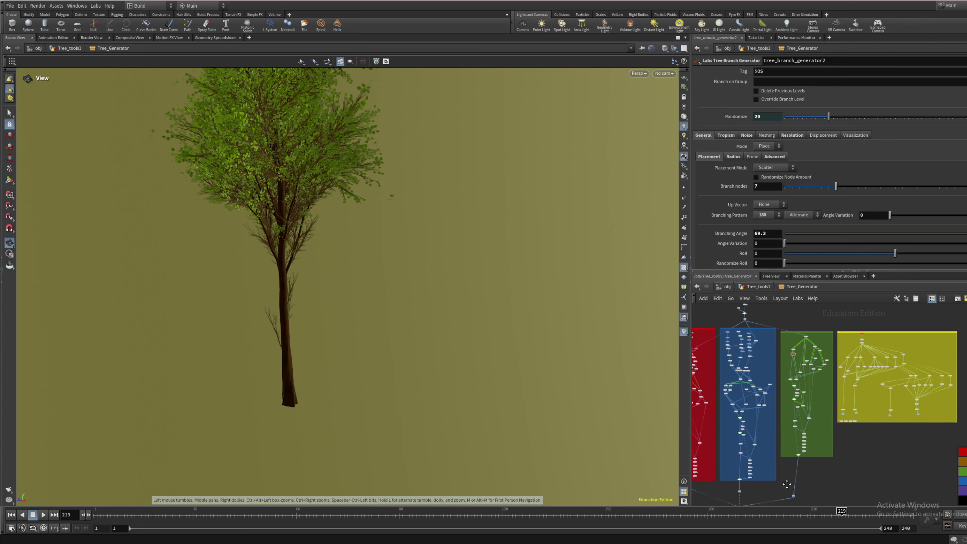
Display the import_blocks subnetwork at the start of the yellow box and inspect its geometry in the viewport
middle_click_drag(695, 457, 735, 440)
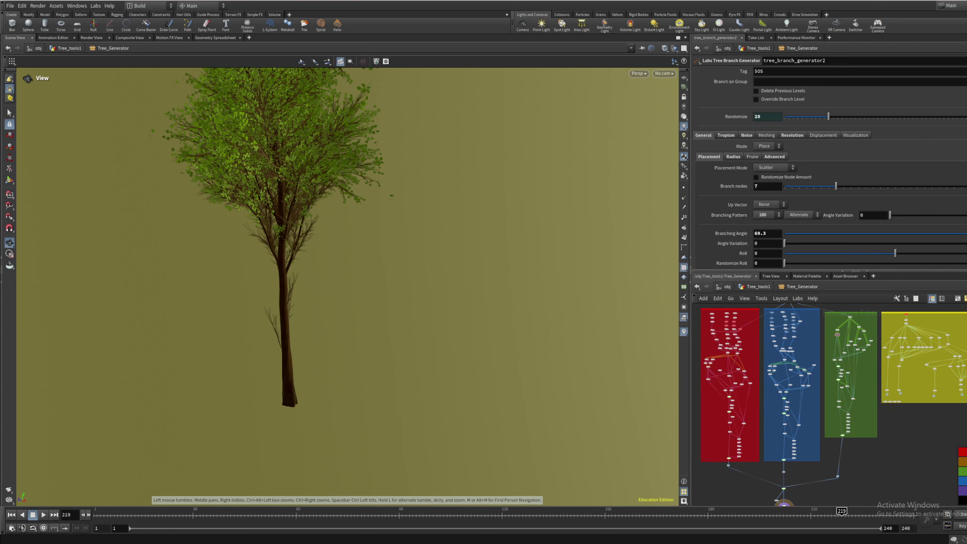
scroll(934, 382, "up", 8)
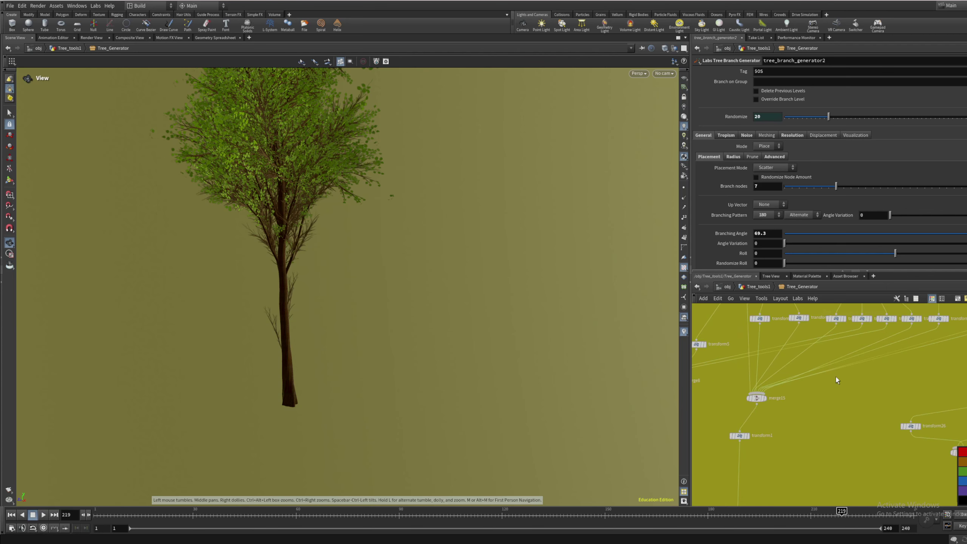
middle_click_drag(836, 376, 845, 398)
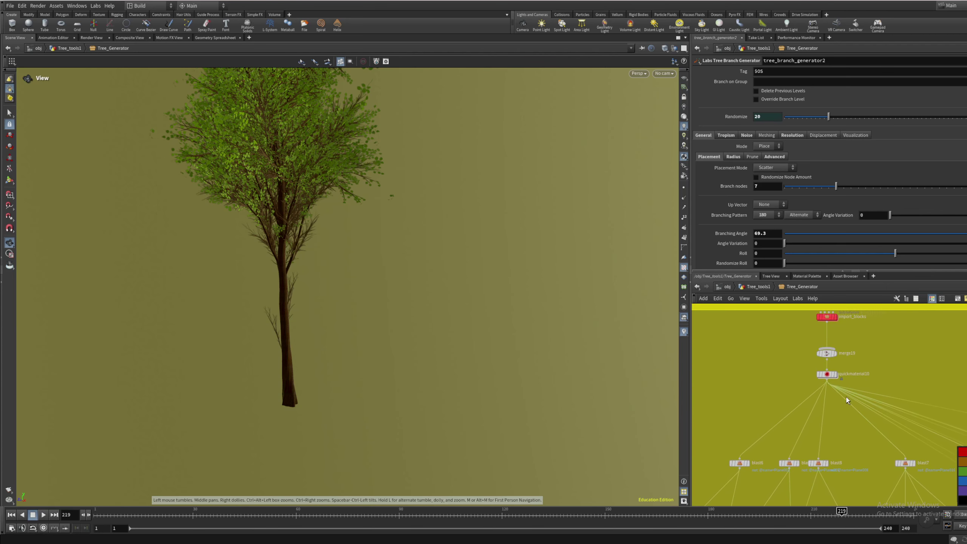
middle_click_drag(840, 322, 836, 351)
mouse_move(818, 348)
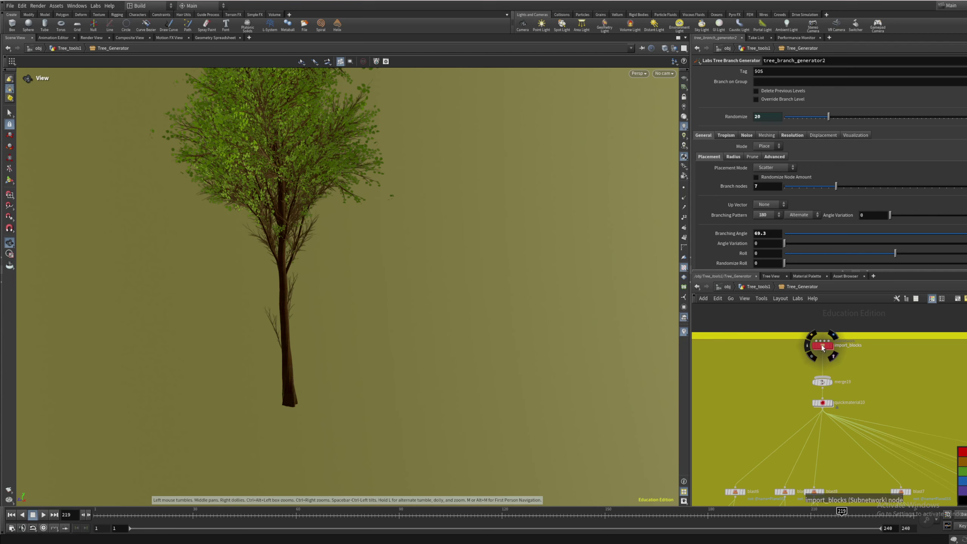
left_click(832, 351)
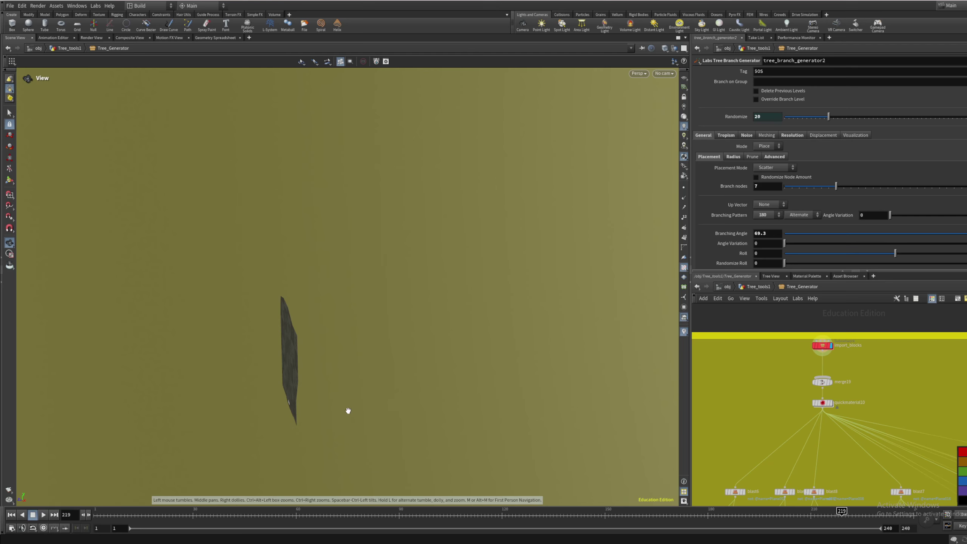
left_click_drag(348, 411, 242, 391)
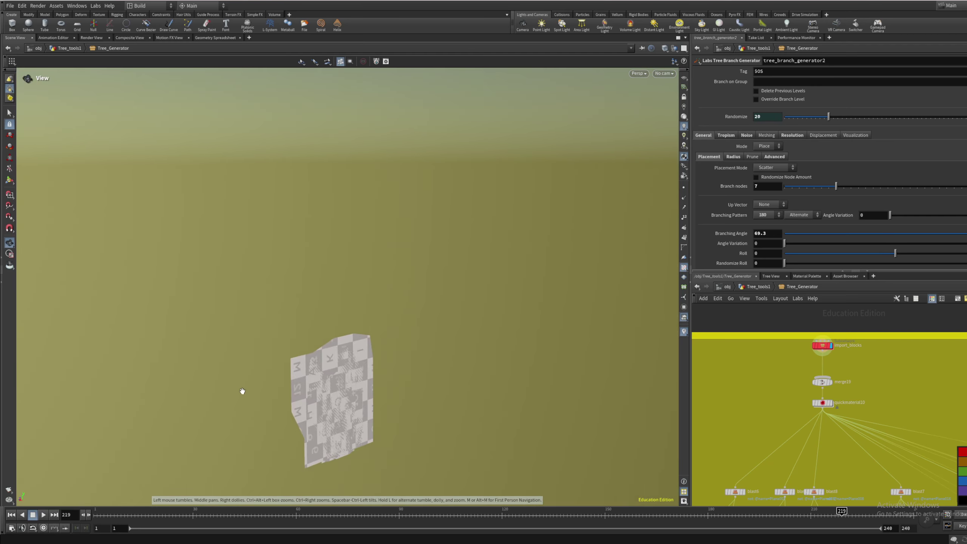
Display the quickmaterial10 output and inspect the overlapping textured branches in the viewport
scroll(813, 370, "up", 5)
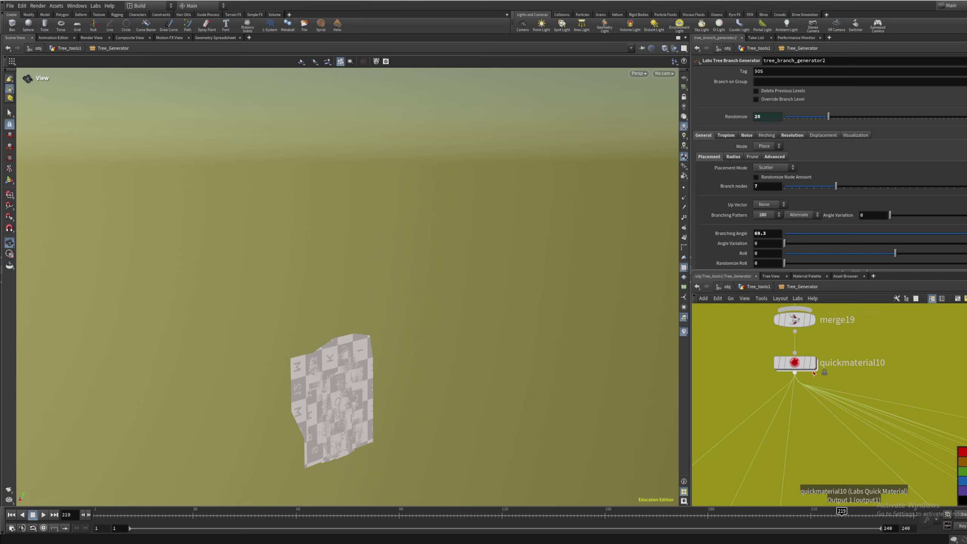
left_click(813, 369)
left_click_drag(319, 443, 292, 417)
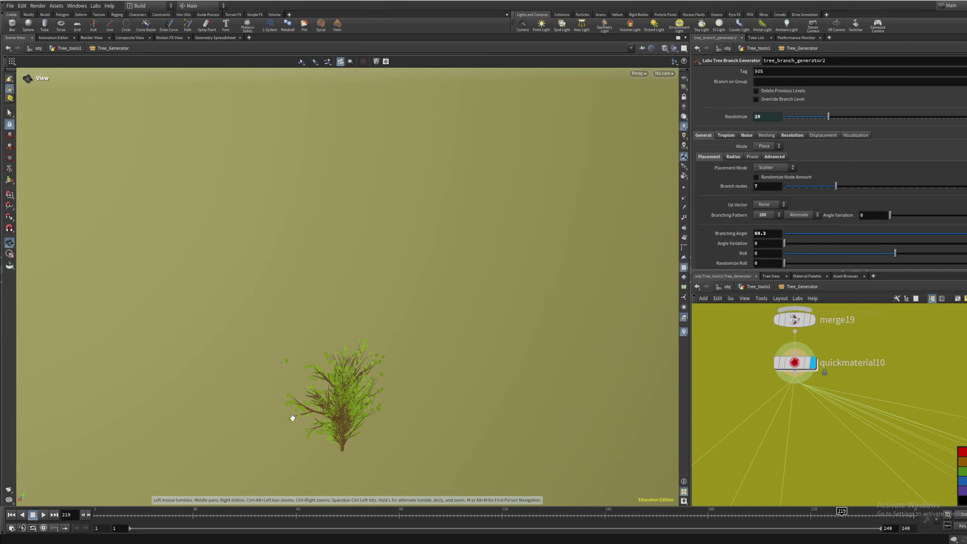
Display the first three Blast nodes below quickmaterial10 one after another to view each isolated branch
scroll(756, 382, "down", 4)
middle_click_drag(793, 429, 792, 359)
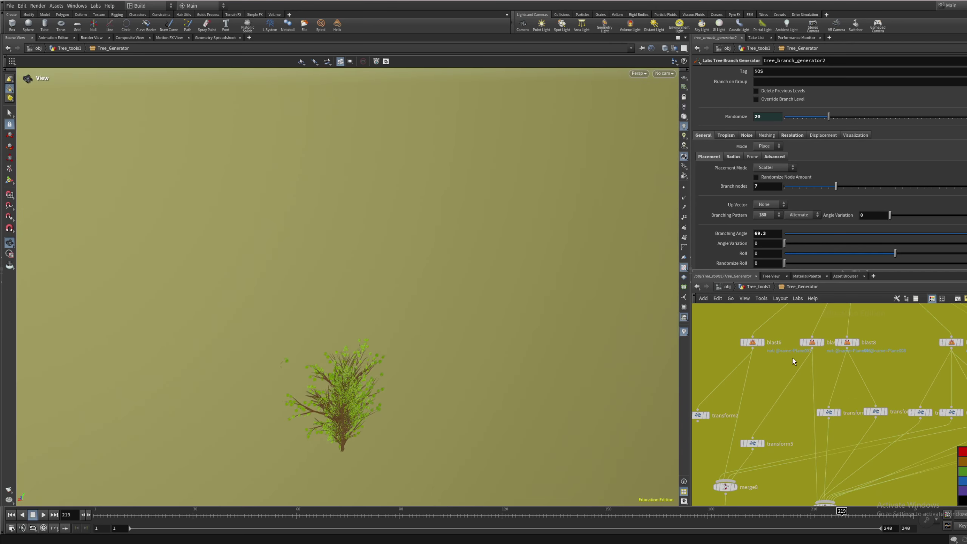
left_click(764, 344)
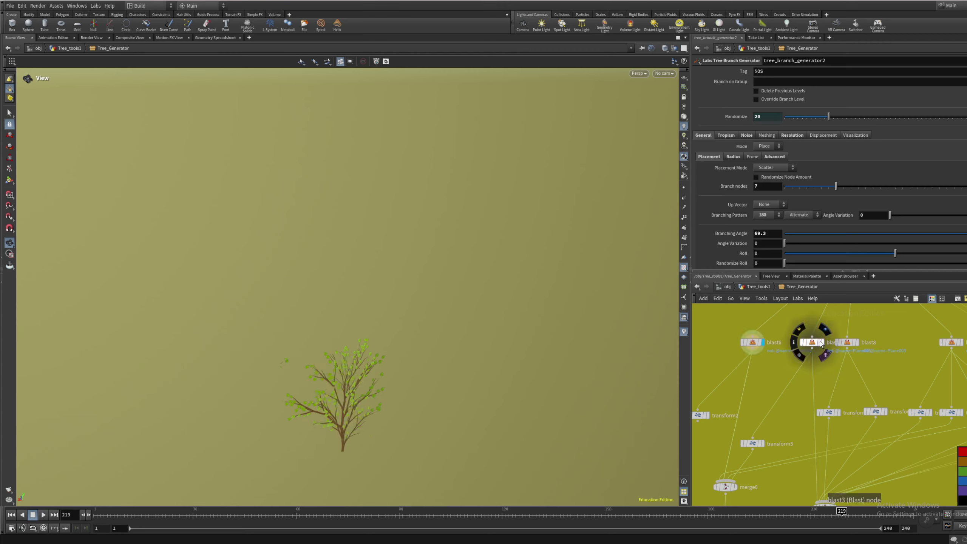
left_click(823, 345)
left_click(860, 342)
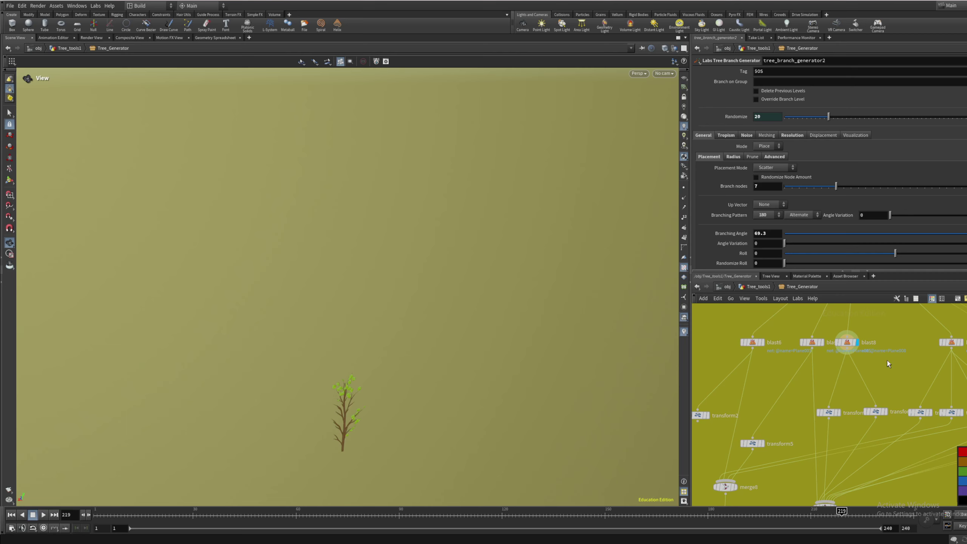
Display the blast7 and blast9 nodes in turn to view their isolated branches
middle_click_drag(888, 361, 717, 381)
left_click(775, 365)
left_click(792, 364)
middle_click_drag(886, 364, 781, 379)
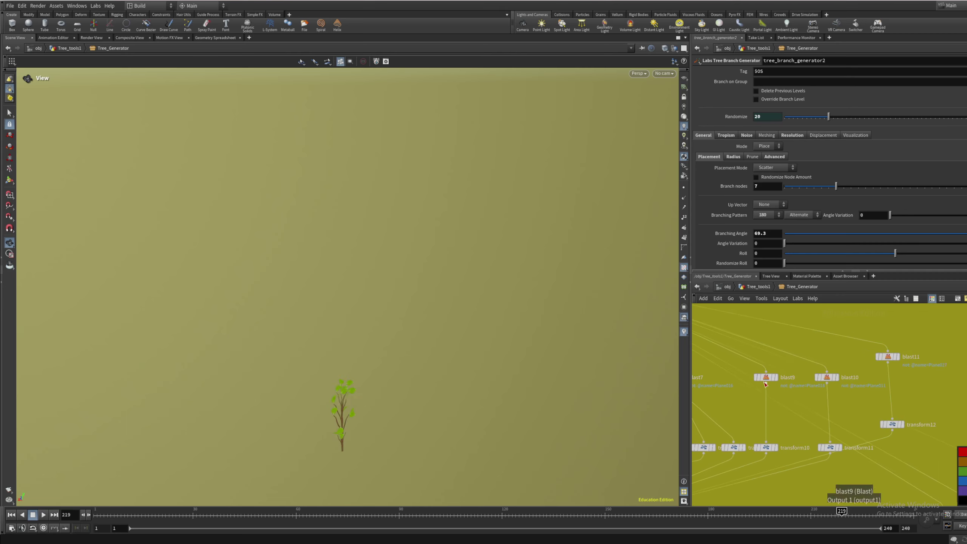
left_click(779, 377)
Display merge15 and inspect the combined branch cluster in the viewport
scroll(831, 350, "down", 5)
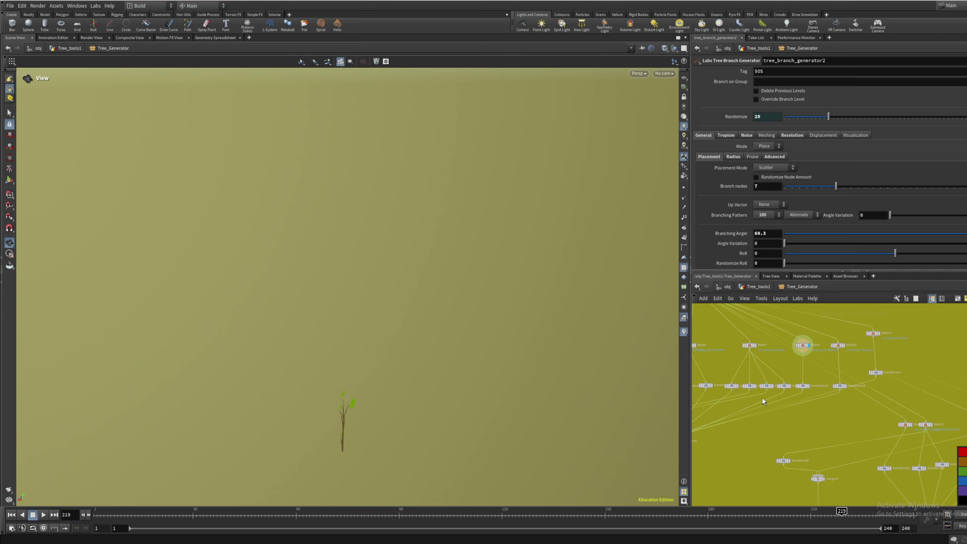
middle_click_drag(699, 451, 709, 449)
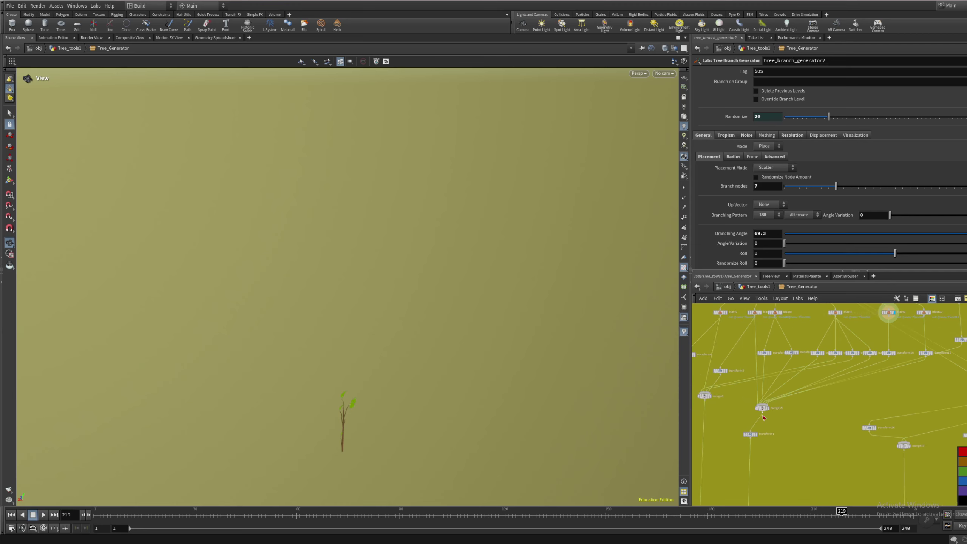
scroll(764, 418, "up", 5)
left_click(771, 402)
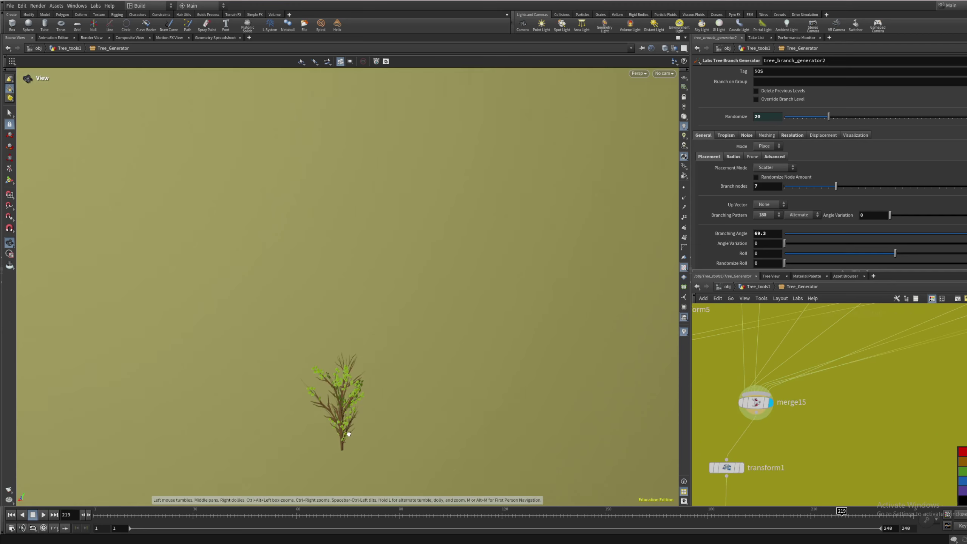
left_click_drag(348, 434, 307, 449)
Examine the yellow box's merge and transform chains down to the Branch output nulls and the Object Merge nodes
middle_click_drag(752, 467, 834, 429)
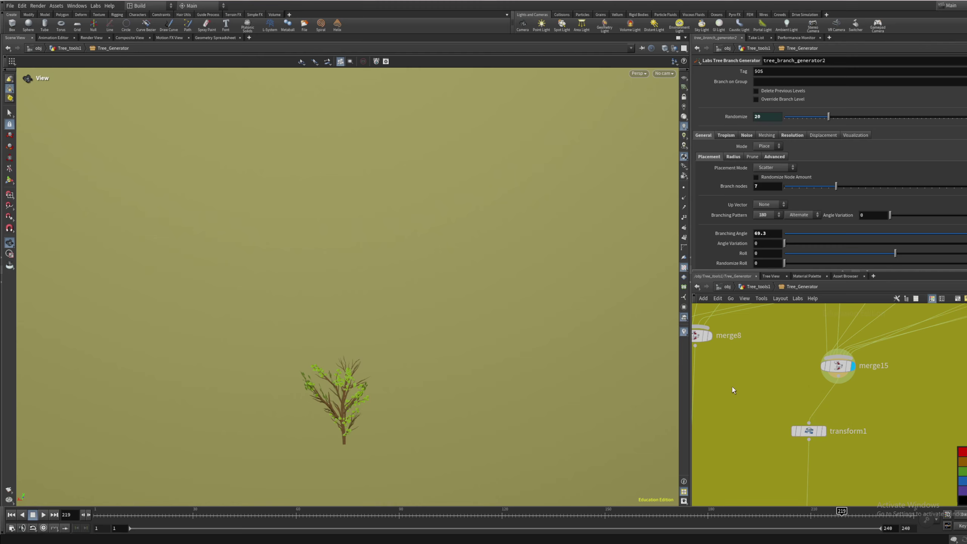
middle_click_drag(711, 361, 783, 321)
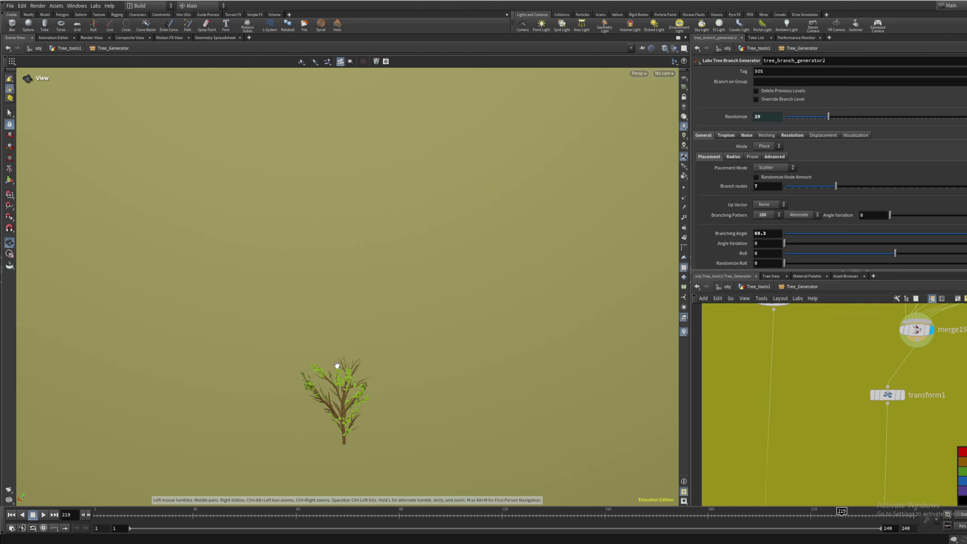
left_click_drag(339, 367, 332, 415)
scroll(908, 438, "down", 2)
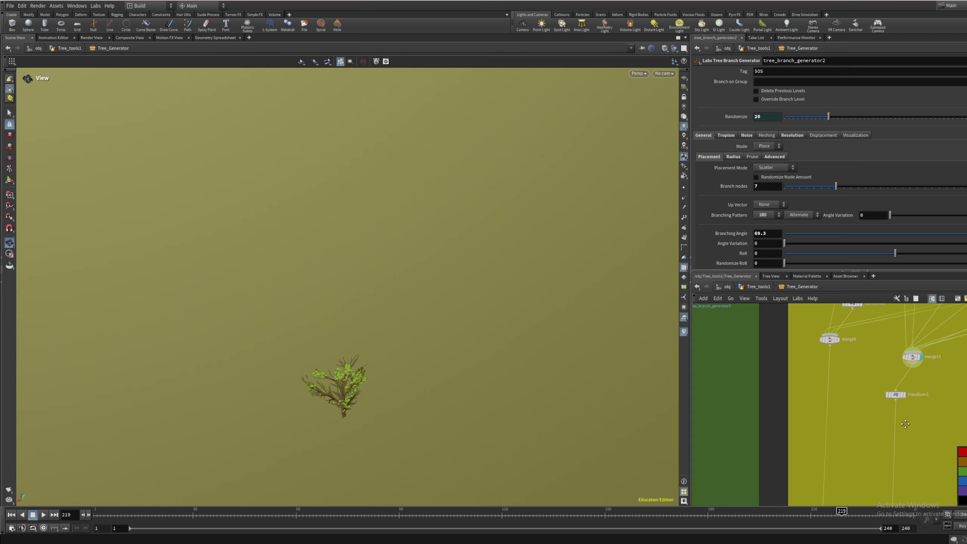
middle_click_drag(908, 438, 864, 330)
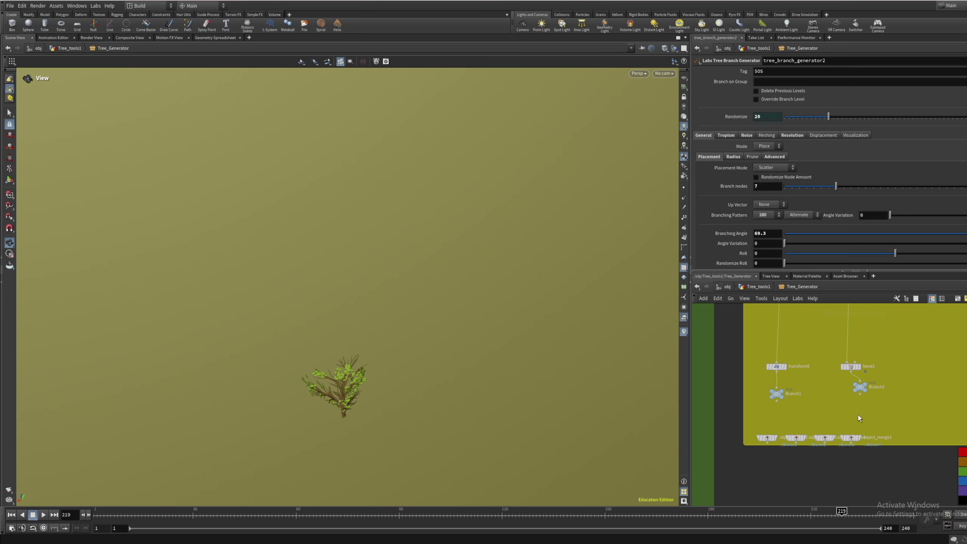
scroll(858, 418, "down", 3)
scroll(859, 418, "up", 5)
middle_click_drag(859, 429, 847, 414)
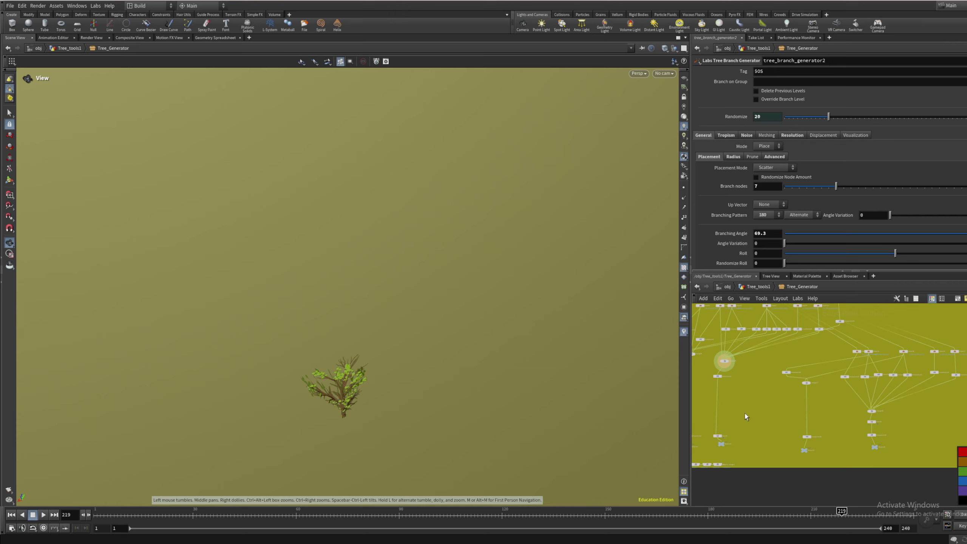
Display the Object Merge nodes referencing Branch1, Branch2 and Branch3 in turn to compare the branch variants
scroll(722, 427, "up", 8)
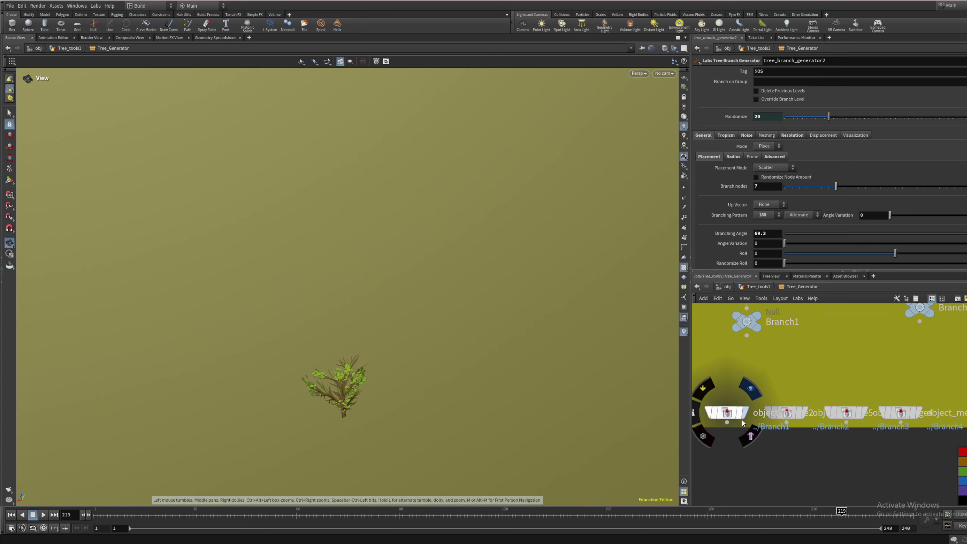
left_click(751, 389)
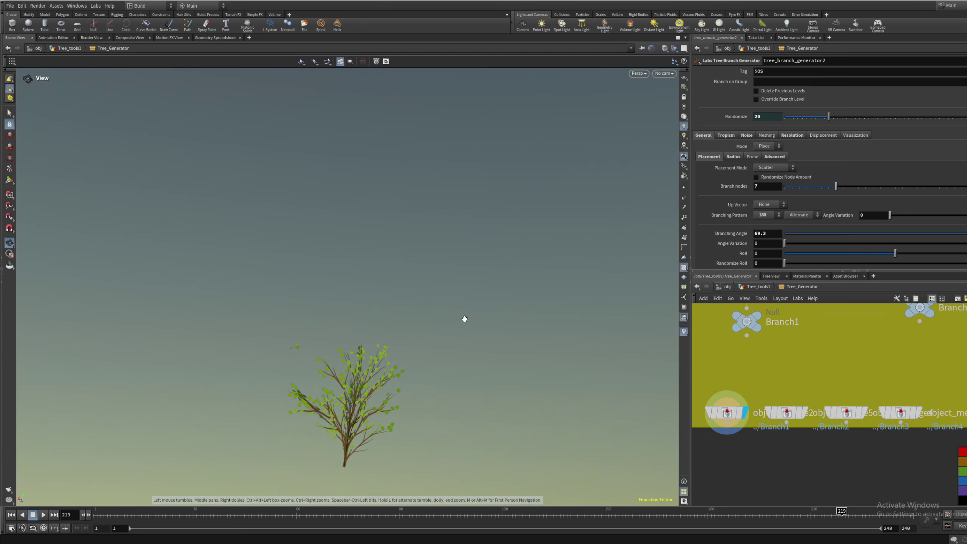
left_click(805, 412)
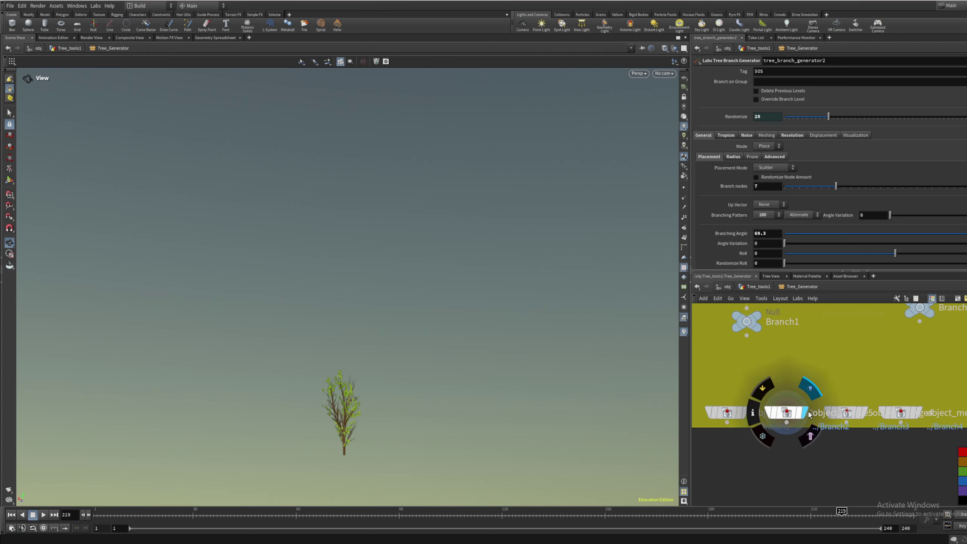
left_click(869, 390)
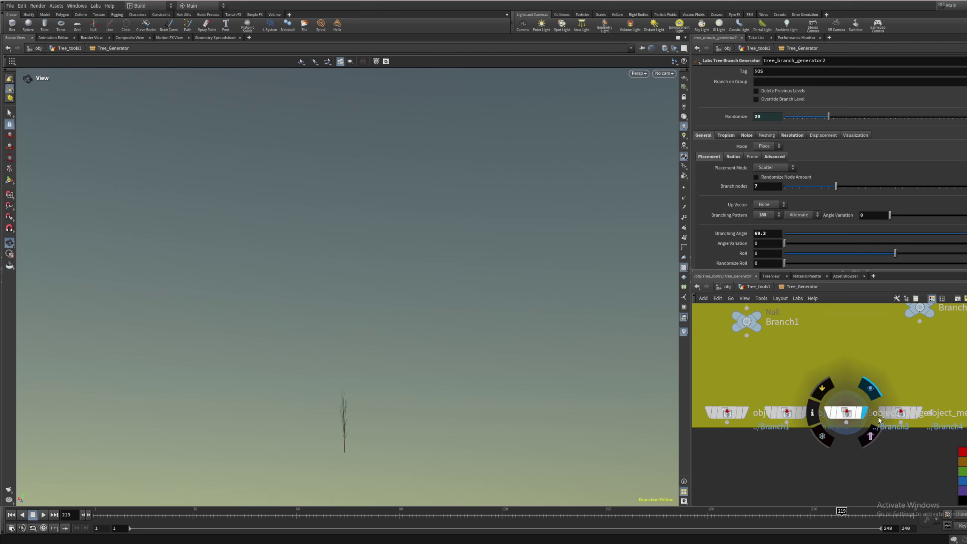
Display the Object Merge node referencing Branch4 and inspect that branch from several angles
left_click_drag(455, 407, 495, 471)
left_click(920, 414)
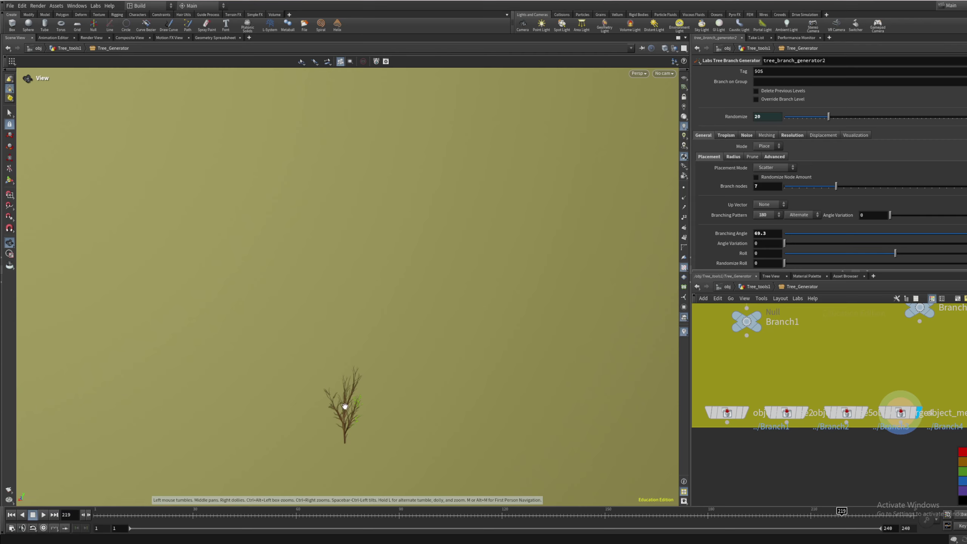
left_click_drag(345, 406, 451, 417)
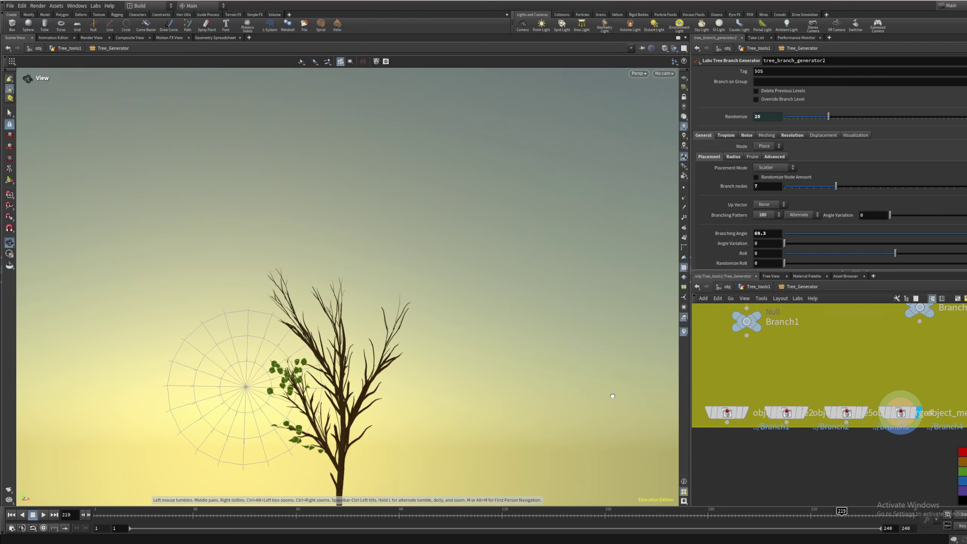
left_click_drag(472, 336, 660, 345)
Display the Branch3 Object Merge again and inspect the bare branch from several angles
mouse_move(864, 416)
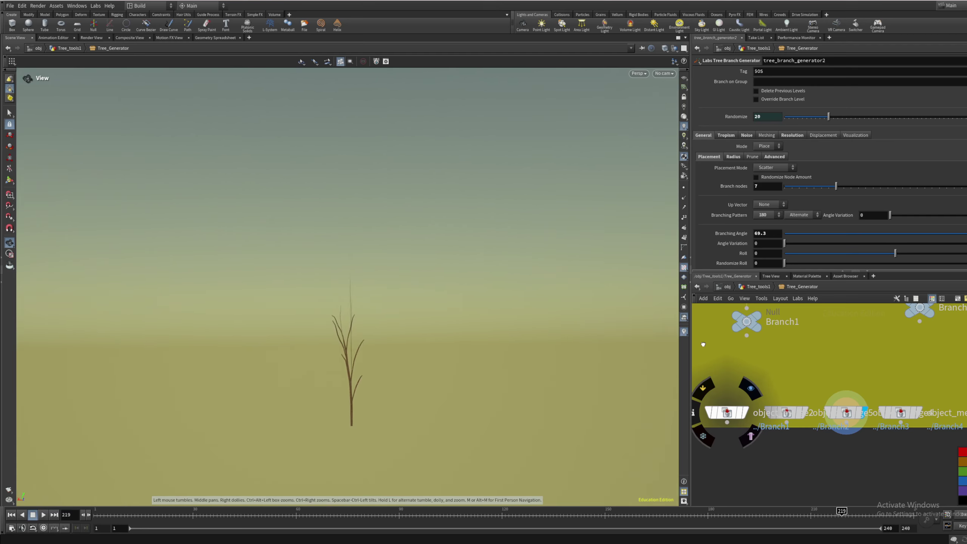
left_click_drag(488, 380, 553, 376)
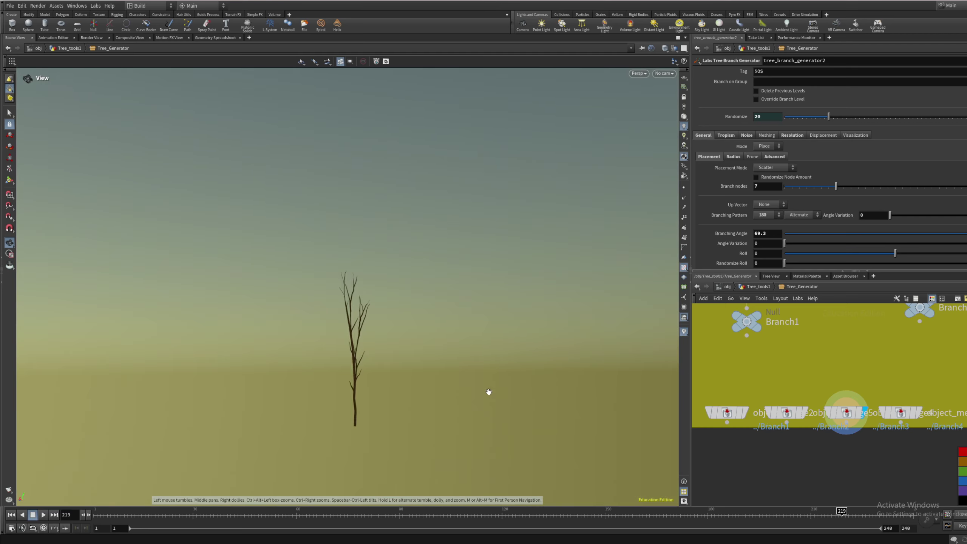
left_click_drag(489, 392, 288, 445)
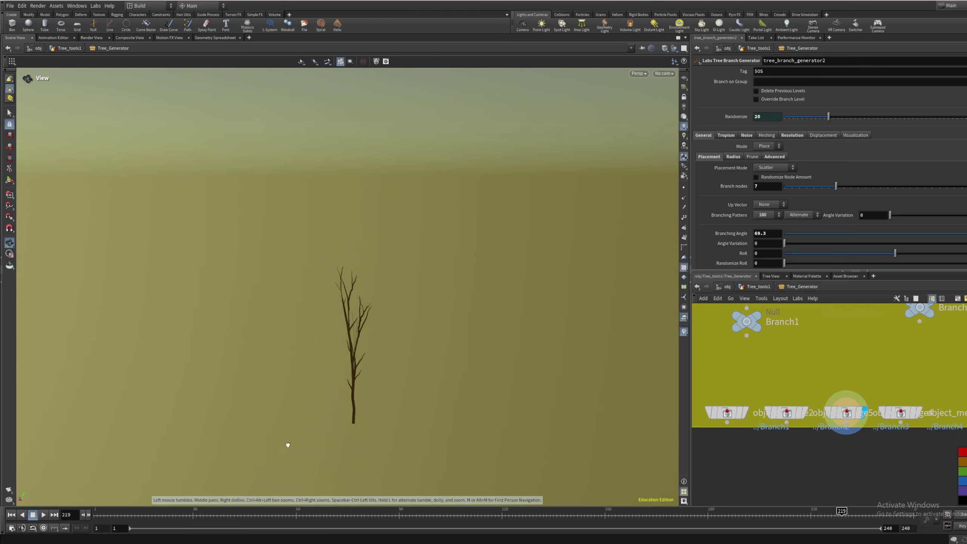
Turn on backface tinting in the viewport and inspect the bare Branch3 branch up close from several angles
scroll(895, 457, "down", 5)
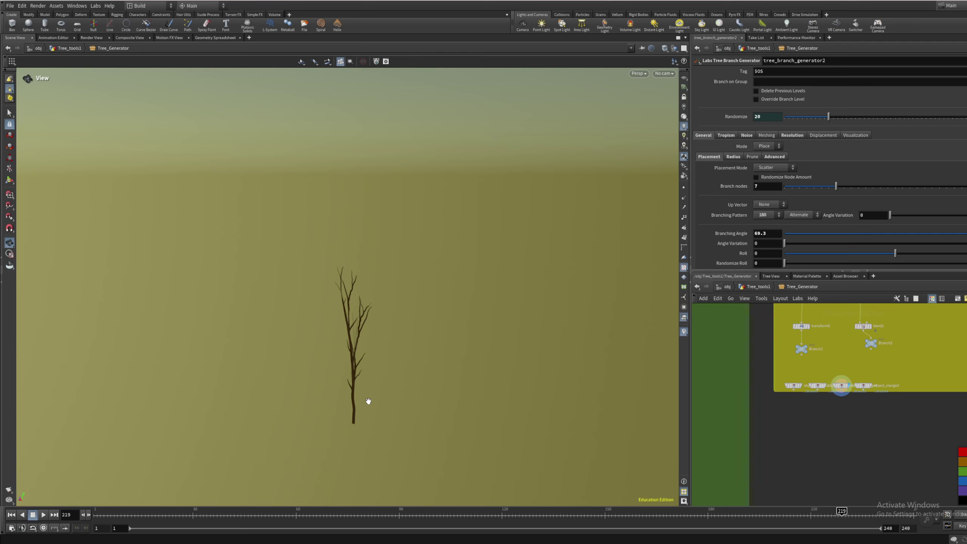
left_click_drag(338, 415, 441, 472)
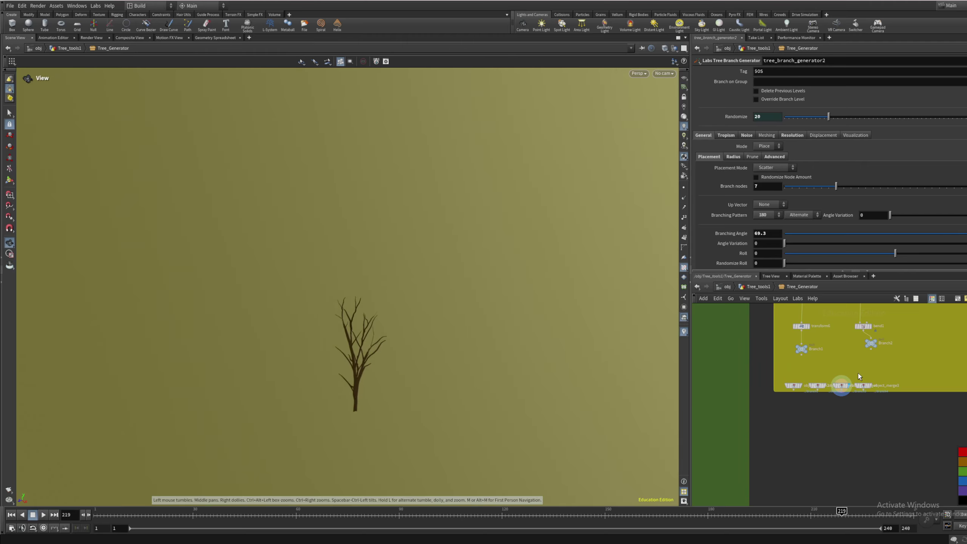
left_click(684, 258)
scroll(366, 395, "up", 3)
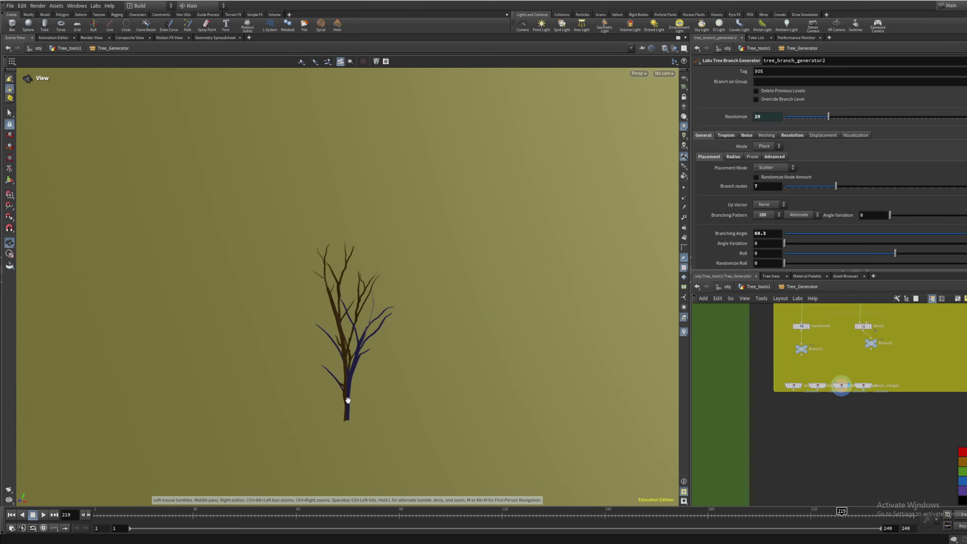
scroll(341, 402, "up", 8)
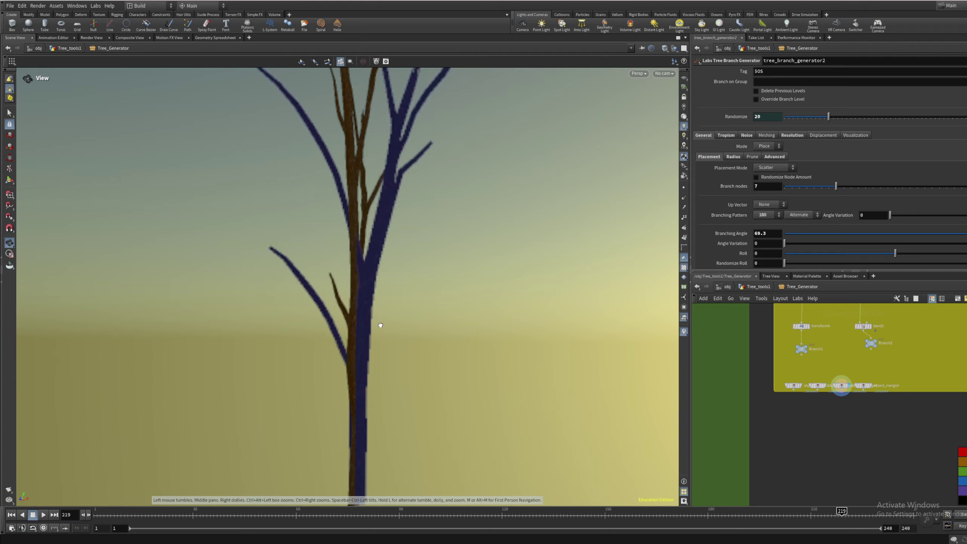
left_click_drag(381, 325, 354, 317)
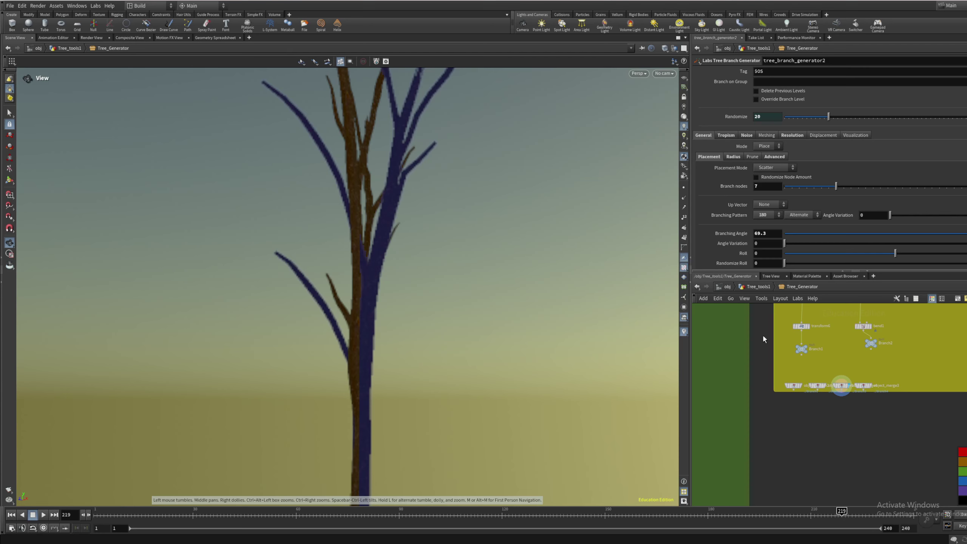
Display the Object Merge node referencing Branch1 and inspect its bark and leaf backfaces from several angles
scroll(798, 381, "up", 4)
left_click(804, 393)
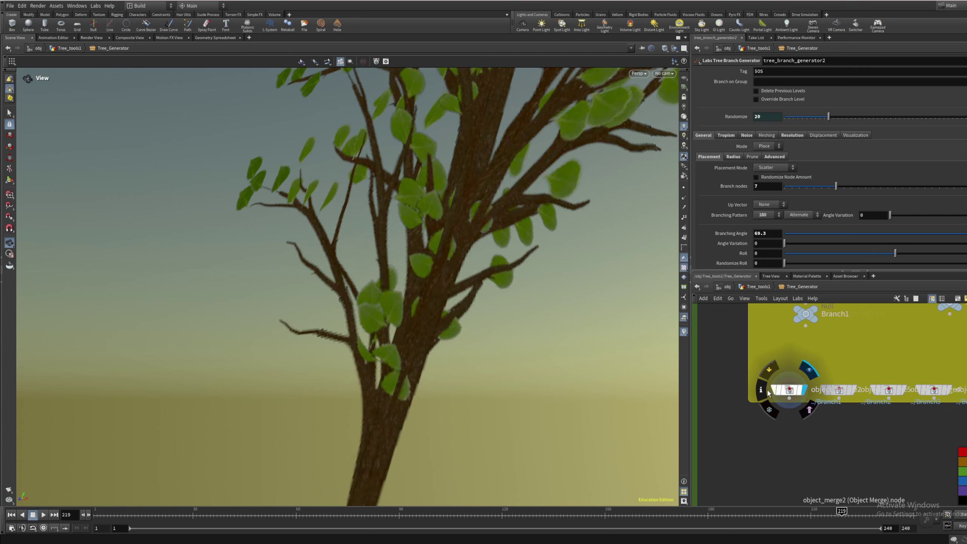
scroll(416, 367, "down", 8)
middle_click_drag(504, 247, 416, 303)
scroll(417, 302, "up", 3)
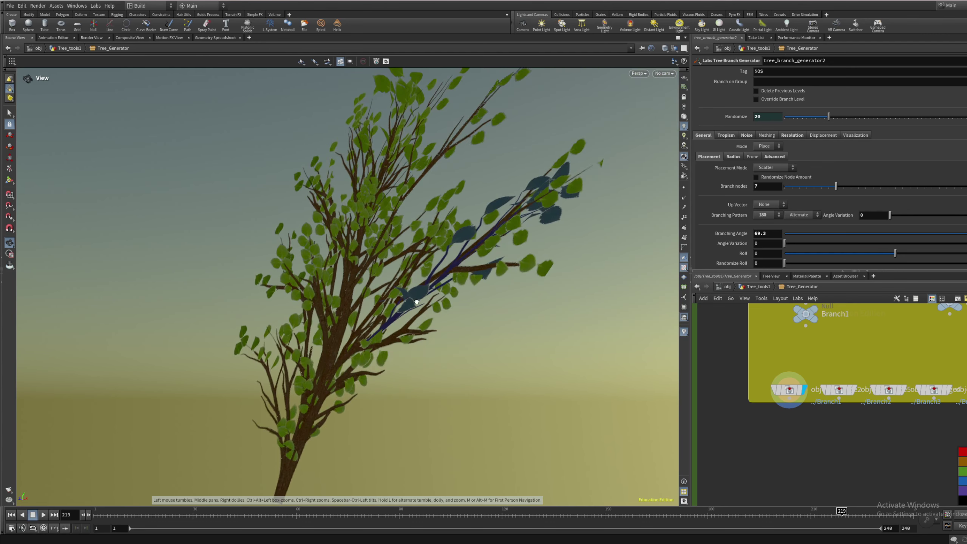
left_click_drag(417, 302, 324, 314)
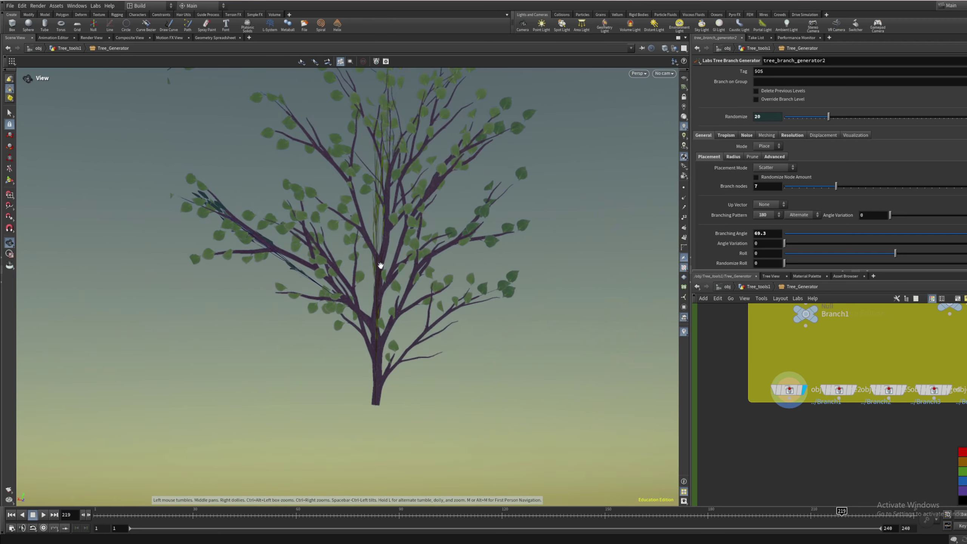
left_click_drag(262, 379, 324, 303)
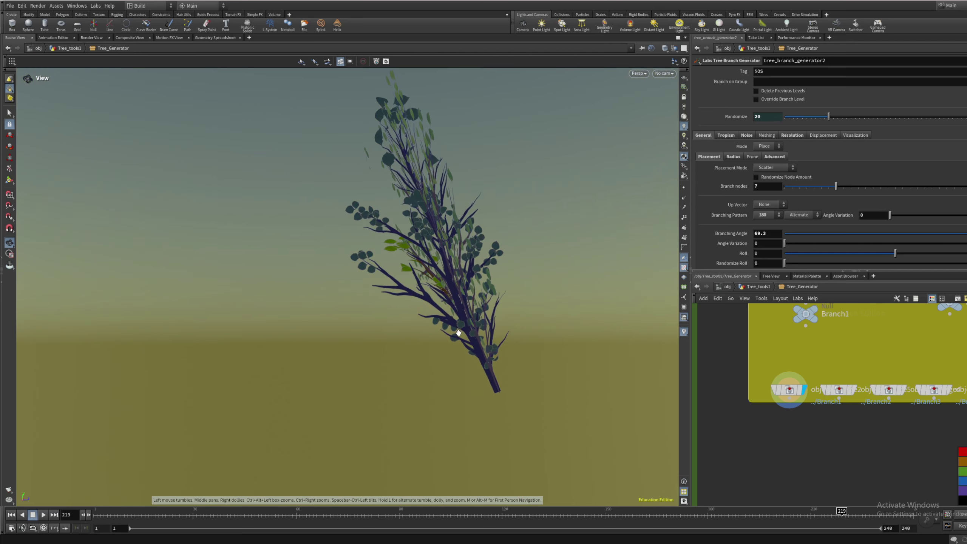
left_click_drag(460, 334, 602, 392)
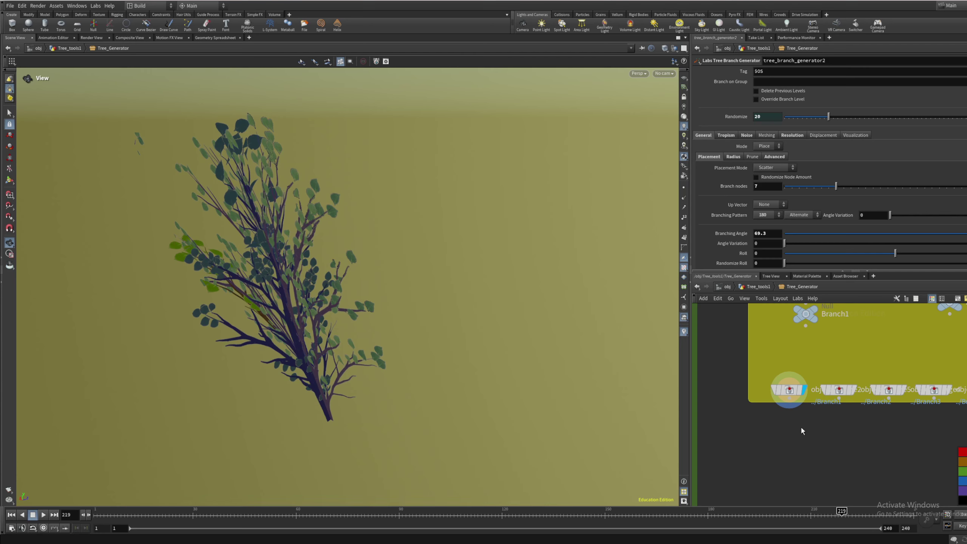
Add a Normal node below the yellow box and wire the Branch1 Object Merge node into it
left_click_drag(790, 391, 782, 388)
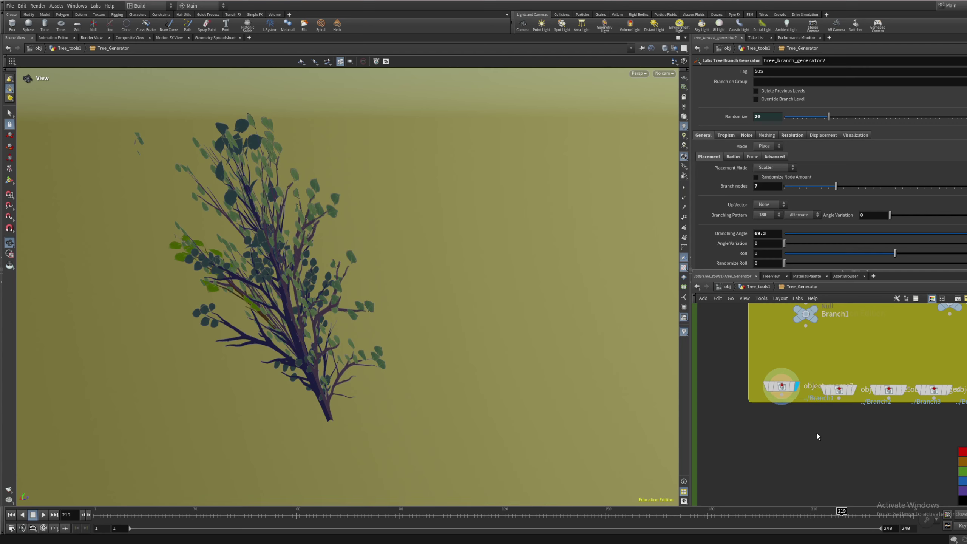
key("Tab")
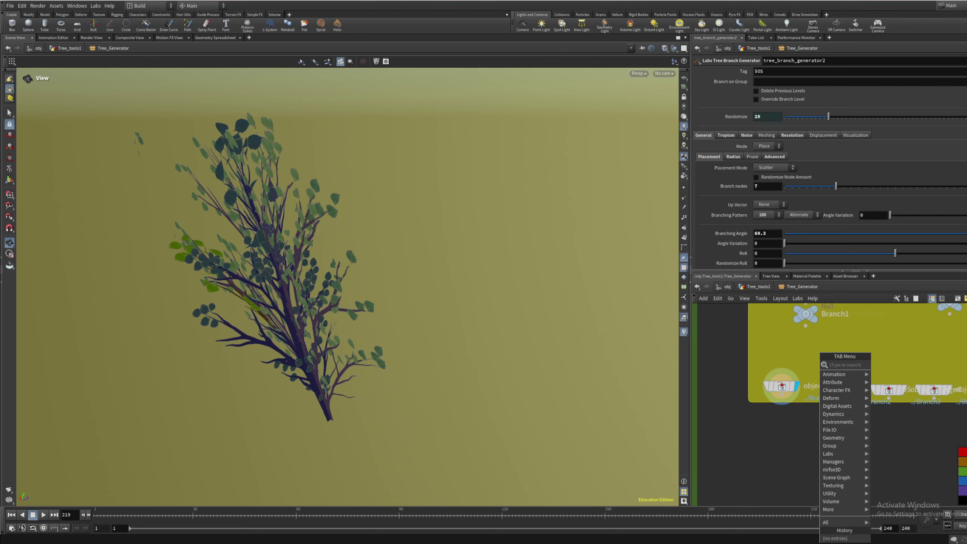
type("normal")
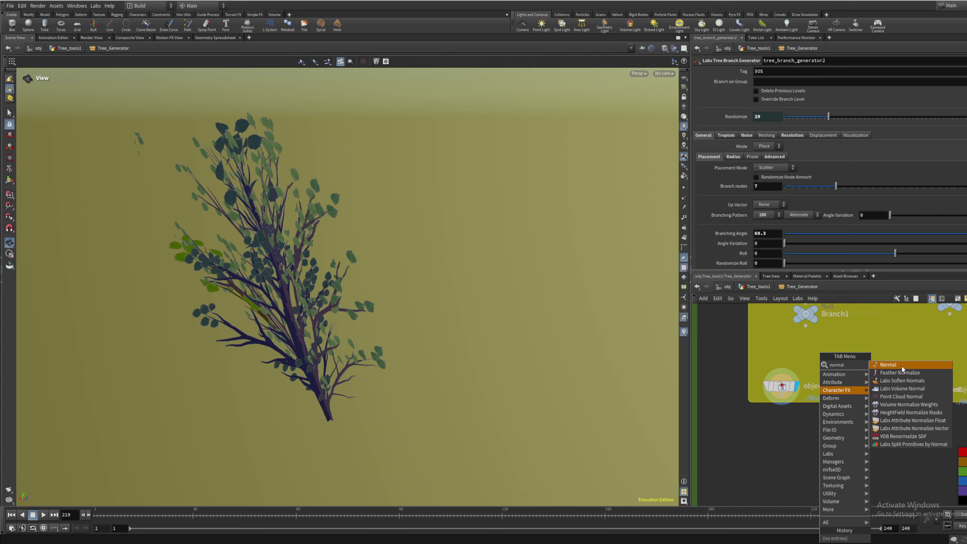
key("Escape")
left_click(837, 460)
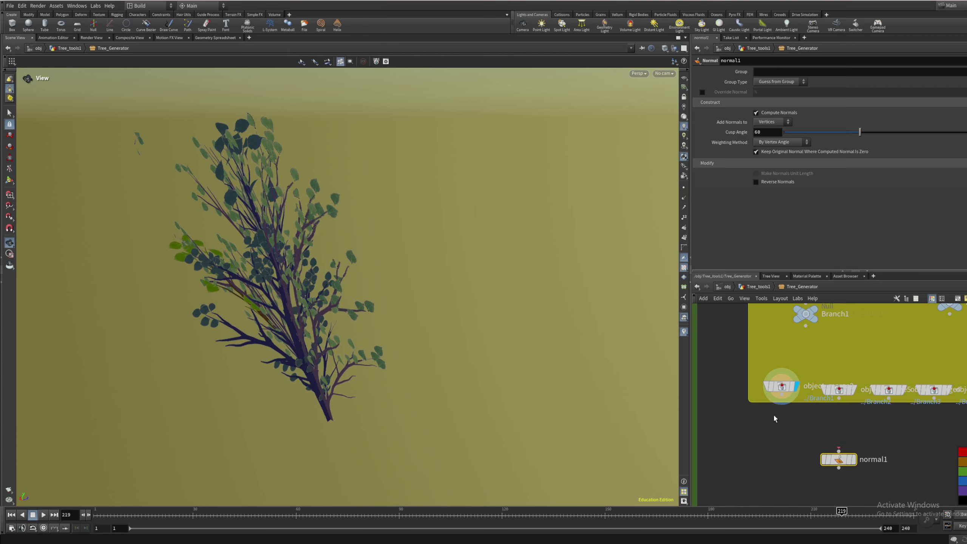
left_click_drag(781, 401, 838, 452)
Add a Merge node and wire both the Branch1 Object Merge node and the Normal node into it
key("Tab")
type("me")
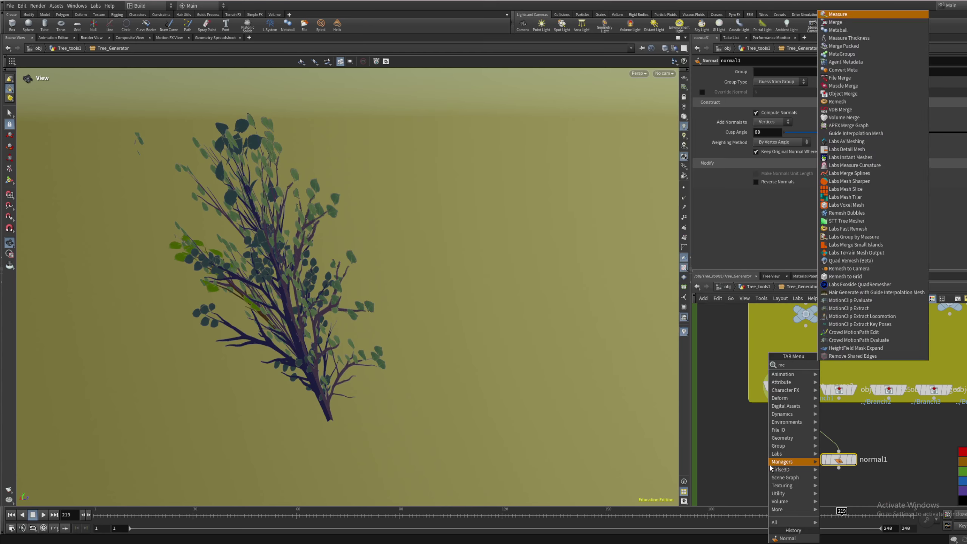
type("rge")
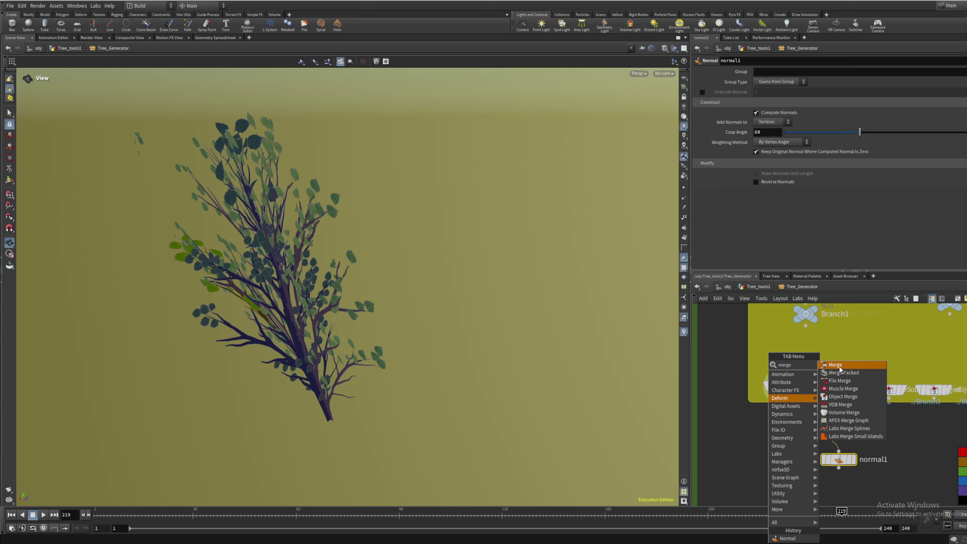
left_click(840, 365)
left_click(787, 493)
left_click_drag(782, 404, 787, 488)
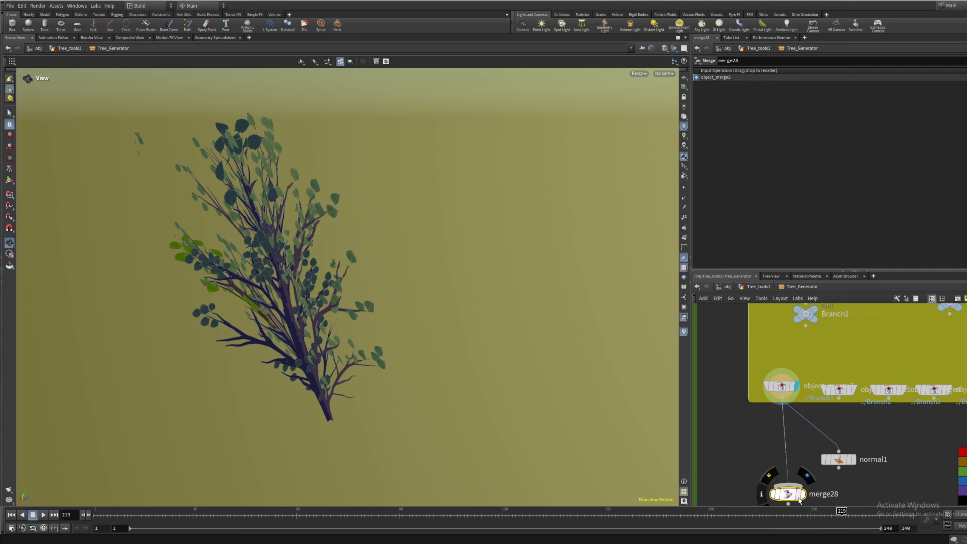
left_click_drag(839, 468, 787, 485)
middle_click_drag(863, 481, 871, 454)
Enable Reverse Normals on the Normal node, display the Merge node and orbit around its branch
left_click(849, 431)
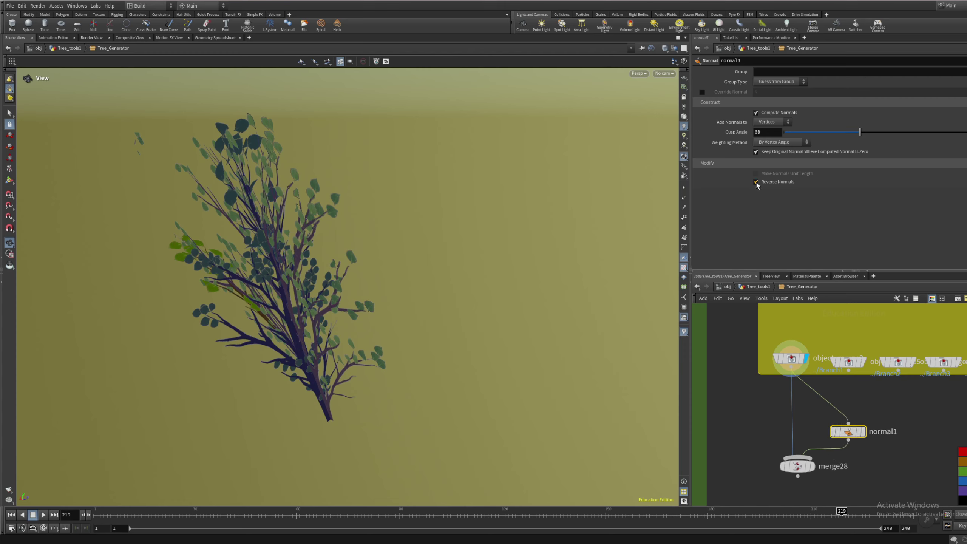
left_click(812, 466)
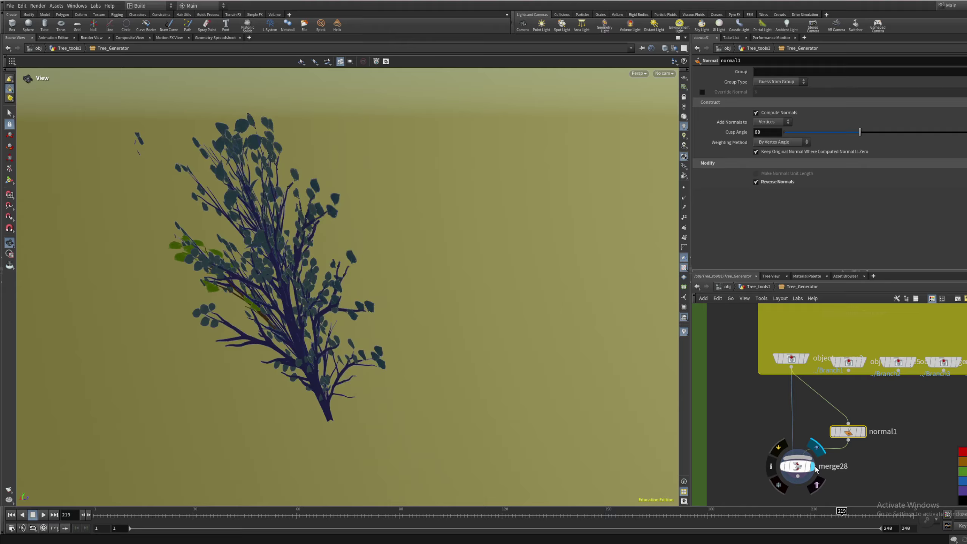
left_click_drag(288, 335, 863, 413)
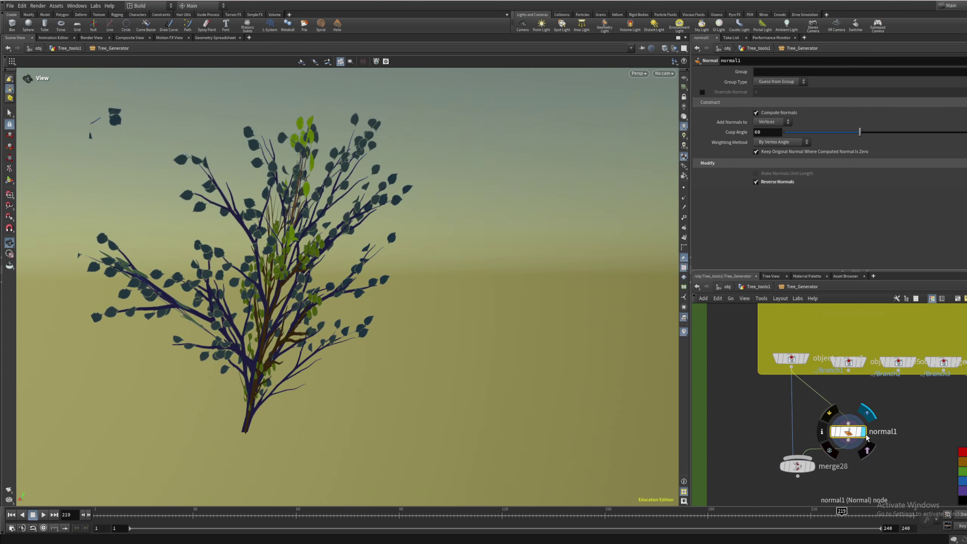
Compare the Normal, Branch1 Object Merge and Merge nodes in the viewport from several angles, and turn off backface tinting
left_click(865, 412)
left_click(807, 360)
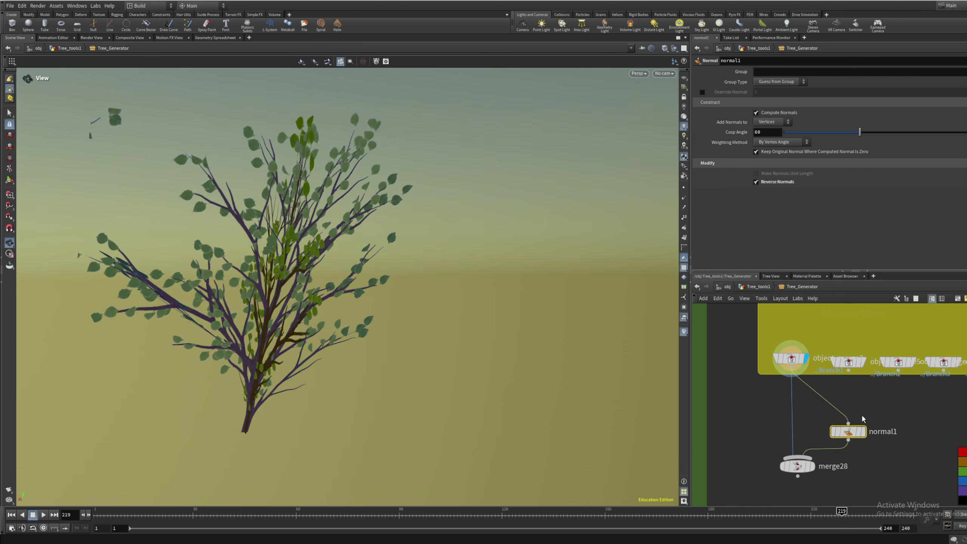
left_click(863, 431)
left_click_drag(167, 346, 276, 261)
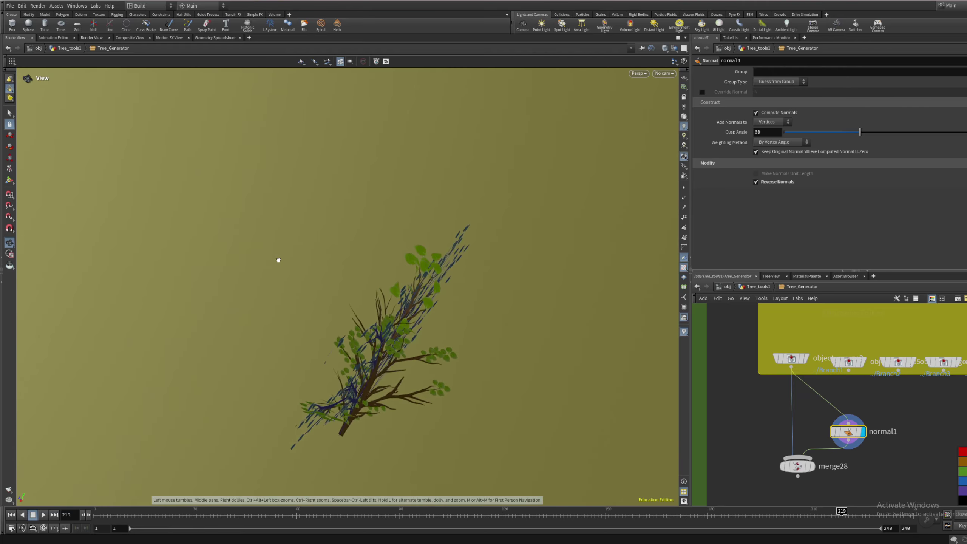
left_click(814, 466)
left_click_drag(460, 332, 459, 236)
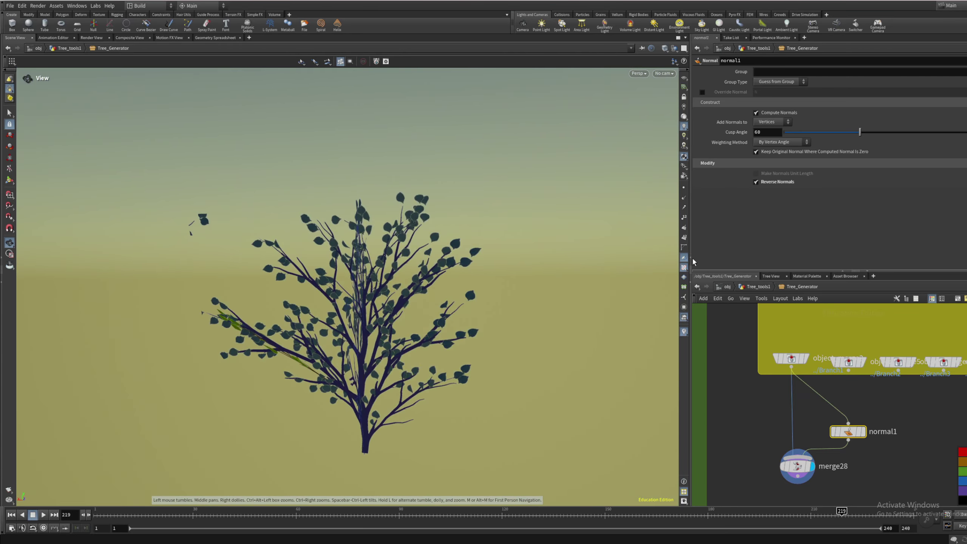
left_click_drag(531, 289, 557, 371)
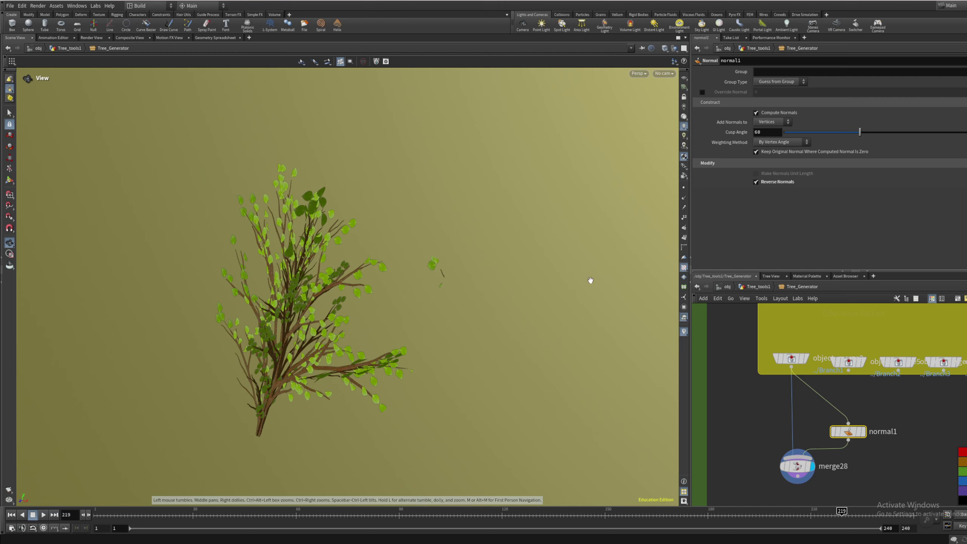
Delete the Normal and Merge nodes below the Branch1 Object Merge node
left_click_drag(864, 493, 788, 431)
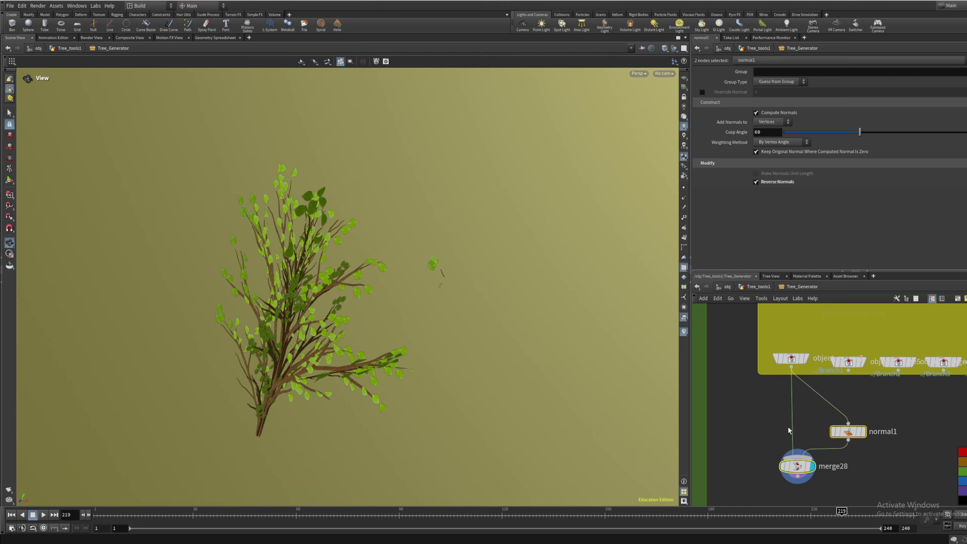
key("Delete")
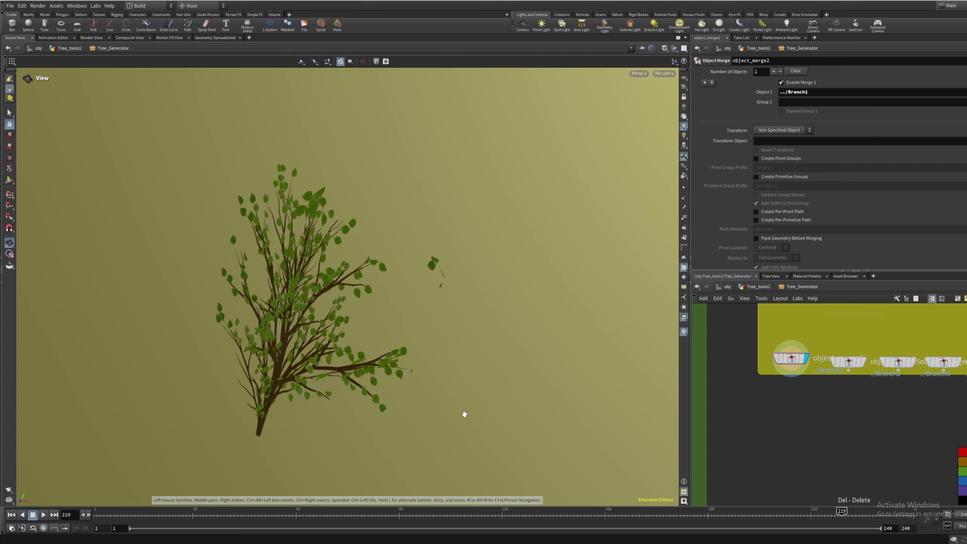
Examine the branch and leaf generator nodes in the green box and the Branch Object Merge nodes in the yellow box
scroll(811, 444, "down", 8)
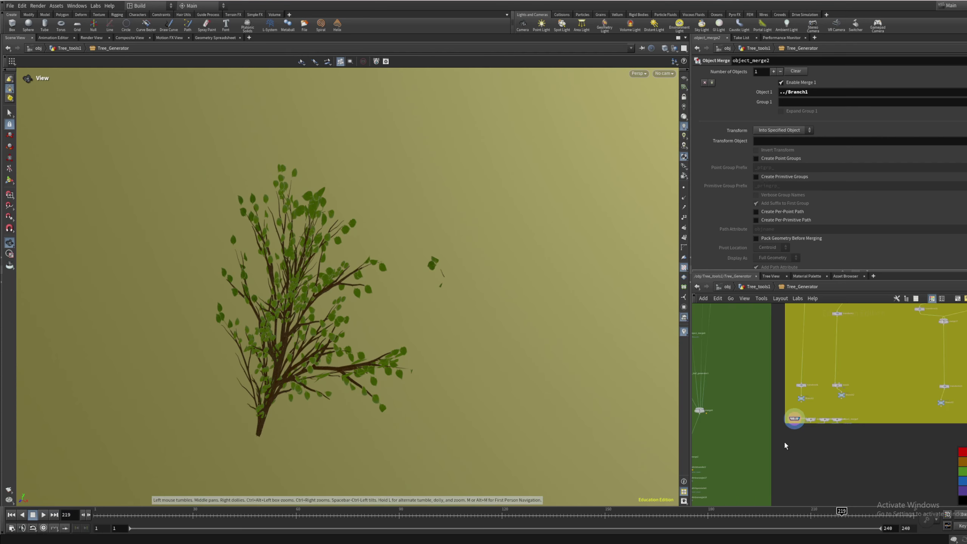
scroll(793, 445, "down", 3)
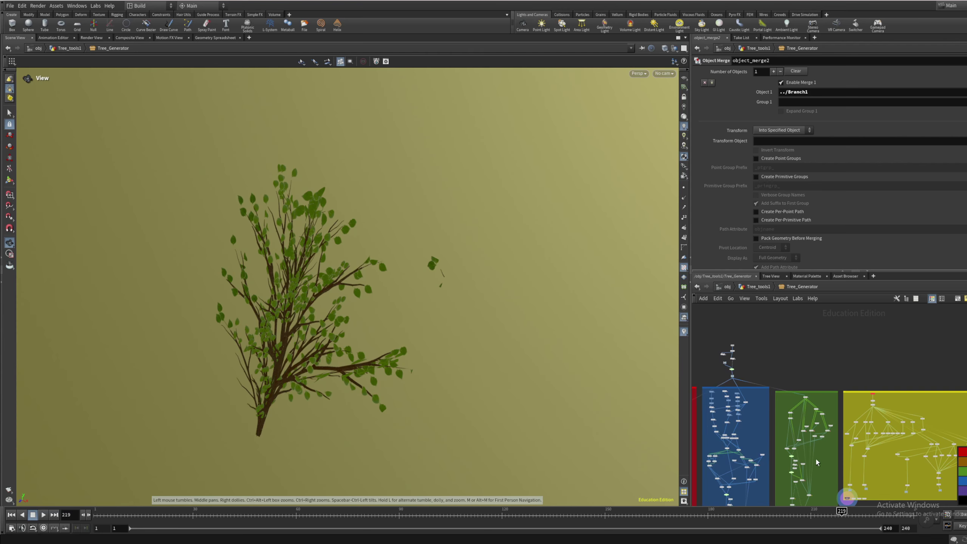
scroll(797, 399, "up", 6)
middle_click_drag(824, 421, 813, 347)
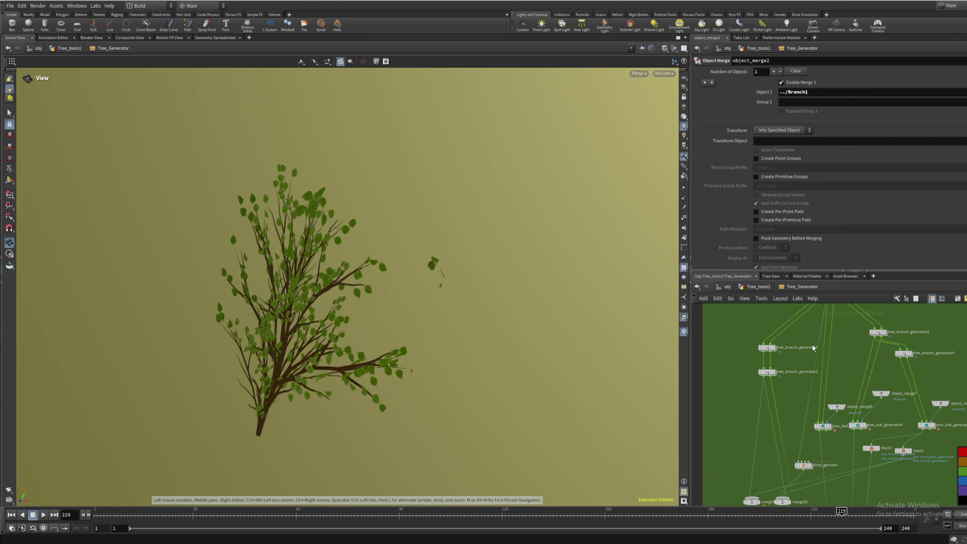
middle_click_drag(849, 392, 775, 351)
middle_click_drag(933, 451, 822, 448)
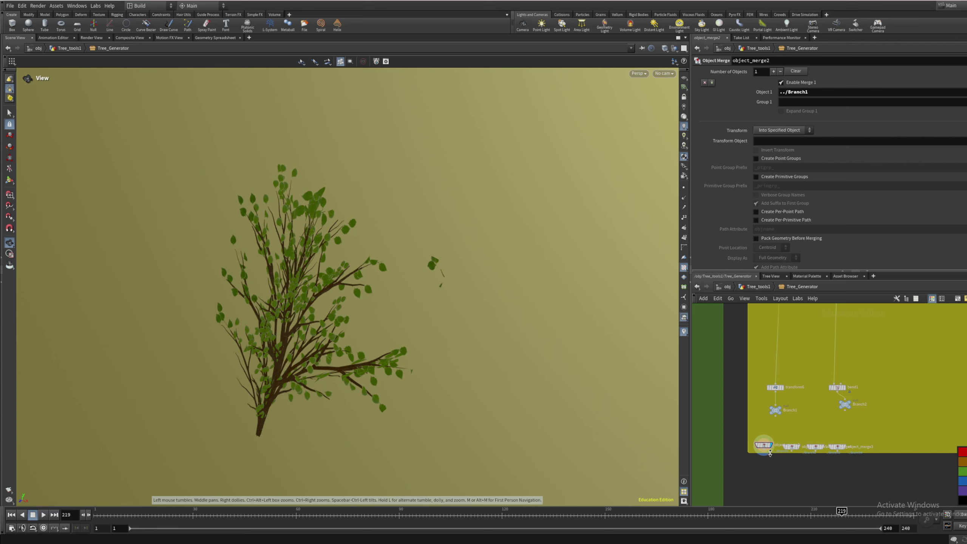
scroll(770, 454, "down", 3)
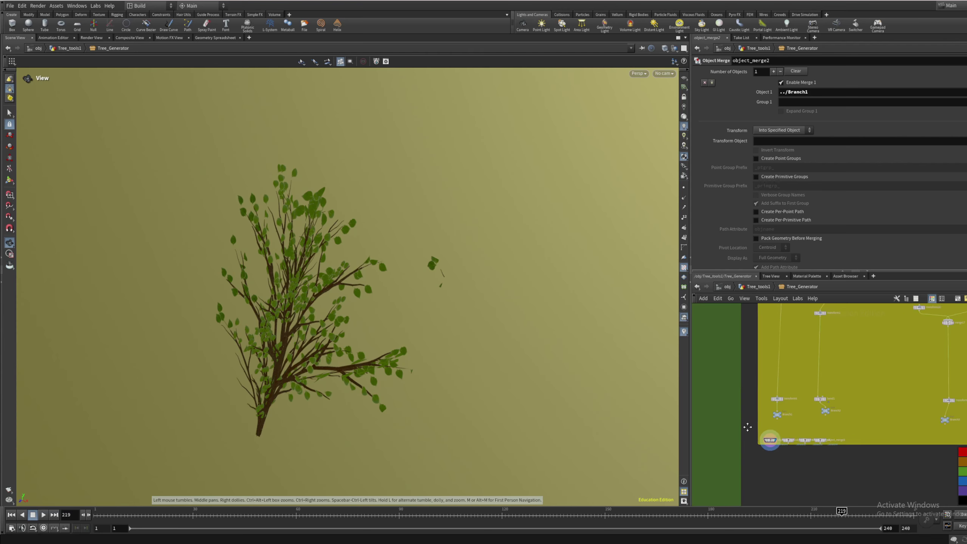
Display the tree_leaf_generator2 node fed by the Branch3 Object Merge node and inspect its placed branches
scroll(748, 427, "up", 6)
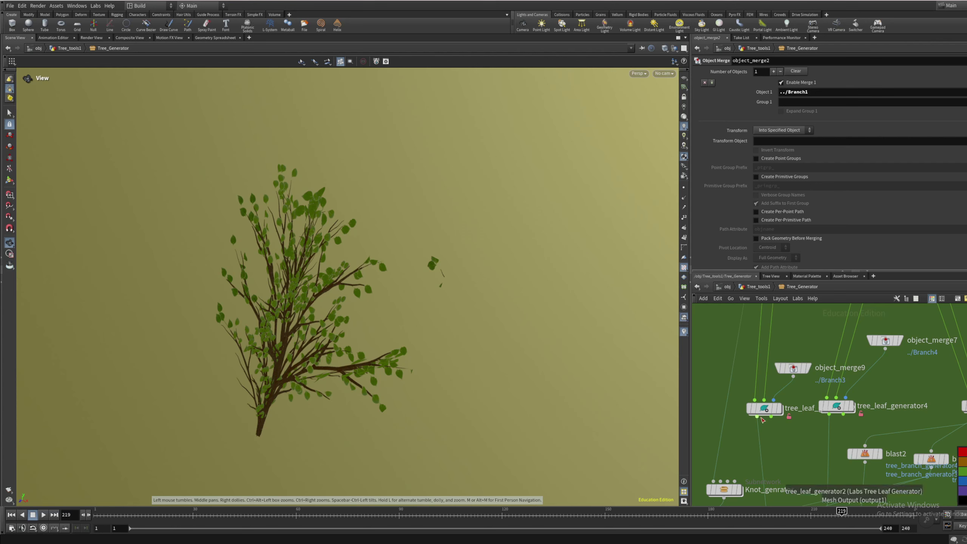
scroll(763, 420, "up", 2)
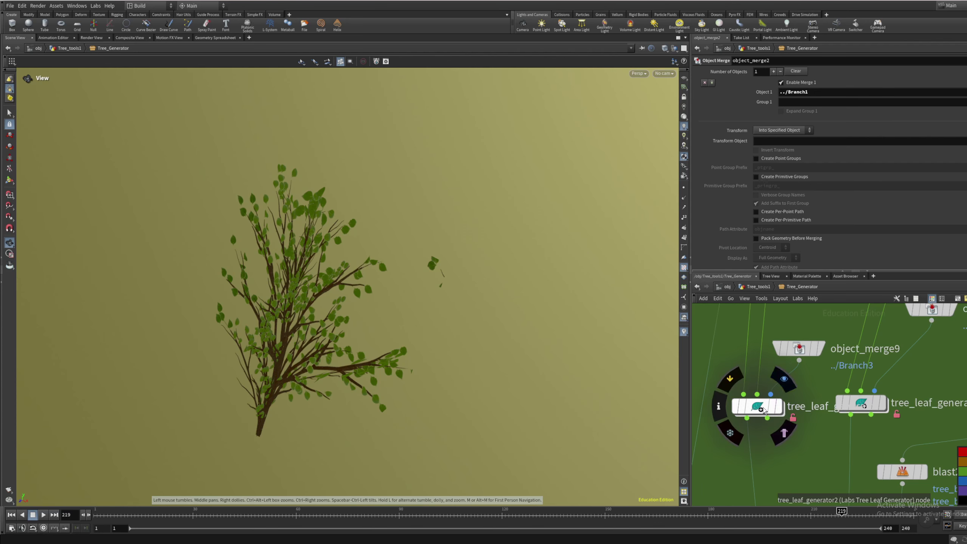
left_click(781, 408)
scroll(427, 324, "down", 5)
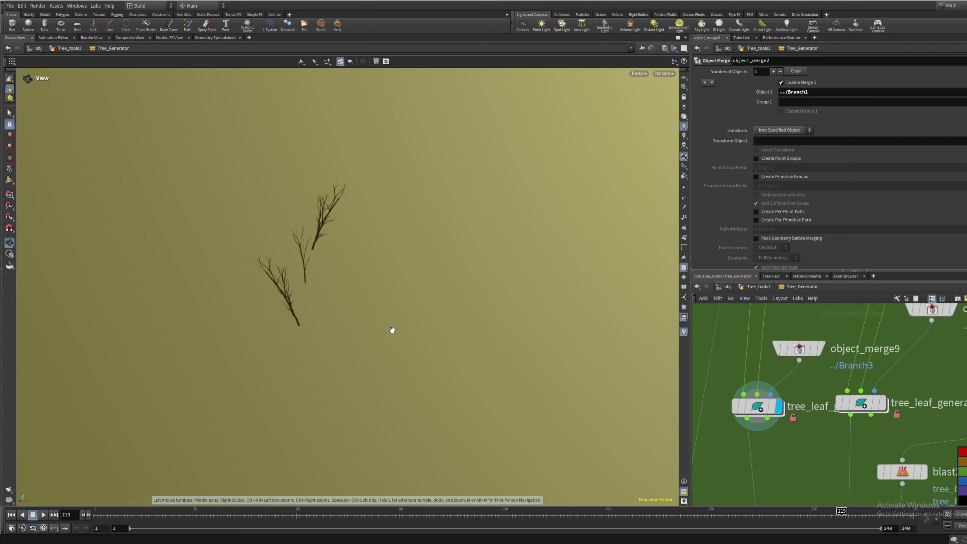
scroll(806, 370, "down", 8)
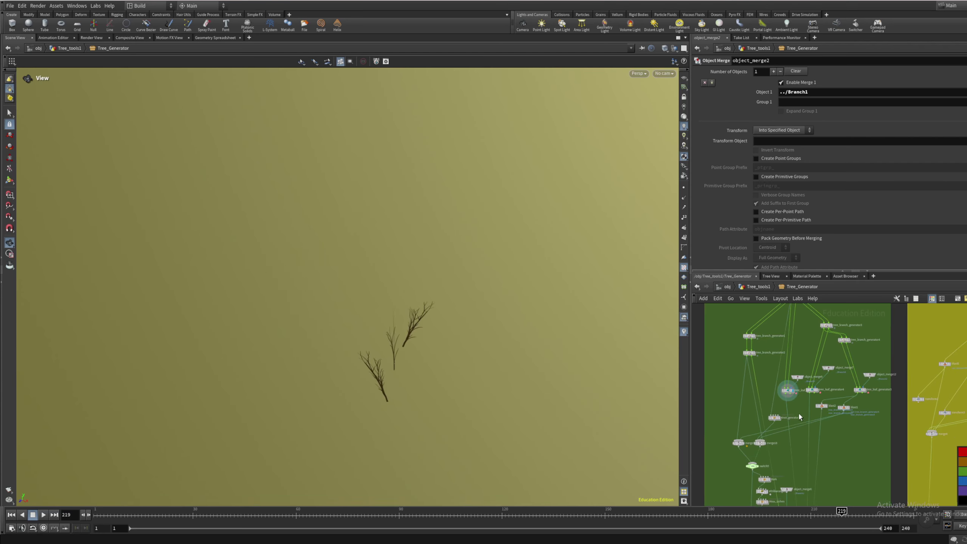
Display the tree_branch_generator2 node and inspect its branches up close in the viewport
scroll(796, 364, "down", 3)
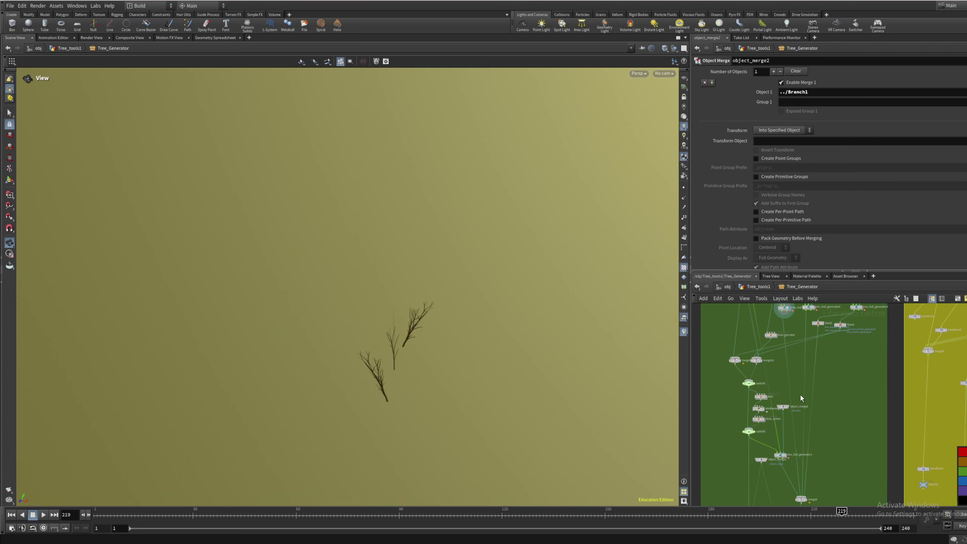
scroll(759, 405, "up", 6)
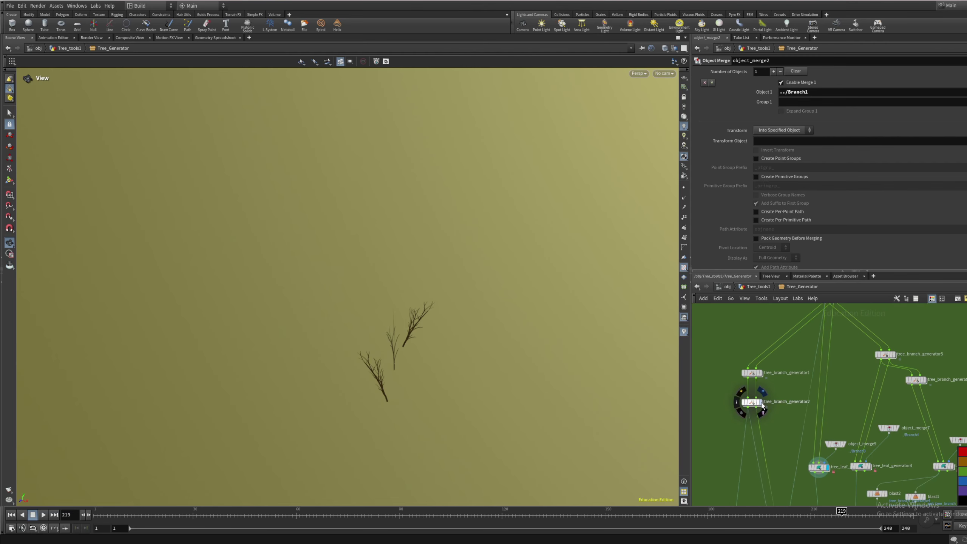
left_click(761, 404)
scroll(454, 318, "down", 5)
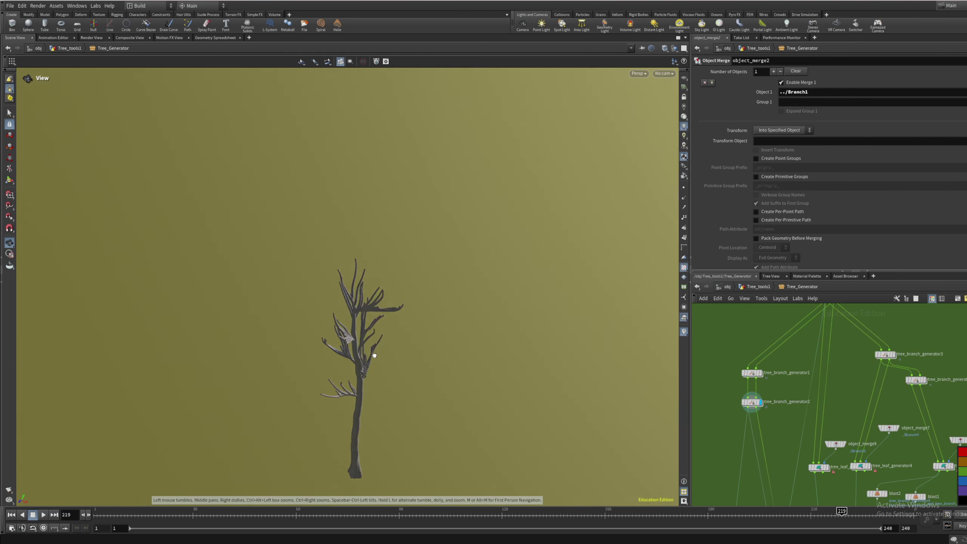
scroll(375, 355, "up", 10)
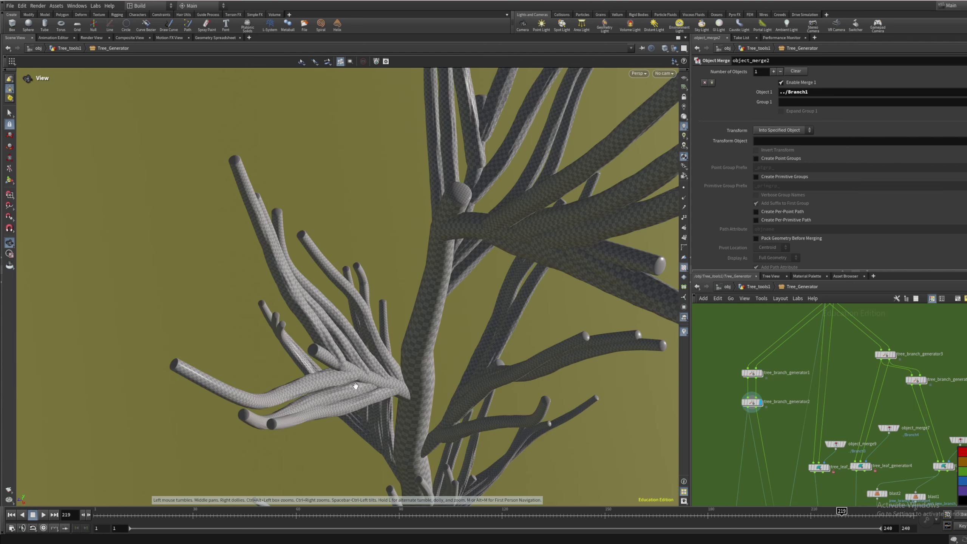
left_click_drag(355, 387, 366, 376)
scroll(750, 406, "up", 3)
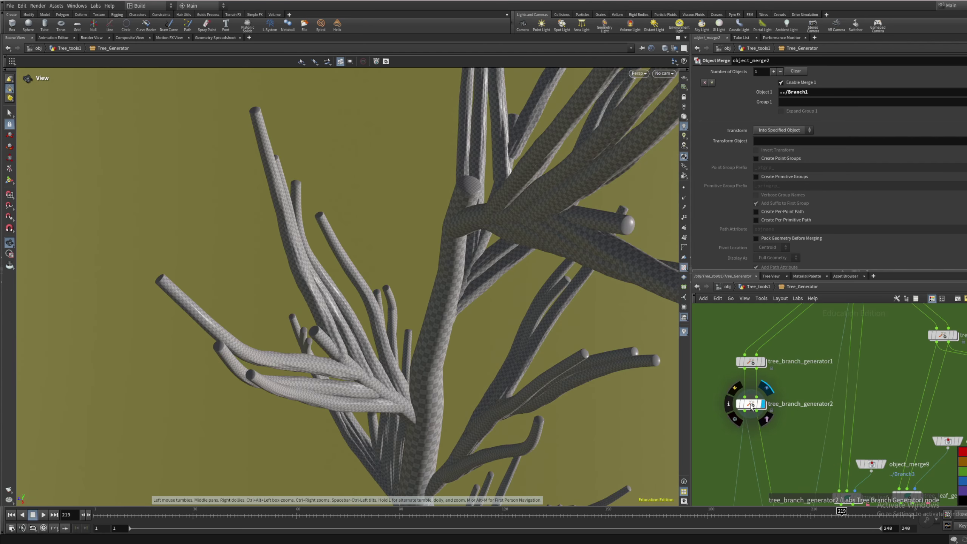
Set the Branch nodes of tree_branch_generator2 to 3 and view the whole branch structure
left_click(749, 405)
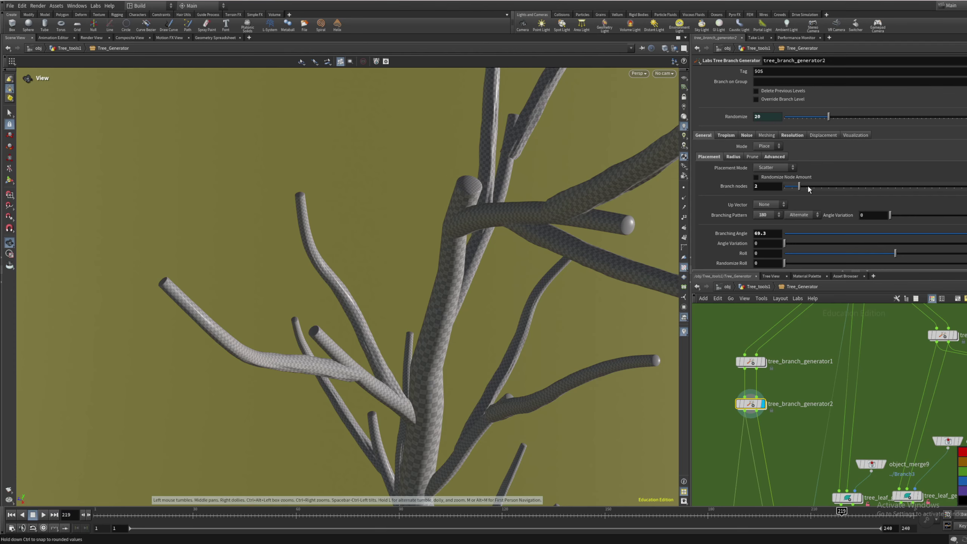
left_click(809, 190)
scroll(425, 274, "down", 6)
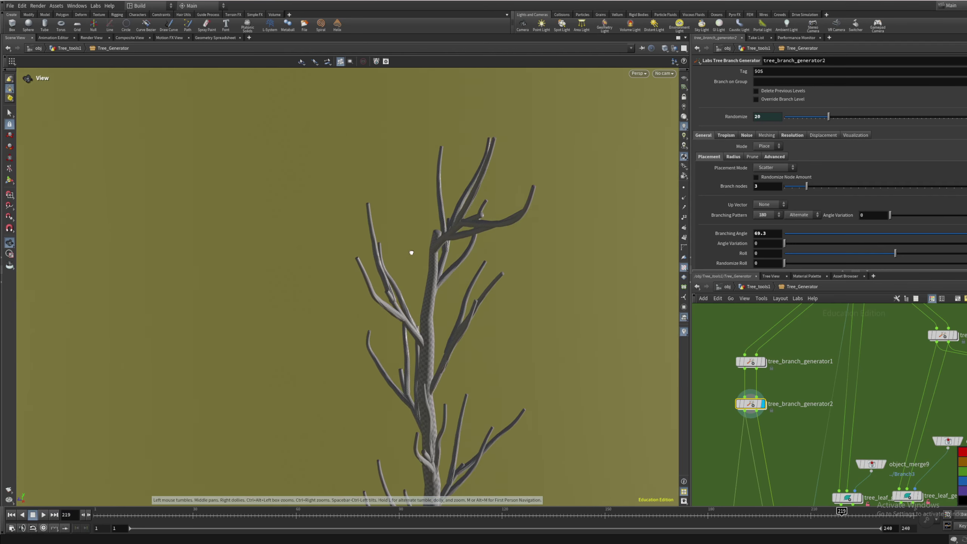
left_click_drag(411, 253, 461, 236)
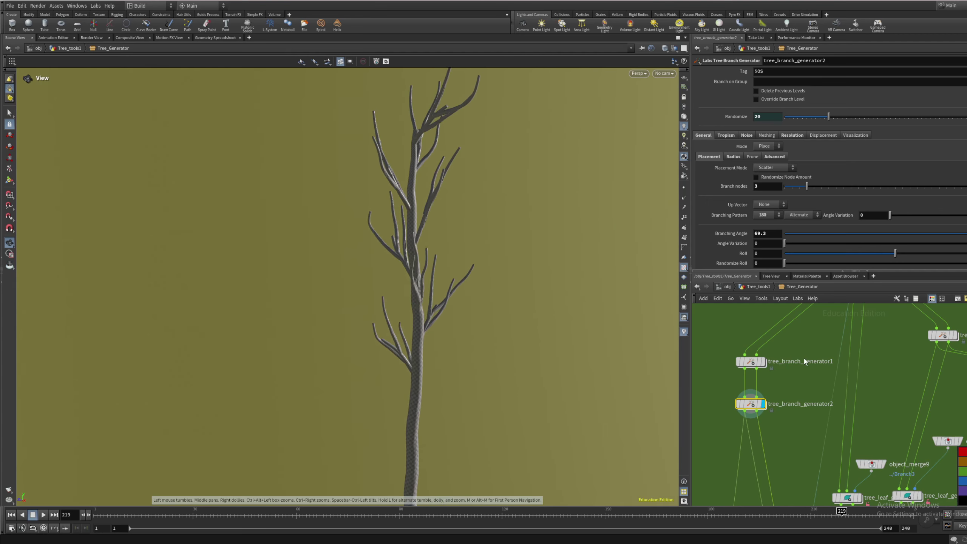
scroll(804, 361, "down", 8)
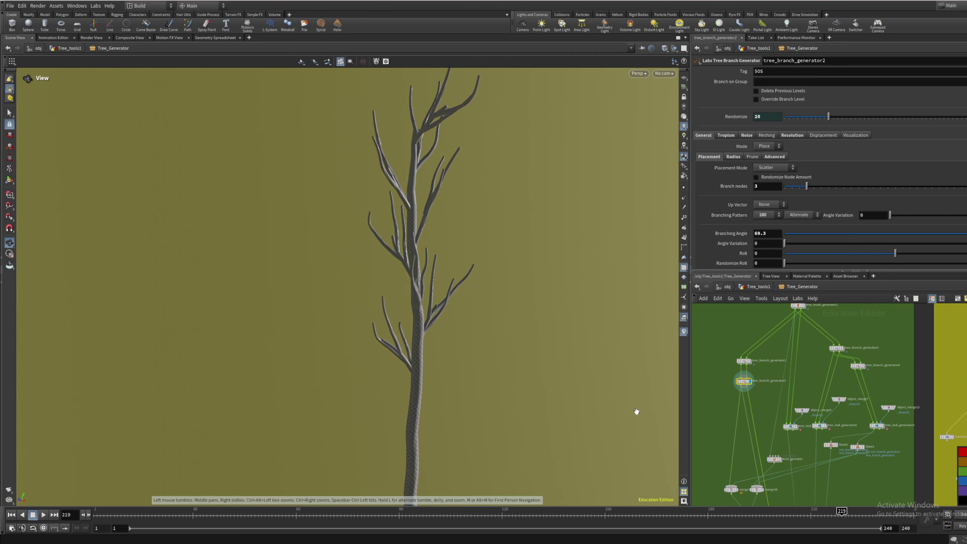
left_click_drag(417, 262, 374, 278)
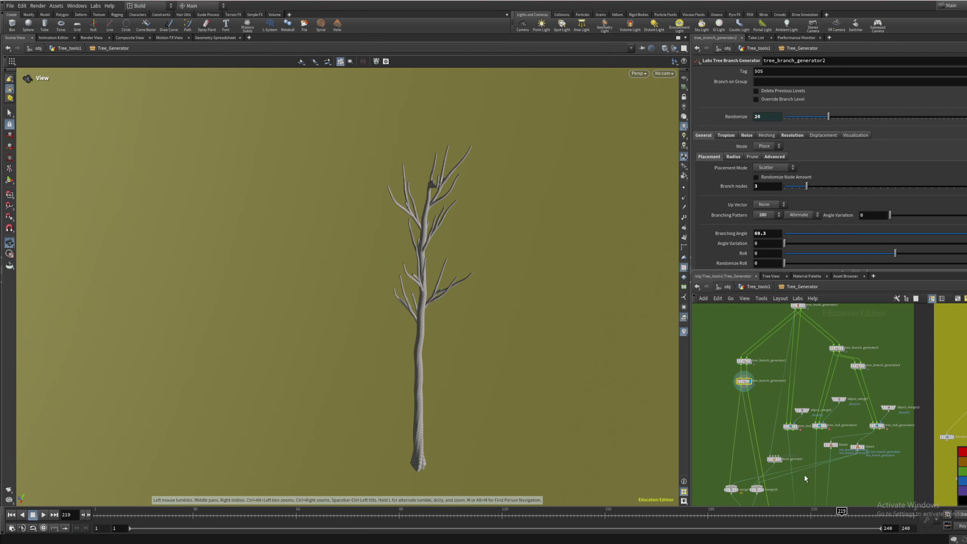
Display tree_leaf_generator4 and the leaf generator fed by the Branch2 Object Merge node, and inspect the leafy branches from several angles
scroll(795, 427, "up", 5)
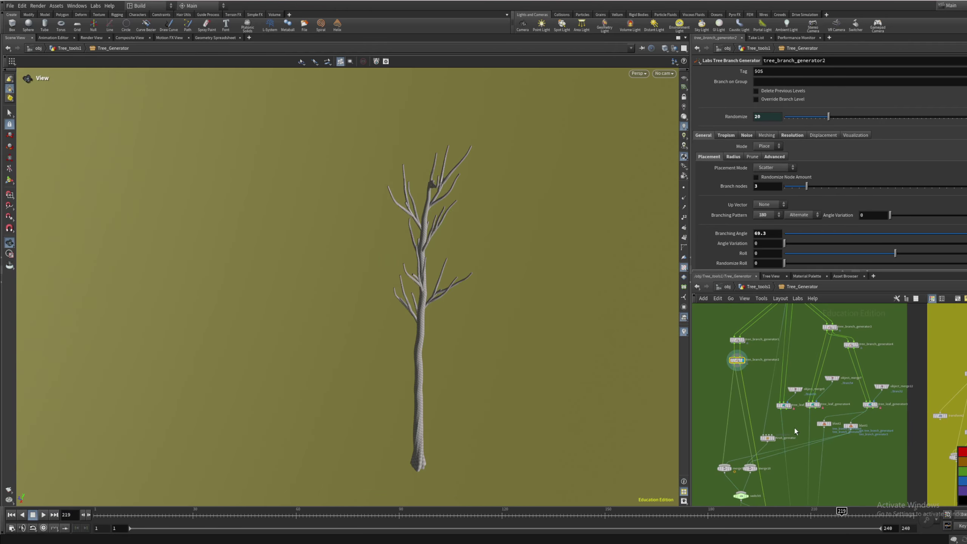
left_click(787, 404)
left_click(846, 402)
middle_click_drag(887, 403, 832, 400)
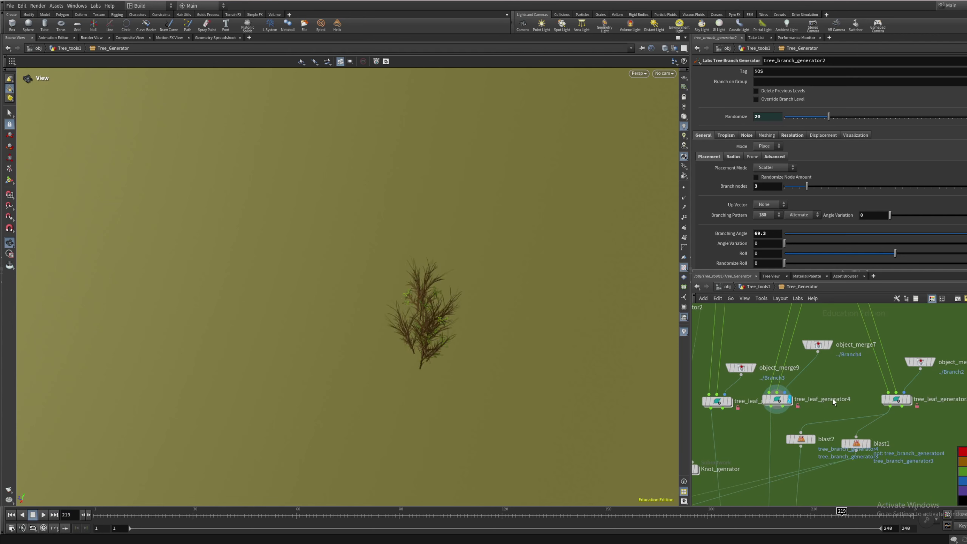
left_click(908, 400)
left_click_drag(452, 282, 442, 224)
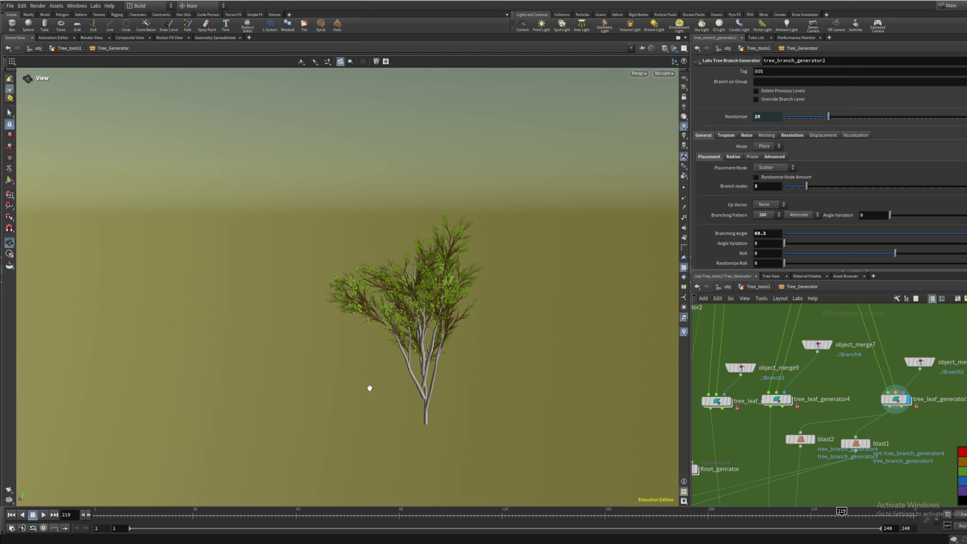
left_click_drag(370, 388, 299, 302)
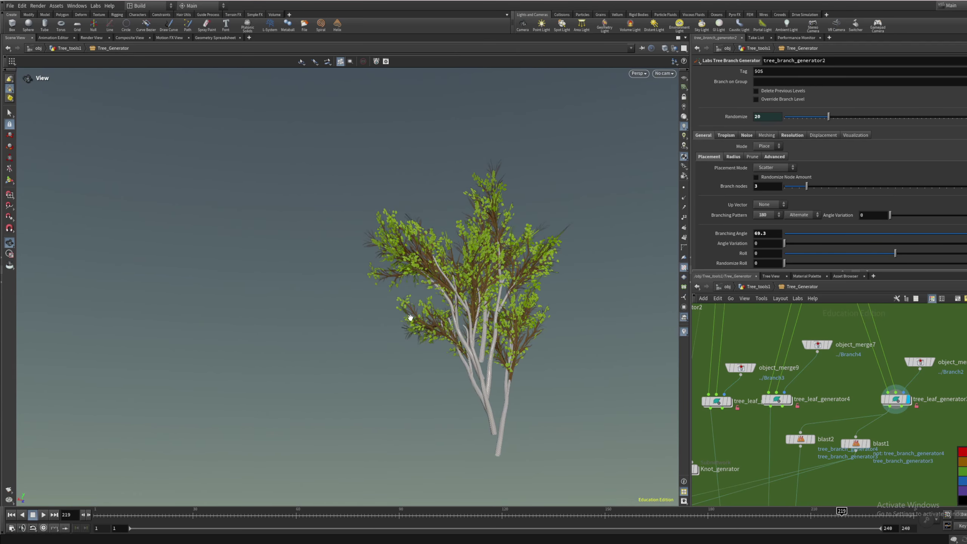
left_click_drag(410, 317, 506, 341)
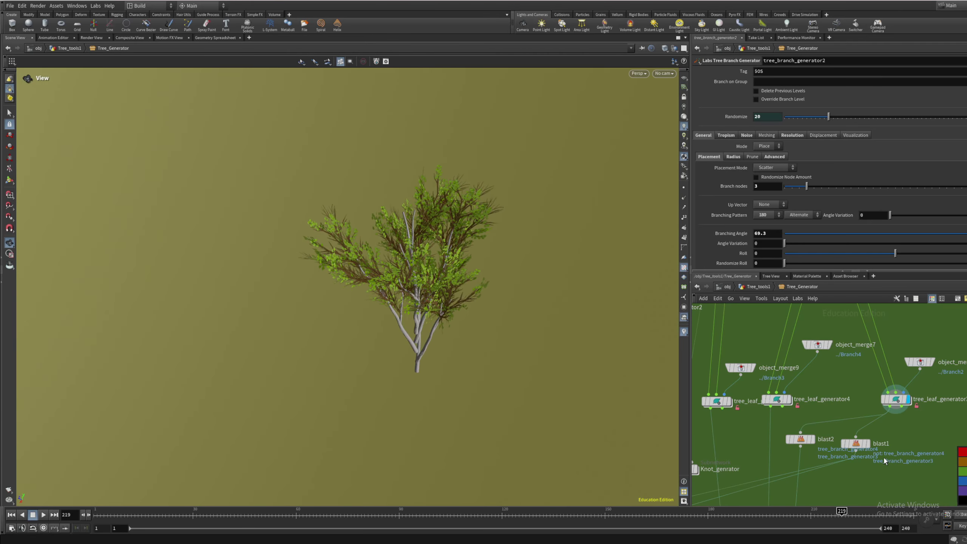
Display the leaf generator fed by the Branch3 Object Merge node and inspect its bare branches from several angles
scroll(859, 426, "down", 5)
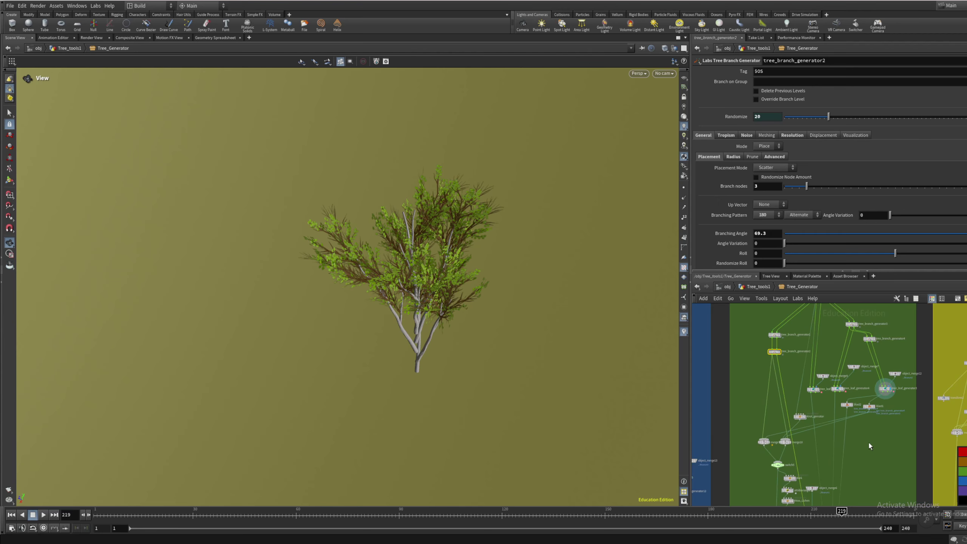
scroll(819, 478, "up", 5)
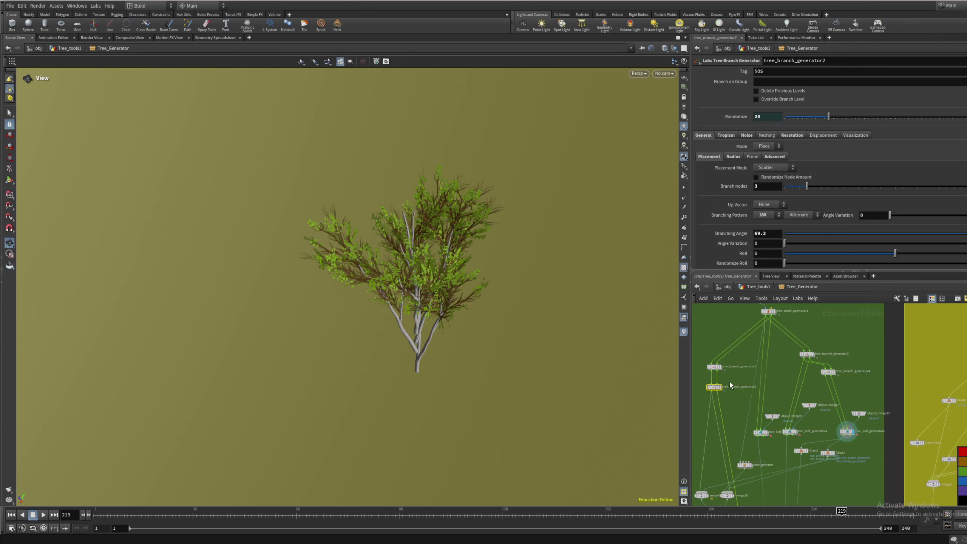
left_click(775, 443)
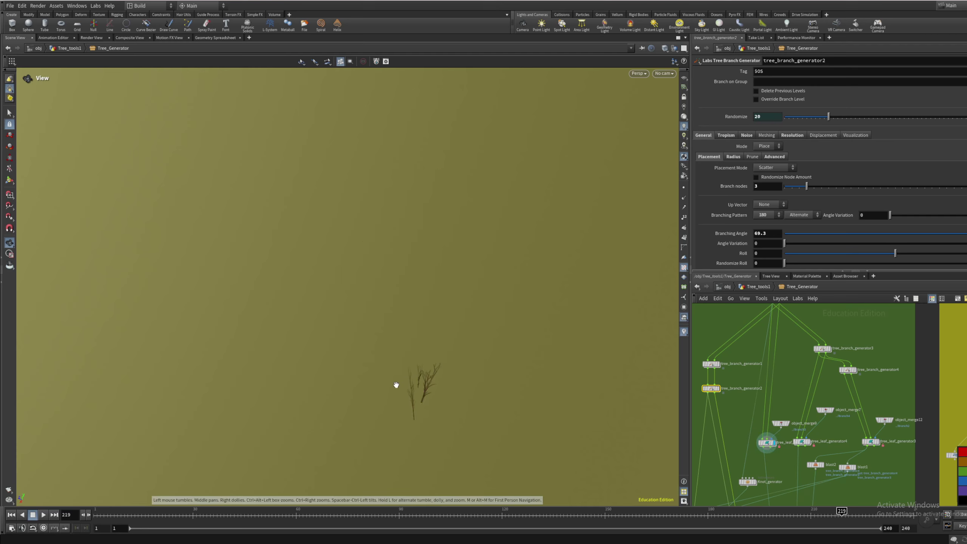
left_click_drag(417, 401, 145, 375)
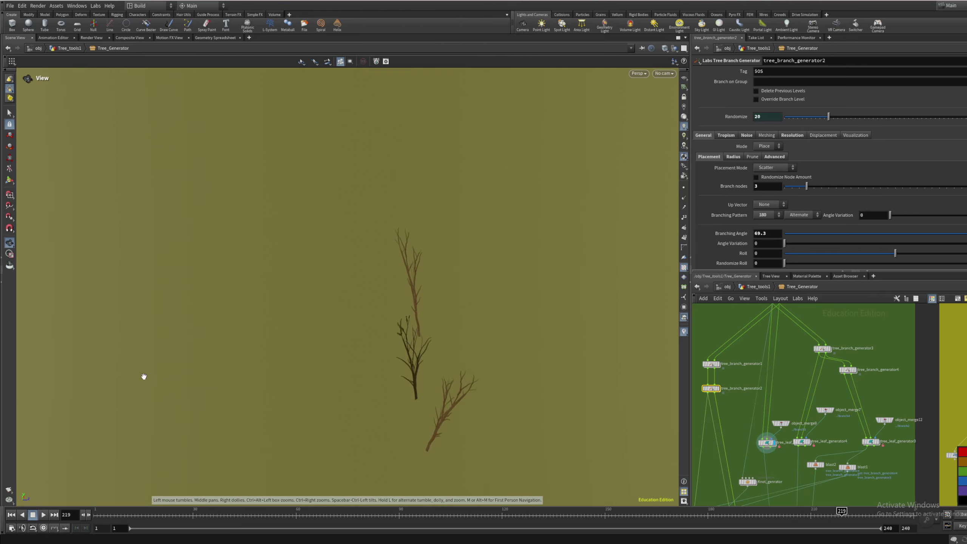
left_click_drag(326, 376, 436, 345)
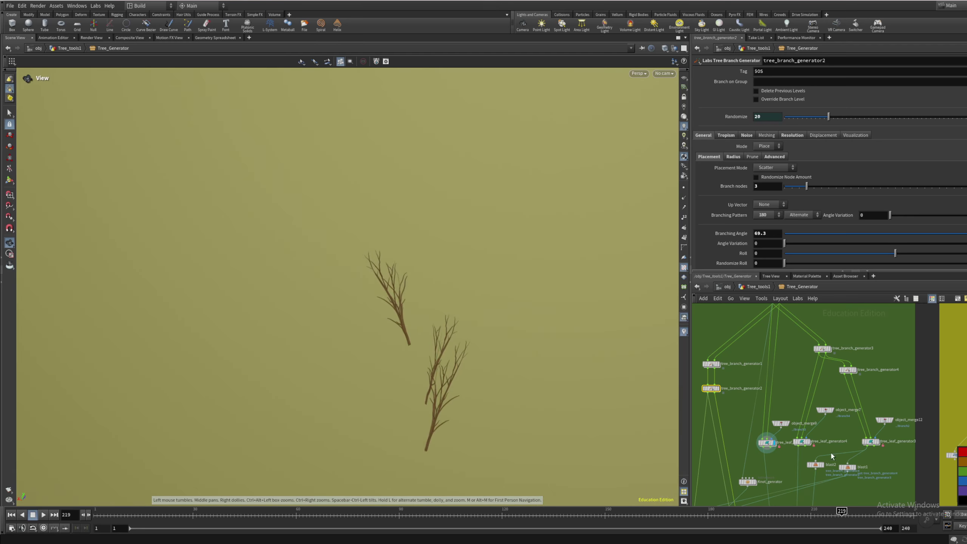
Compare the placed branches of tree_leaf_generator4 with those of the leaf generator fed by the Branch2 Object Merge node
left_click(807, 442)
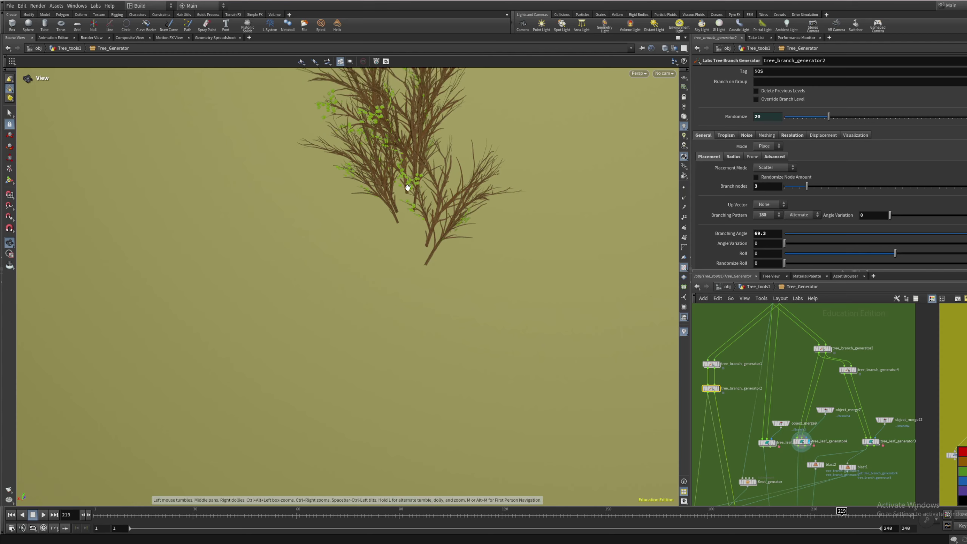
left_click_drag(407, 187, 323, 242)
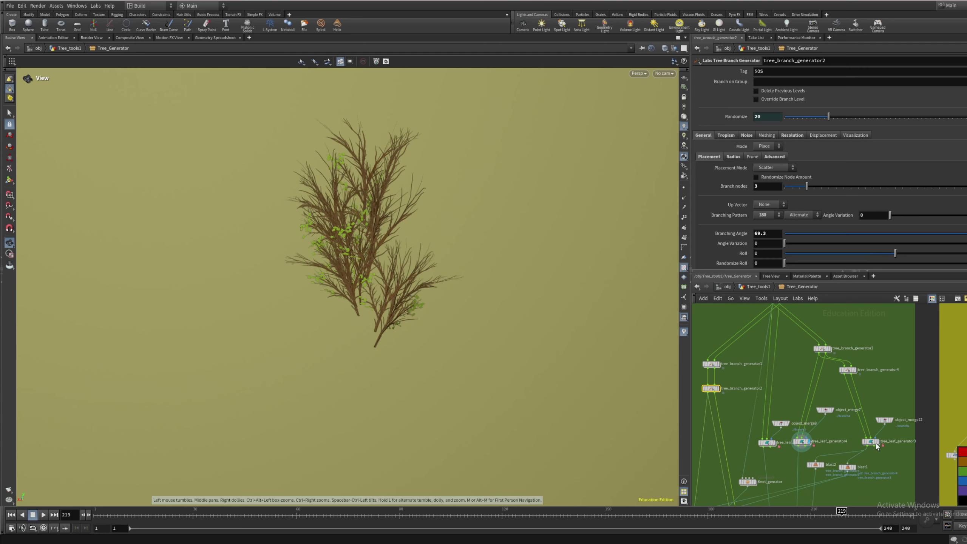
scroll(875, 446, "up", 2)
left_click(876, 443)
left_click_drag(576, 382, 352, 259)
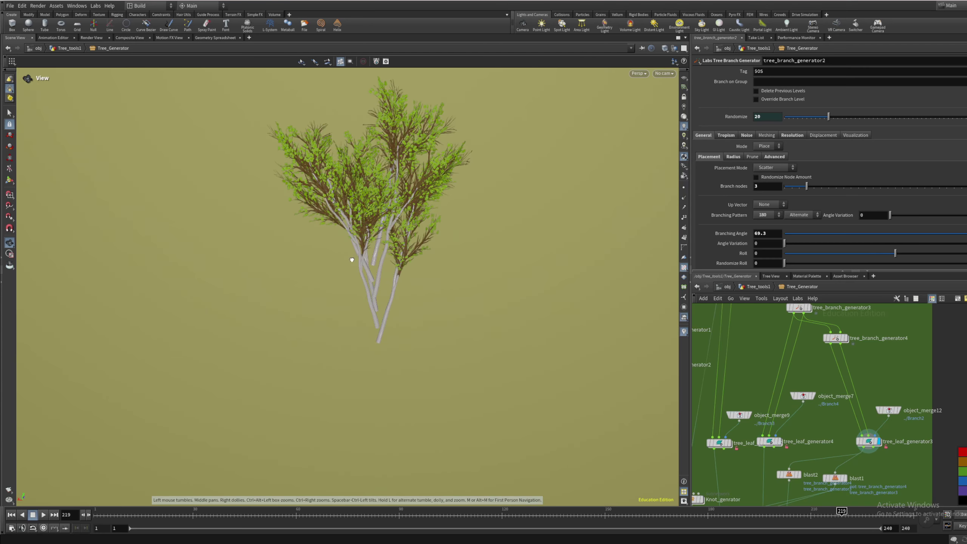
Display the tree_leaf_generator1 node fed by the Branch1 Object Merge node and inspect its foliage from several angles
scroll(724, 399, "down", 6)
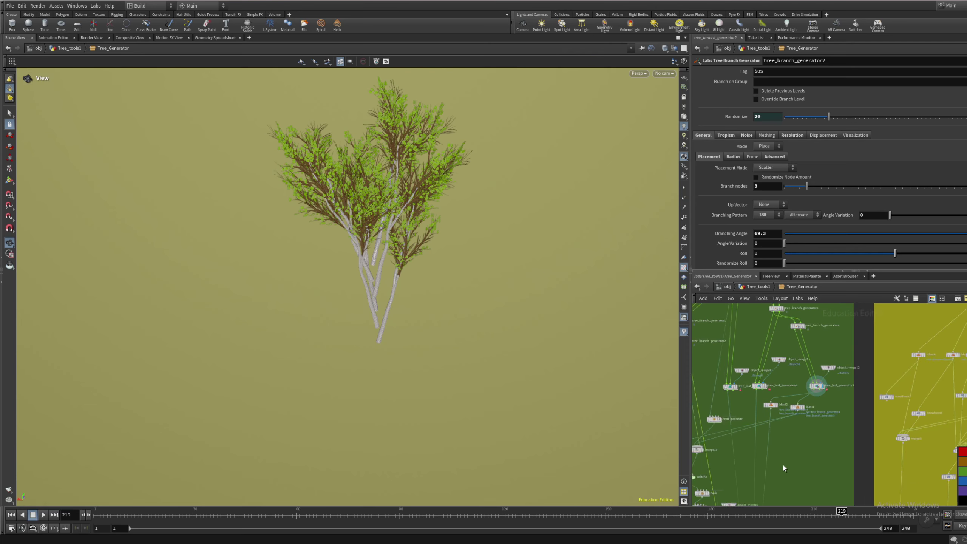
scroll(765, 442, "up", 3)
left_click(769, 422)
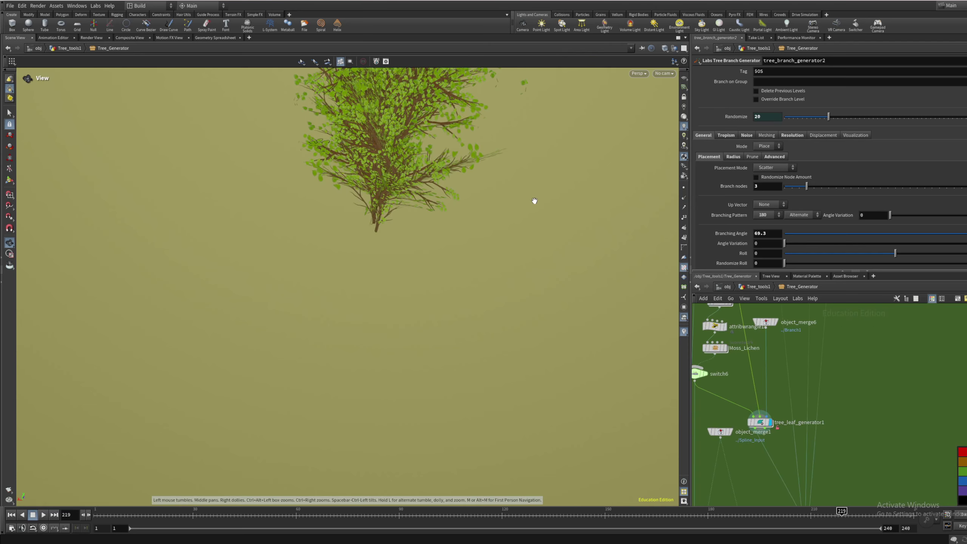
middle_click_drag(533, 201, 411, 262)
left_click_drag(412, 262, 429, 207)
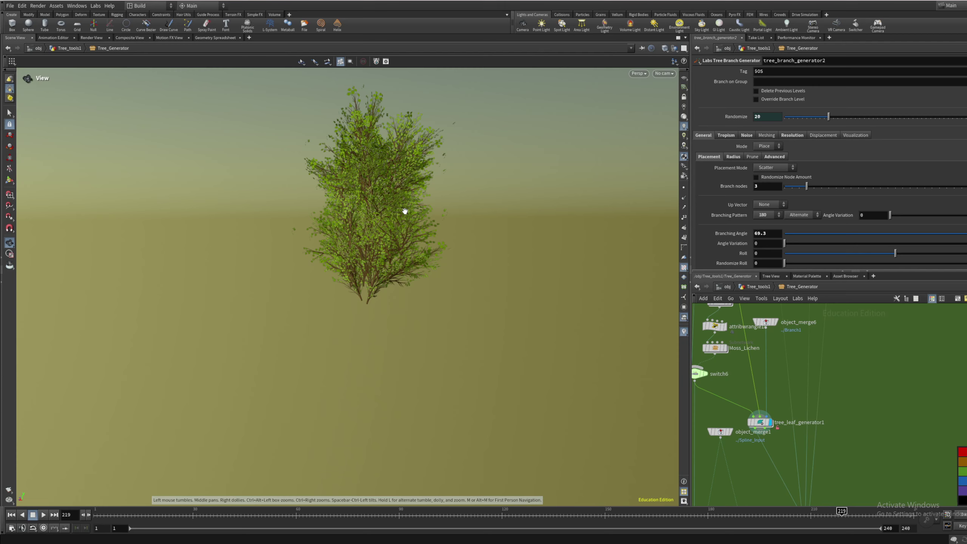
left_click_drag(383, 212, 295, 280)
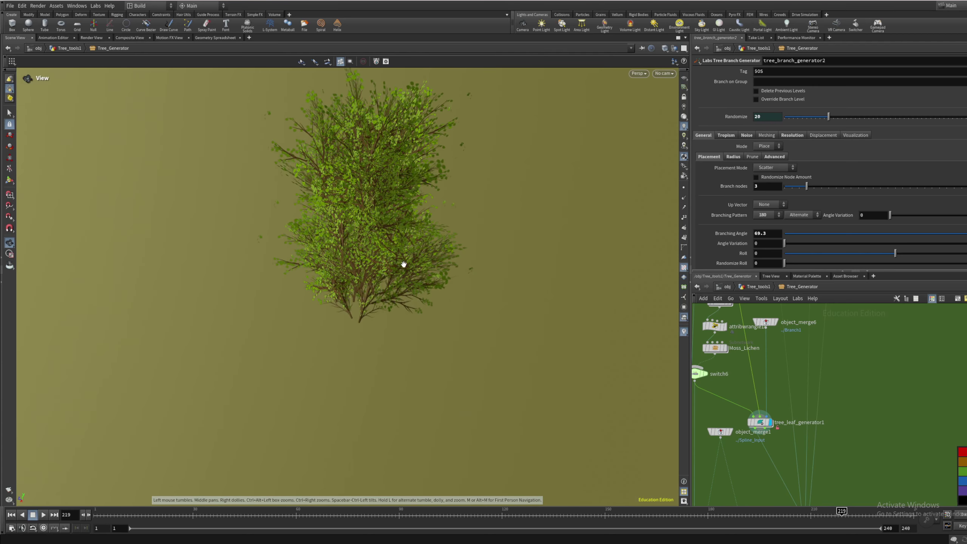
left_click_drag(392, 250, 411, 252)
Display the combined foliage of the merge6 node and the complete tree at the switch3 node, and inspect the tree
middle_click_drag(825, 488, 766, 387)
left_click(751, 381)
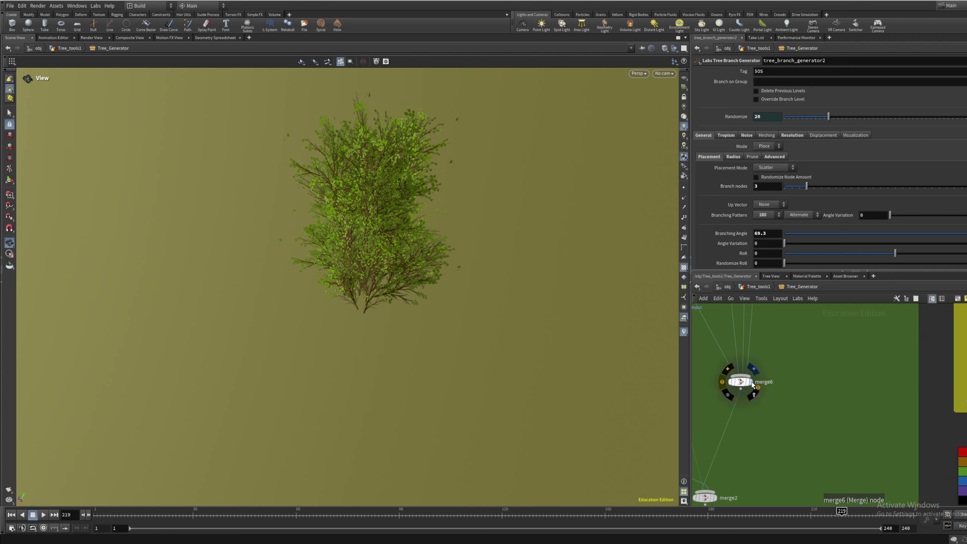
scroll(803, 419, "down", 5)
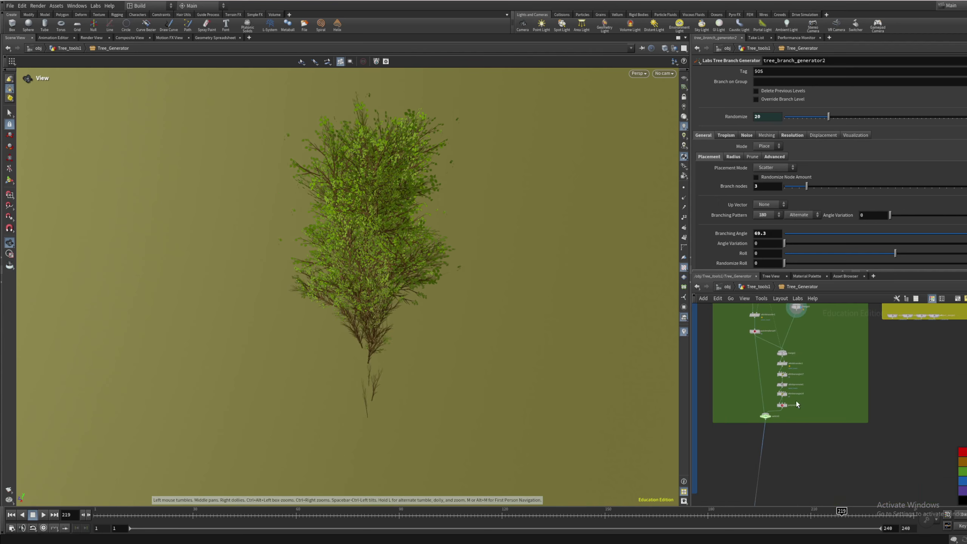
scroll(780, 412, "up", 4)
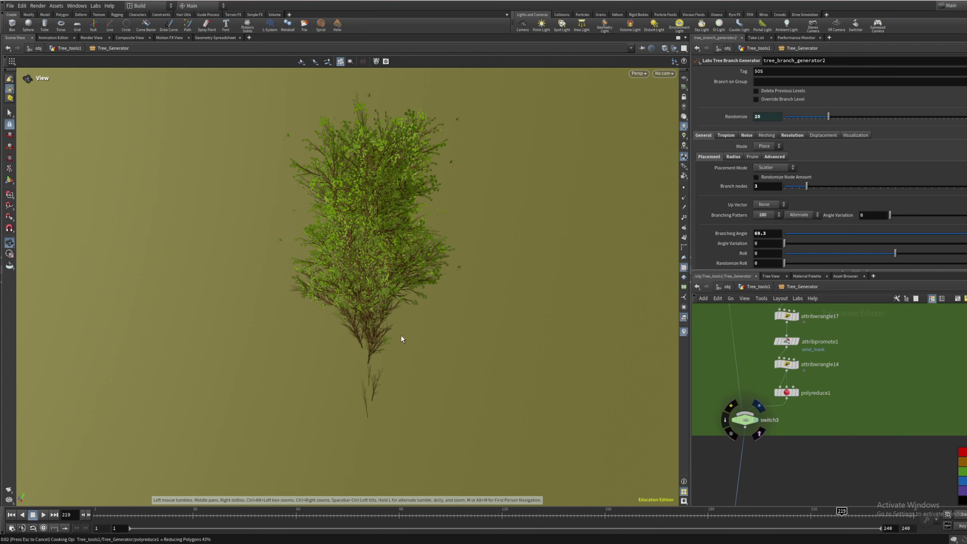
left_click_drag(392, 339, 315, 293)
left_click_drag(529, 280, 525, 295)
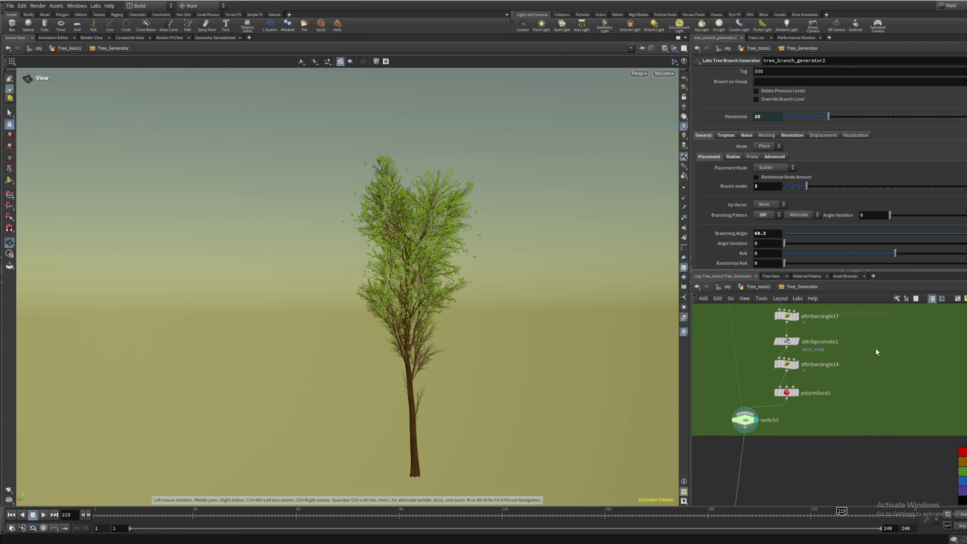
Examine the green box's node network from the branch generators down through the leaf generators and merge nodes
scroll(872, 347, "down", 5)
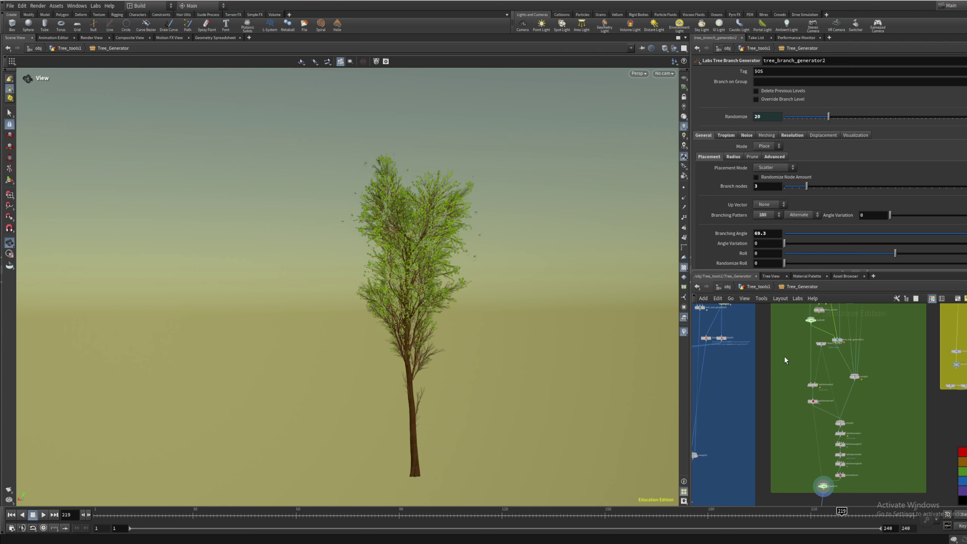
middle_click_drag(784, 355, 809, 455)
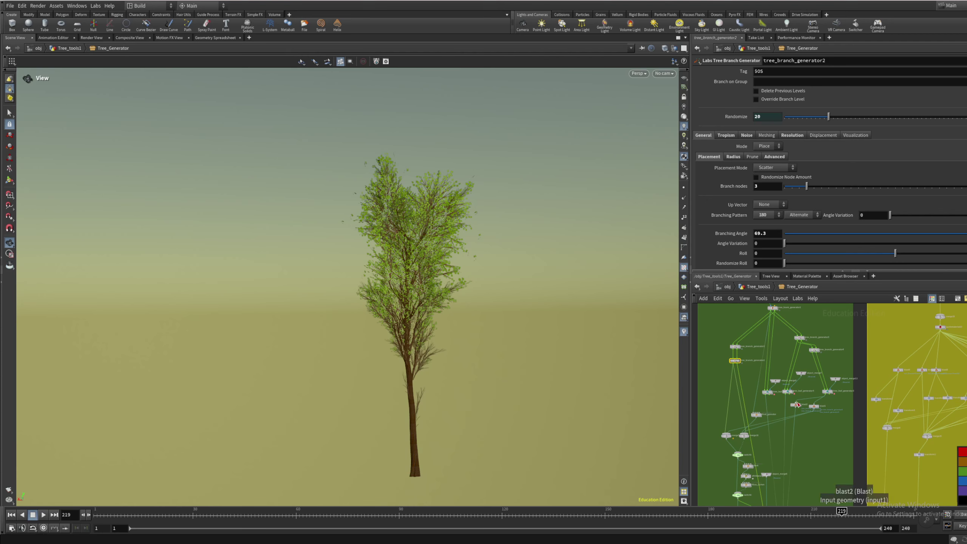
middle_click_drag(817, 431, 798, 398)
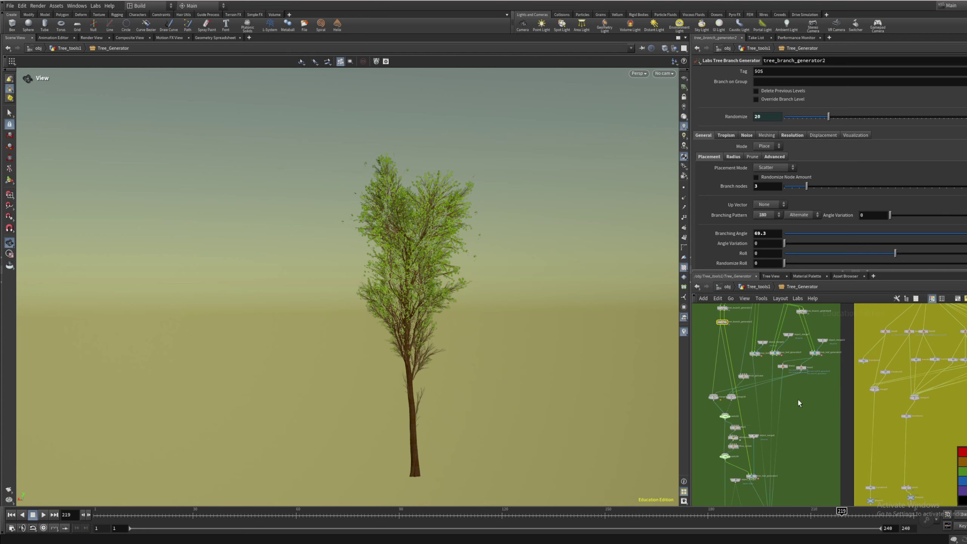
middle_click_drag(782, 441, 797, 347)
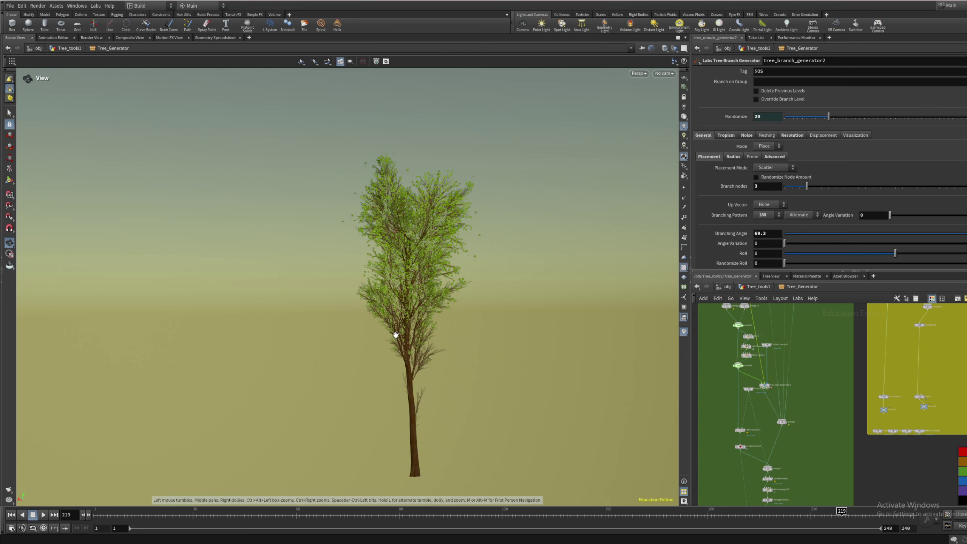
Inspect the switch3 node's point, vertex and primitive attributes in the geometry spreadsheet
scroll(769, 459, "up", 5)
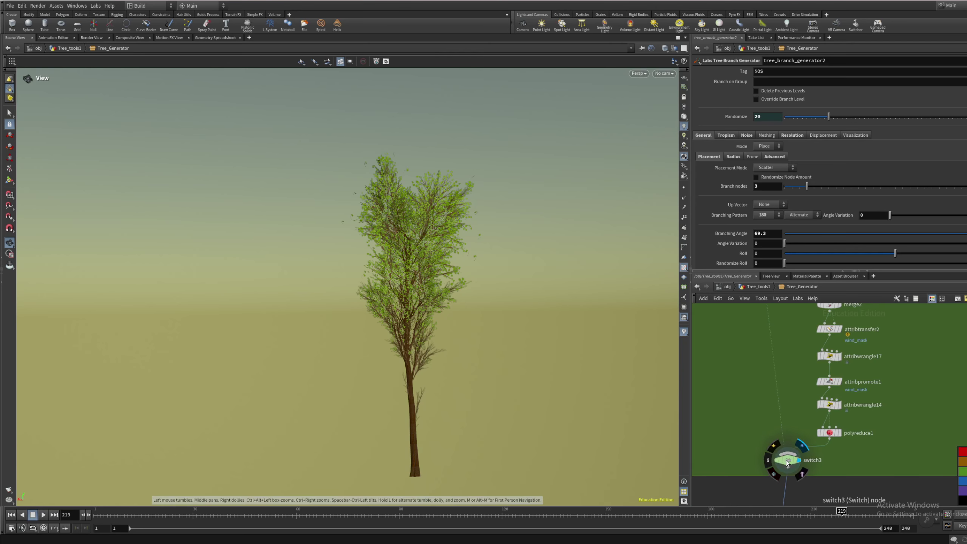
left_click(786, 460)
left_click(206, 38)
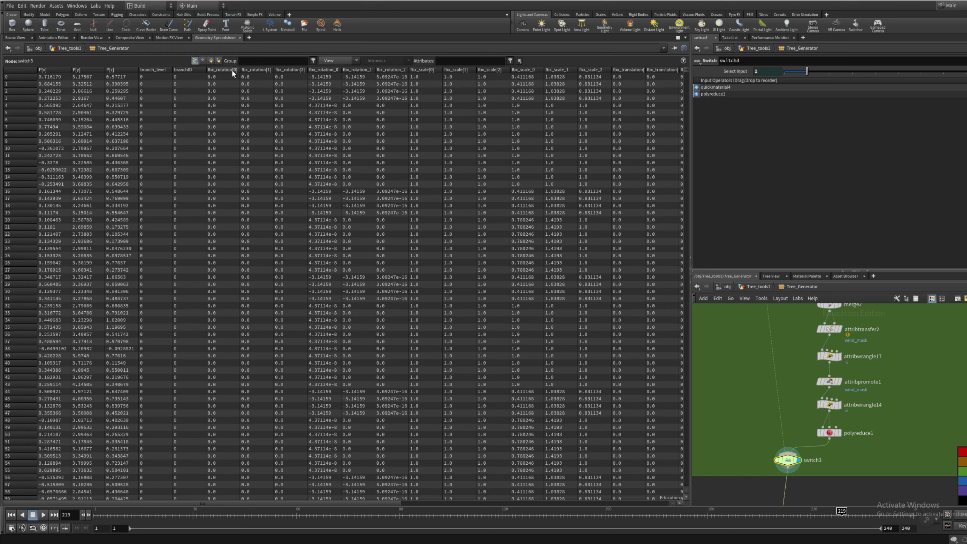
mouse_move(302, 503)
left_mouse_down()
mouse_move(554, 506)
mouse_move(301, 502)
left_mouse_up()
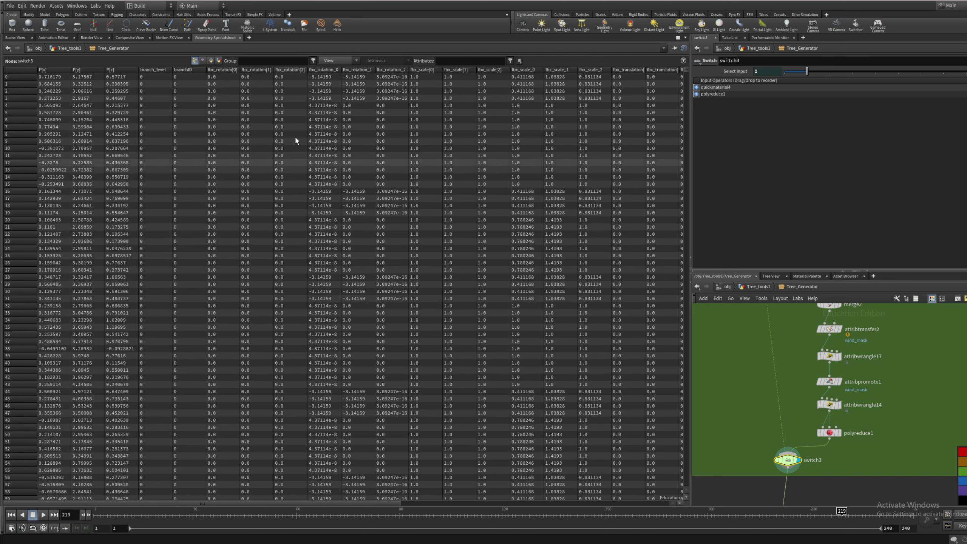
left_click(203, 61)
left_click(211, 60)
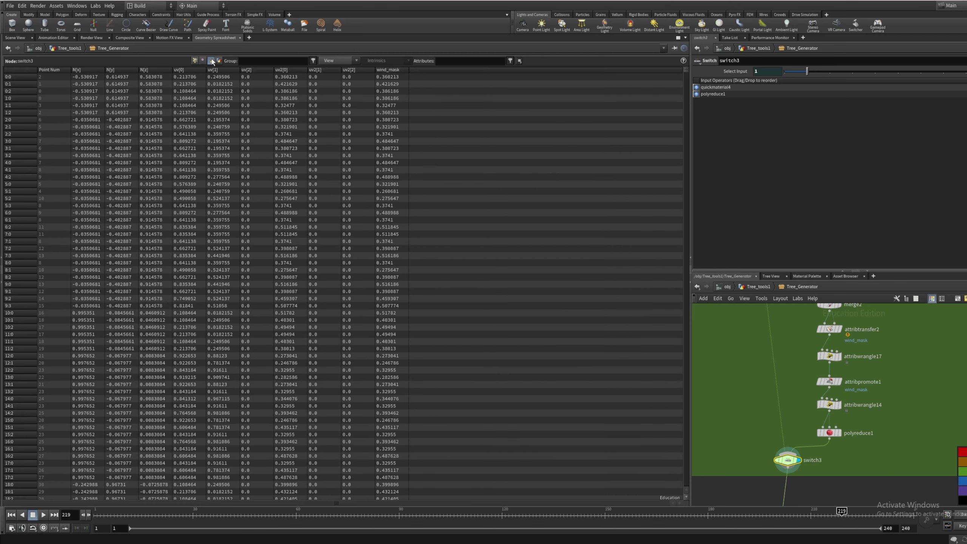
left_click(219, 61)
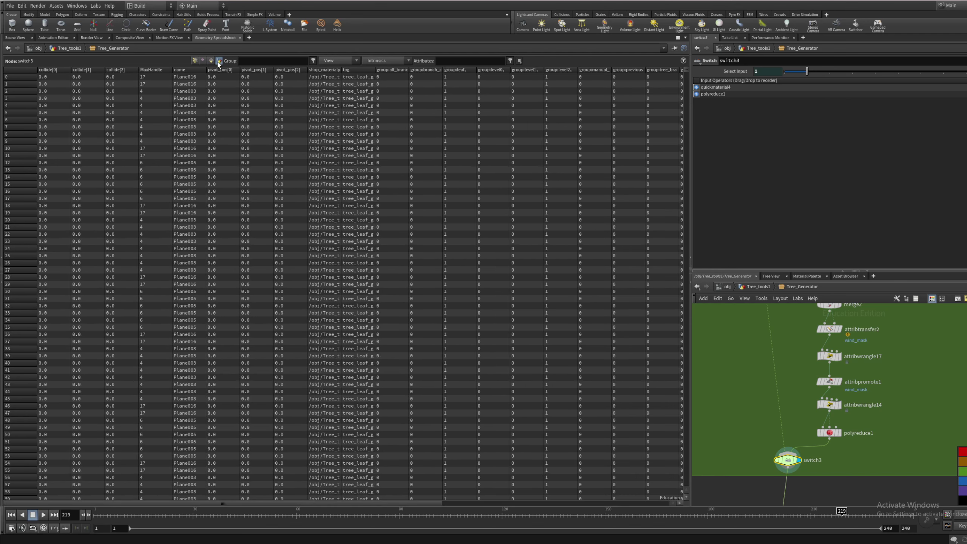
left_click(195, 60)
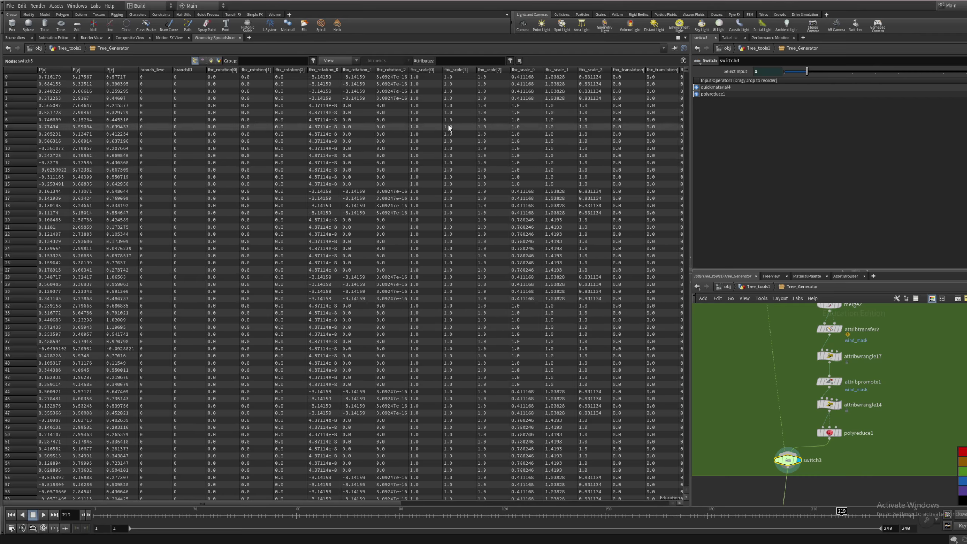
Display the resample3 node fed by Spline_Input and examine its curve and the curveu values along its points
left_click(6, 39)
scroll(819, 377, "down", 6)
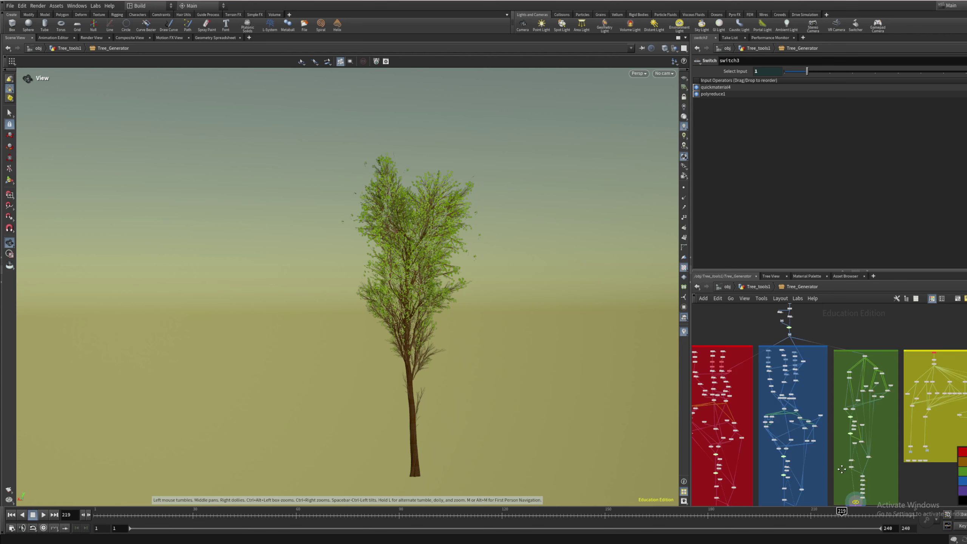
scroll(792, 355, "up", 10)
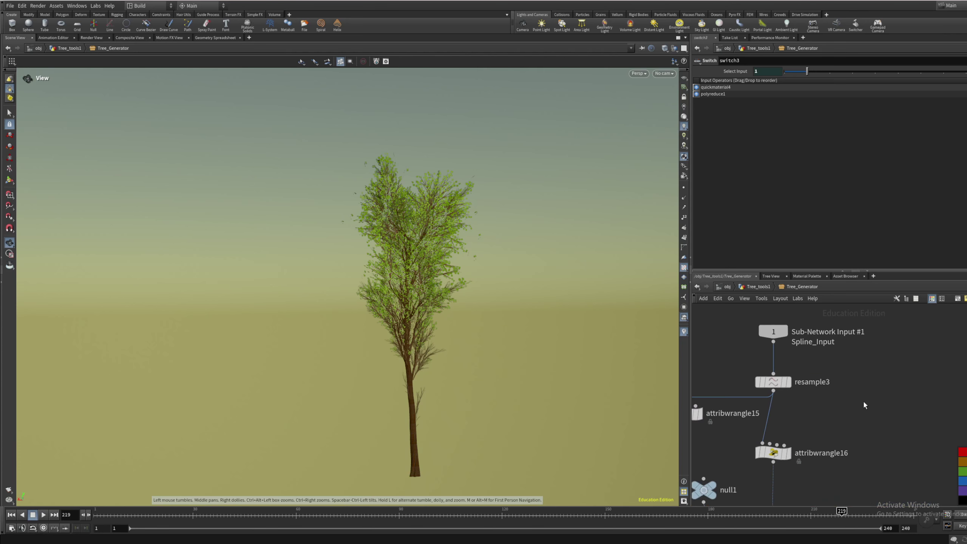
left_click(786, 377)
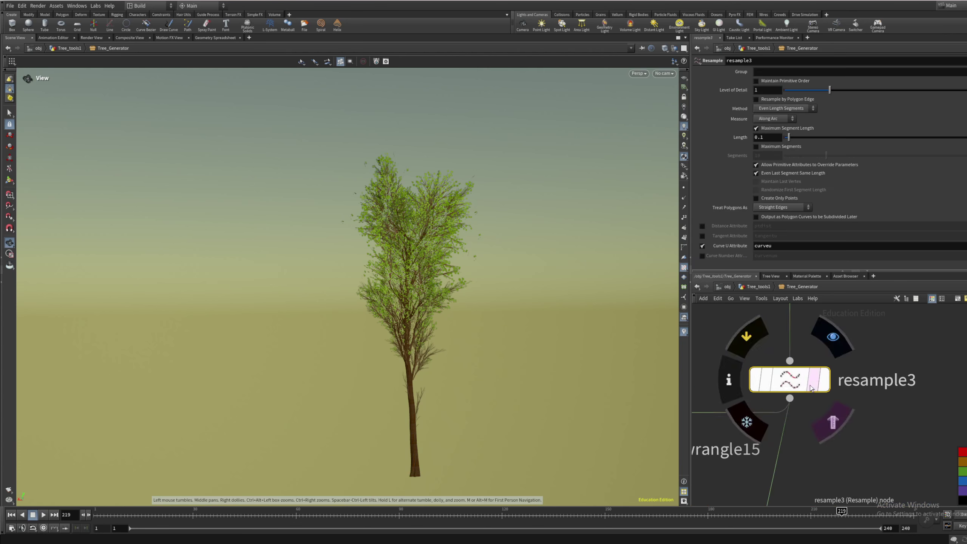
left_click(825, 387)
left_click_drag(485, 406, 559, 407)
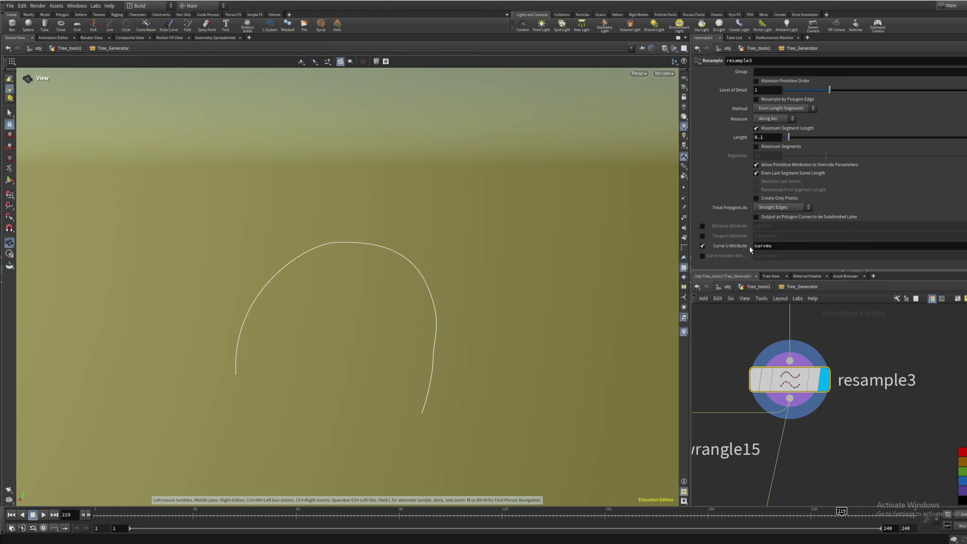
left_click(223, 38)
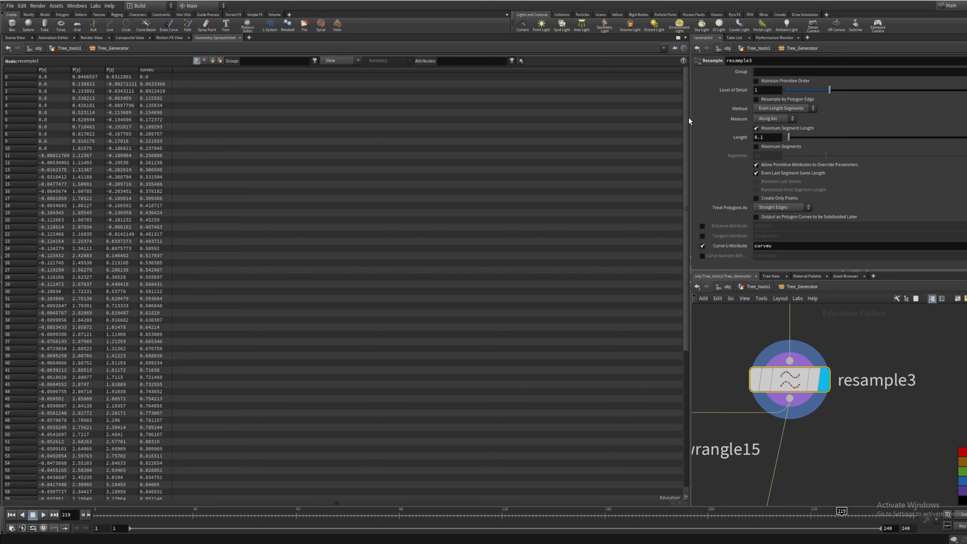
left_click_drag(686, 122, 704, 277)
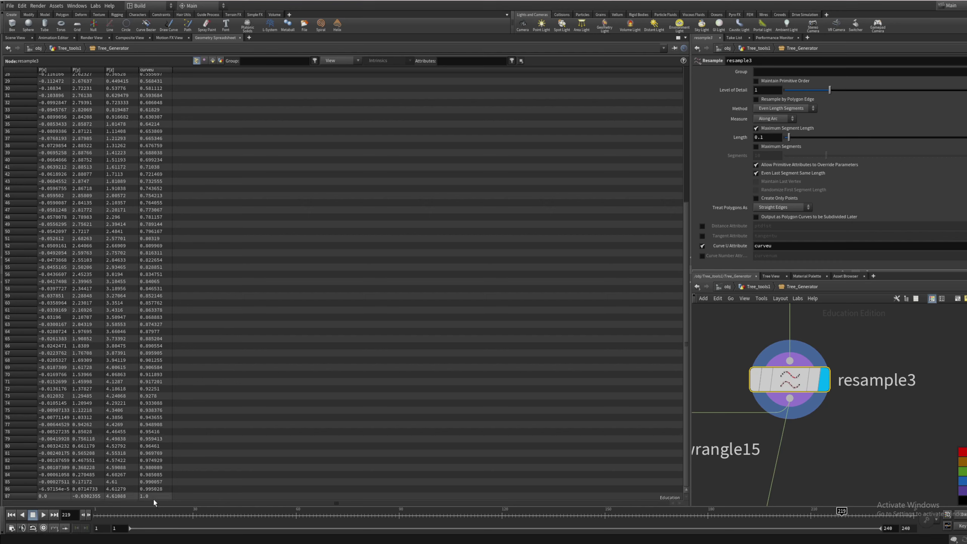
Examine the wind_mask point values of the attribwrangle16 node together with its curve-gradient and bounding-box height VEX code
scroll(866, 425, "down", 3)
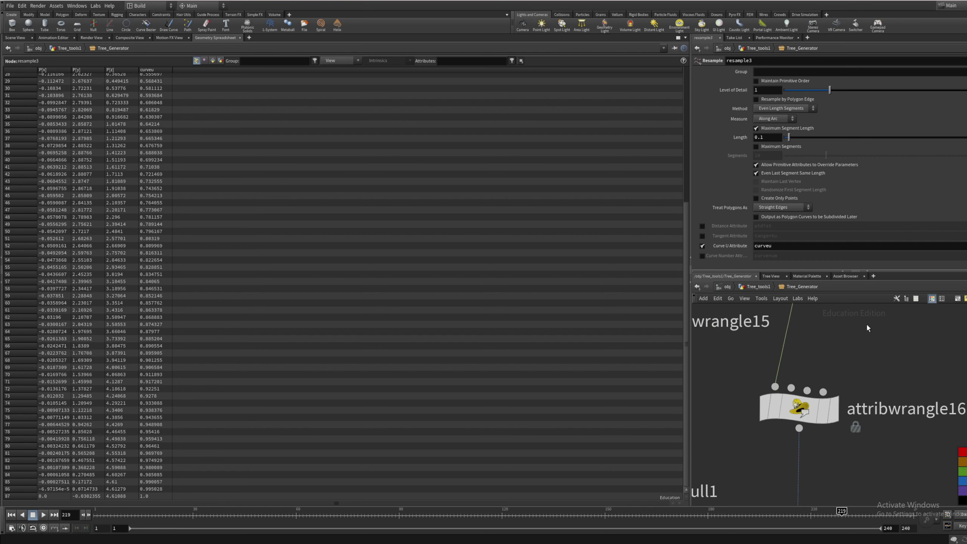
left_click(821, 393)
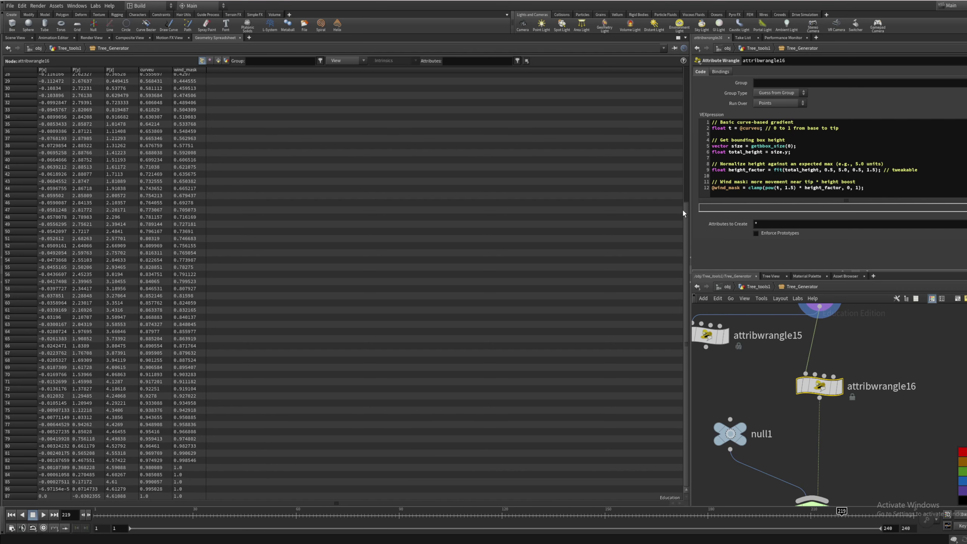
scroll(688, 221, "up", 10)
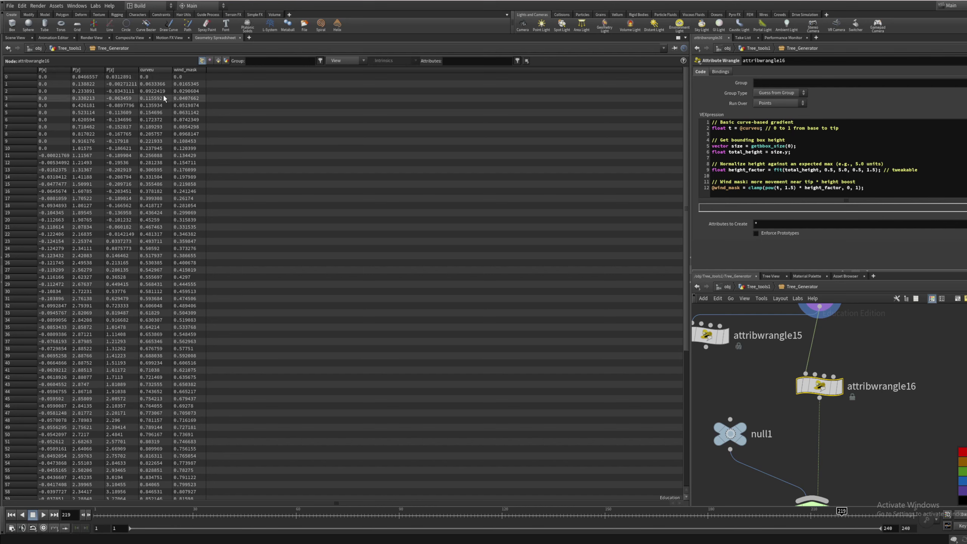
left_click(752, 141)
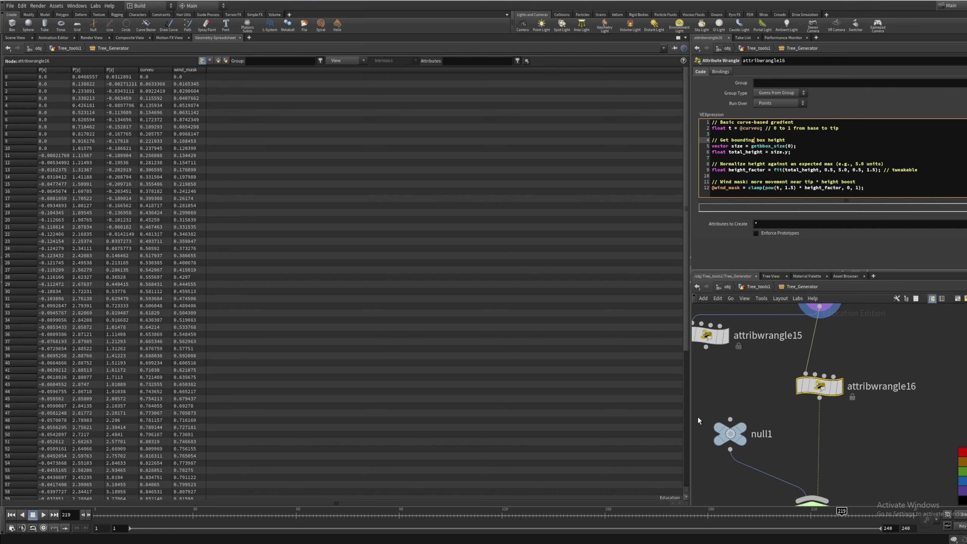
Capture a rectangular screenshot of the spline in the scene view and open it in Snipping Tool for mark-up
left_click(18, 38)
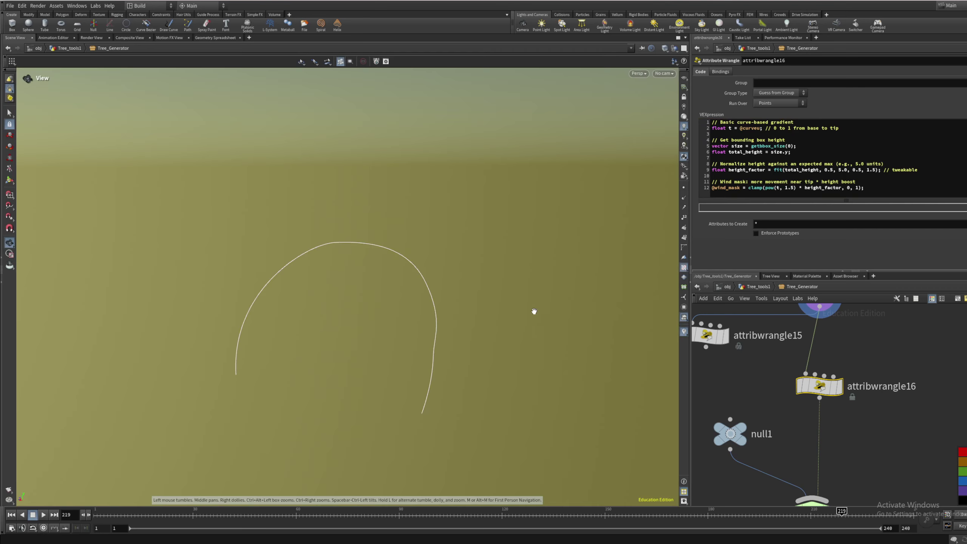
key("super+shift+s")
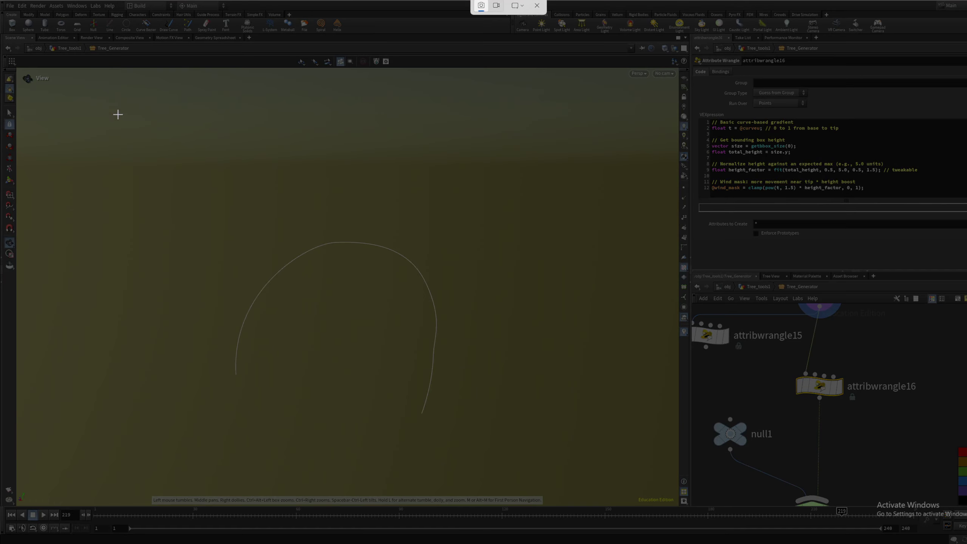
left_click_drag(117, 114, 448, 430)
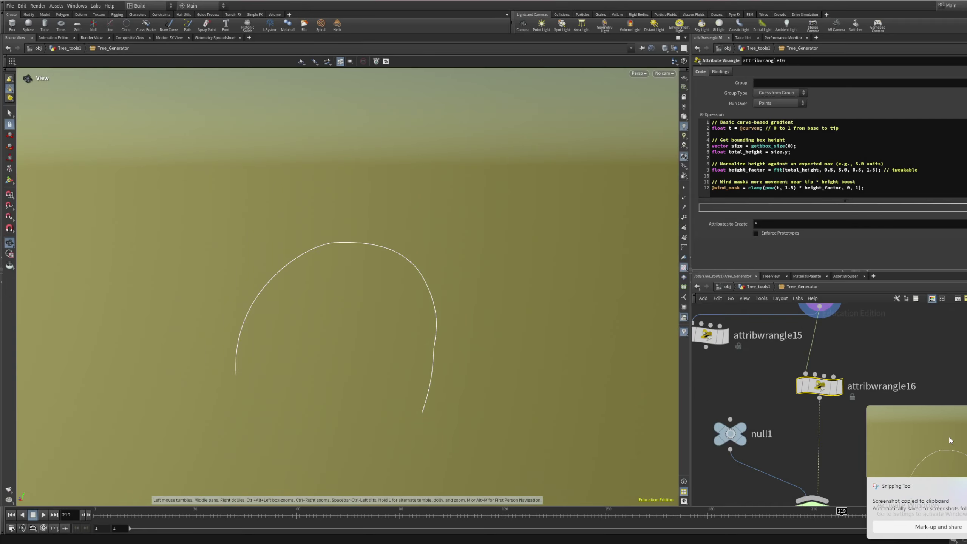
left_click(914, 469)
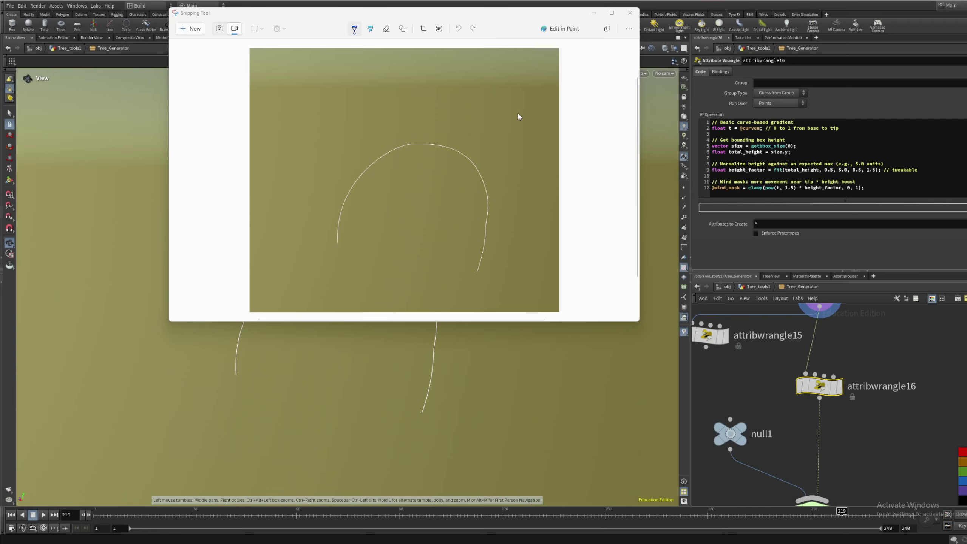
Sketch a tree over the captured spline with the white pen: roots at the base, a trunk along the curve, and side and tip branches
left_click(355, 28)
left_click(388, 118)
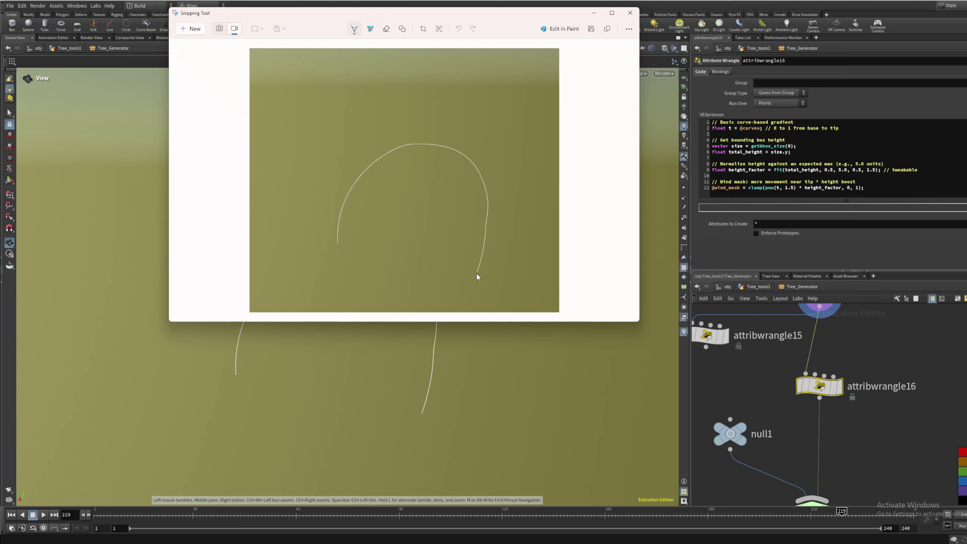
left_click_drag(477, 273, 417, 289)
left_click_drag(497, 279, 537, 291)
mouse_move(478, 277)
left_mouse_down()
mouse_move(529, 263)
mouse_move(439, 264)
mouse_move(490, 227)
mouse_move(489, 187)
mouse_move(466, 160)
mouse_move(423, 153)
left_mouse_up()
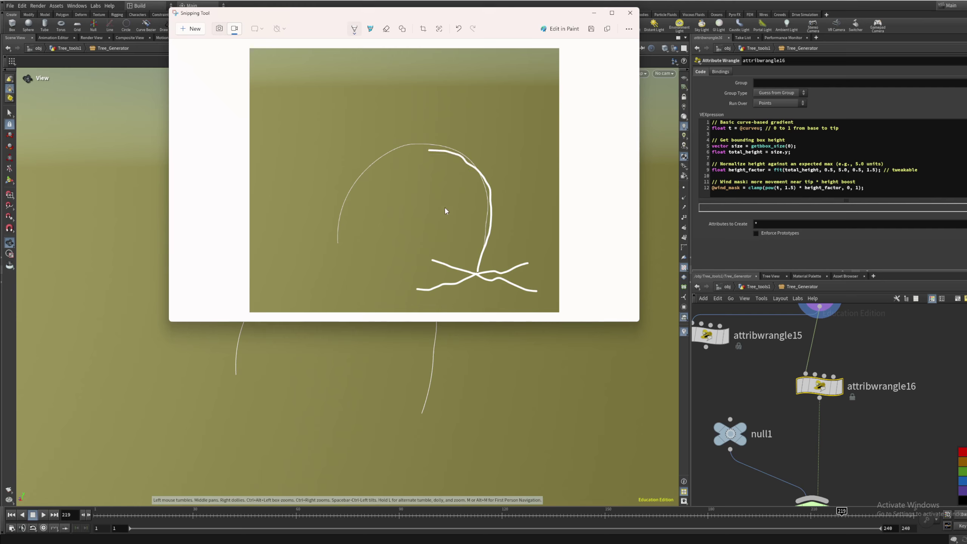
mouse_move(482, 174)
left_mouse_down()
mouse_move(478, 132)
mouse_move(410, 129)
left_mouse_up()
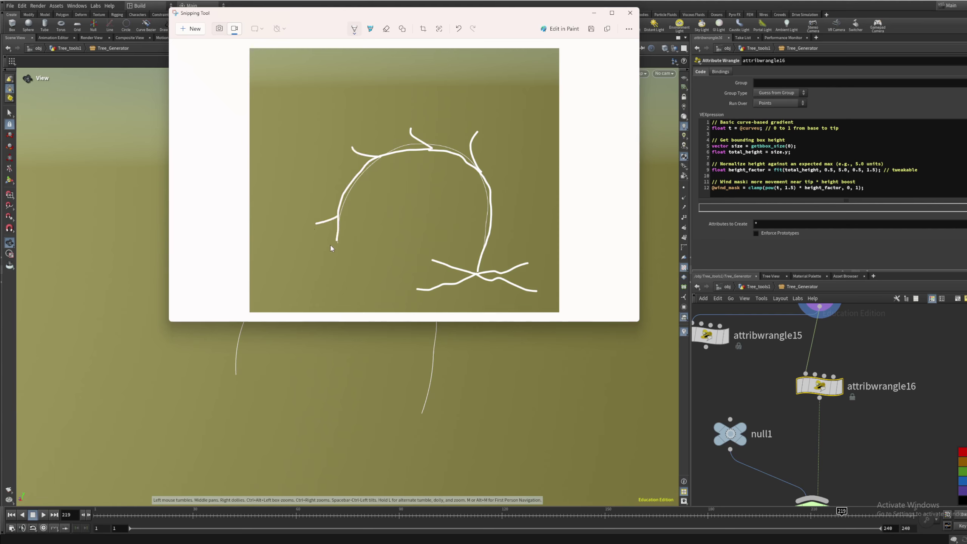
mouse_move(337, 242)
left_mouse_down()
mouse_move(359, 263)
mouse_move(372, 242)
left_mouse_up()
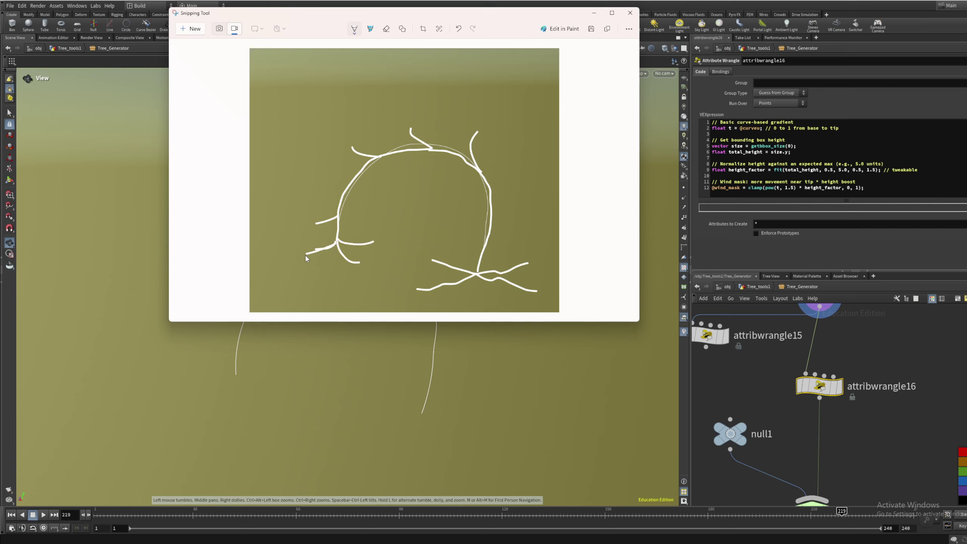
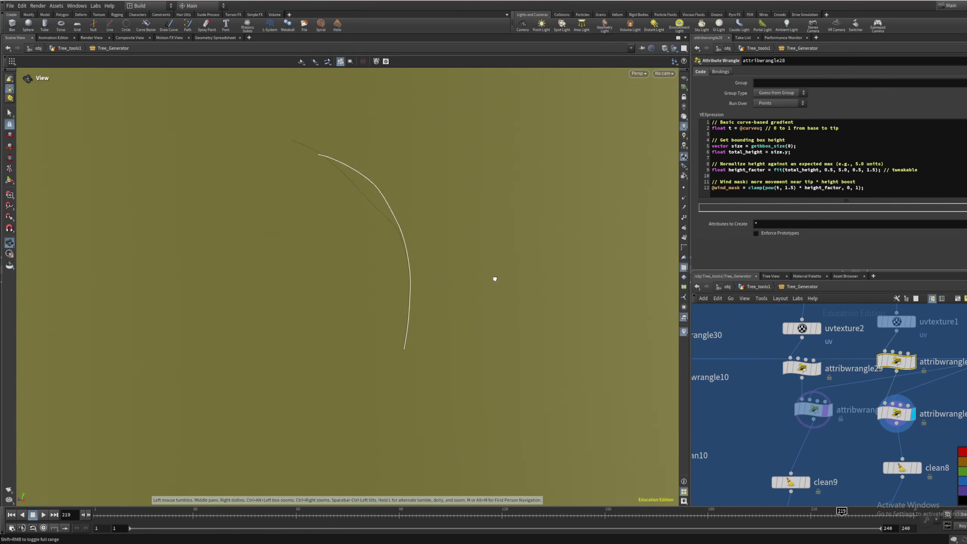
Display the merge11 node below the blue box's trunk generators and inspect the merged trunks from another angle
scroll(875, 431, "down", 4)
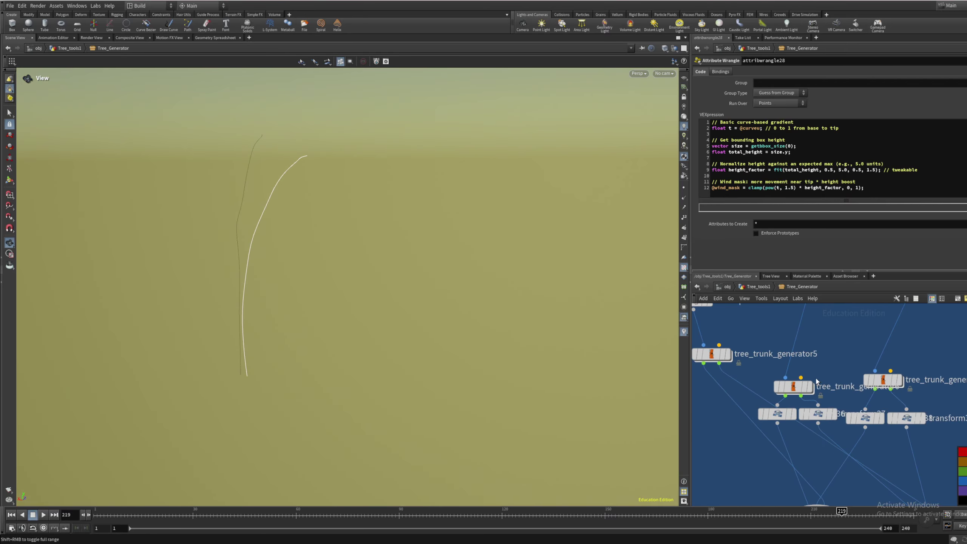
scroll(853, 470, "up", 4)
left_click(833, 441)
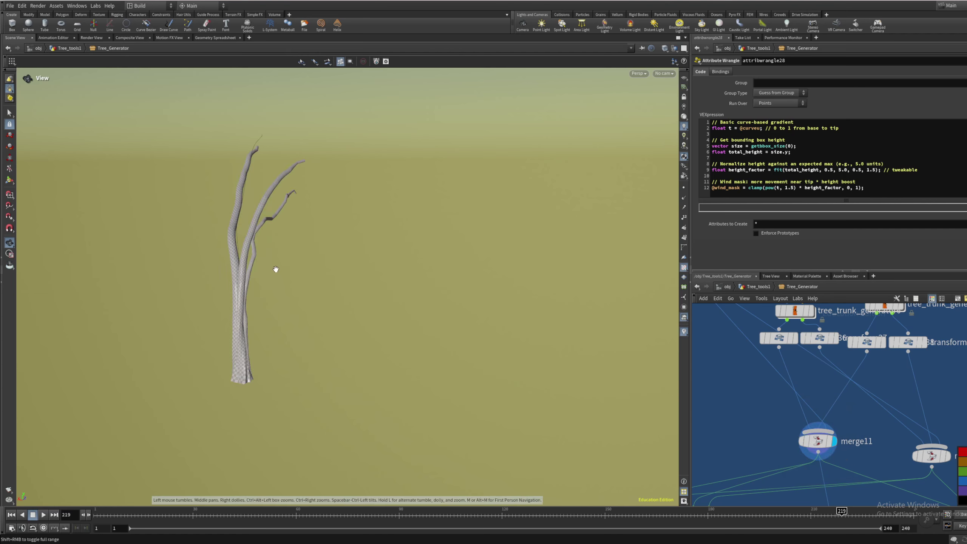
left_click_drag(274, 270, 205, 226)
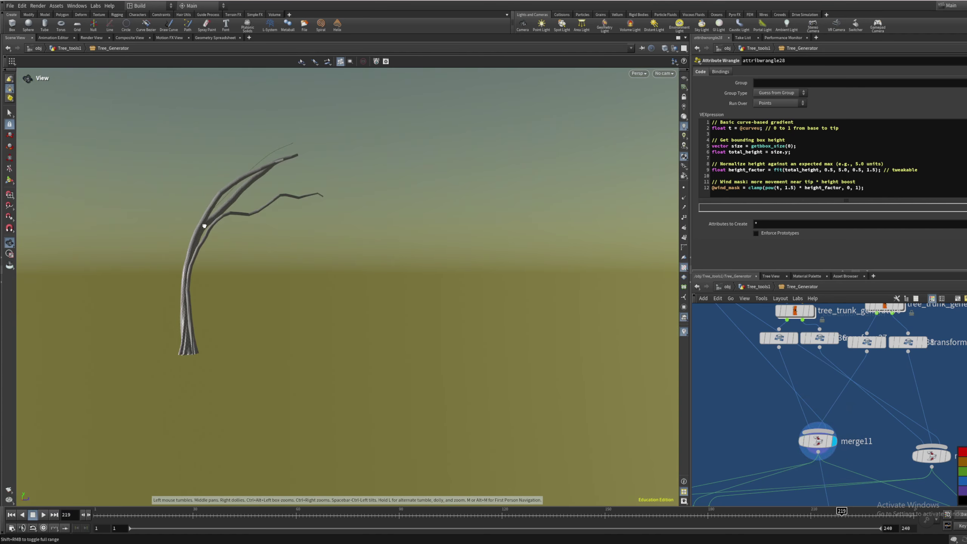
Set the Tree_Generator node's Spline_Deform_amount to 0.1 and return to its inner network to view the trunks
left_click(757, 286)
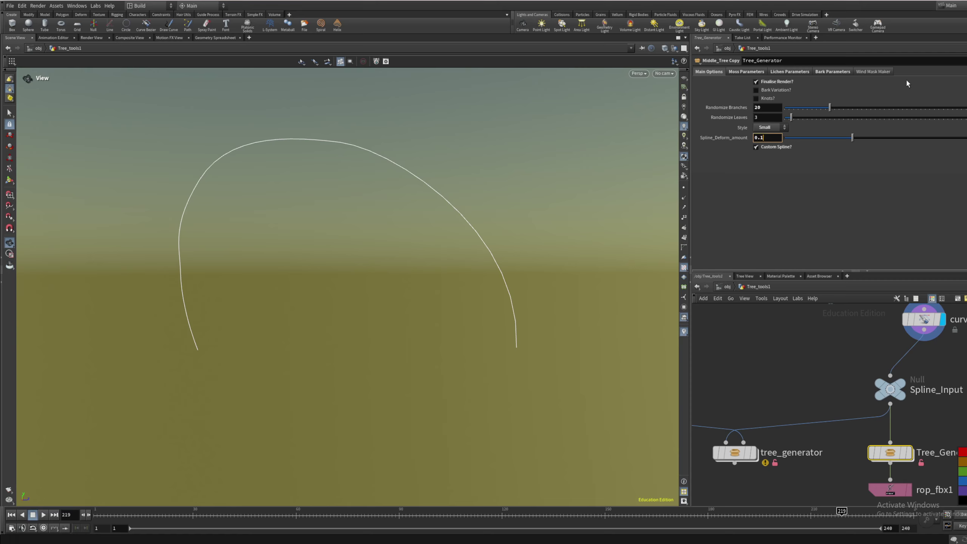
double_click(884, 452)
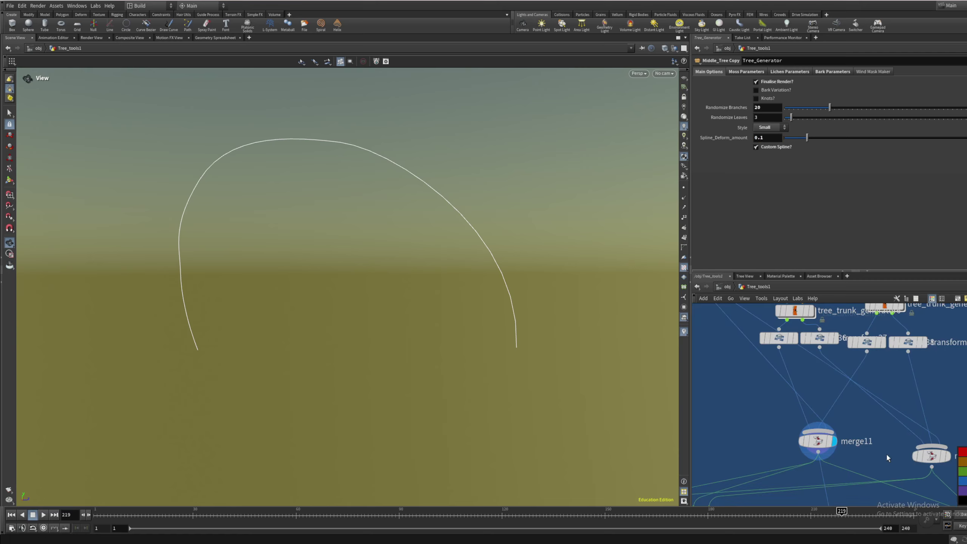
left_click_drag(171, 170, 274, 190)
Show the distancealongcurves node's curve as a template alongside the merged trunks and compare the two shapes
scroll(858, 380, "down", 5)
scroll(846, 436, "up", 3)
scroll(867, 414, "up", 5)
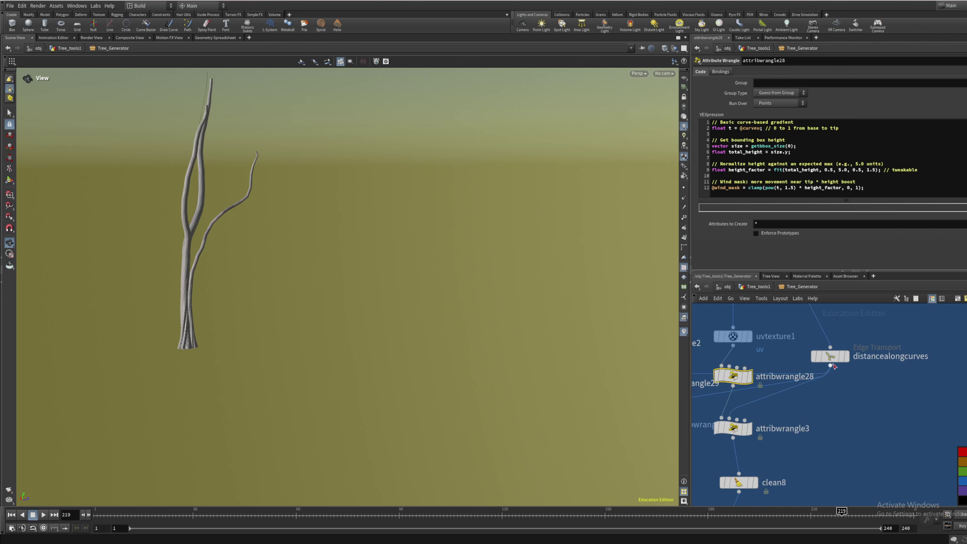
middle_click_drag(365, 402, 411, 333)
left_click_drag(412, 333, 372, 329)
scroll(758, 450, "down", 5)
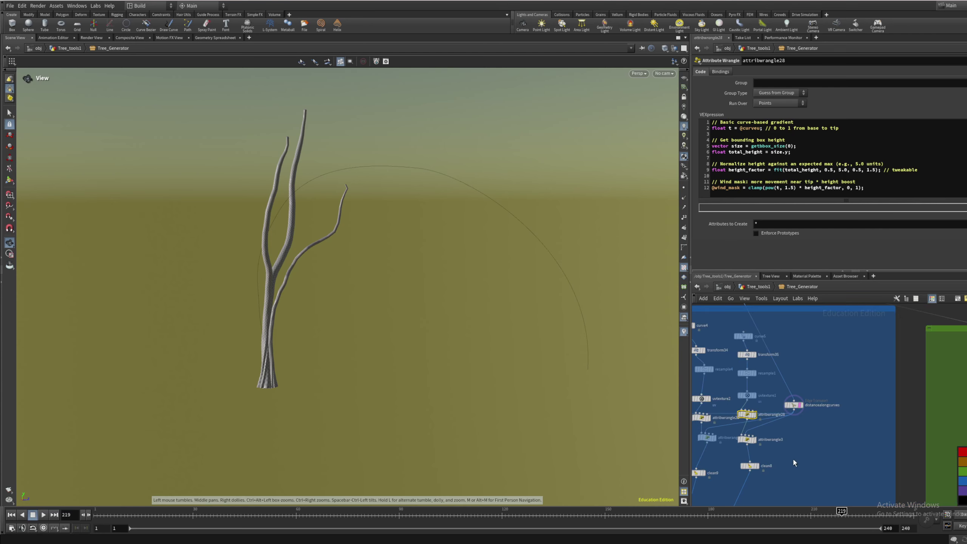
Select the chains of curve-preparation nodes above the trunk generators in the blue network box
middle_click_drag(793, 458, 920, 393)
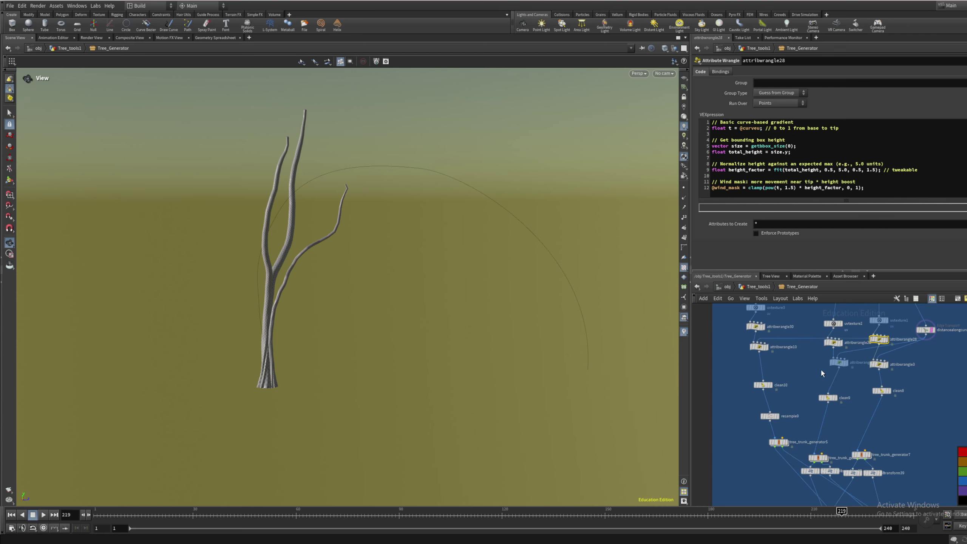
scroll(801, 393, "down", 5)
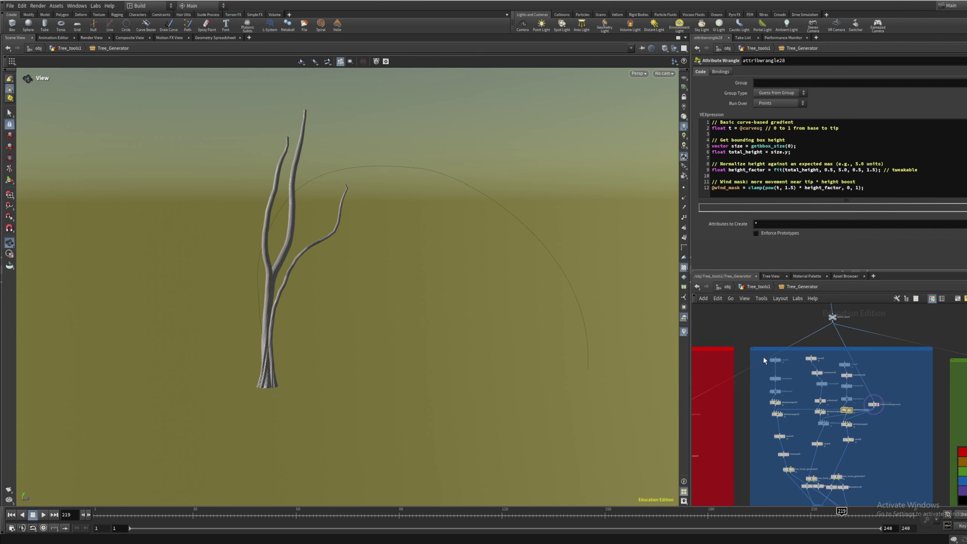
left_click_drag(764, 360, 853, 455)
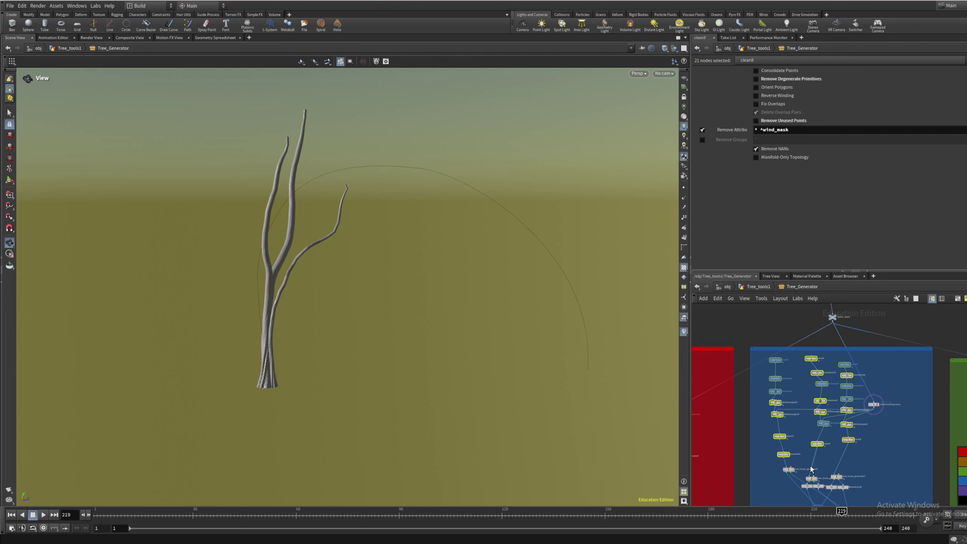
Display the merge9 node in the red network box and inspect its merged trunks in the viewport
middle_click_drag(808, 456, 939, 452)
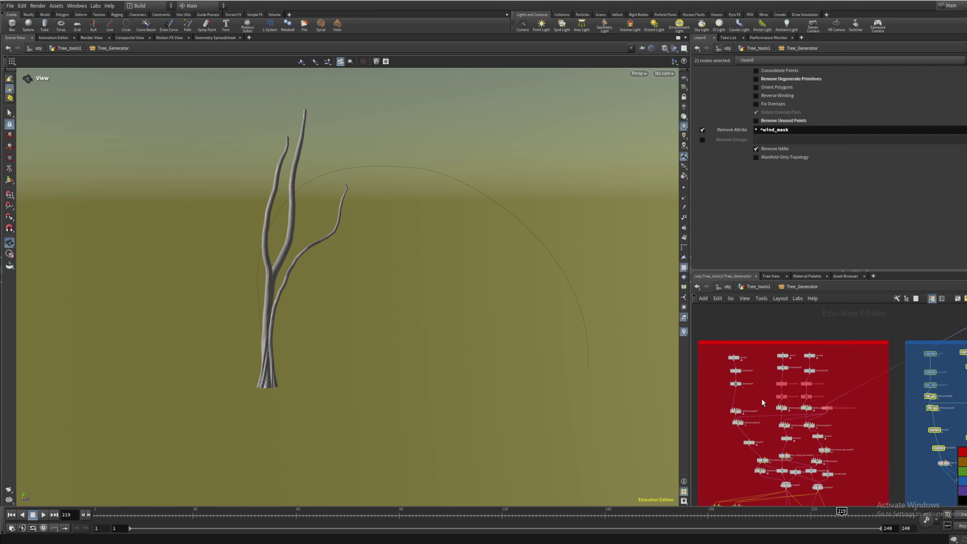
left_click(898, 413)
middle_click_drag(963, 417, 903, 419)
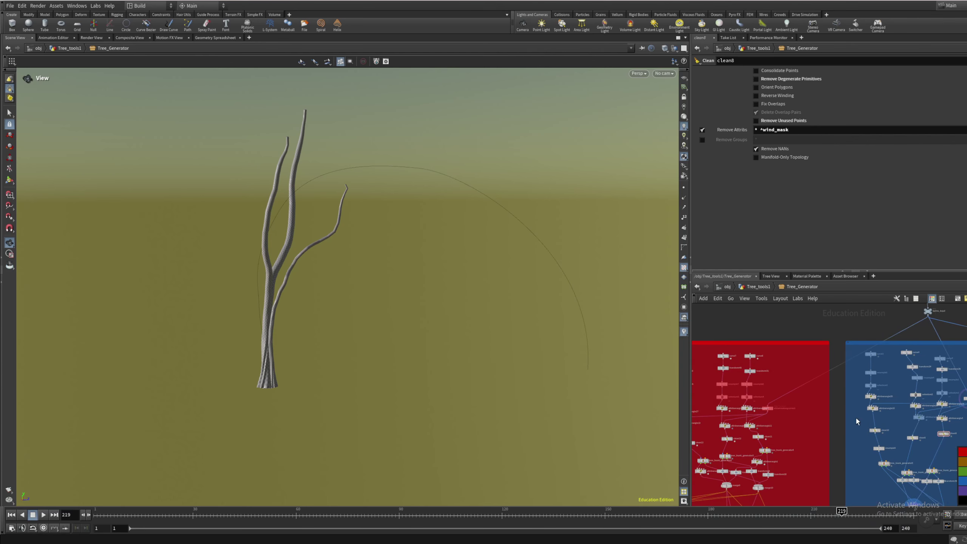
scroll(799, 418, "up", 5)
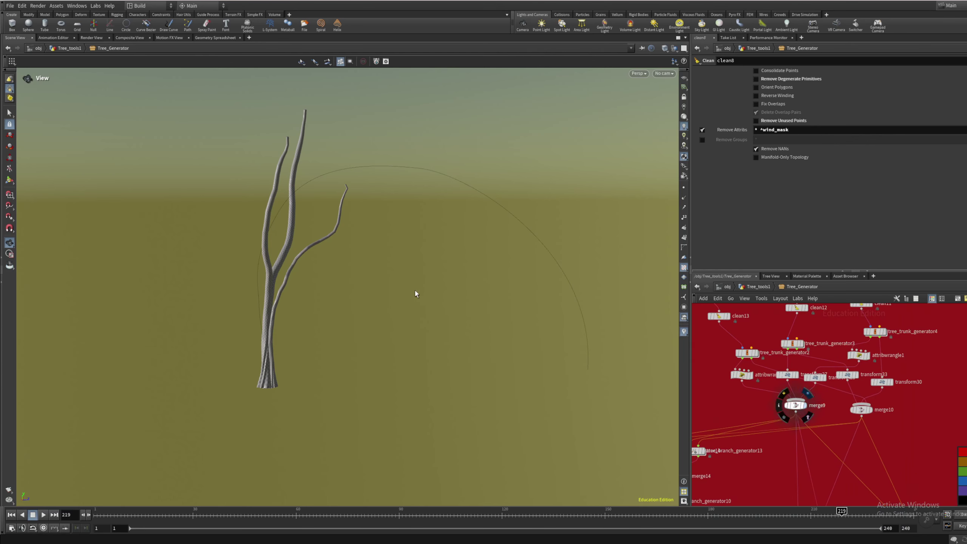
scroll(352, 301, "up", 5)
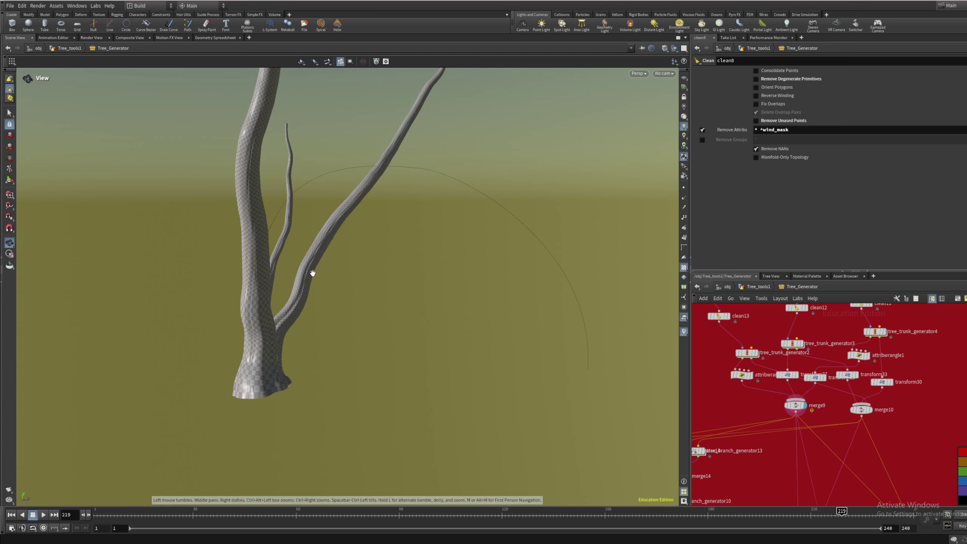
mouse_move(313, 273)
left_mouse_down()
mouse_move(330, 281)
mouse_move(477, 268)
mouse_move(286, 267)
mouse_move(222, 283)
mouse_move(342, 274)
mouse_move(328, 267)
left_mouse_up()
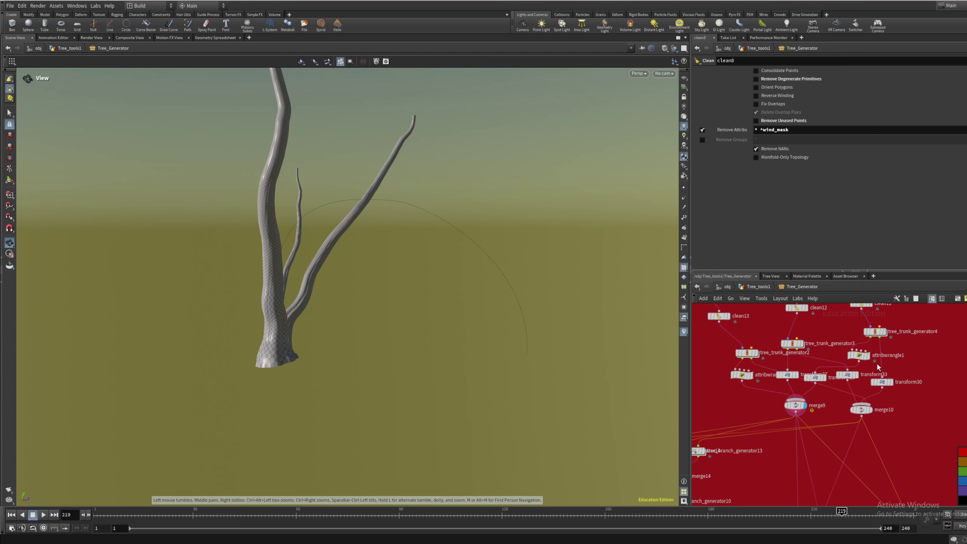
Return to the trunk generators in the blue network box and move tree_trunk_generator5 level with its neighbours
scroll(876, 363, "down", 5)
mouse_move(877, 362)
middle_mouse_down()
mouse_move(897, 419)
mouse_move(890, 358)
middle_mouse_up()
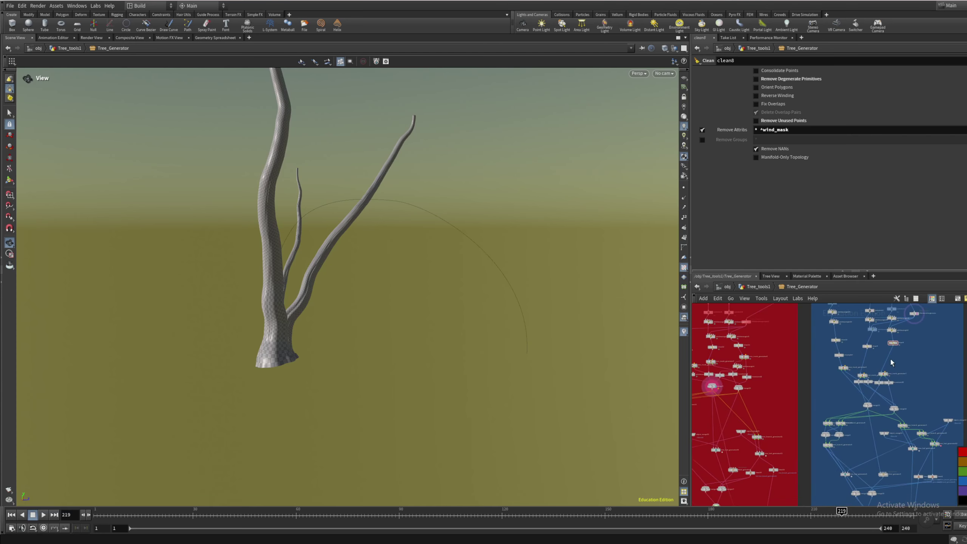
middle_click_drag(704, 398, 789, 371)
scroll(789, 371, "up", 2)
scroll(784, 389, "down", 3)
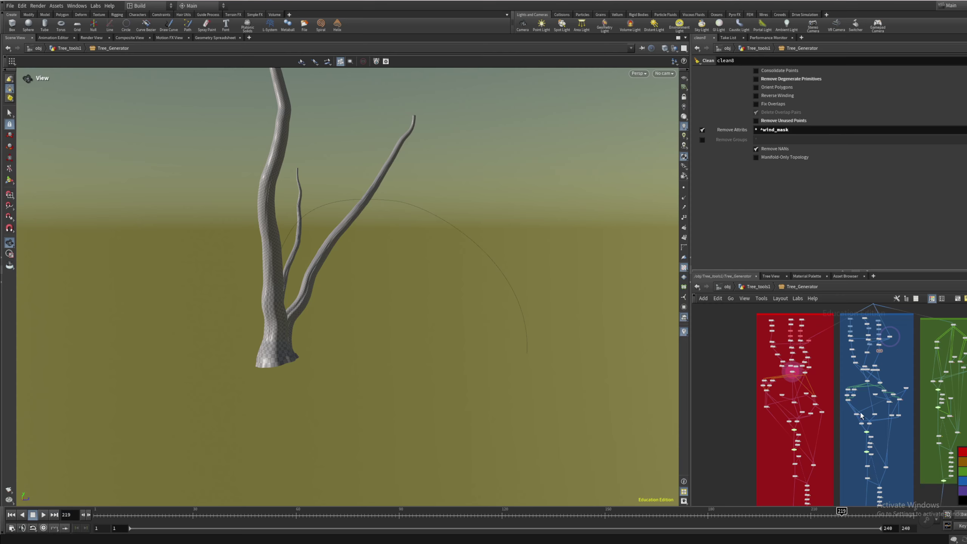
middle_click_drag(871, 486, 848, 438)
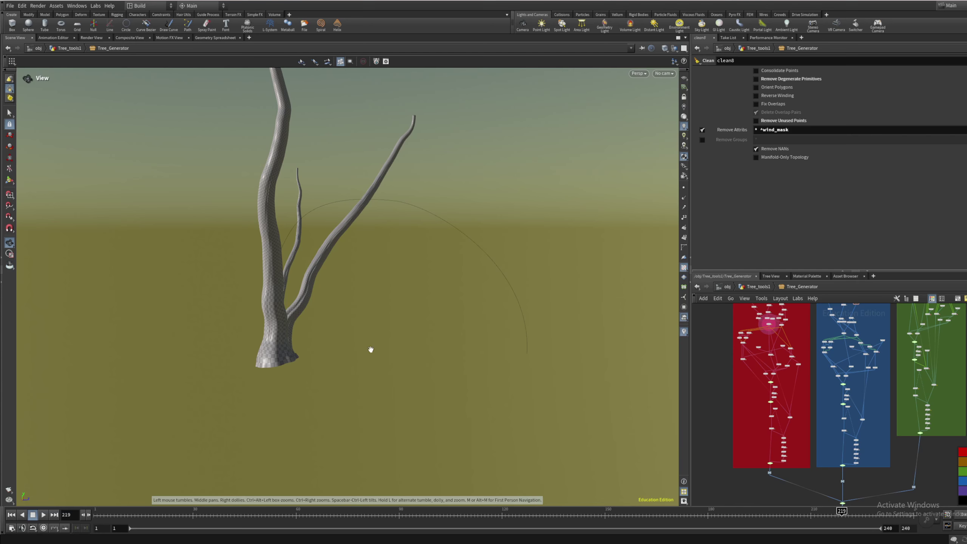
scroll(869, 328, "up", 10)
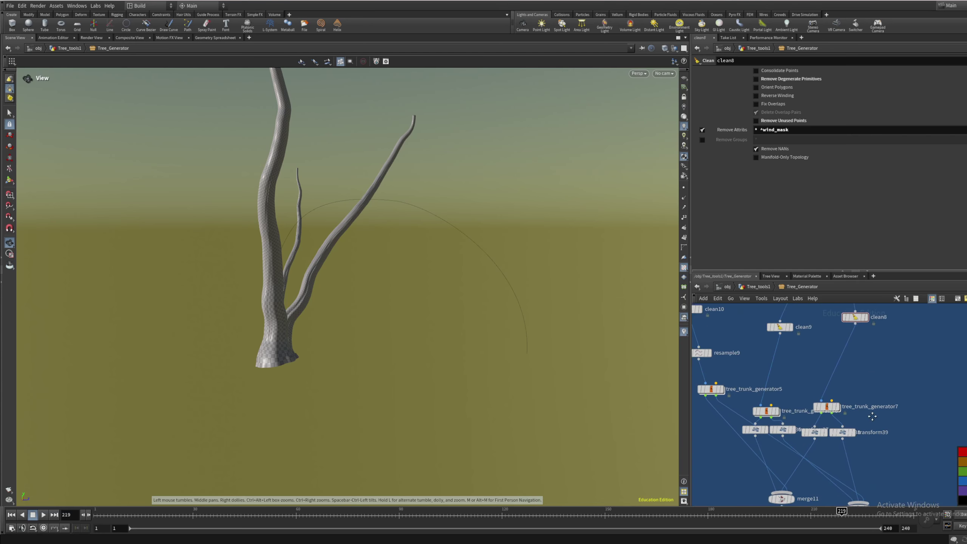
middle_click_drag(853, 461, 887, 418)
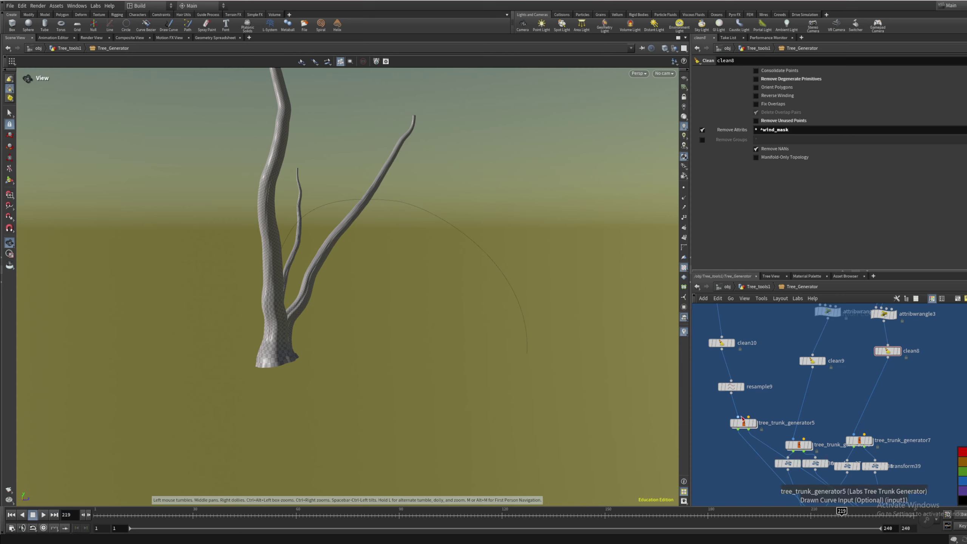
left_click_drag(743, 422, 735, 441)
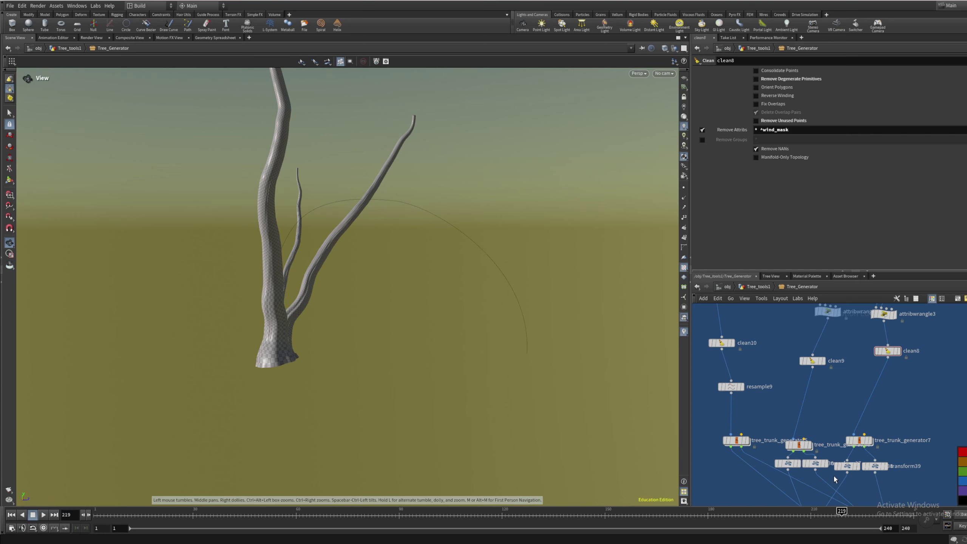
Display the transform nodes below the blue box's trunk generators one after another to view their separate trunk and curve outputs
scroll(834, 479, "down", 3)
scroll(849, 384, "up", 8)
left_click(872, 383)
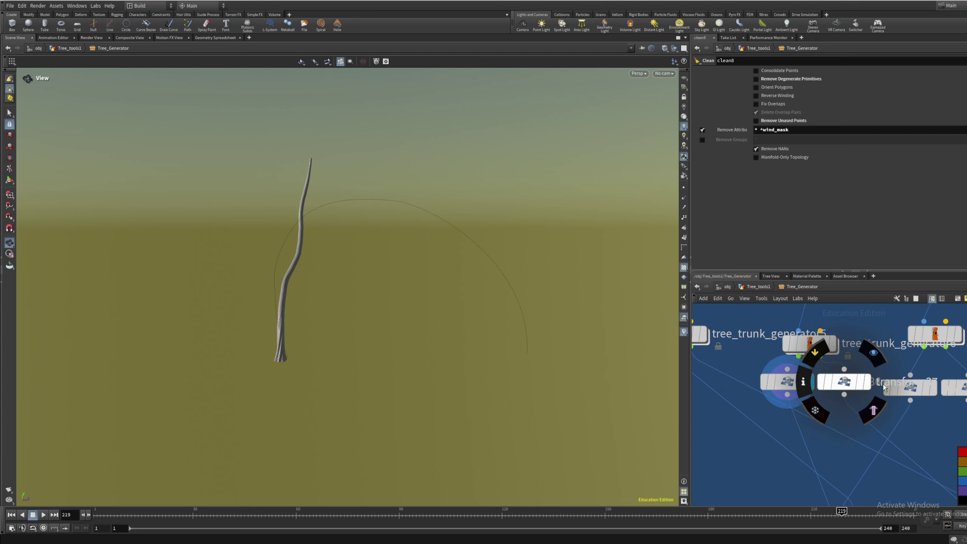
left_click(872, 386)
left_click(960, 387)
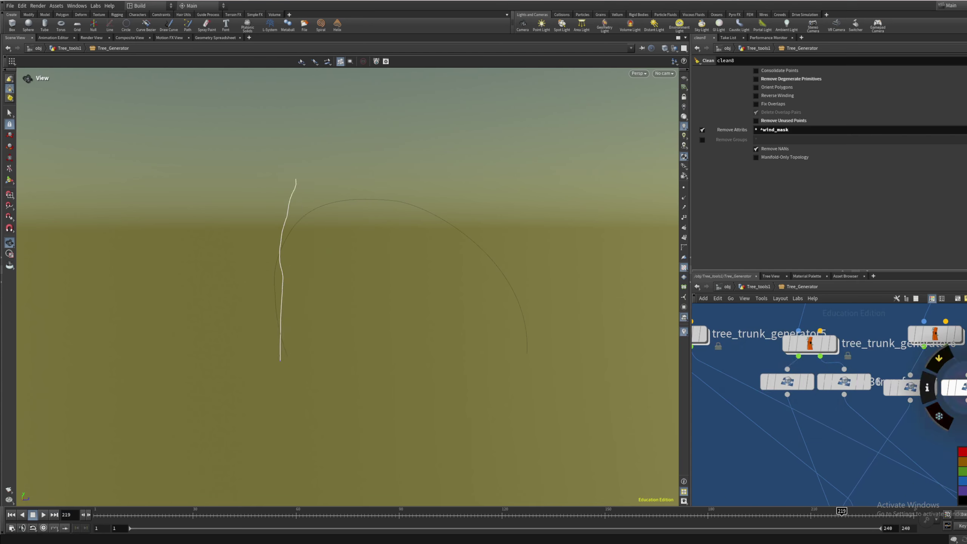
Display the merge11 node and view the blue box's combined trunks from a slightly different angle
middle_click_drag(913, 428, 881, 343)
left_click(824, 435)
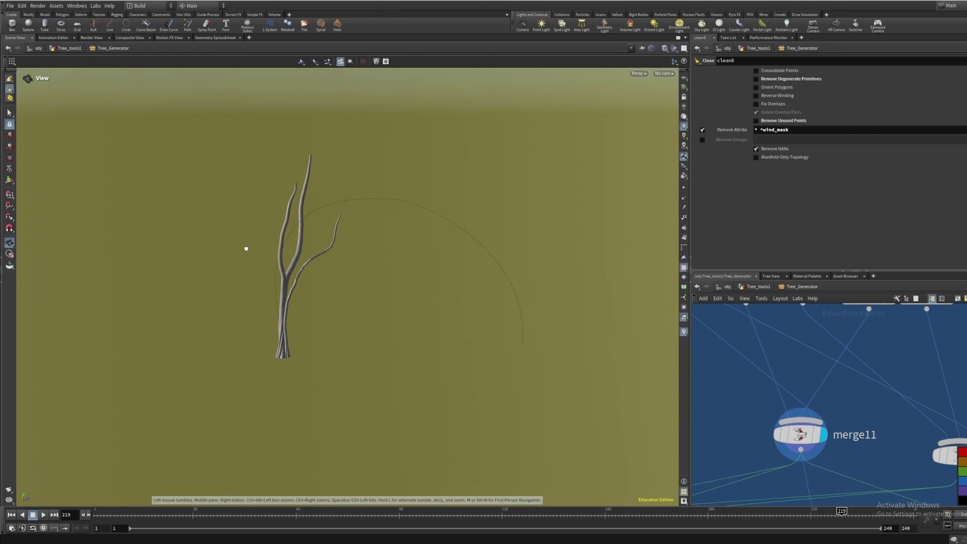
mouse_move(246, 248)
left_mouse_down()
mouse_move(210, 397)
mouse_move(334, 309)
mouse_move(362, 222)
mouse_move(250, 214)
mouse_move(260, 250)
left_mouse_up()
Select the group of branch, leaf and merge nodes directly below merge11 in the blue network box
scroll(836, 417, "down", 5)
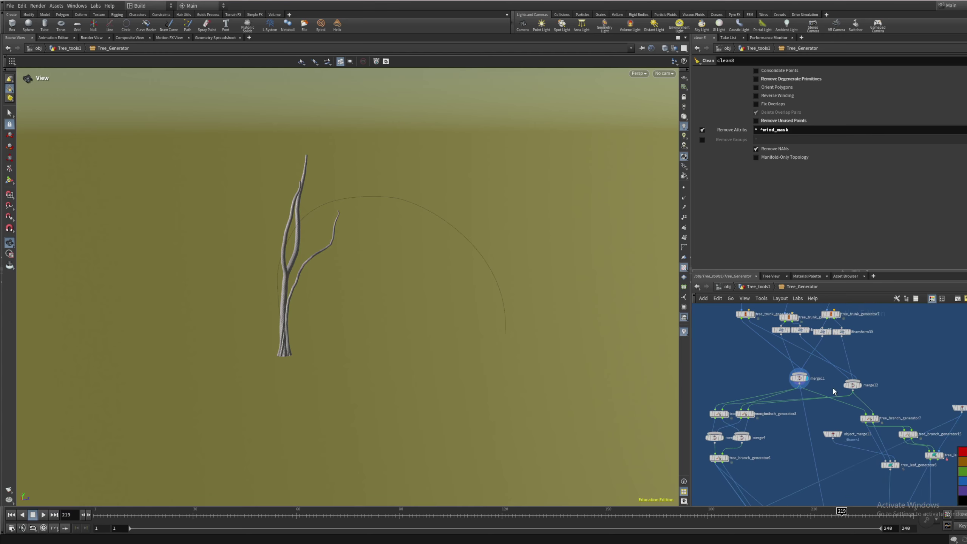
scroll(786, 419, "down", 5)
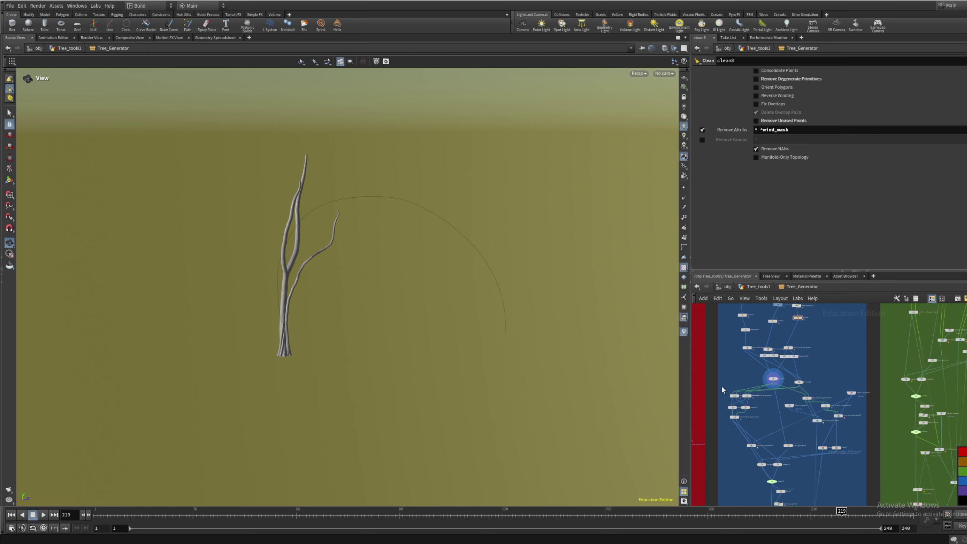
left_click_drag(721, 386, 855, 451)
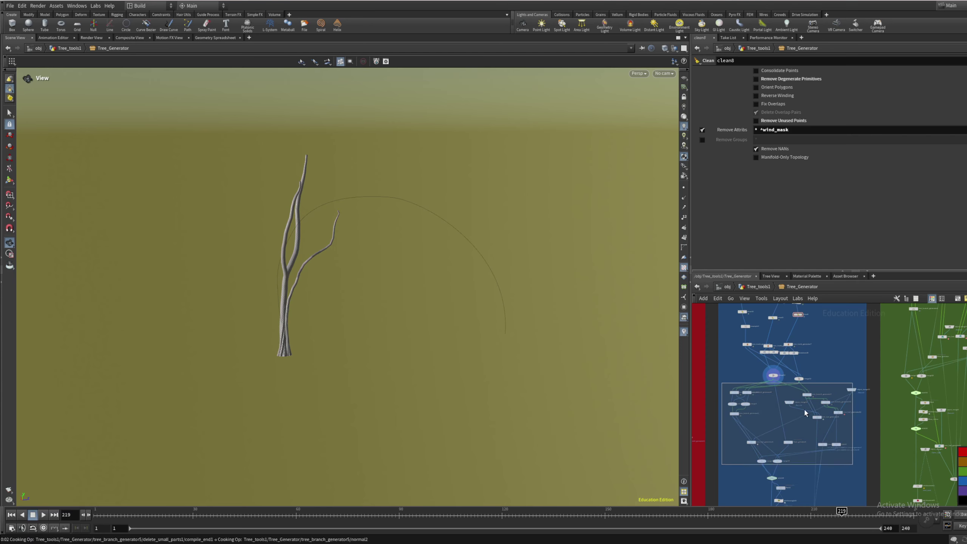
left_click_drag(799, 410, 799, 411)
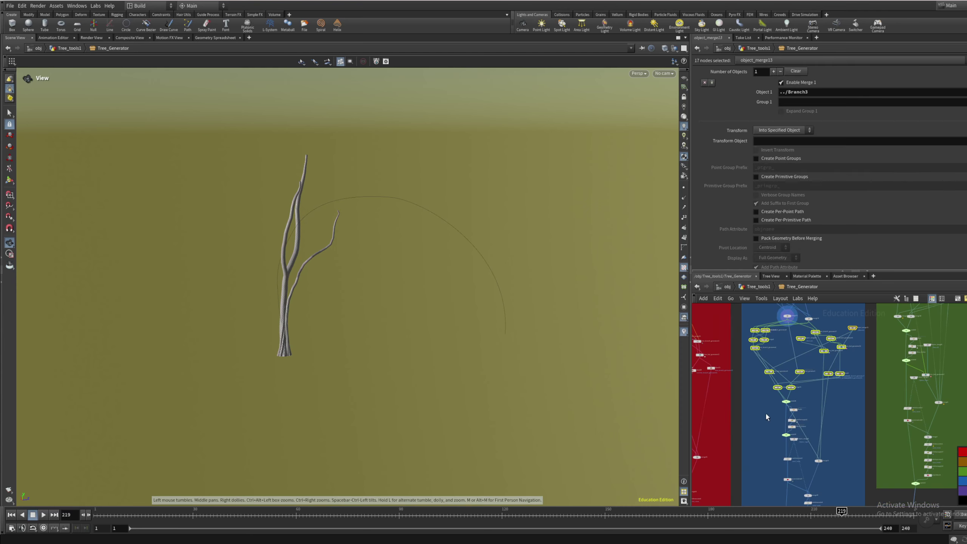
Display the merge21 node lower in the blue box and inspect the small branches it combines
scroll(765, 412, "up", 5)
scroll(805, 459, "down", 5)
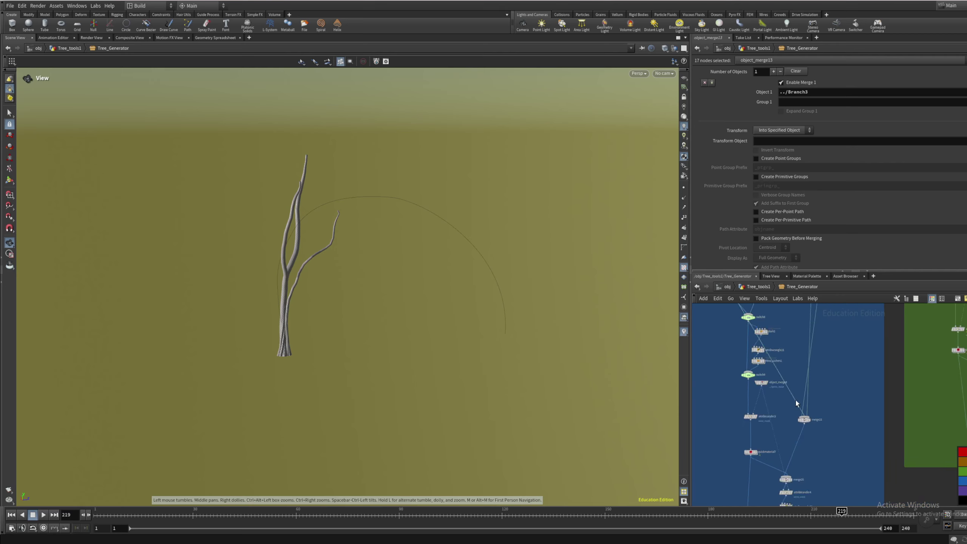
scroll(794, 330, "up", 3)
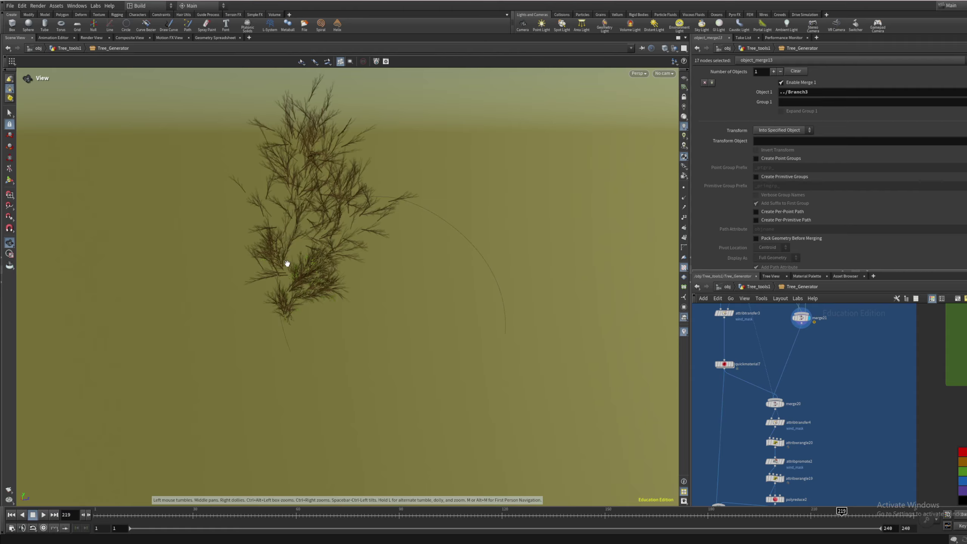
left_click_drag(291, 253, 332, 223)
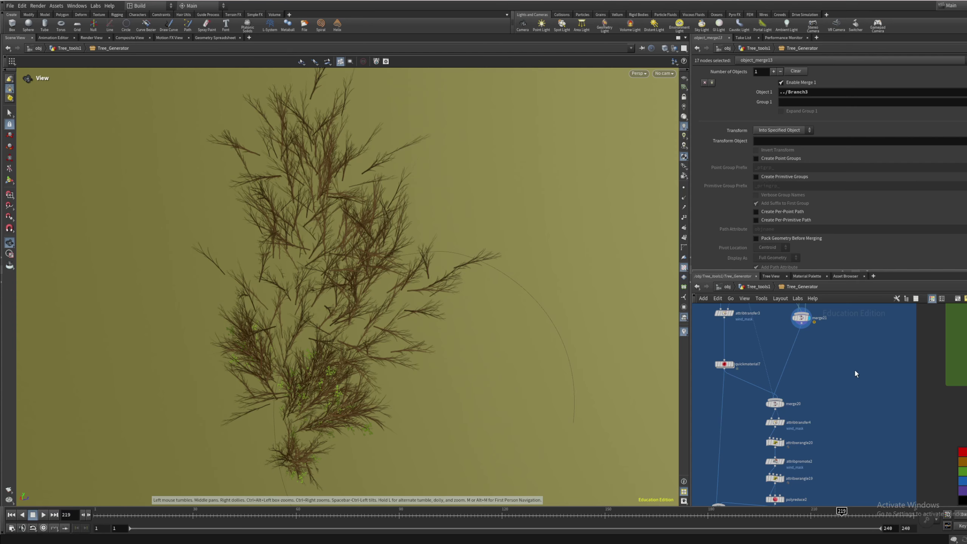
Display the merge20 node and inspect the complete tree with trunks and branches up close
left_click(785, 403)
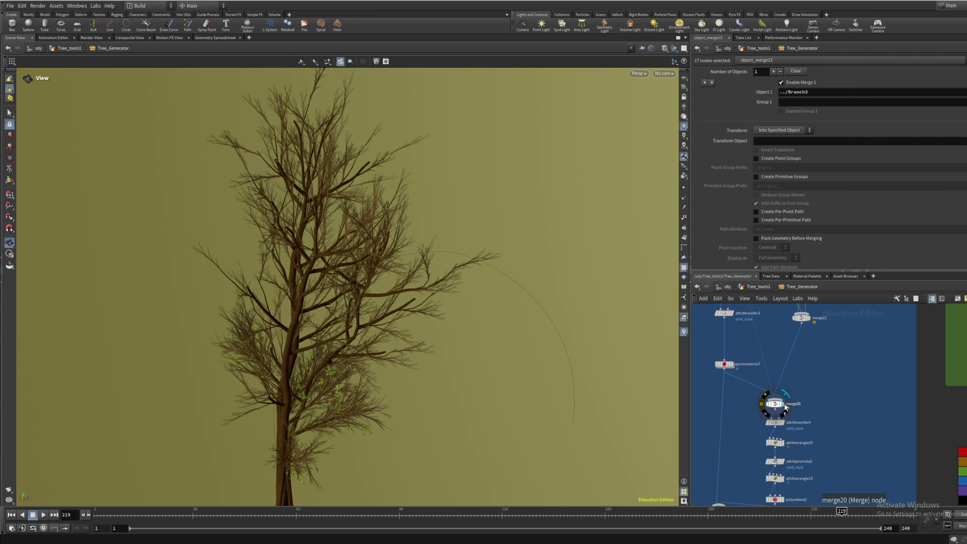
left_click_drag(484, 361, 371, 281)
scroll(376, 281, "up", 3)
scroll(377, 269, "up", 2)
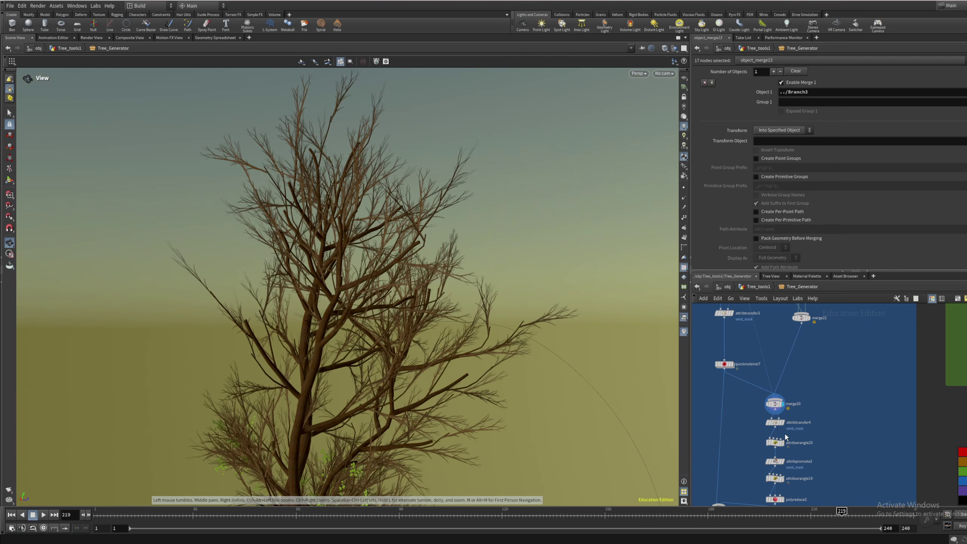
Select the object_merge11 node that references Branch4 and examine the leaf generators, knot generator and merges around it
middle_click_drag(785, 436, 754, 444)
scroll(745, 446, "up", 3)
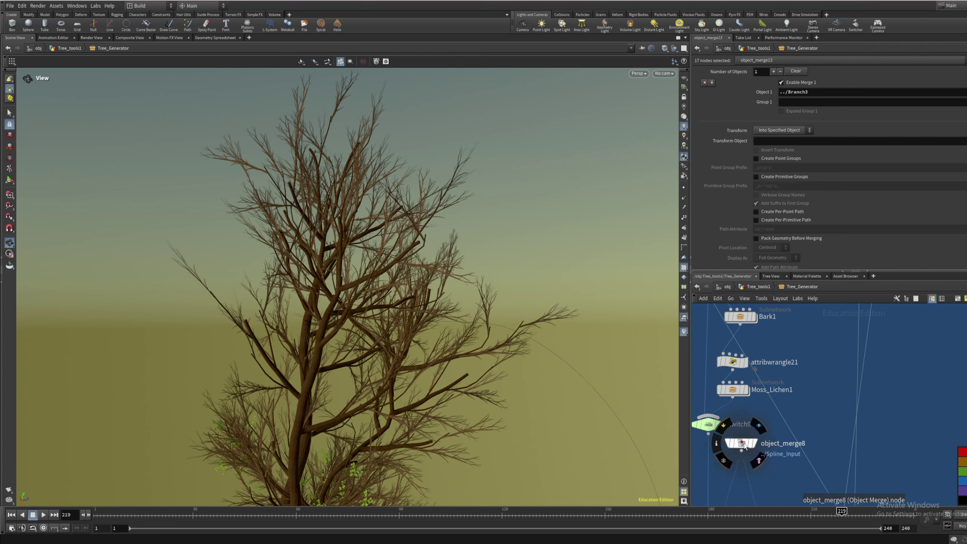
scroll(816, 404, "down", 3)
middle_click_drag(816, 405, 845, 439)
left_click(744, 334)
middle_click_drag(744, 334, 843, 355)
scroll(735, 379, "up", 3)
scroll(745, 388, "down", 3)
scroll(804, 411, "up", 3)
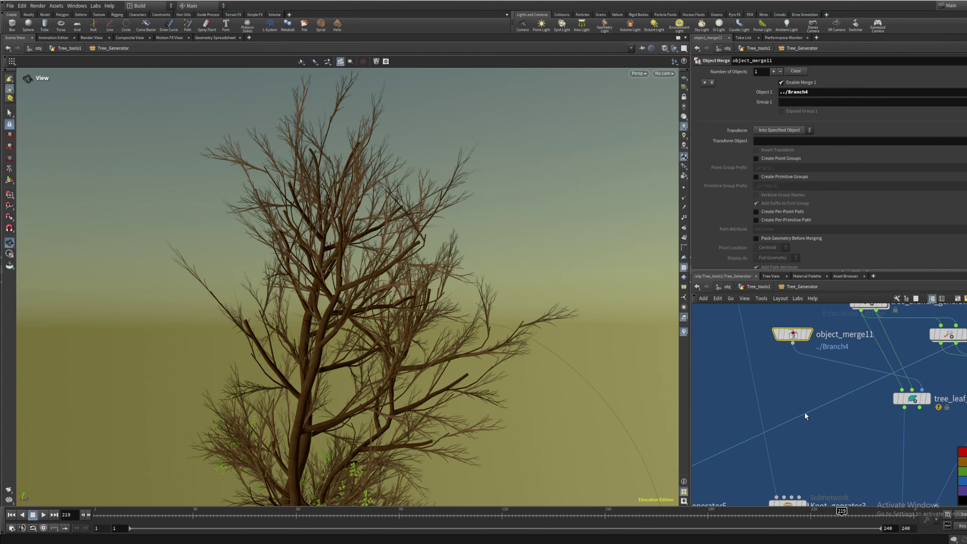
middle_click_drag(804, 411, 774, 433)
scroll(916, 380, "down", 3)
scroll(926, 401, "up", 3)
scroll(775, 433, "down", 3)
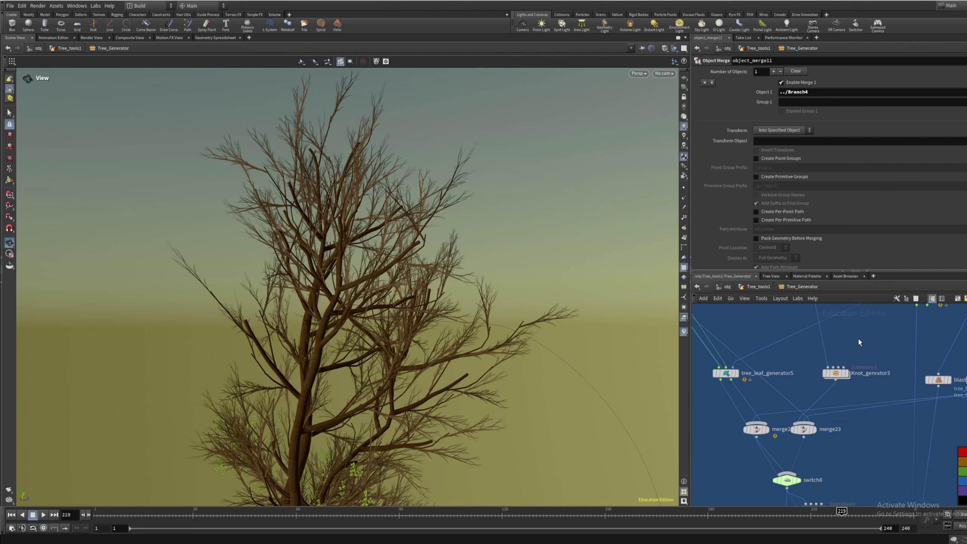
Display the first object merge at the bottom of the yellow network box and inspect its leafy branch
scroll(773, 401, "down", 5)
scroll(730, 385, "up", 4)
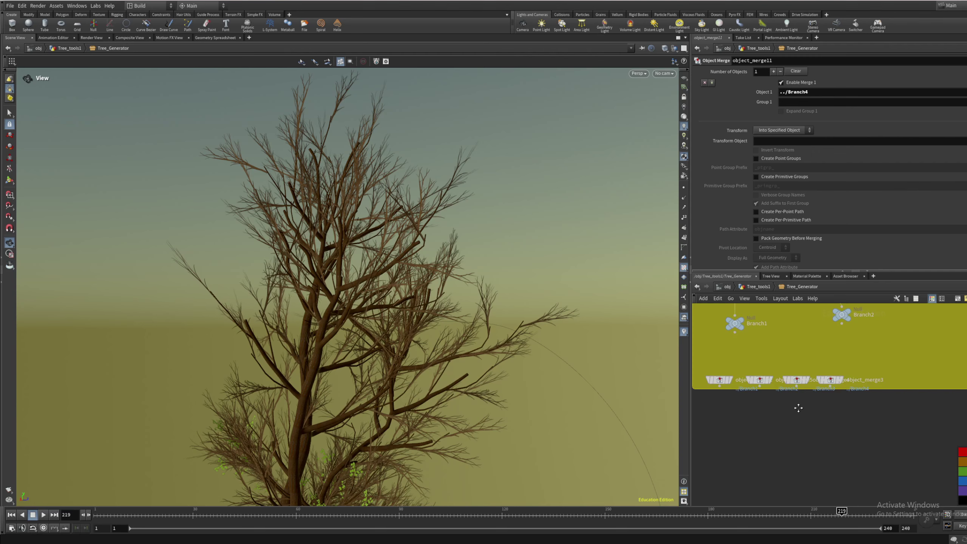
scroll(799, 404, "up", 4)
left_click(825, 377)
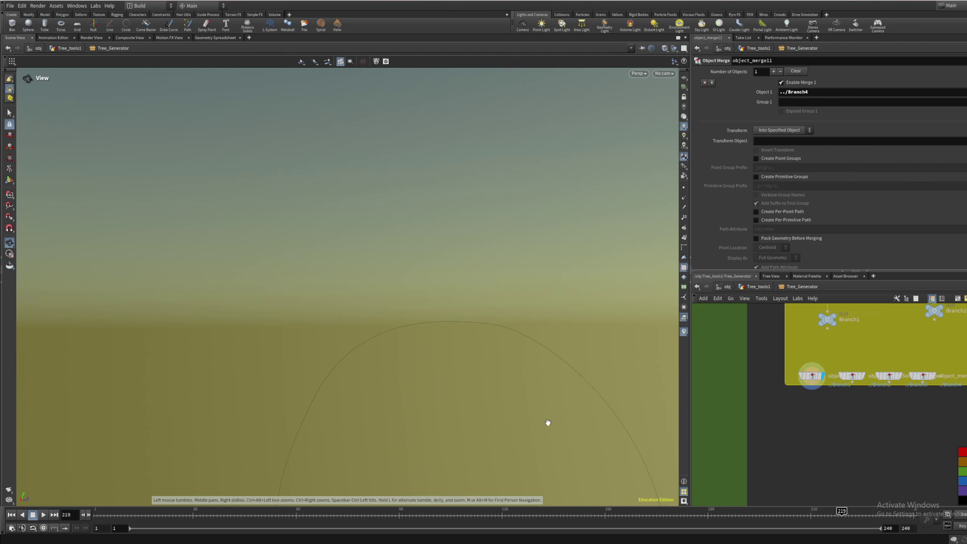
left_click_drag(402, 241, 616, 299)
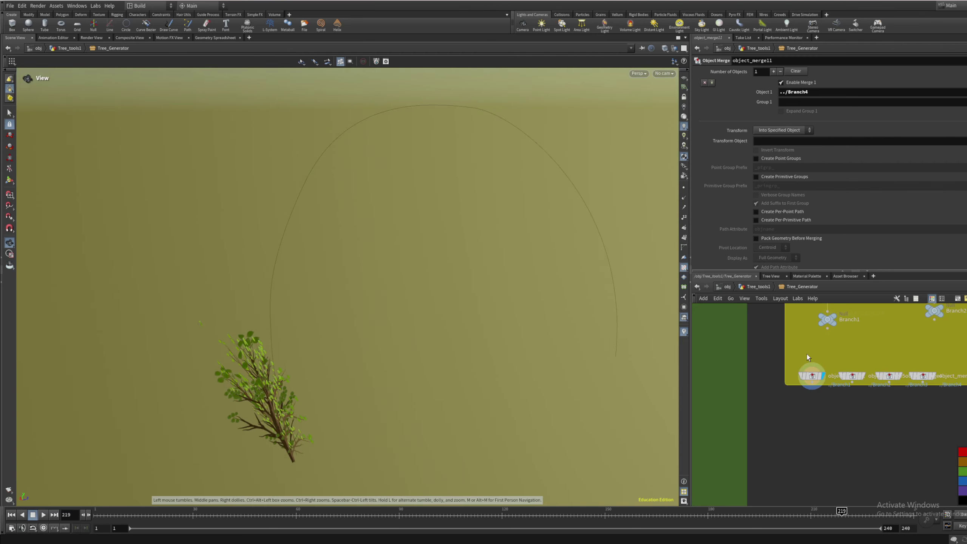
Copy the object_merge2 node that references Branch1 and paste it near tree_leaf_genrator5 in the blue network box
left_click(814, 376)
key("ctrl+c")
scroll(817, 386, "down", 5)
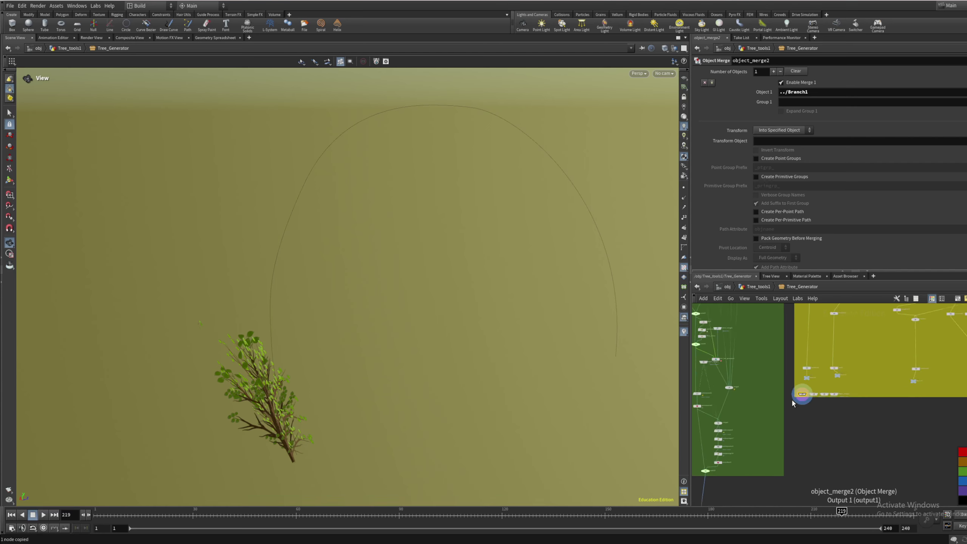
scroll(800, 377, "up", 5)
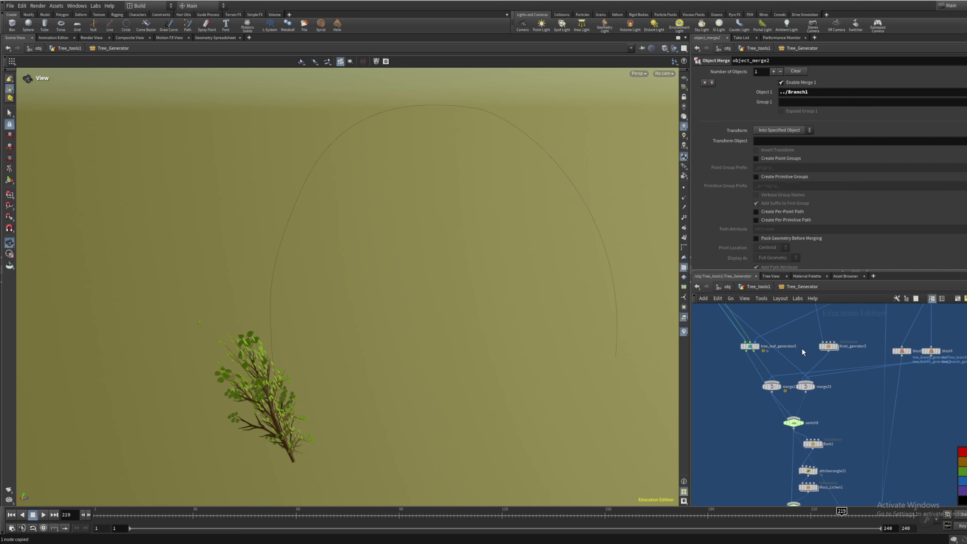
key("ctrl+v")
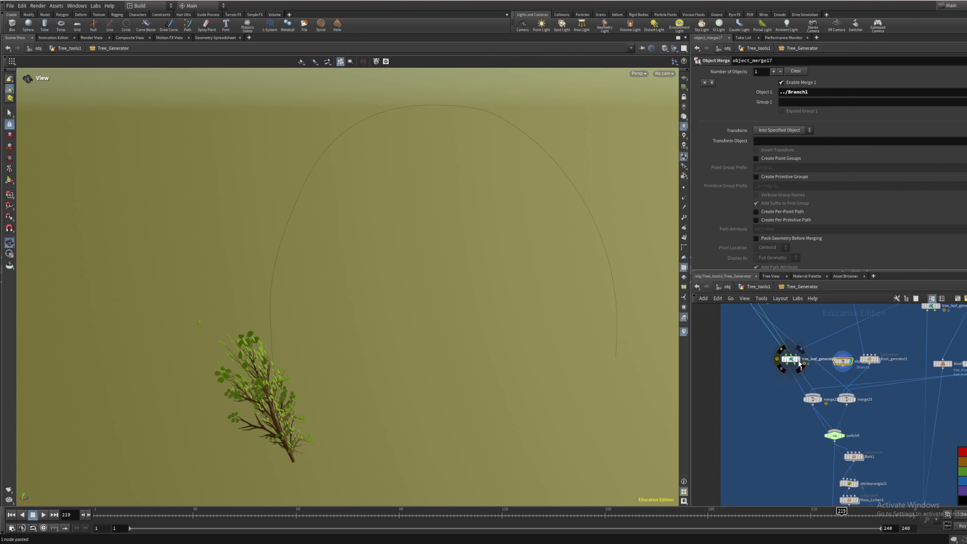
Place the pasted object merge above tree_leaf_genrator5, connect it to that generator's input and display the generator's foliage
left_click(800, 365)
left_click_drag(842, 362, 802, 325)
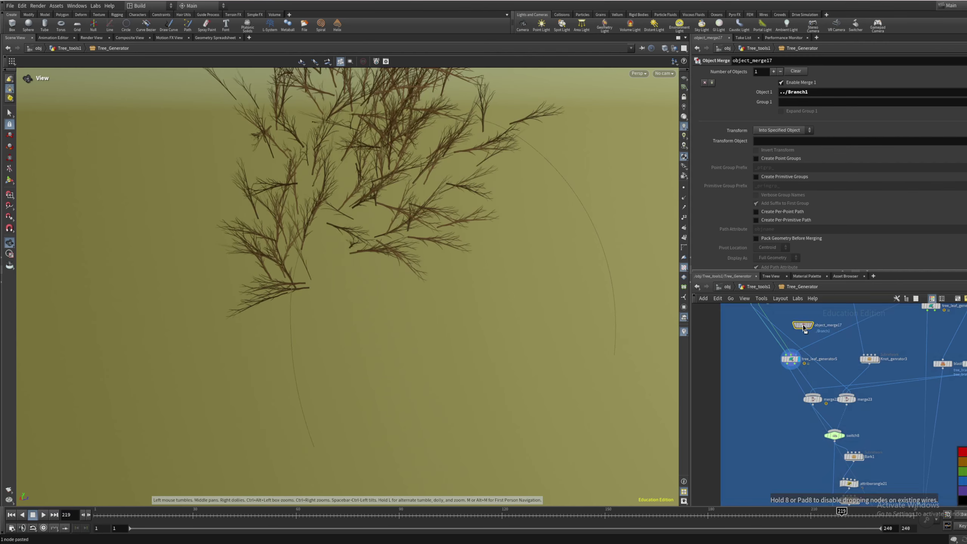
left_click(798, 355)
key("h")
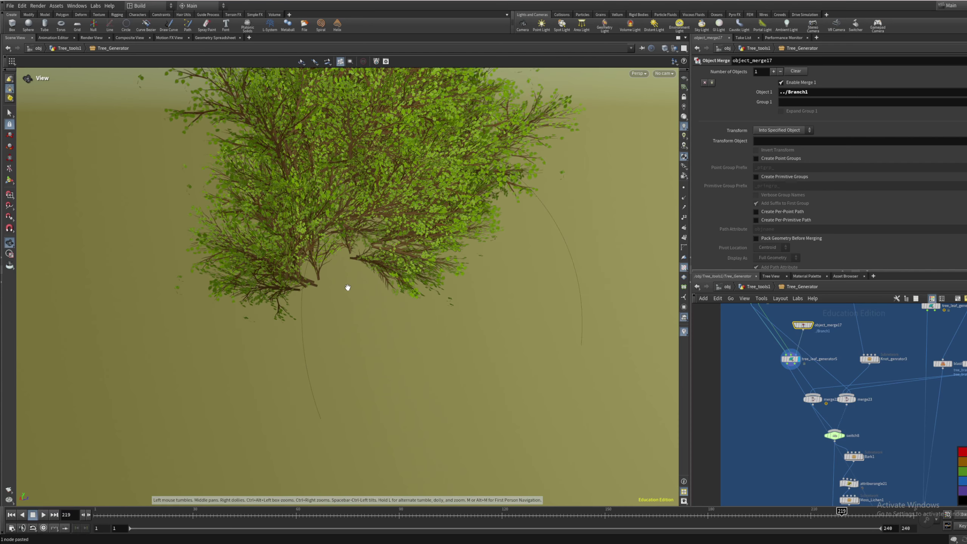
middle_click_drag(837, 395, 861, 386)
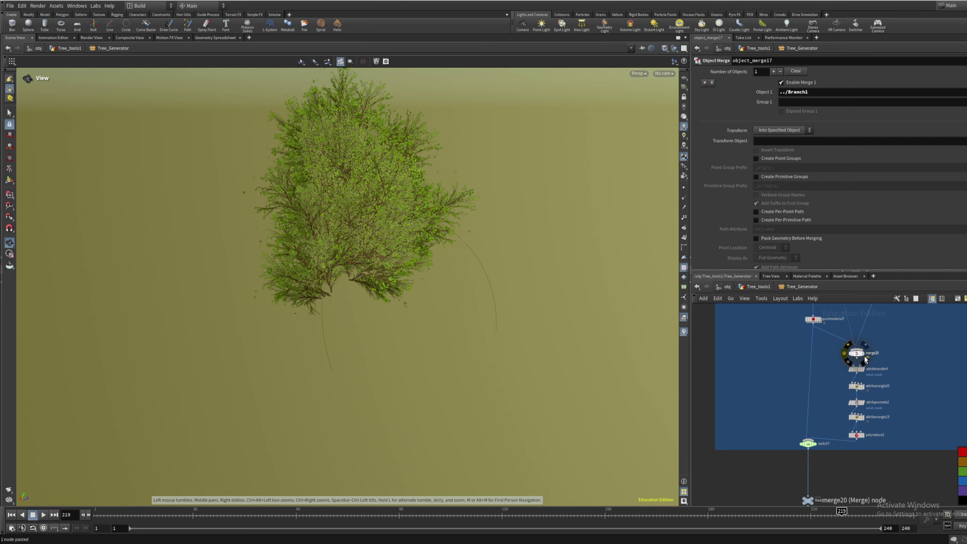
Display the merge20 node and inspect the assembled tree's trunk, lower branches and foliage
left_click(865, 358)
left_click_drag(377, 295, 343, 318)
scroll(343, 319, "up", 10)
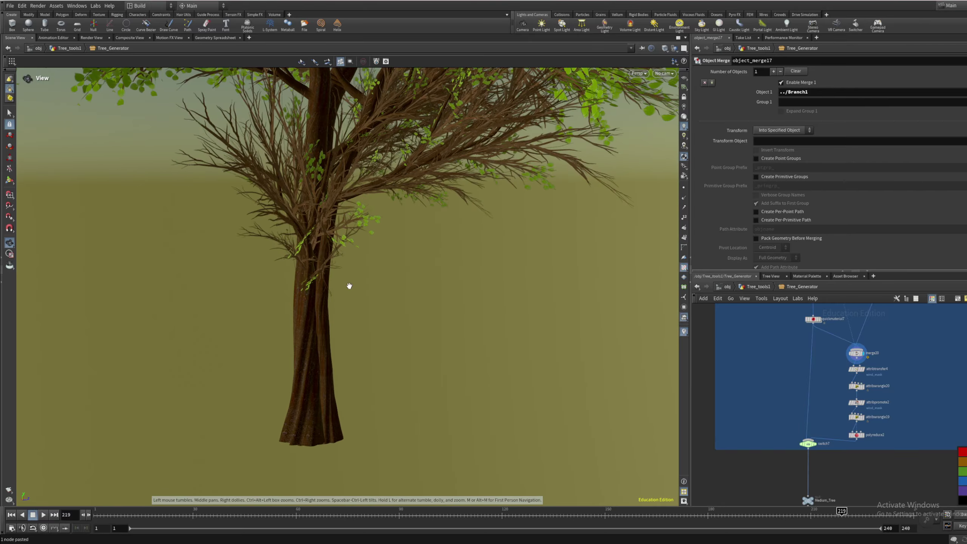
left_click_drag(349, 286, 488, 345)
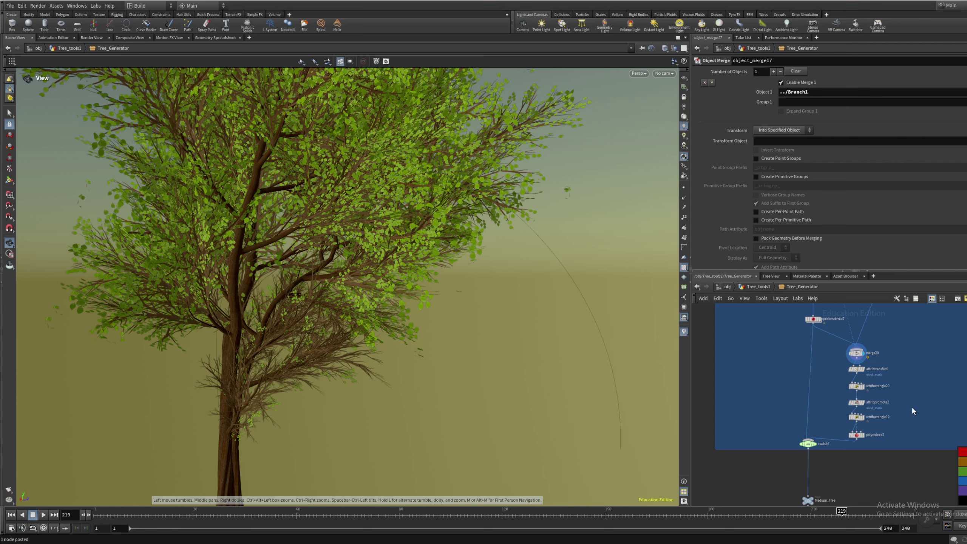
Display the Bark1 subnetwork in the blue network box and inspect the coloured masks on the tree's trunk
scroll(872, 351, "down", 2)
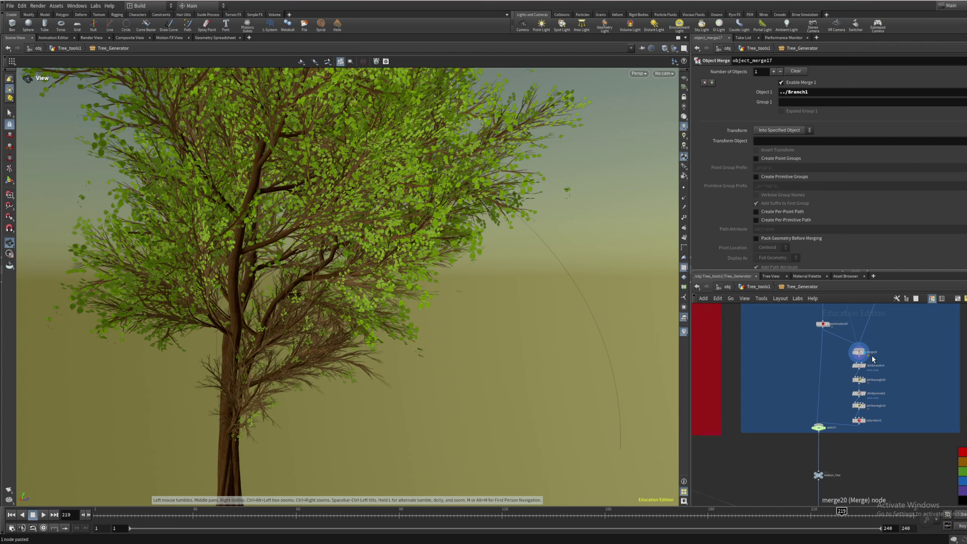
middle_click_drag(872, 359, 896, 448)
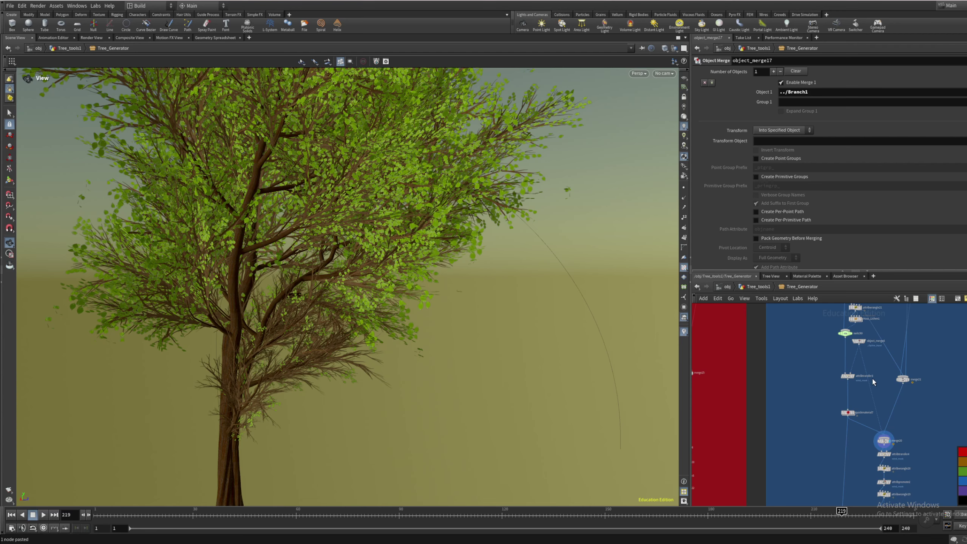
middle_click_drag(873, 381, 896, 449)
scroll(879, 386, "up", 4)
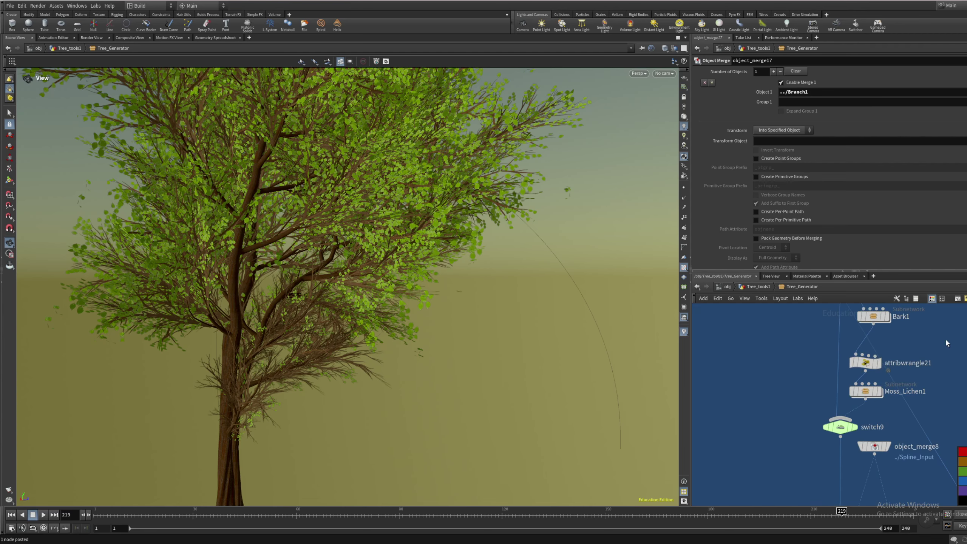
middle_click_drag(945, 343, 799, 448)
scroll(762, 435, "up", 3)
left_click(762, 428)
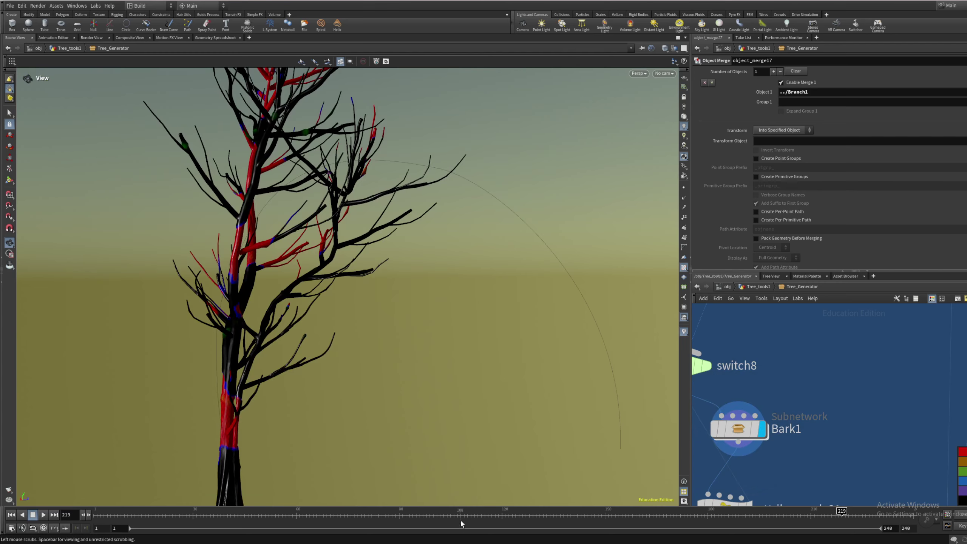
left_click_drag(334, 438, 287, 195)
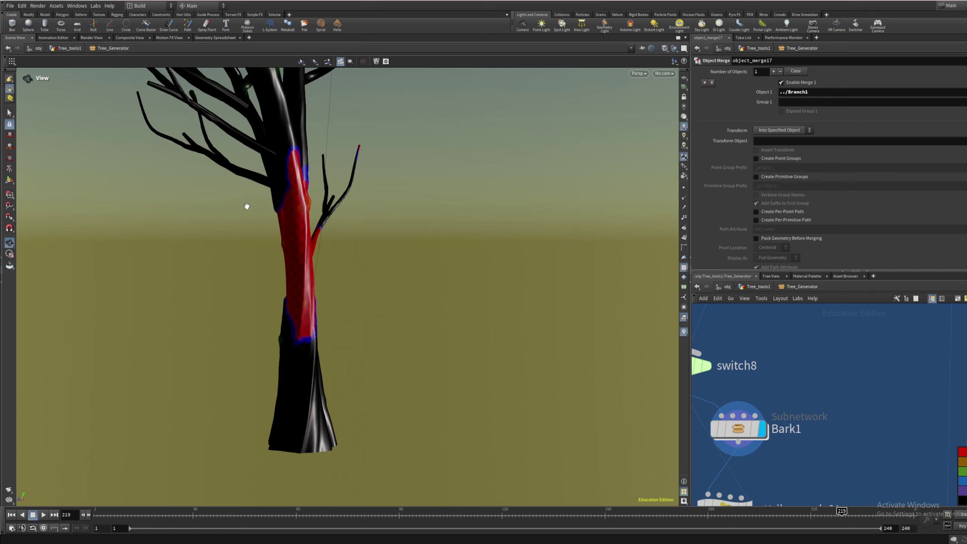
left_click_drag(247, 206, 281, 257)
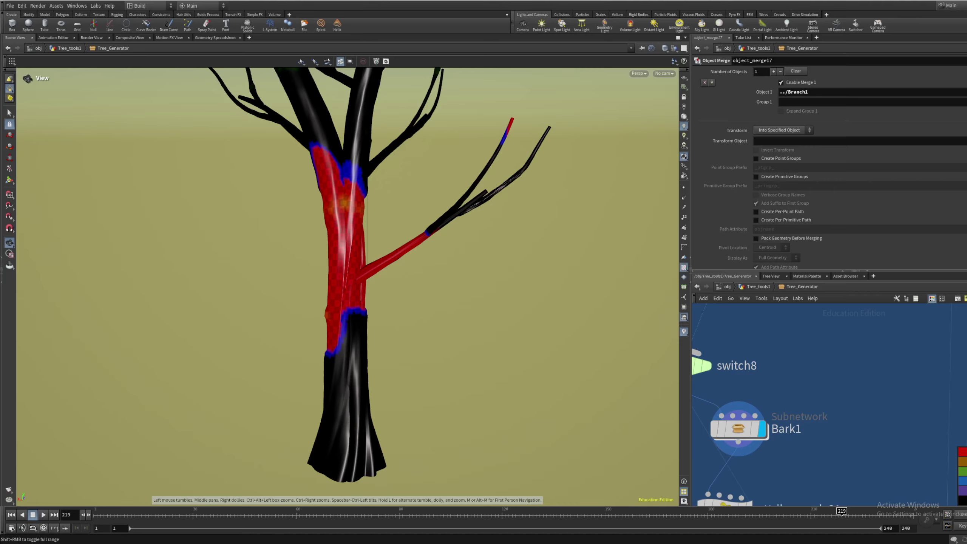
Switch to the image reference board and look through its groups of reference pictures
key("alt+Tab")
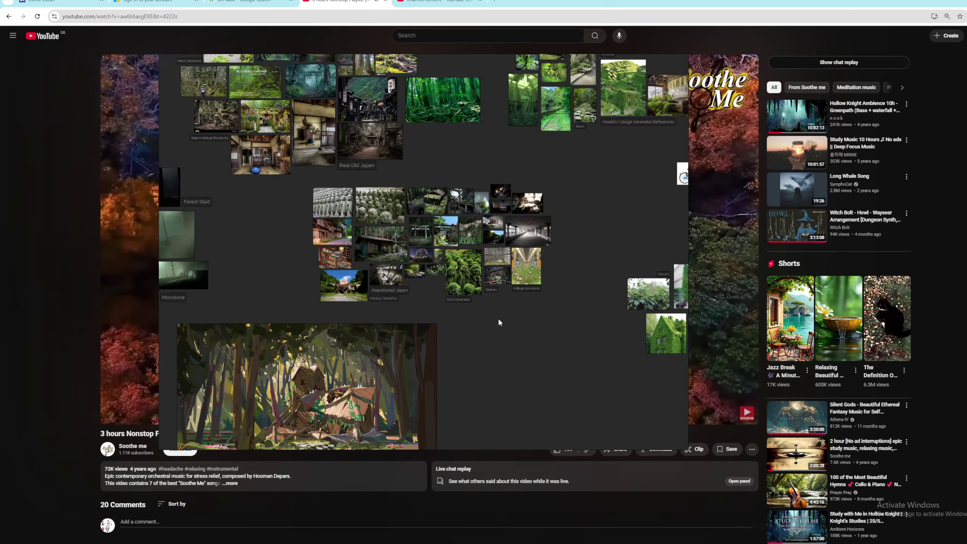
scroll(480, 255, "up", 6)
scroll(485, 242, "down", 5)
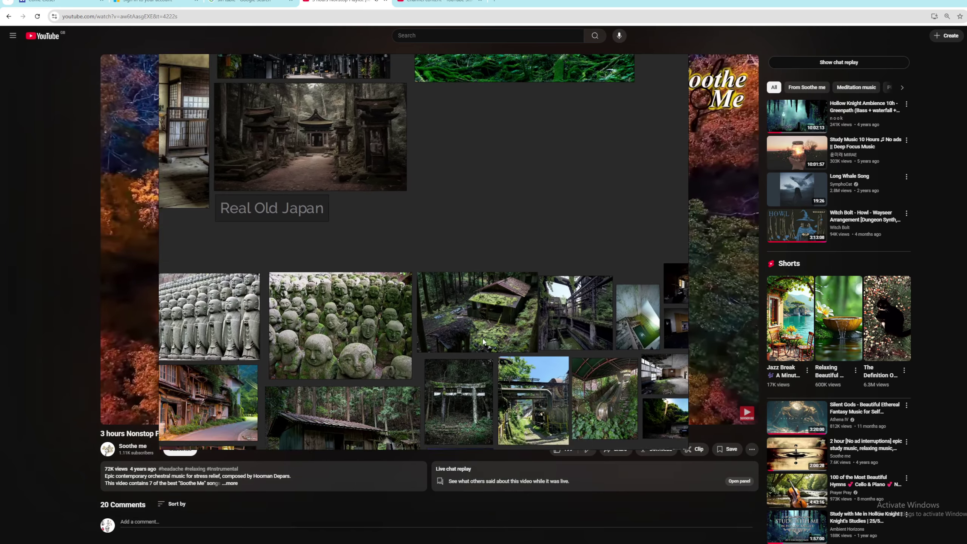
scroll(467, 242, "down", 4)
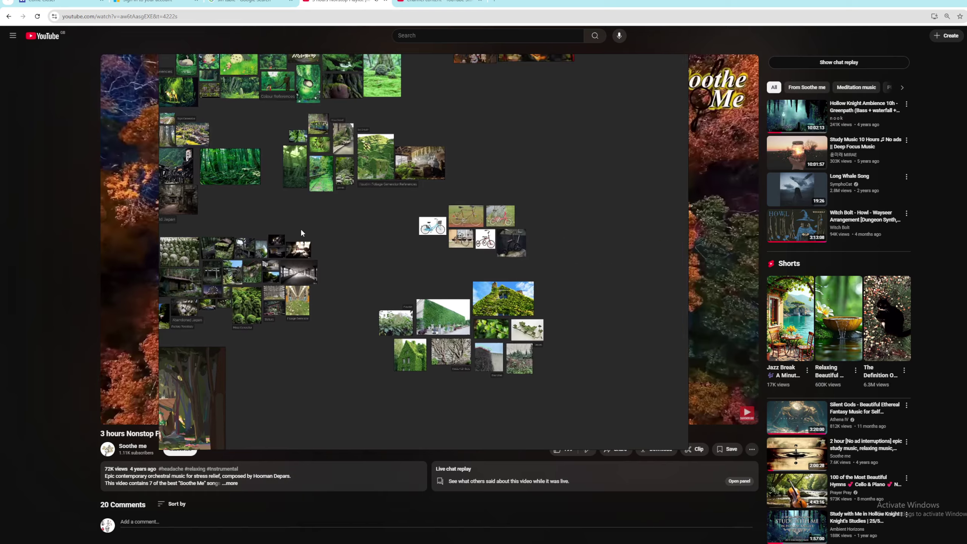
scroll(502, 305, "down", 7)
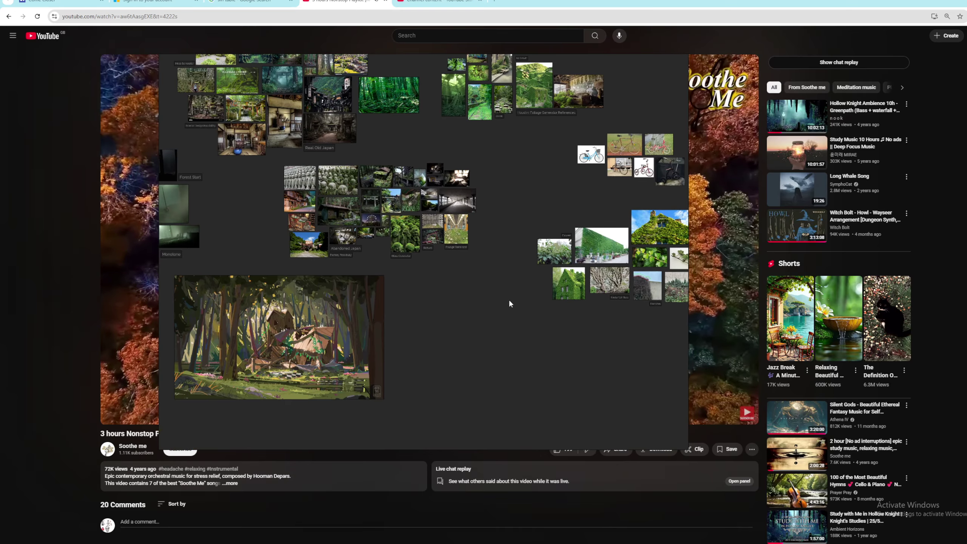
scroll(499, 309, "up", 10)
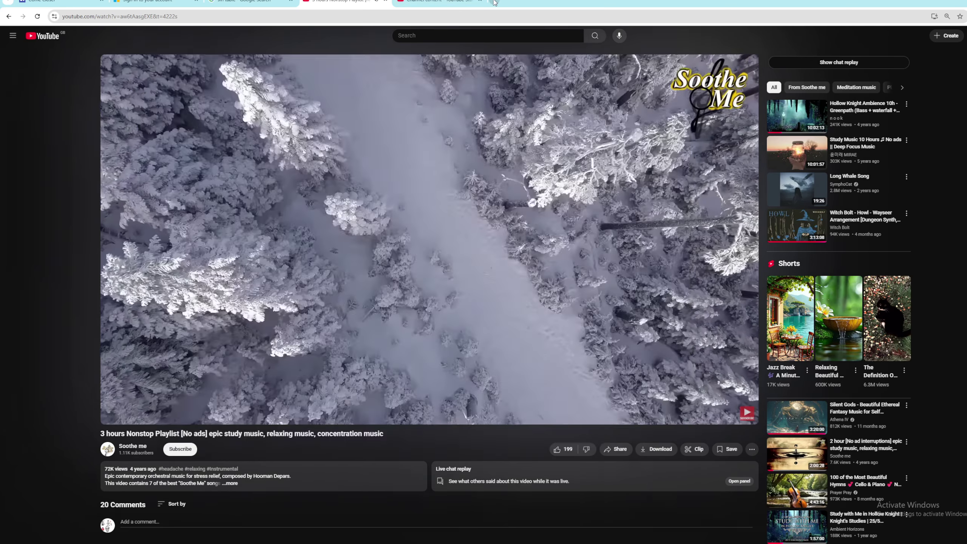
Search Google for "damaged tree scar" in a new browser tab and show the image results
key("ctrl+t")
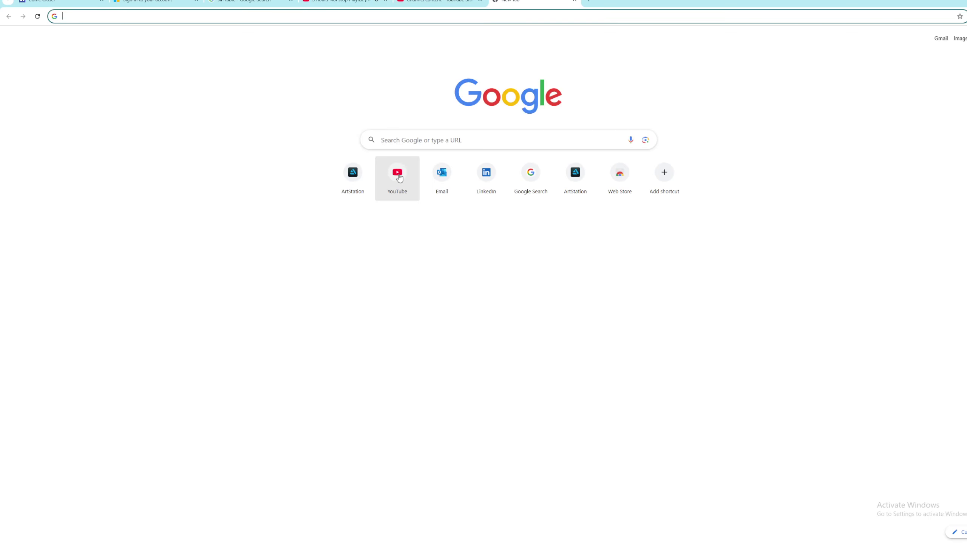
left_click(425, 141)
type("da")
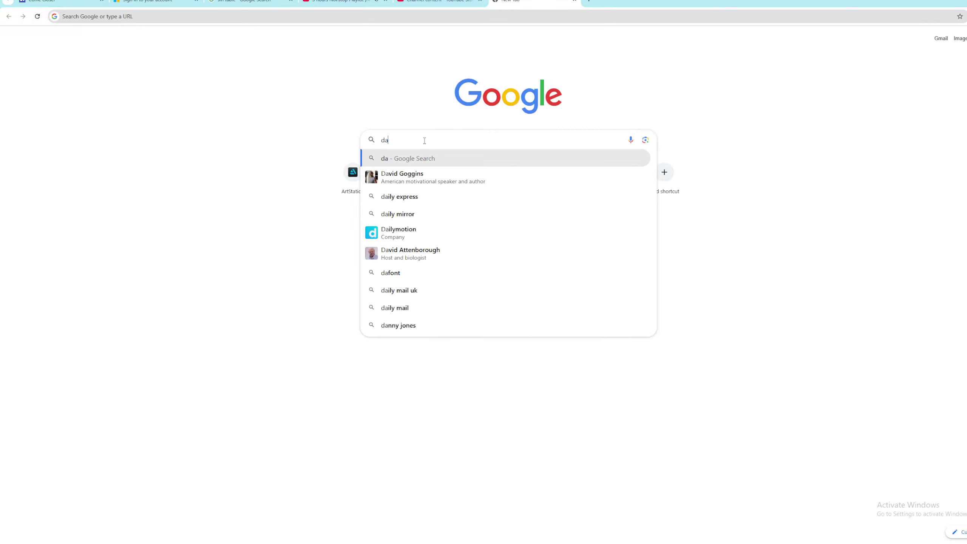
type("maged tree")
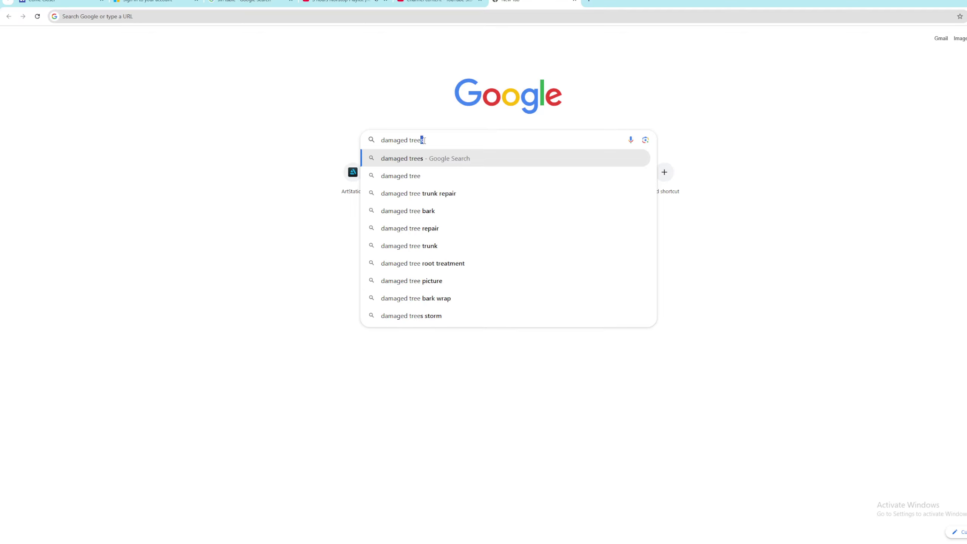
type(" scar")
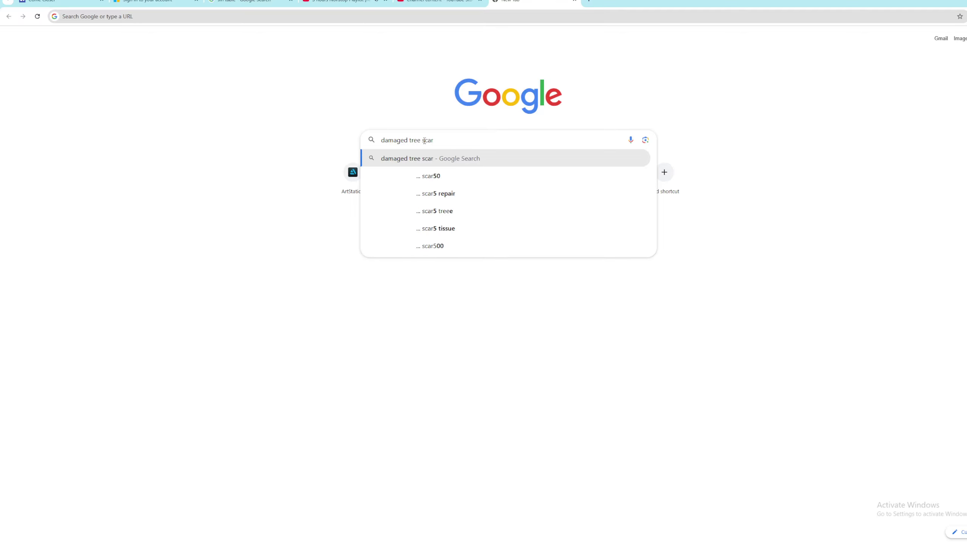
key("Return")
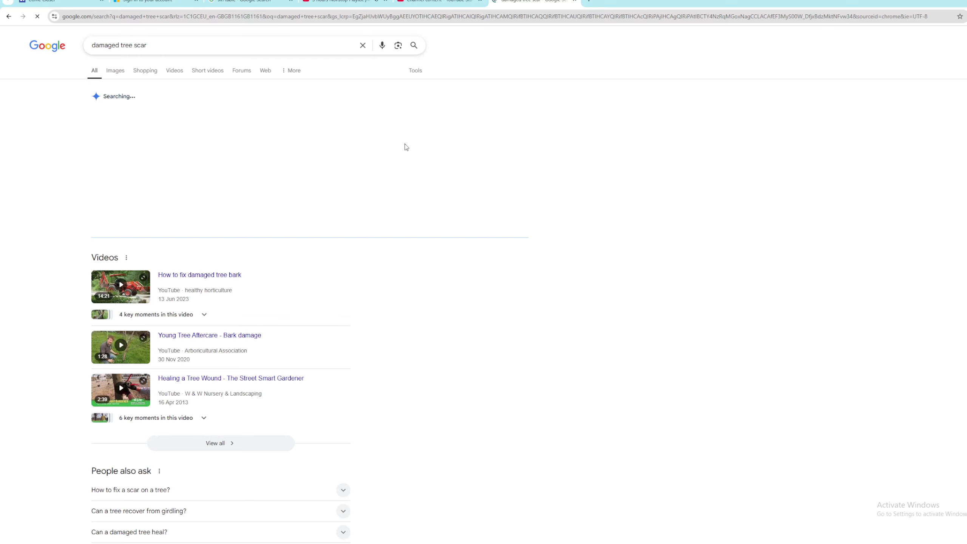
left_click(116, 72)
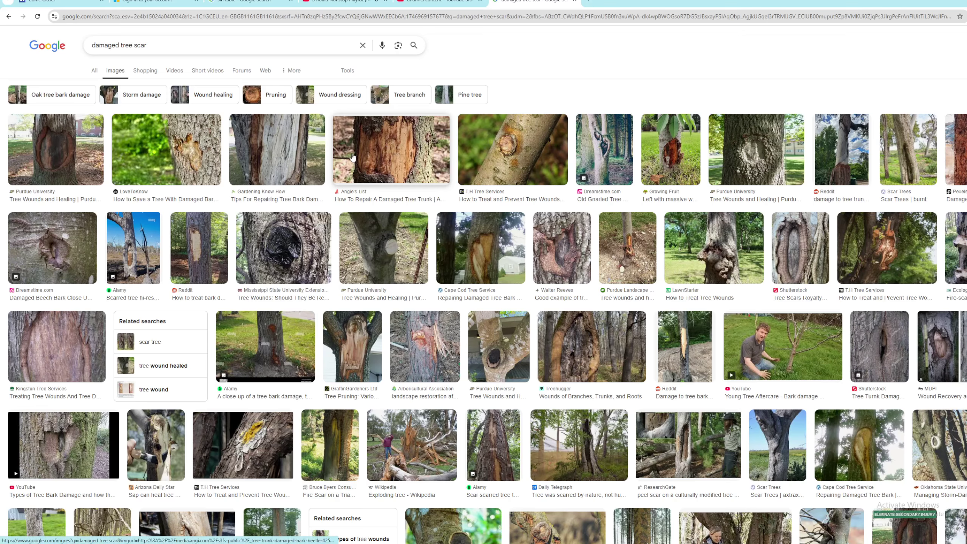
Preview the Kingston Tree Services and Cape Cod Tree Service photos of bark wounds
left_click(57, 346)
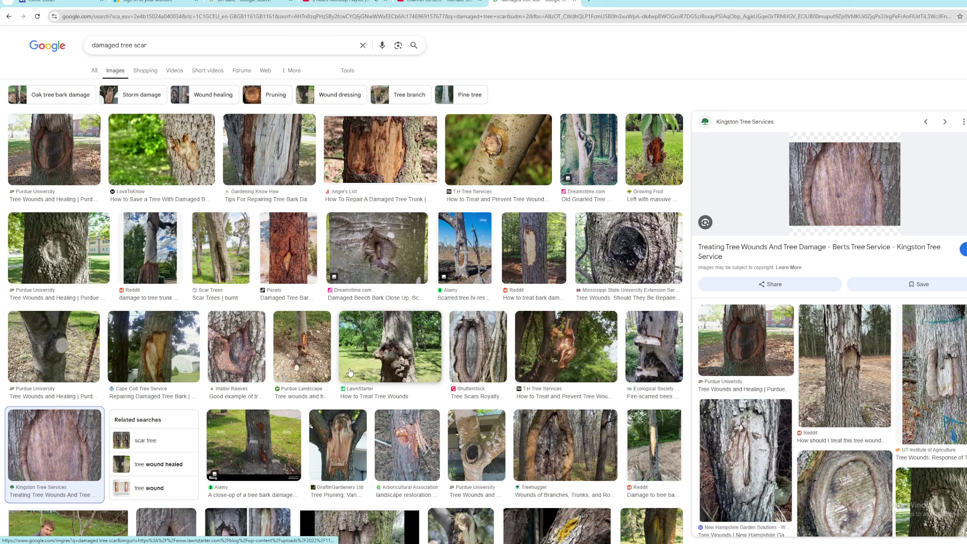
scroll(344, 362, "down", 4)
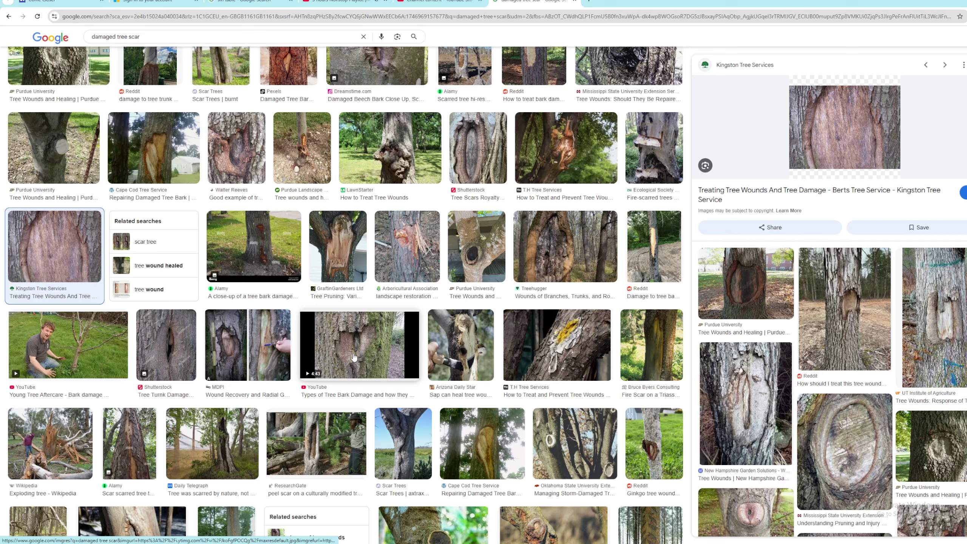
left_click(483, 463)
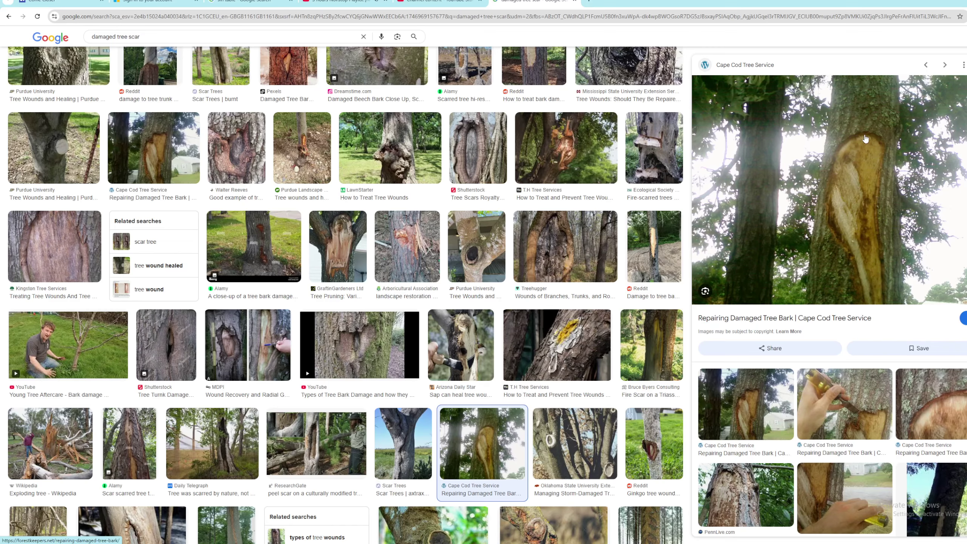
scroll(485, 322, "up", 5)
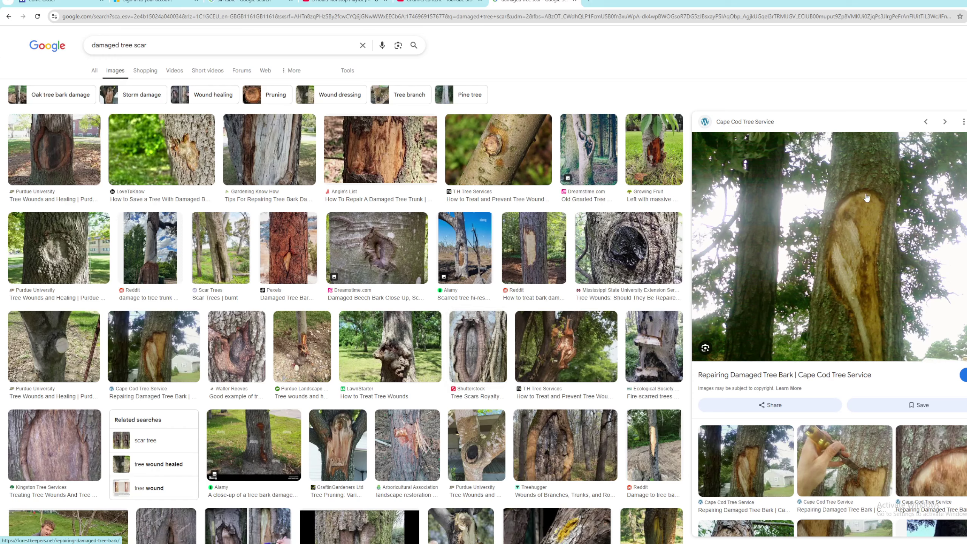
Preview the Angie's List, Alamy, Treehugger and Shutterstock photos of scarred tree trunks
left_click(404, 169)
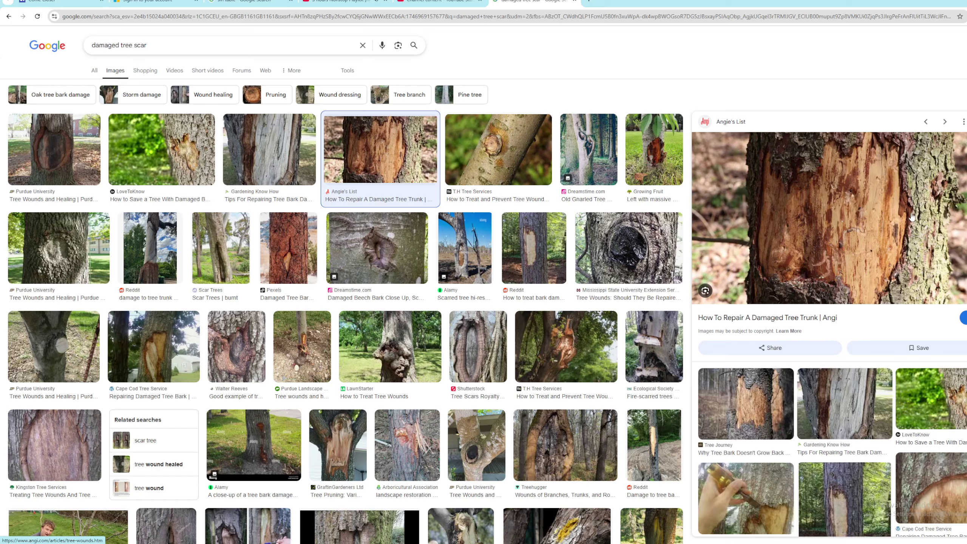
left_click(458, 267)
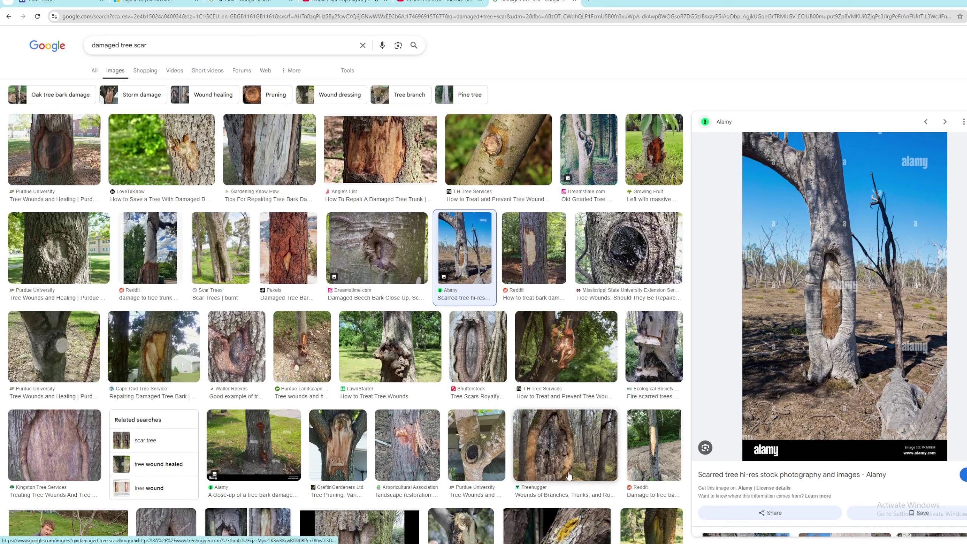
left_click(547, 455)
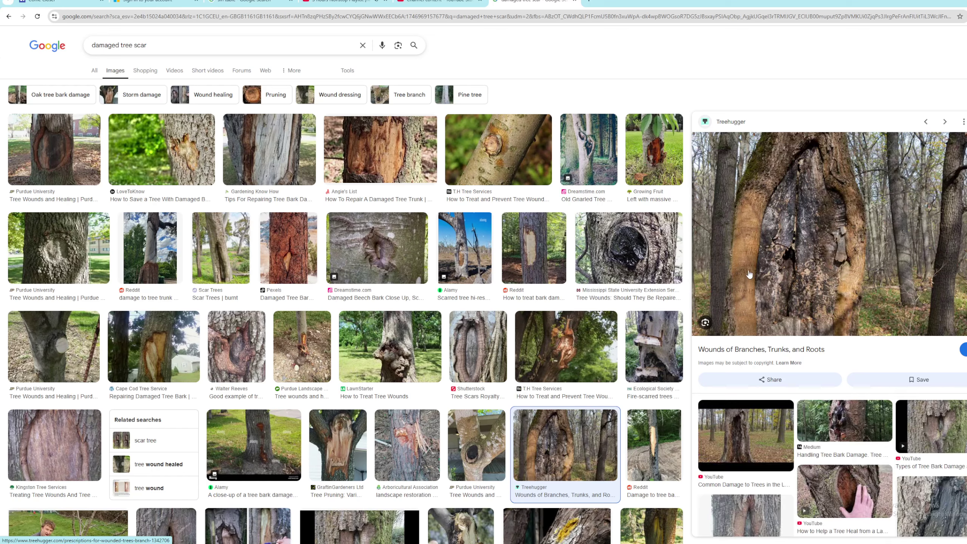
left_click(478, 347)
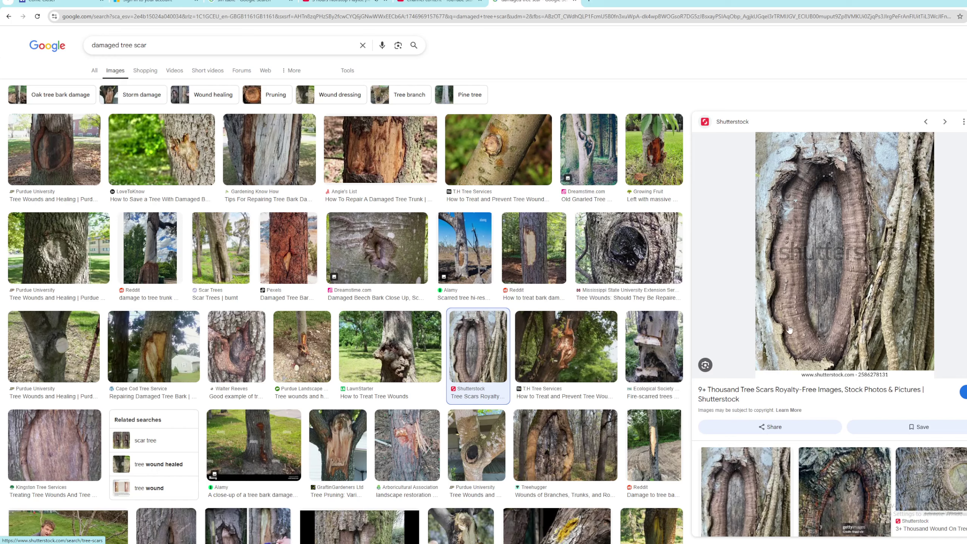
scroll(790, 317, "down", 3)
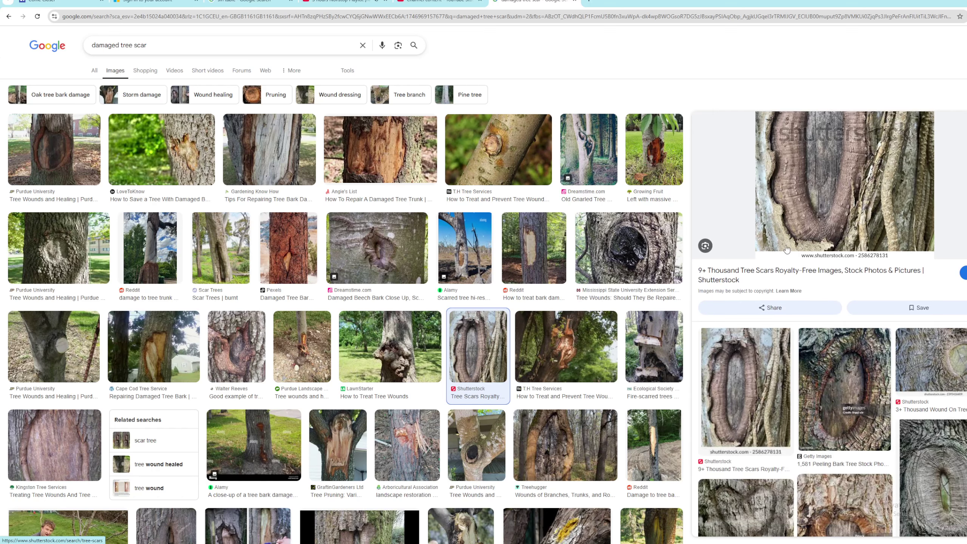
scroll(785, 246, "up", 3)
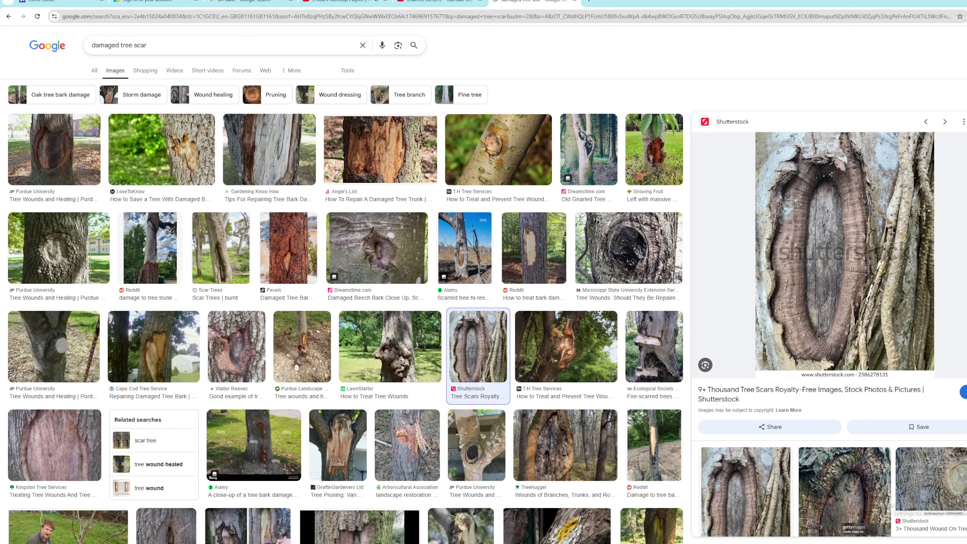
Switch back to Houdini, examine the Bark1 masks around the trunk forks, and compare them with the tree scar photos in the browser
key("alt+Tab")
left_click_drag(287, 231, 463, 183)
scroll(347, 195, "up", 6)
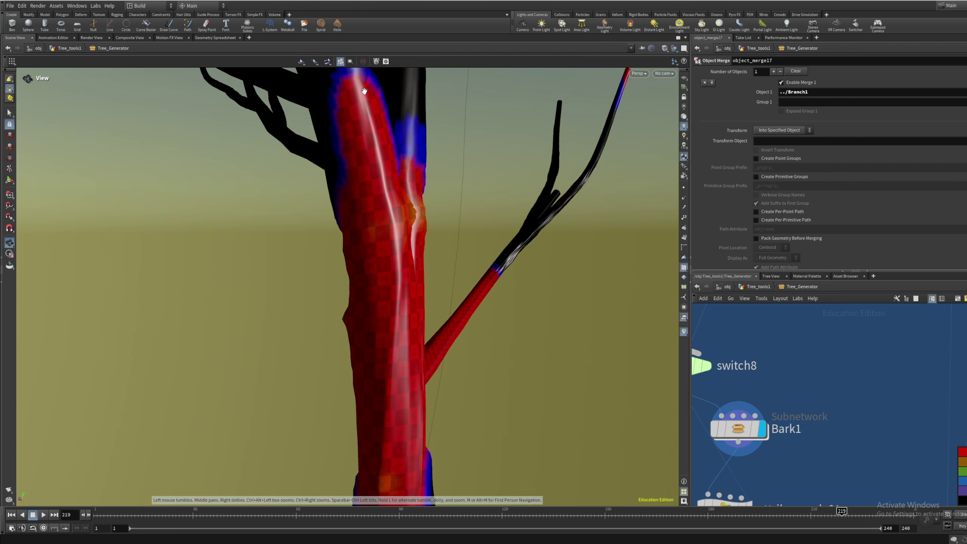
left_click_drag(399, 366, 372, 262)
scroll(366, 245, "up", 4)
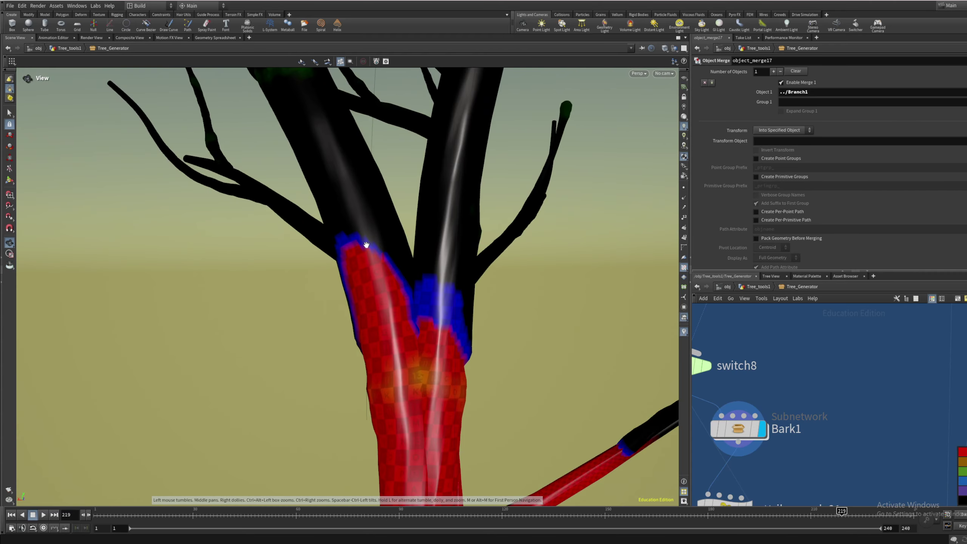
scroll(276, 182, "down", 4)
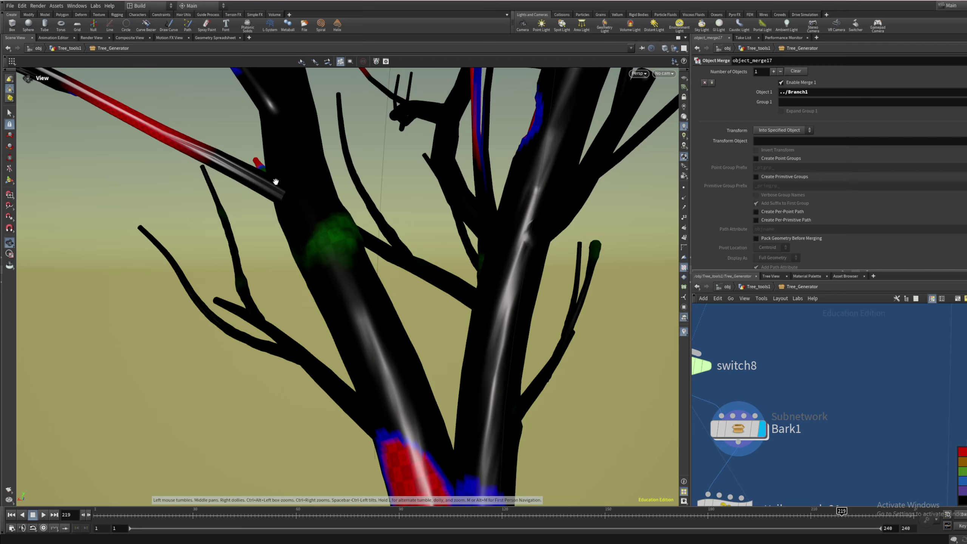
scroll(295, 178, "down", 3)
scroll(308, 227, "up", 4)
left_click_drag(308, 227, 400, 221)
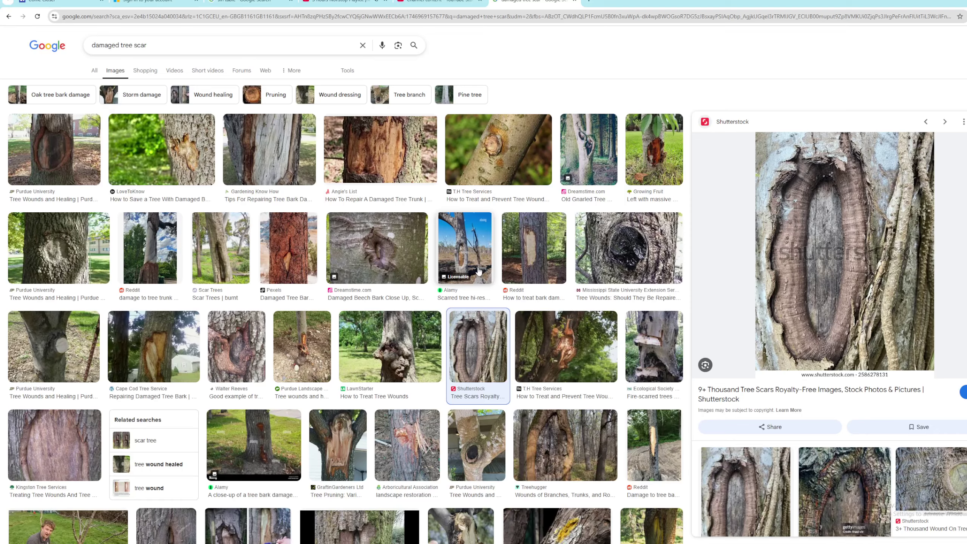
scroll(394, 362, "down", 5)
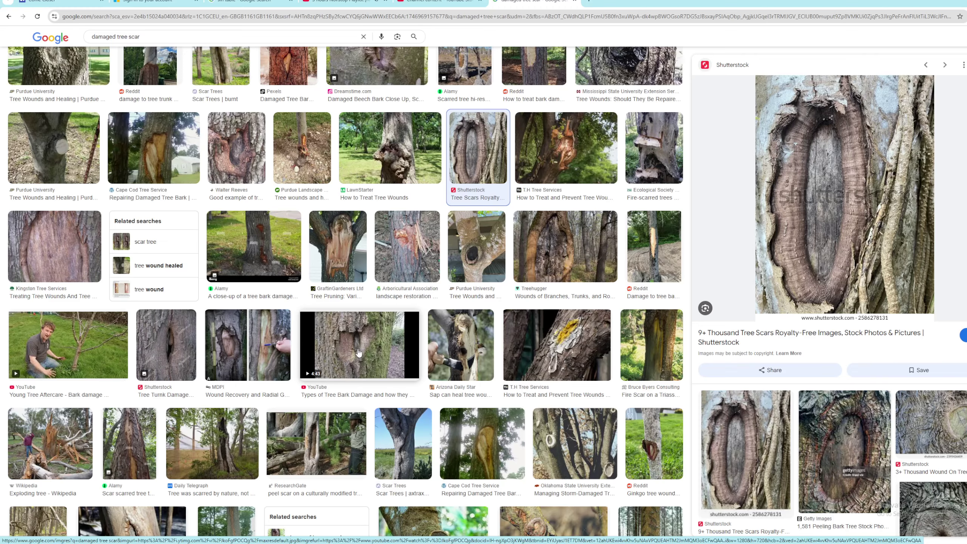
scroll(324, 334, "up", 5)
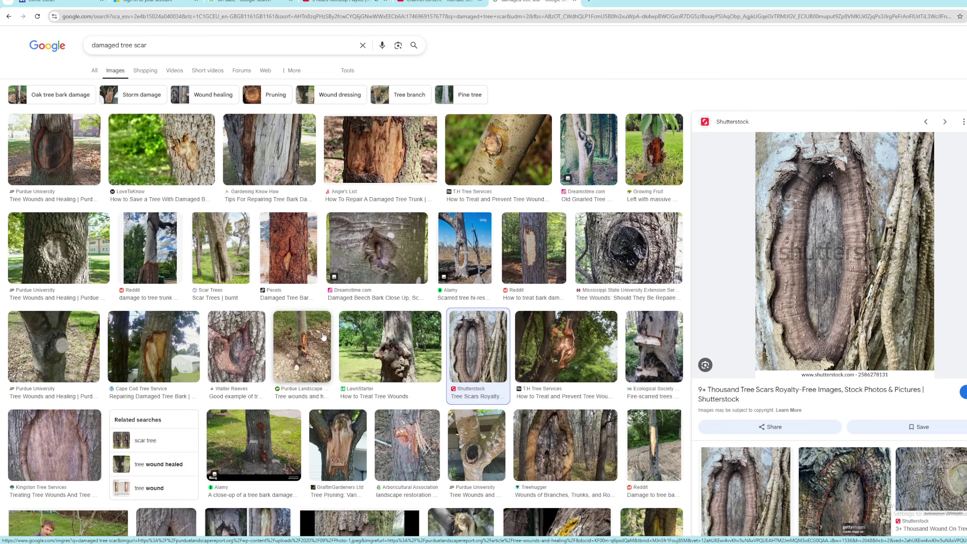
Browse further down the tree scar image results and preview the Greening Australia, Facebook, Bowen Street Press and Alamy photos
scroll(315, 328, "down", 12)
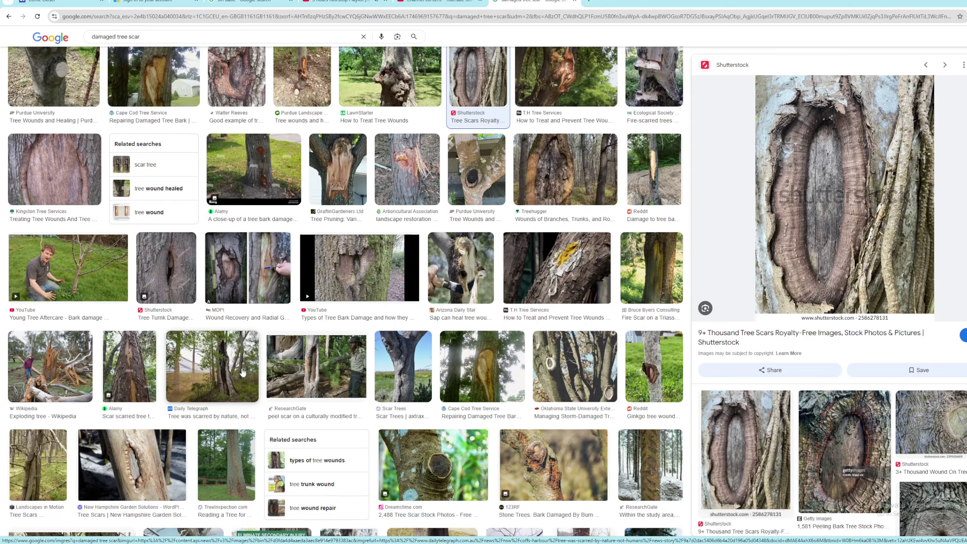
scroll(246, 368, "down", 3)
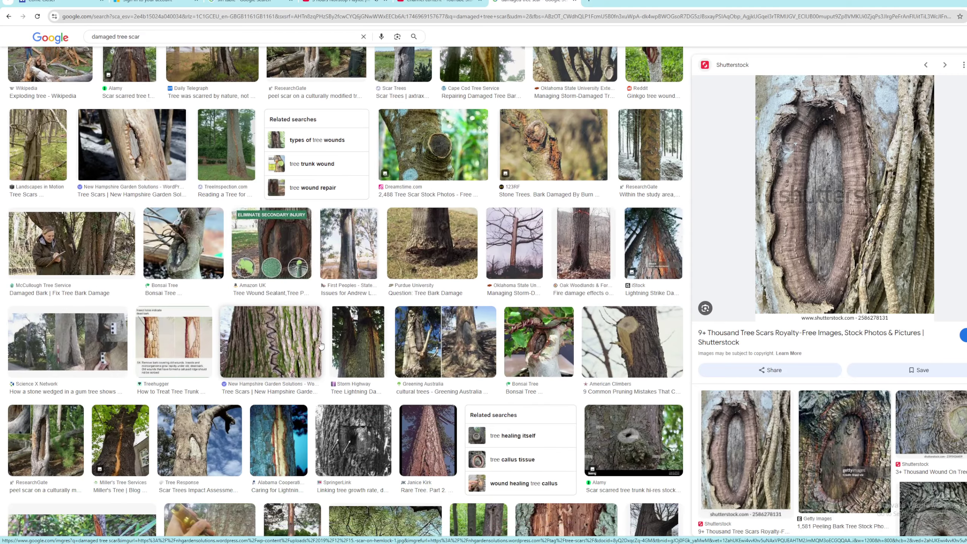
left_click(407, 352)
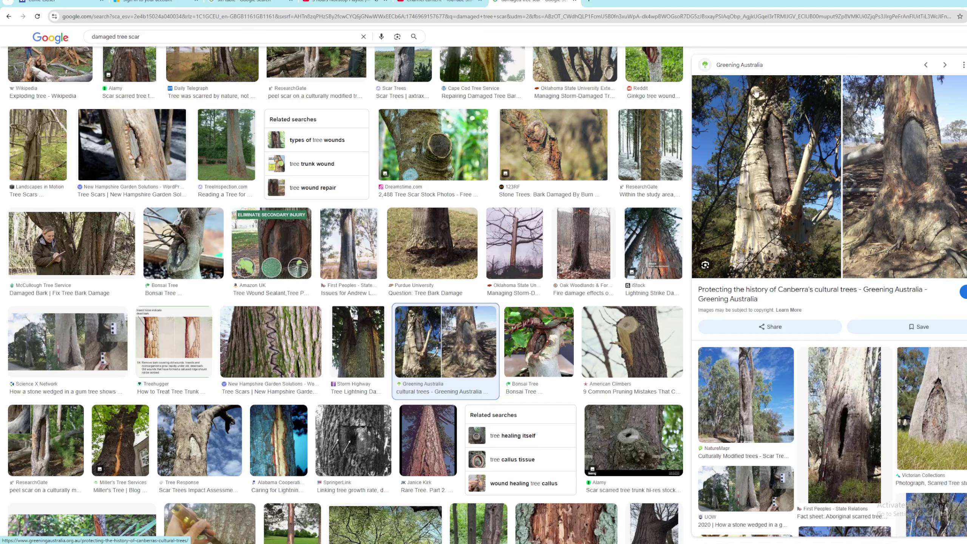
scroll(731, 415, "down", 3)
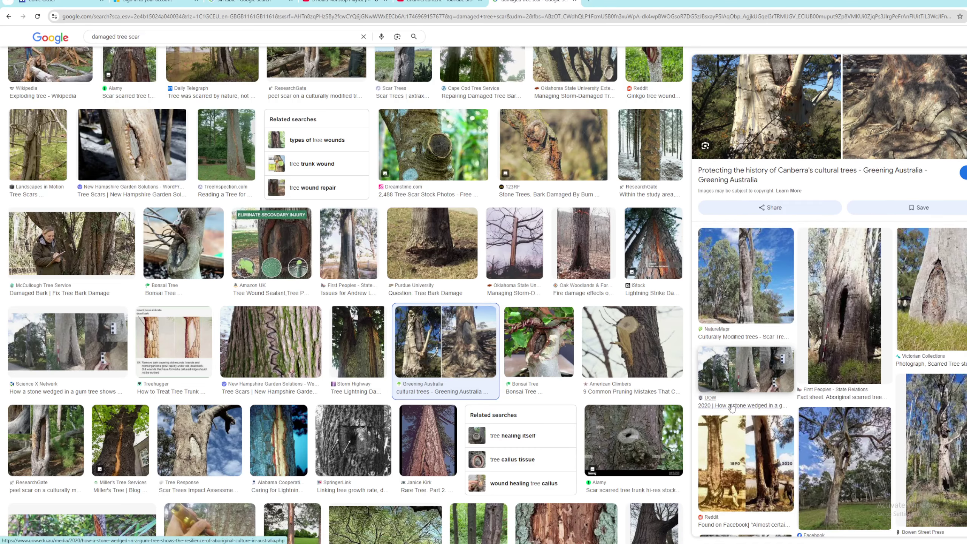
left_click(871, 502)
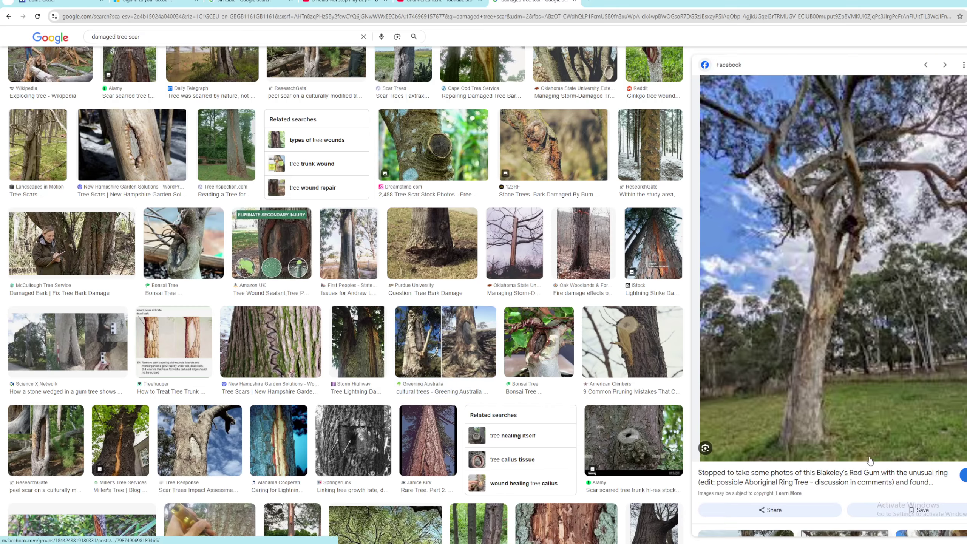
scroll(868, 459, "down", 5)
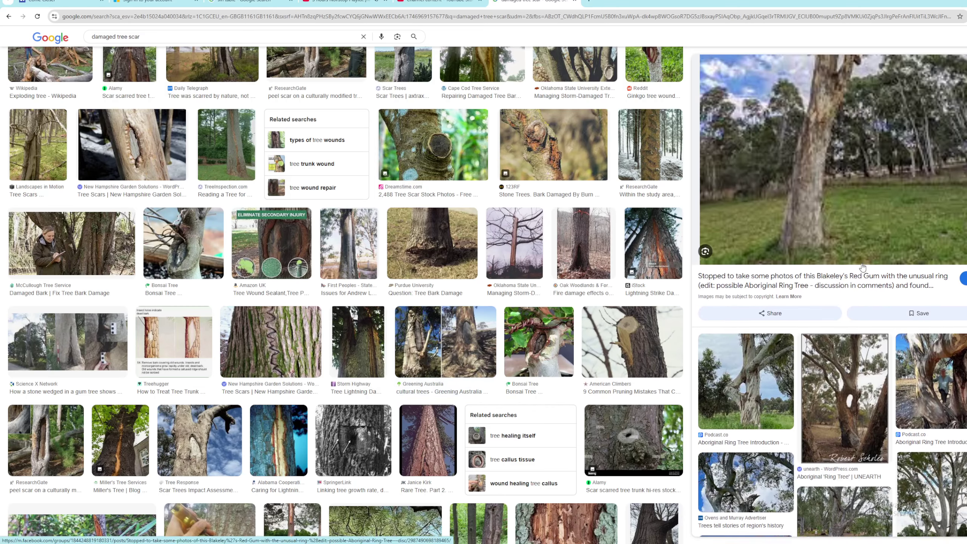
scroll(860, 270, "up", 5)
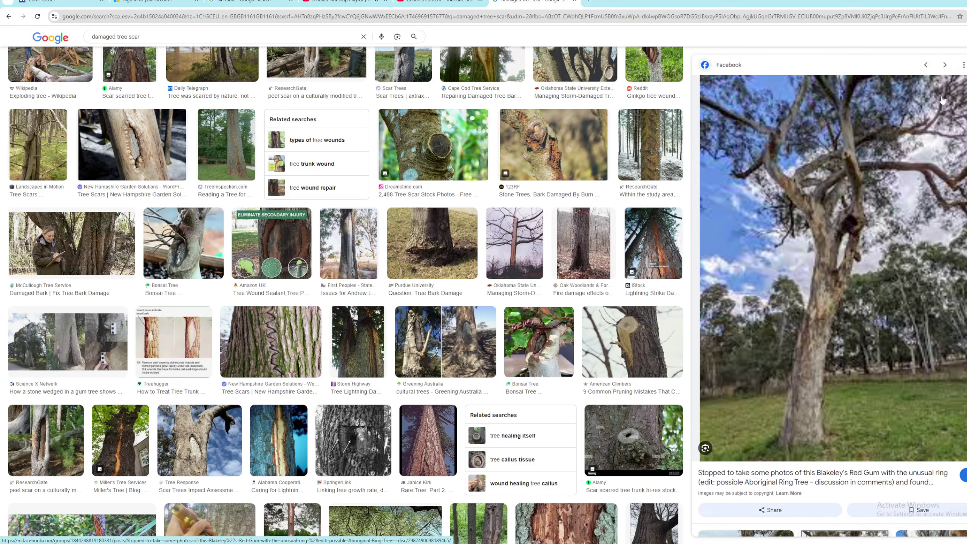
left_click(926, 64)
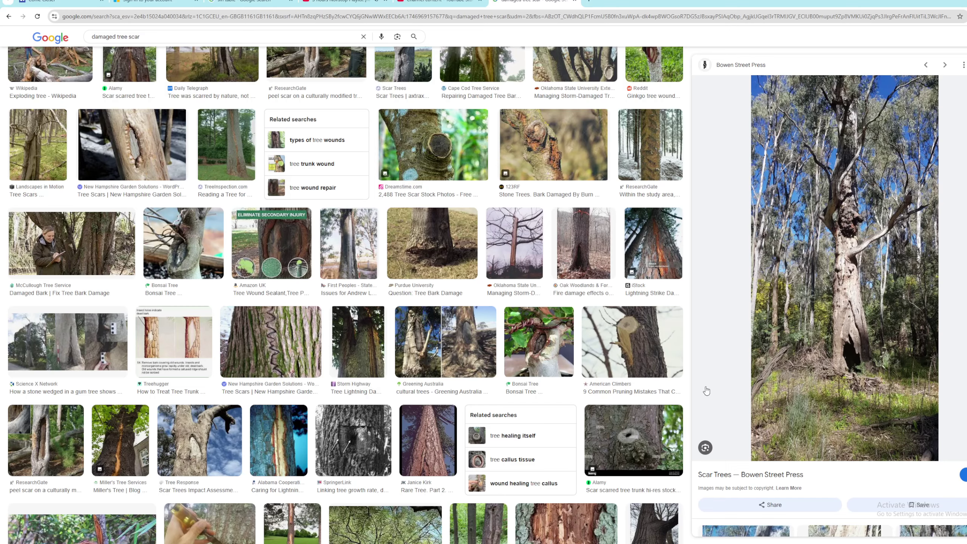
key("Left")
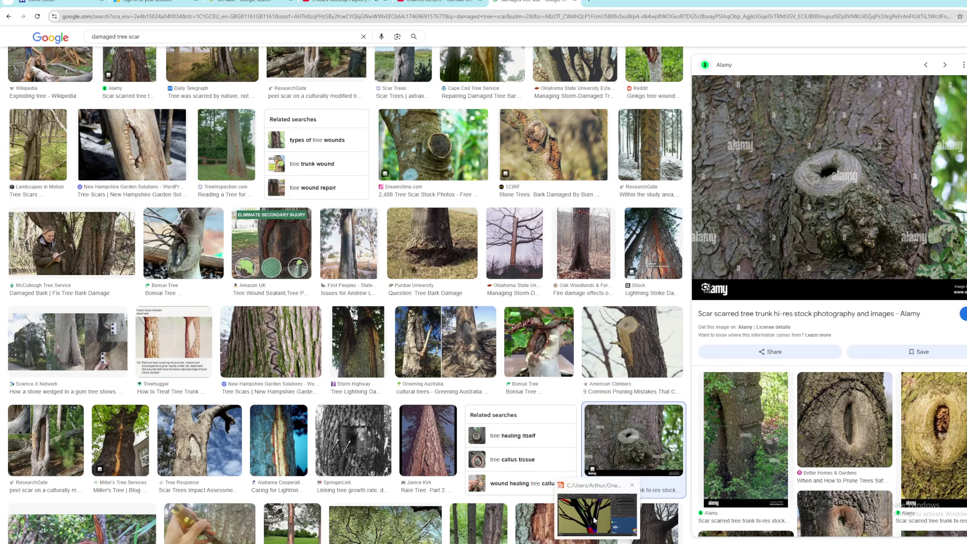
Switch back to Houdini, enter the Bark1 subnetwork and bring up the displacement and threshold parameters of attribwrangle1
key("alt+Tab")
left_click(810, 397)
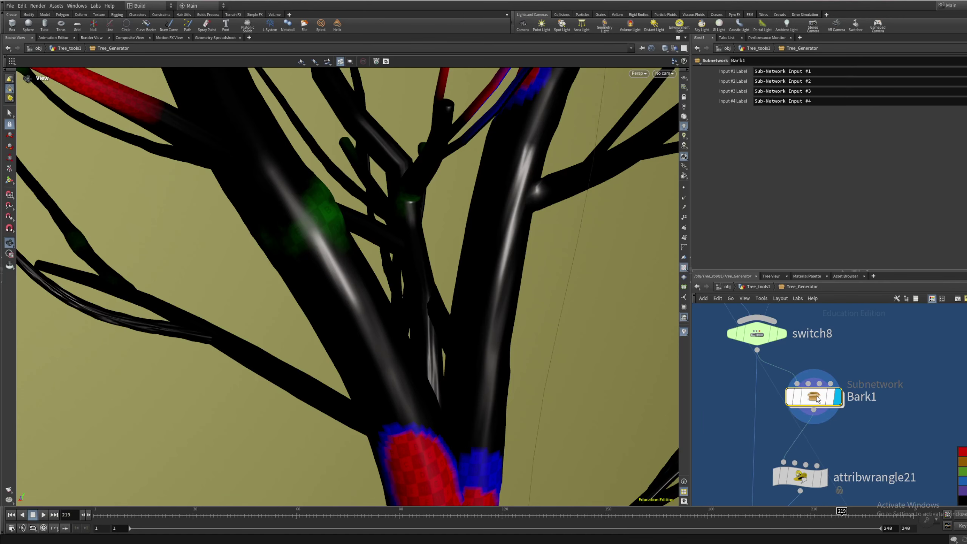
double_click(808, 397)
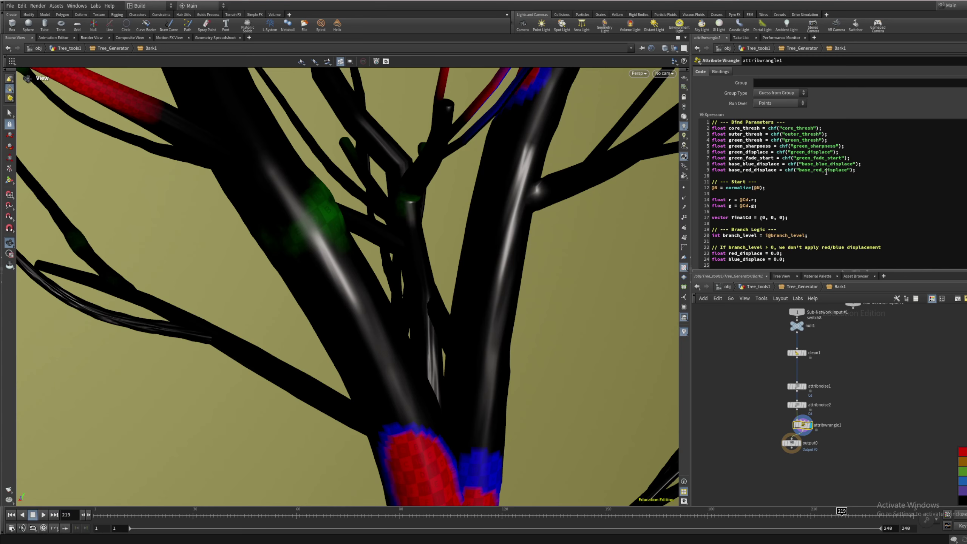
scroll(833, 167, "down", 8)
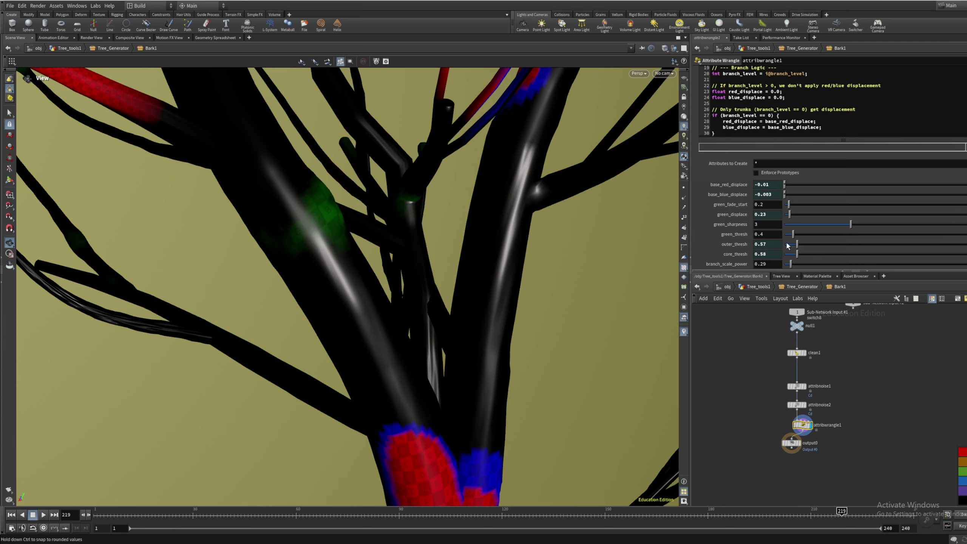
Show the channel reference expressions behind base_red_displace, base_blue_displace, green_displace, outer_thresh and core_thresh on attribwrangle1
type("ch(\"../../base_red_displace\")")
type("ch(\"../../base_blue_displace\")")
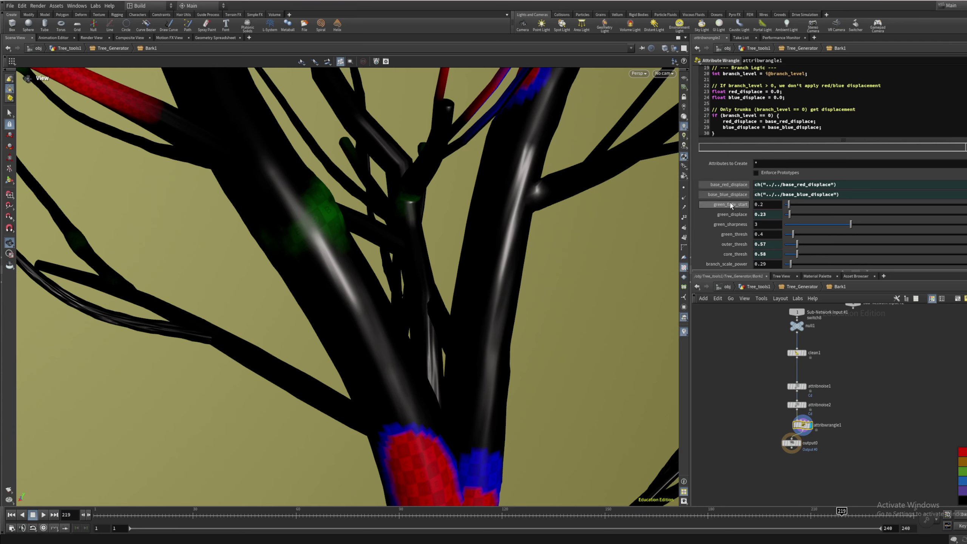
type("ch(\"../../green_displace\")")
type("ch(\"../../outer_thresh\")")
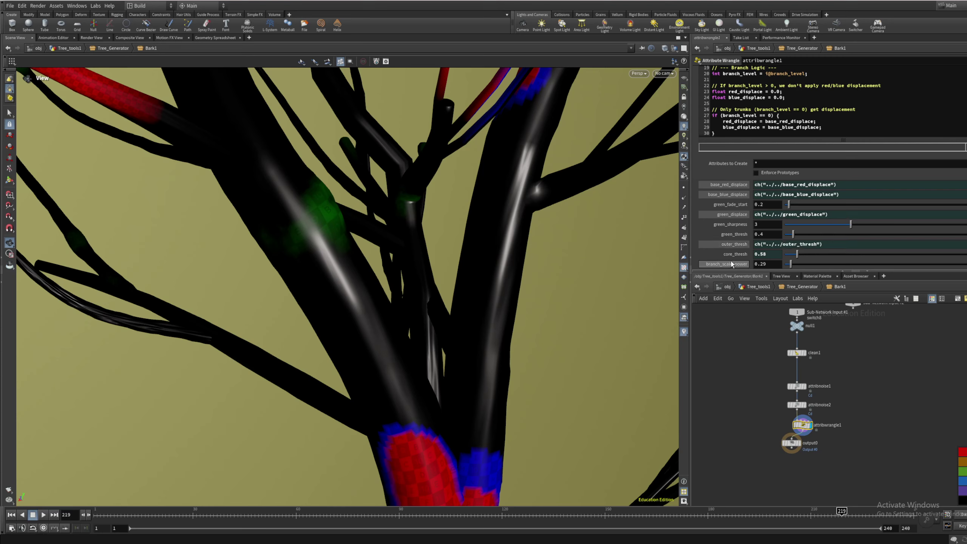
type("ch(\"../../core_thresh\")")
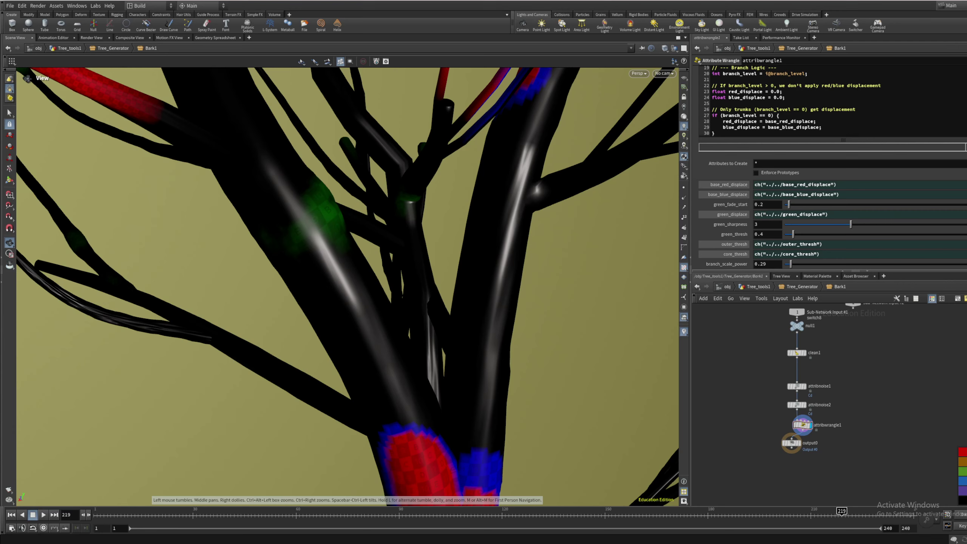
Examine attribwrangle1's VEX code, highlighting the core_thresh variable, the finalCd vector and its {0, 0, 0} value
scroll(830, 168, "up", 5)
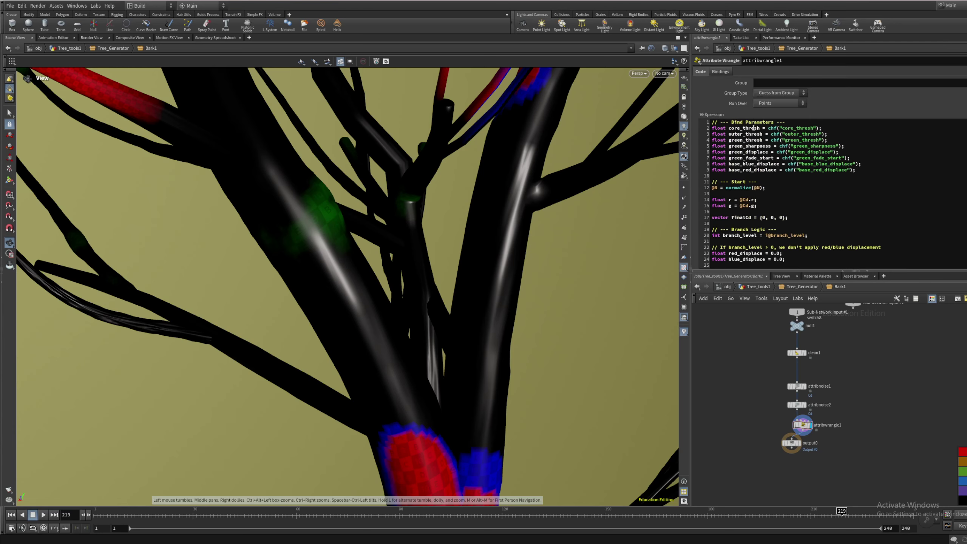
left_click_drag(729, 128, 759, 129)
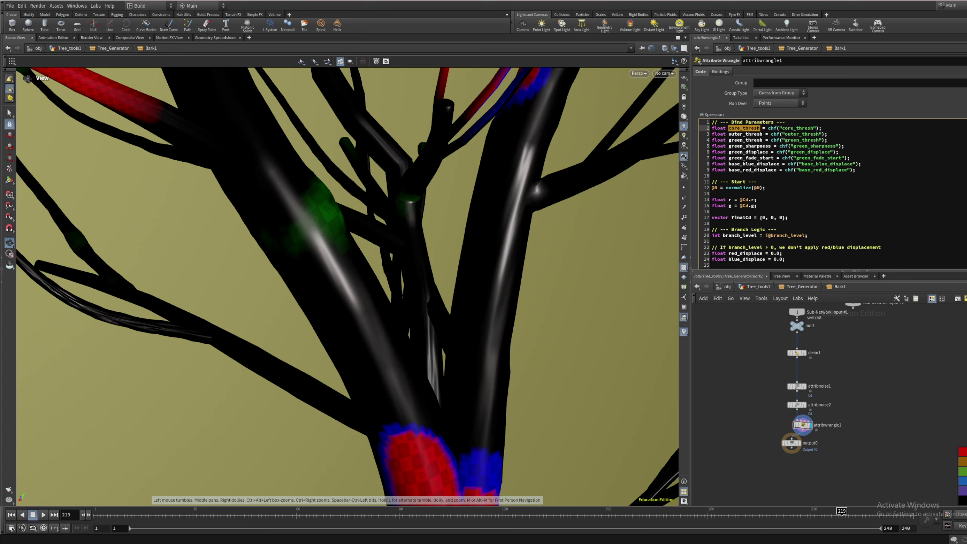
scroll(774, 153, "down", 2)
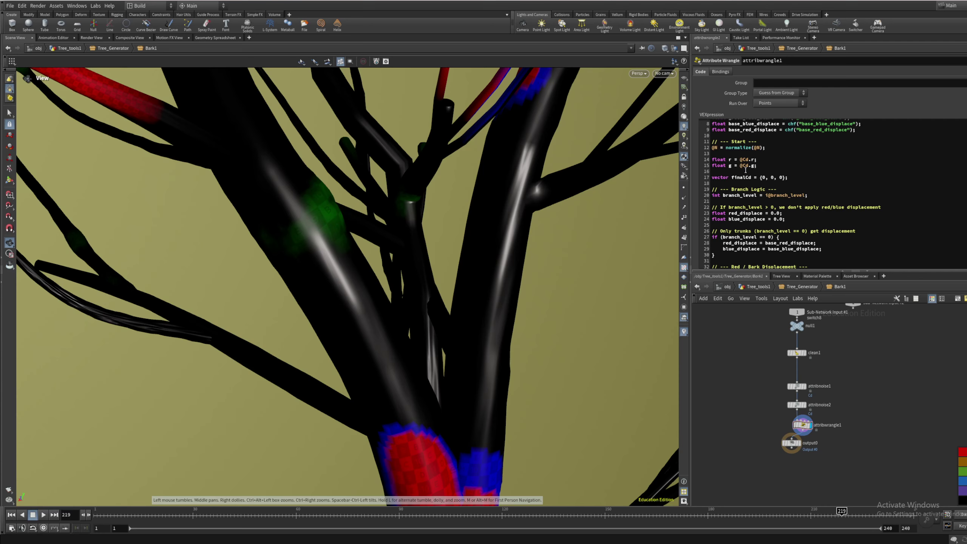
scroll(812, 193, "down", 5)
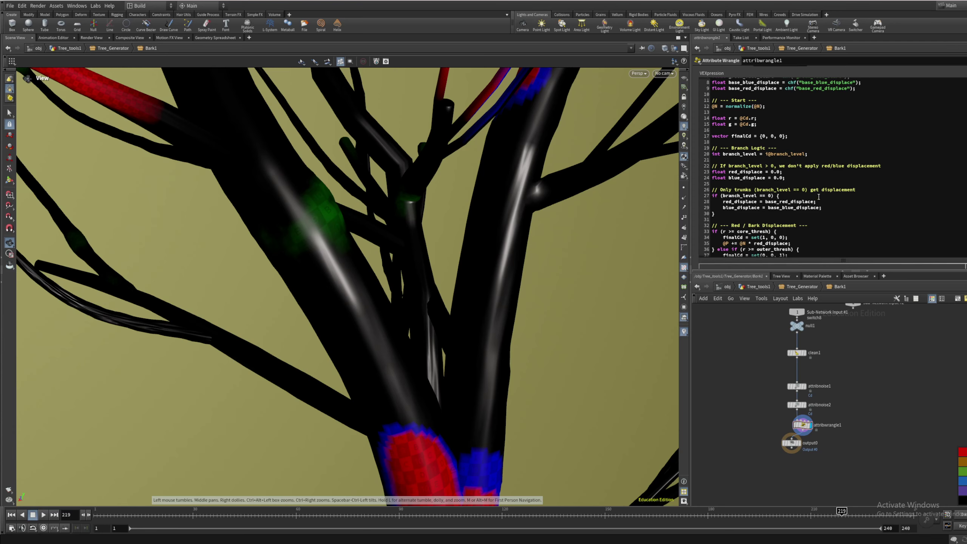
scroll(813, 197, "up", 3)
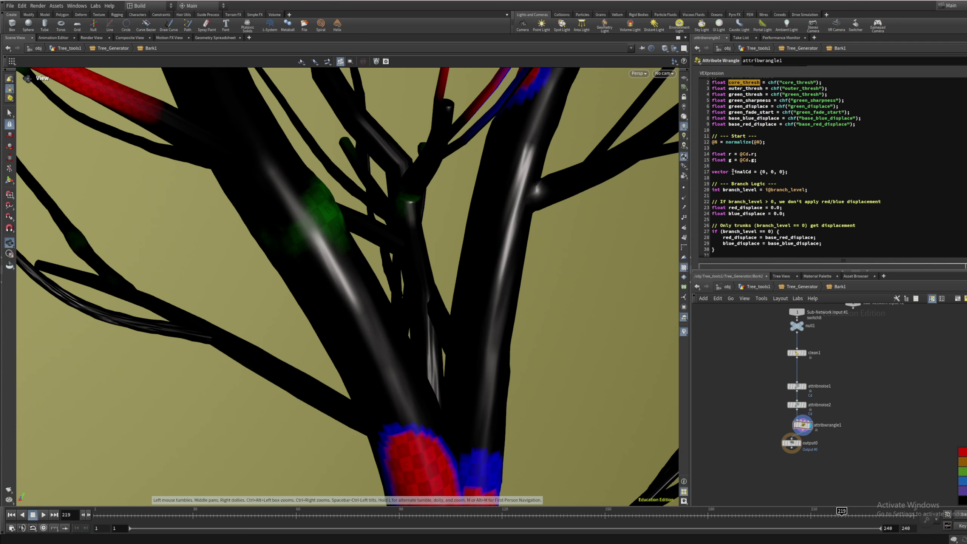
left_click_drag(732, 172, 749, 172)
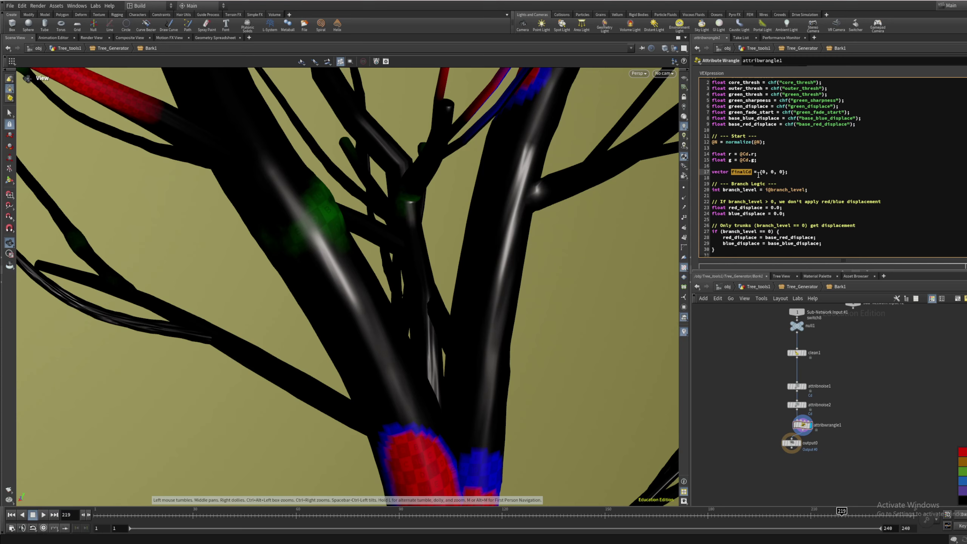
left_click_drag(760, 171, 789, 173)
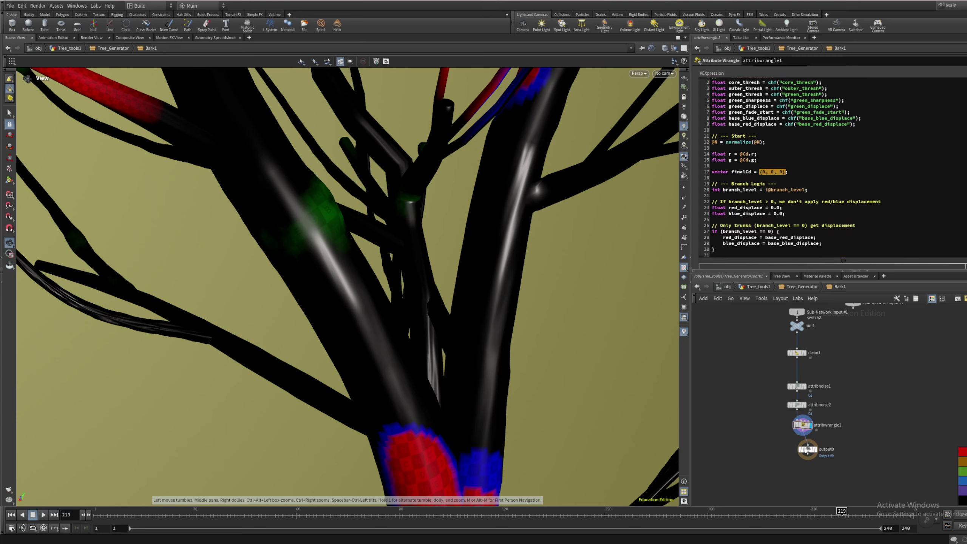
Compare the tree geometry at clean1 with the coloured masks from attribwrangle1 by displaying each node in the viewport
scroll(830, 438, "up", 5)
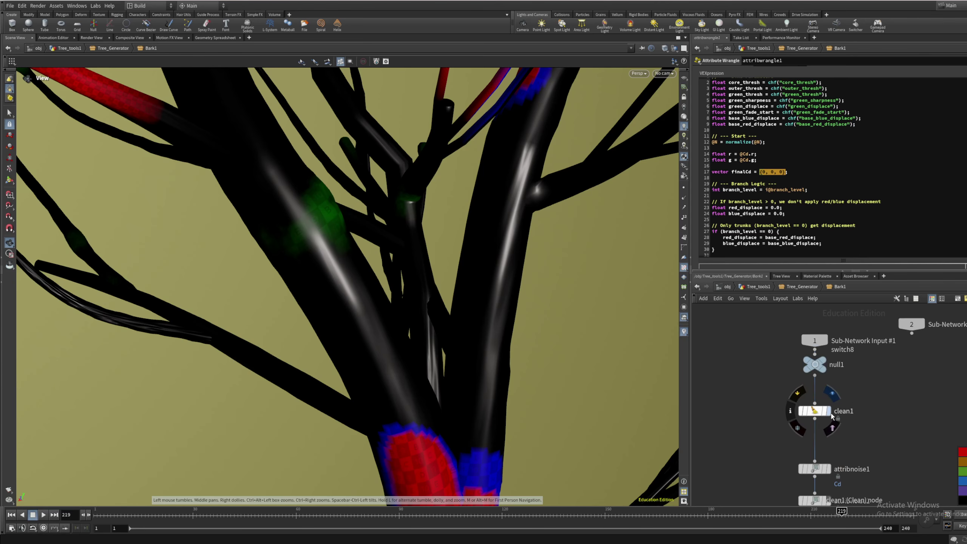
left_click(829, 411)
scroll(859, 460, "down", 3)
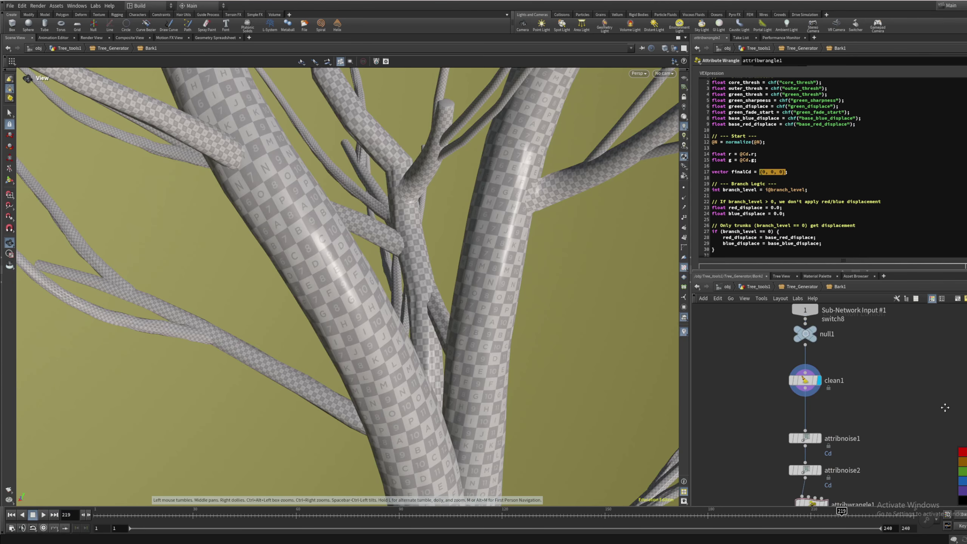
left_click_drag(850, 479, 847, 429)
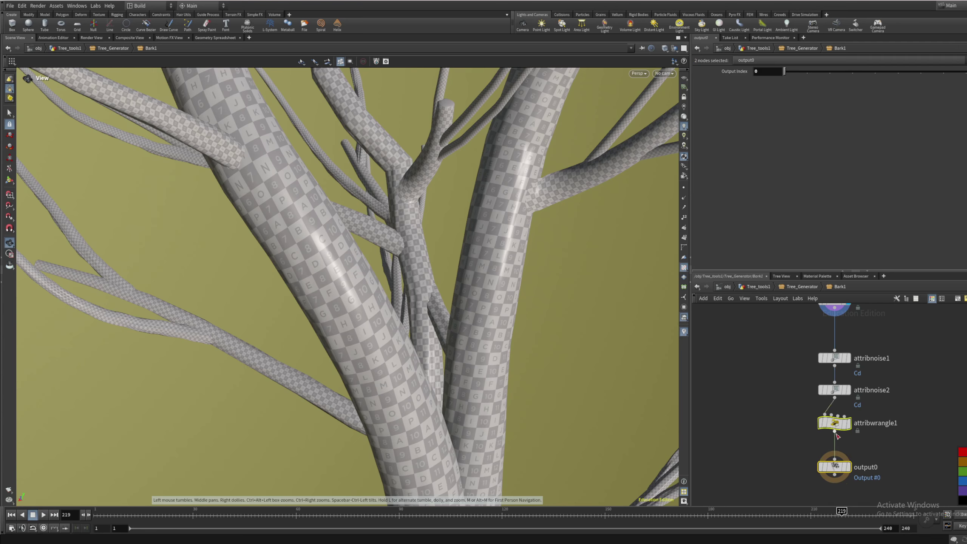
left_click(848, 428)
left_click_drag(594, 433, 398, 371)
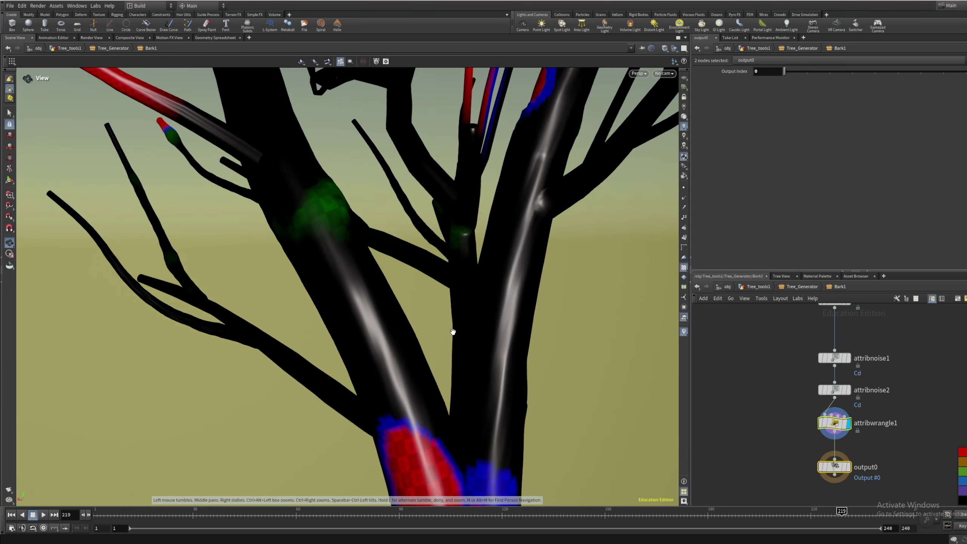
Show the clean1 node's settings and highlight the Cd entry in its removed attributes
scroll(766, 385, "up", 2)
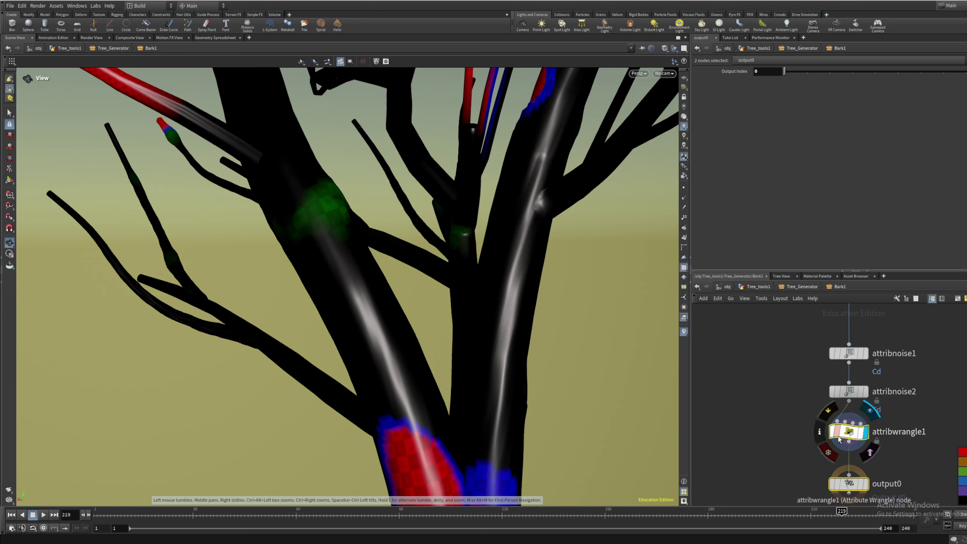
middle_click_drag(841, 371, 857, 422)
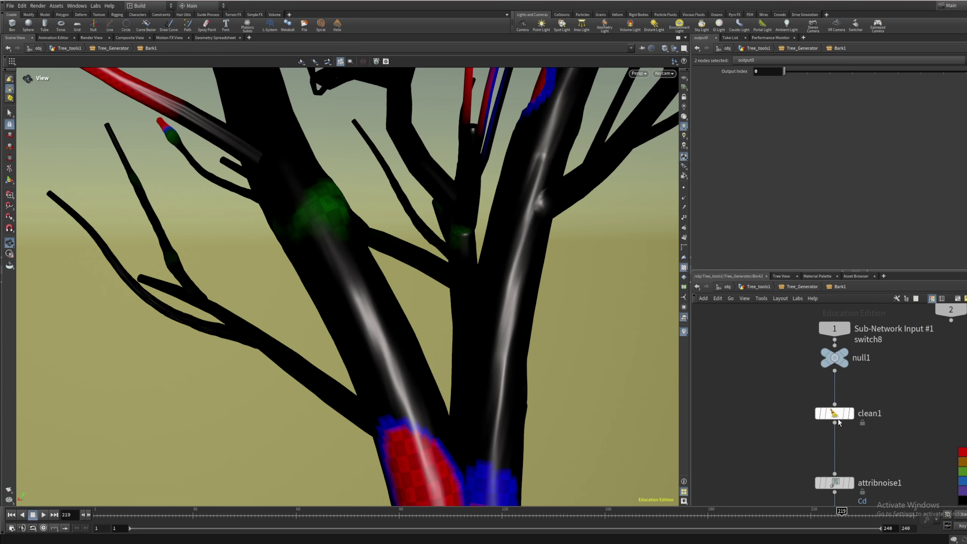
left_click(831, 414)
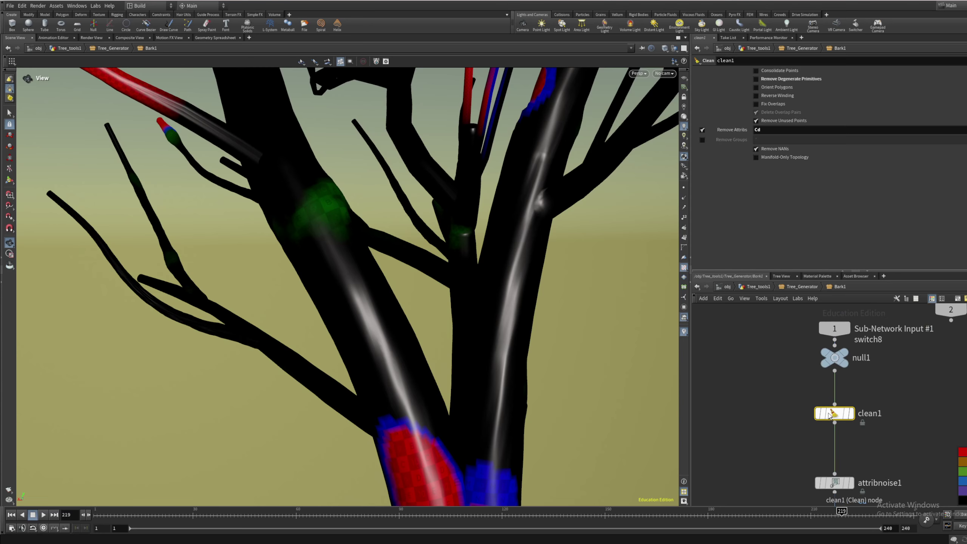
left_click(759, 130)
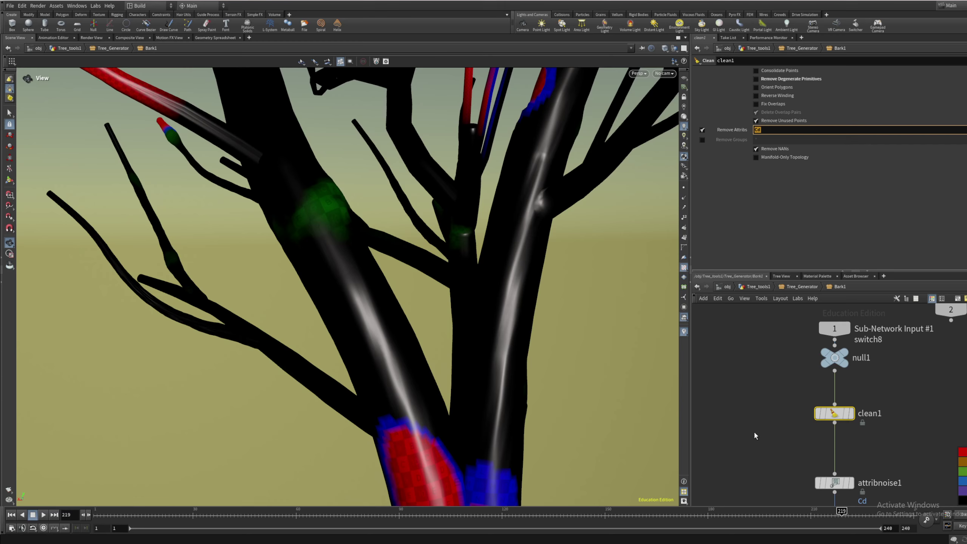
Select attribnoise1, examine its Cd values in the geometry spreadsheet, and show the evaluated Amplitude instead of its expression
middle_click_drag(756, 427, 734, 376)
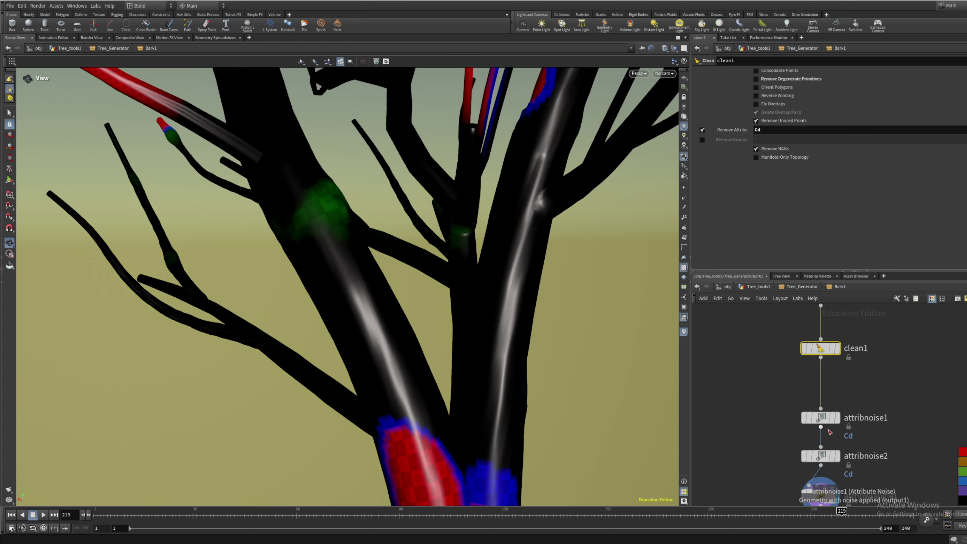
left_click(836, 419)
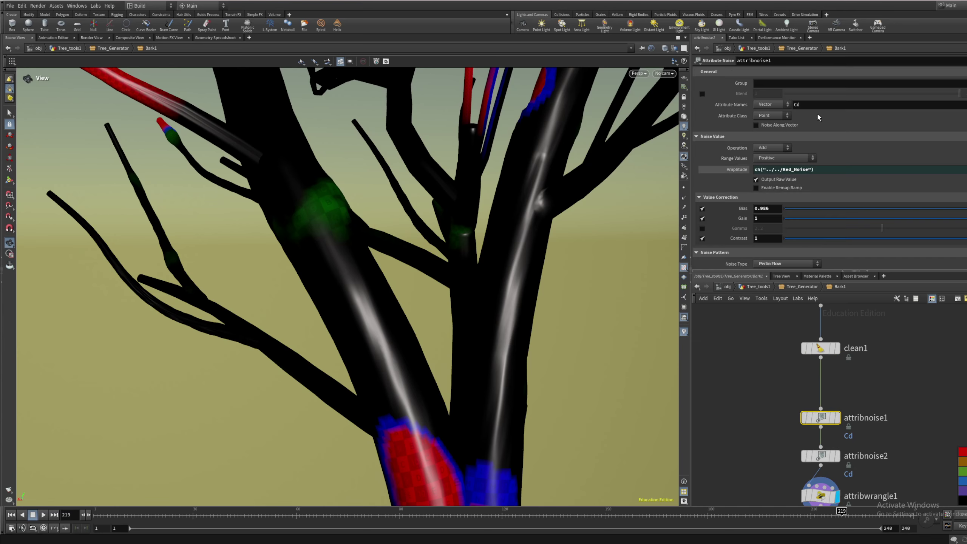
left_click(215, 38)
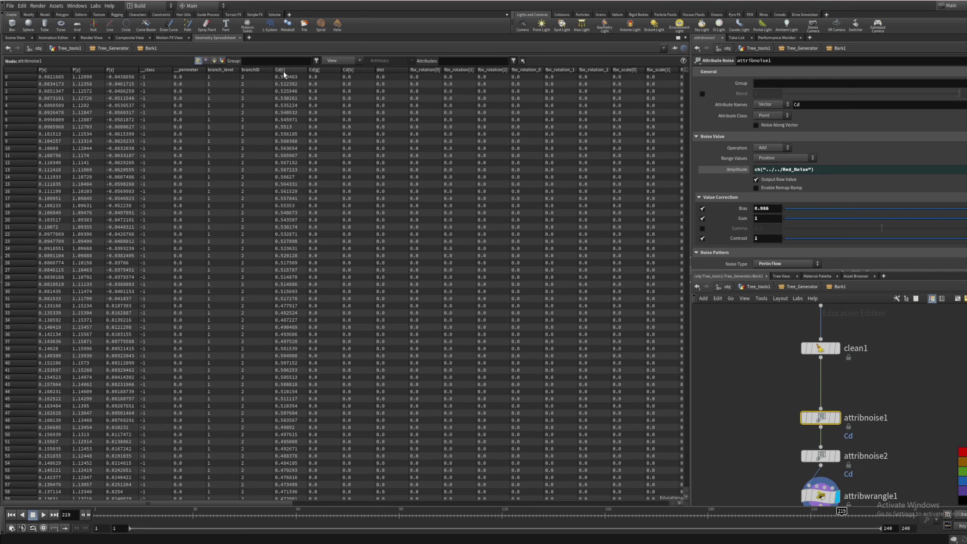
scroll(270, 159, "down", 10)
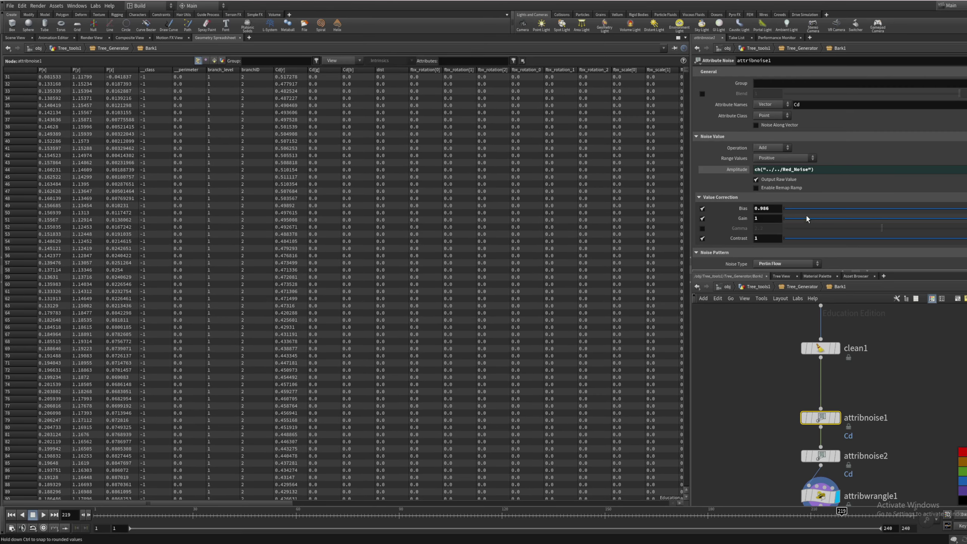
middle_click_drag(905, 414, 903, 348)
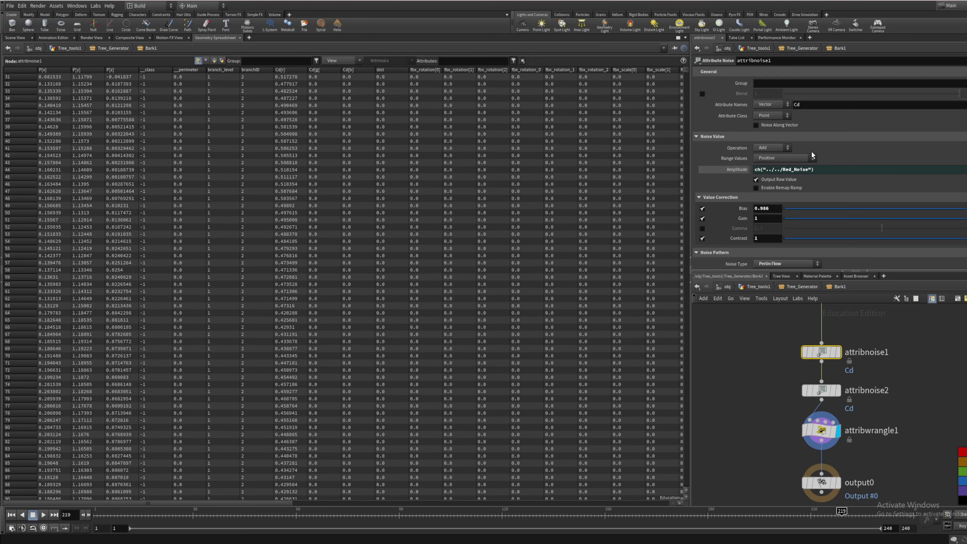
left_click(739, 172)
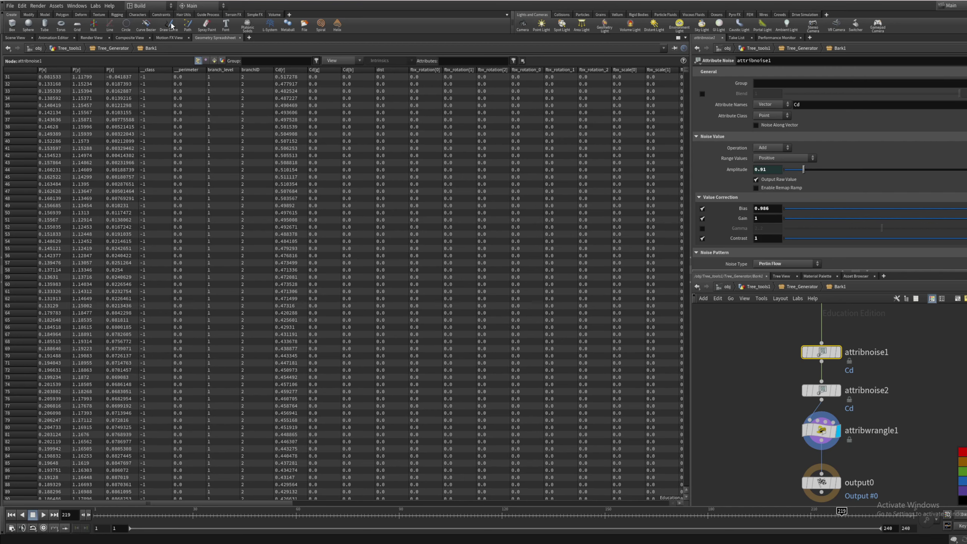
Display attribnoise1 in the scene view and inspect its red noise colour across the trunk and branches
left_click(11, 39)
left_click(836, 353)
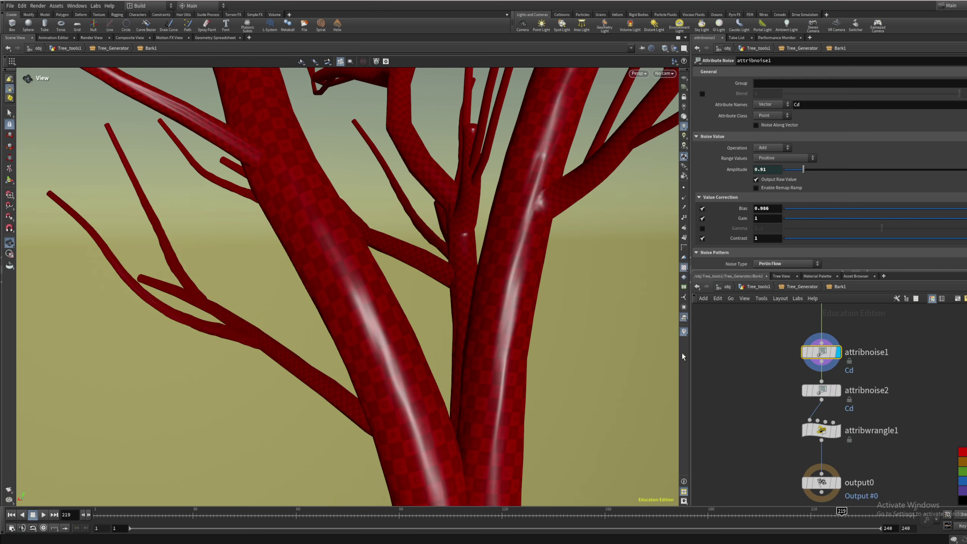
scroll(425, 201, "down", 10)
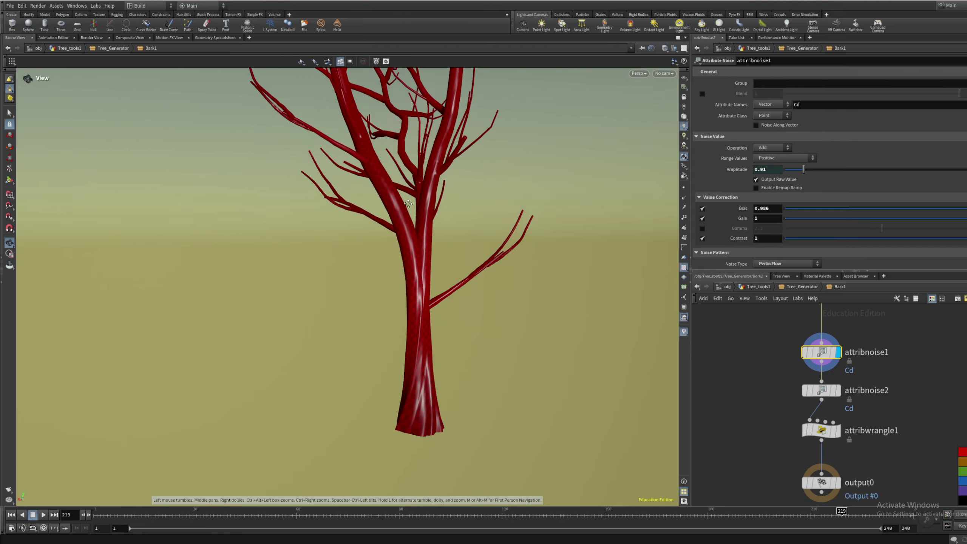
left_click_drag(408, 204, 359, 263)
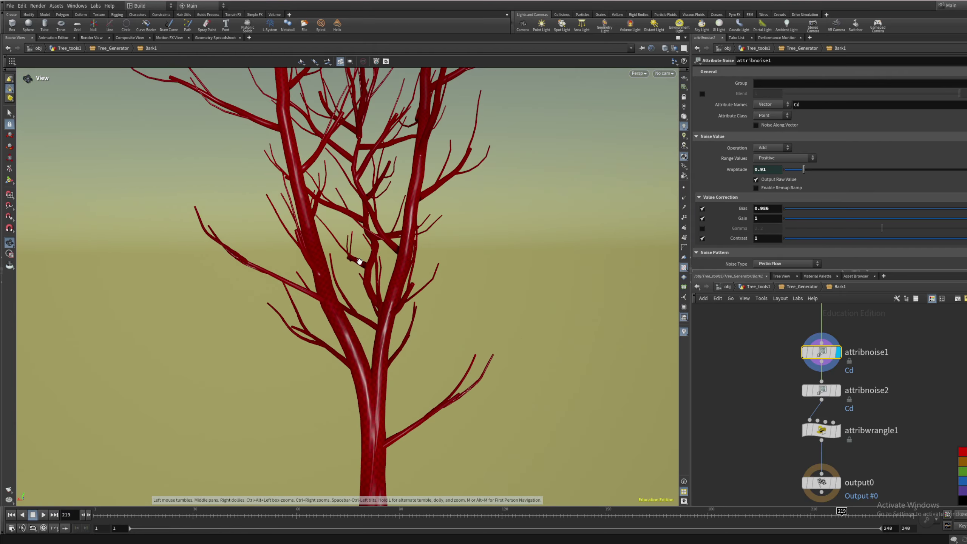
mouse_move(819, 433)
left_mouse_down()
mouse_move(827, 427)
mouse_move(818, 440)
left_mouse_up()
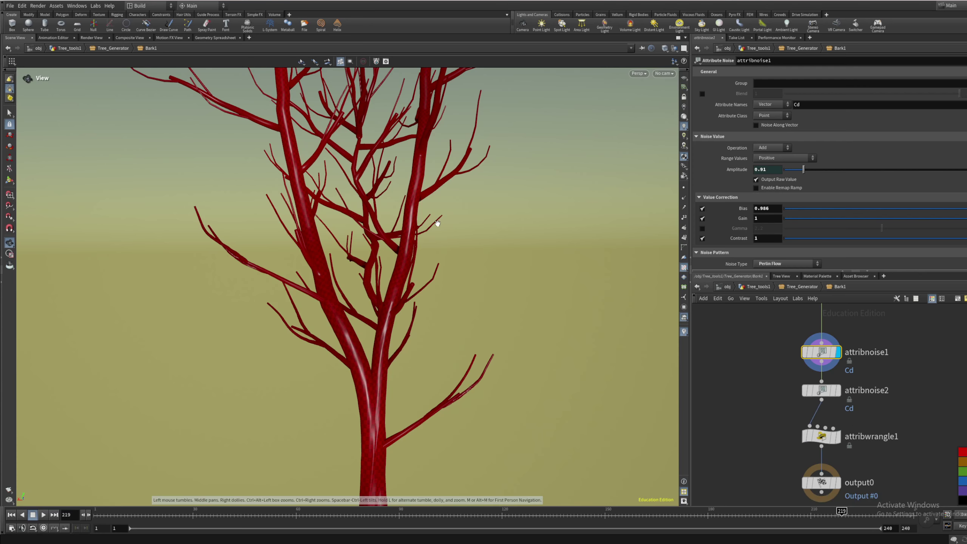
left_click_drag(437, 223, 498, 491)
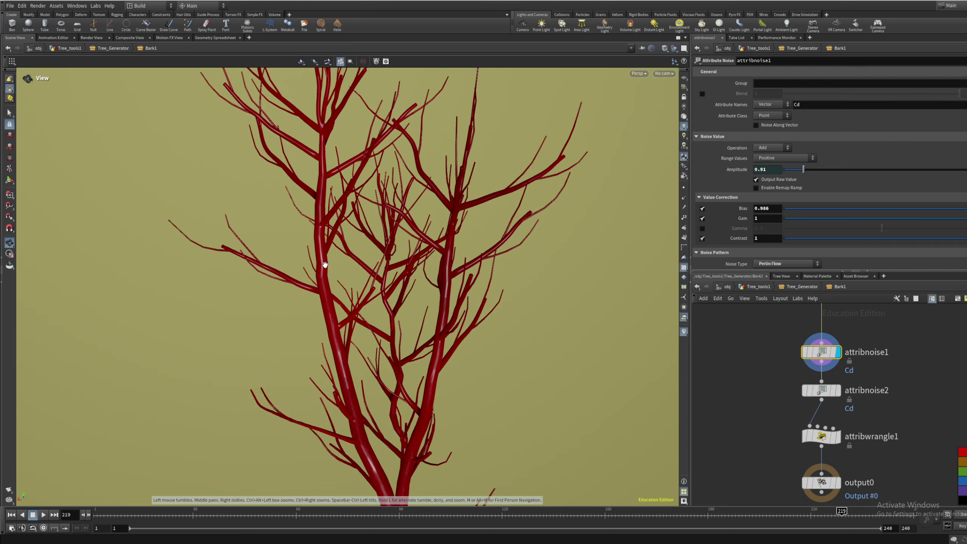
Display attribnoise2, inspect the combined red and green noise on the tree, and show the node's parameters
left_click(837, 391)
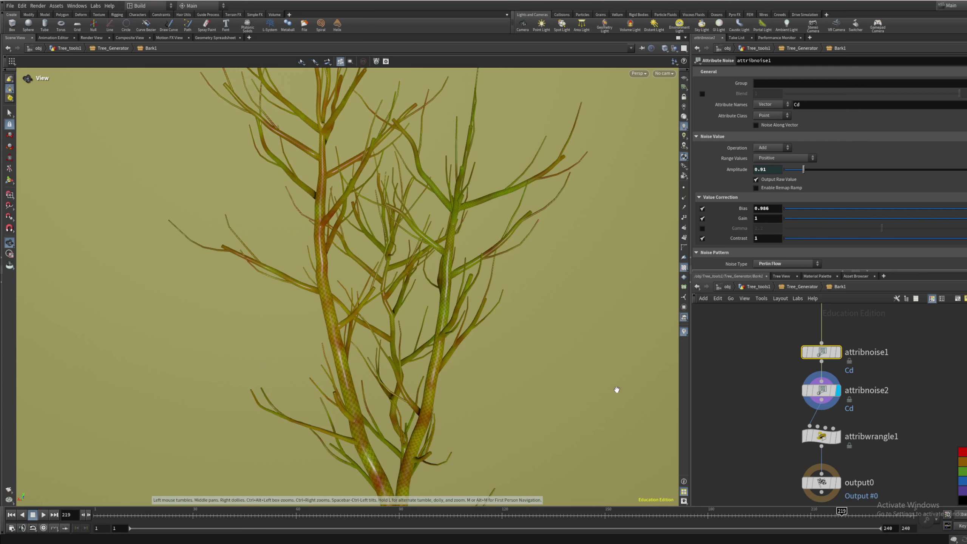
left_click_drag(417, 383, 393, 169)
left_click_drag(417, 346, 436, 317)
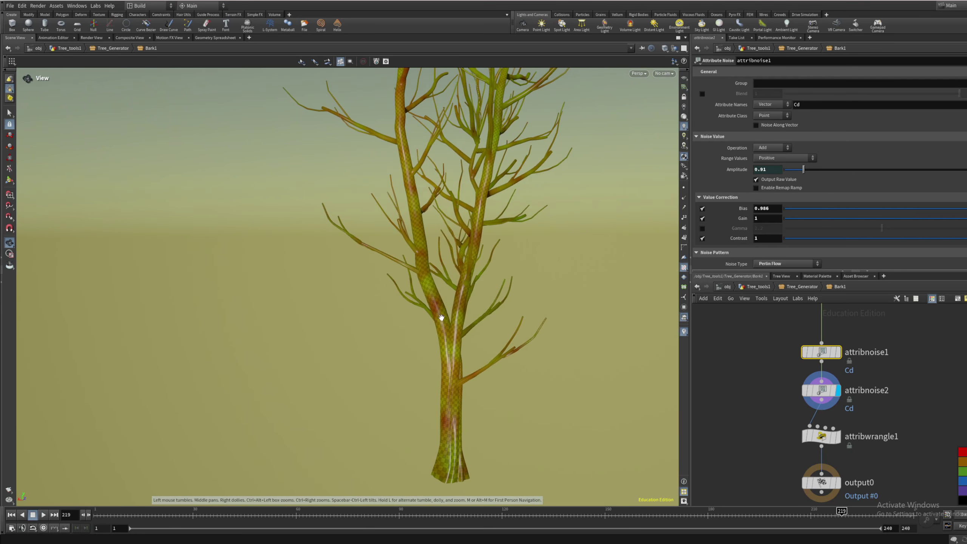
left_click(823, 389)
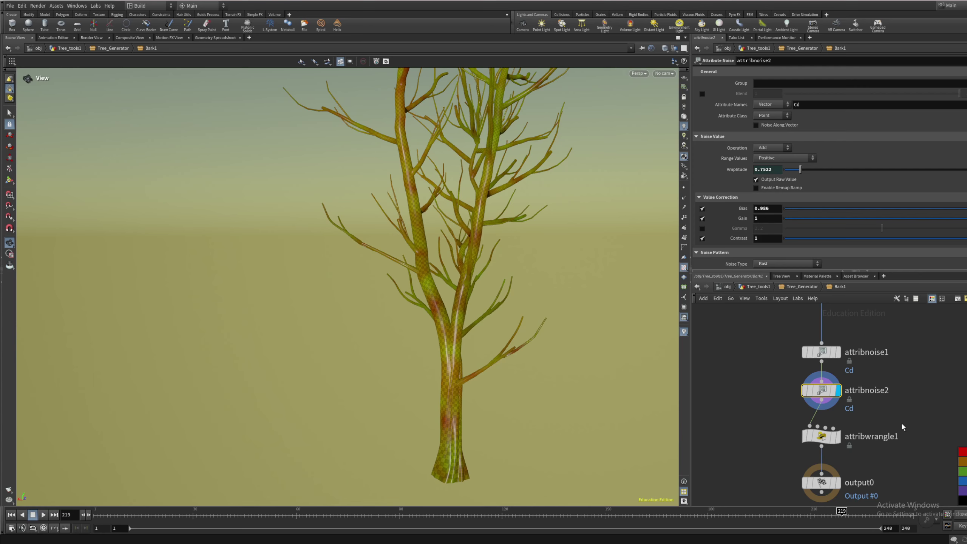
Display attribwrangle1, inspect its colour masks on the tree, and examine the branch_level declaration in its VEX code
left_click(837, 437)
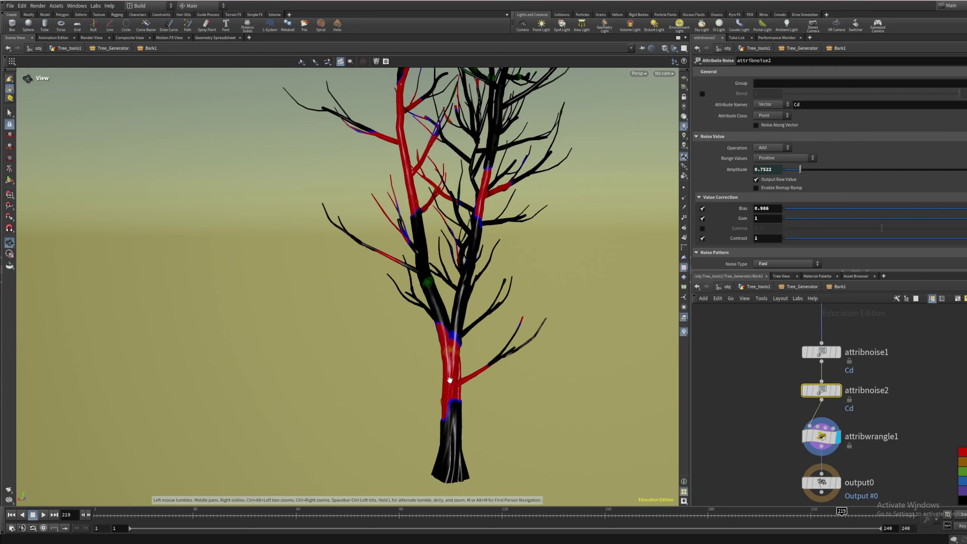
scroll(450, 379, "up", 3)
left_click(823, 437)
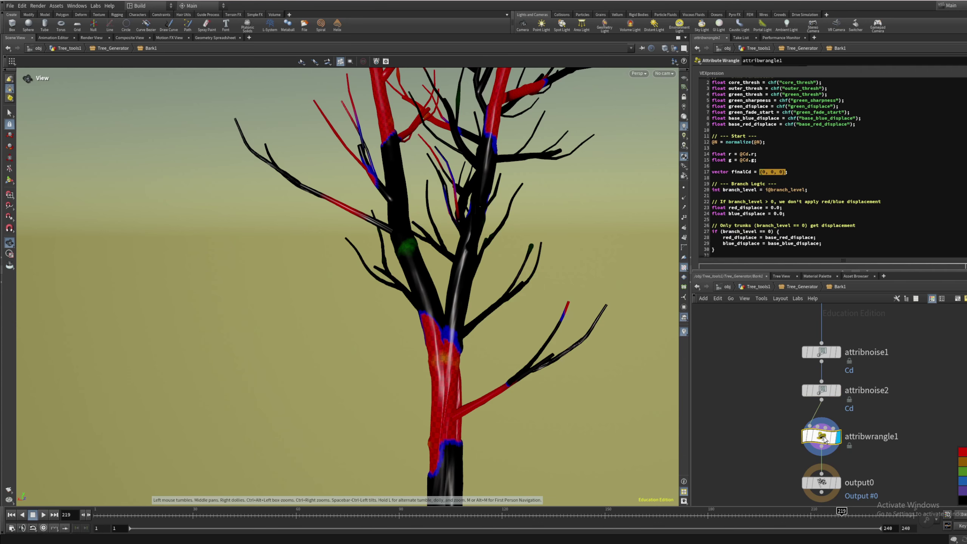
scroll(914, 201, "up", 2)
scroll(895, 208, "down", 1)
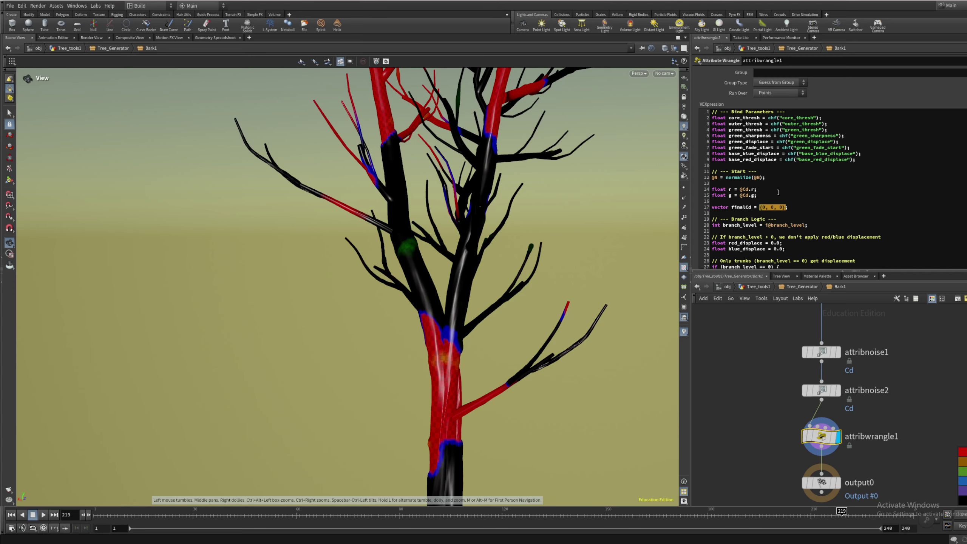
left_click_drag(713, 225, 758, 228)
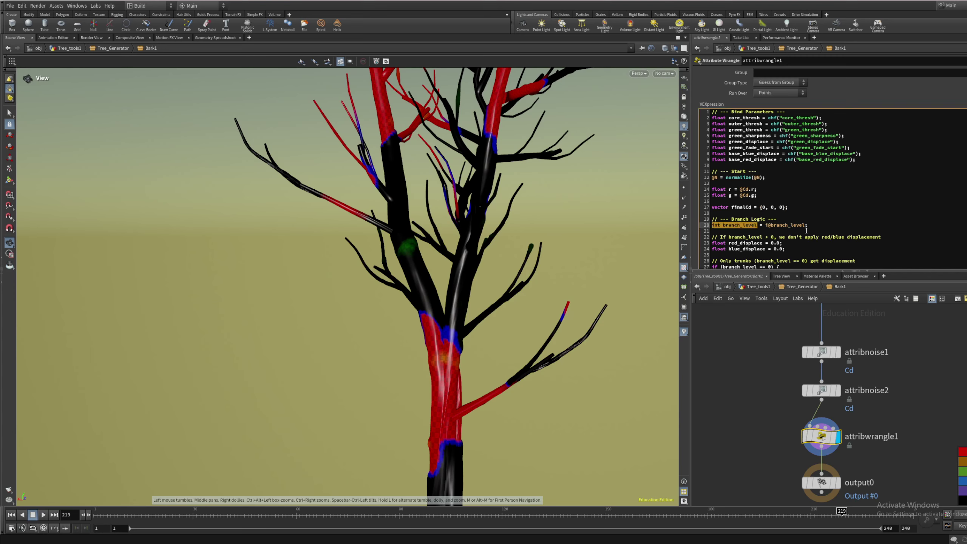
Show attribwrangle1's point attributes in the geometry spreadsheet and read the green displacement line in its VEX code
left_click(218, 38)
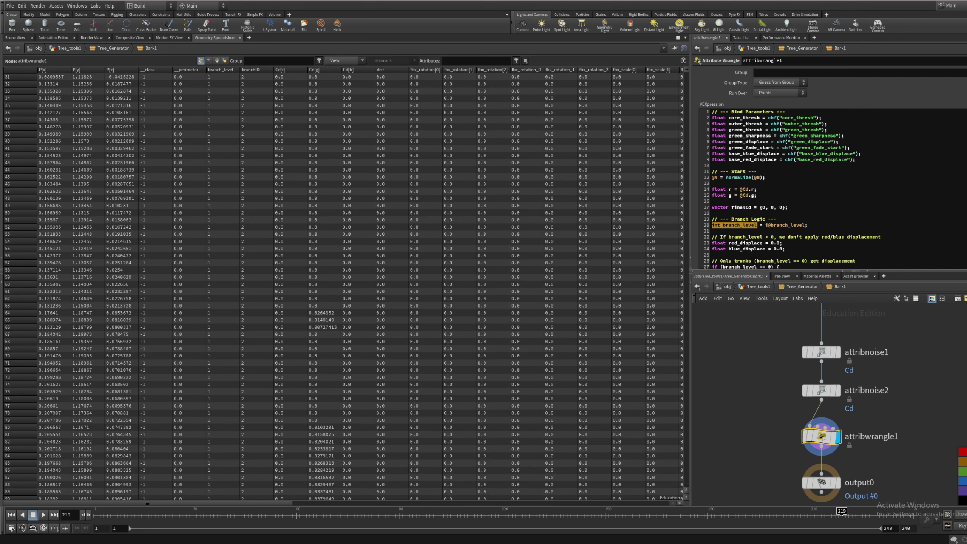
scroll(792, 188, "down", 10)
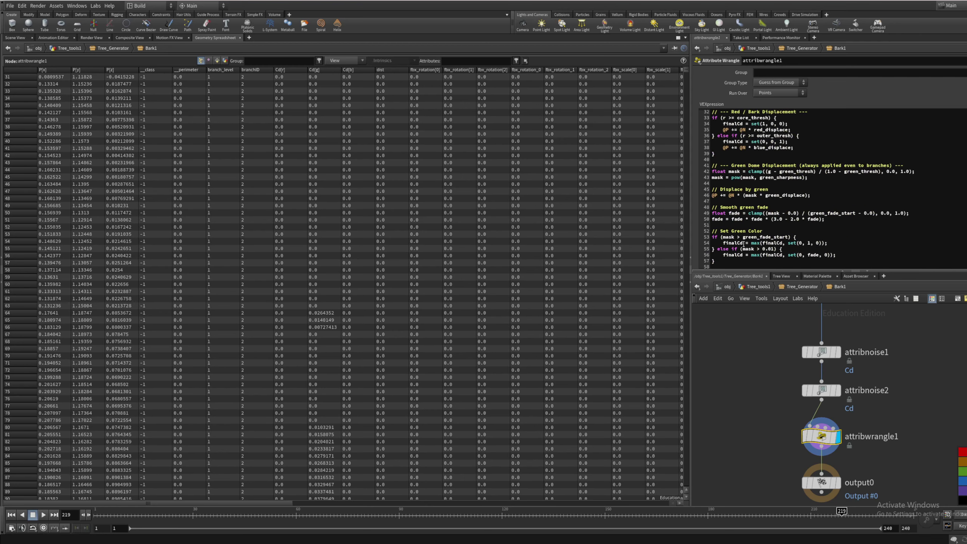
left_click_drag(713, 196, 809, 197)
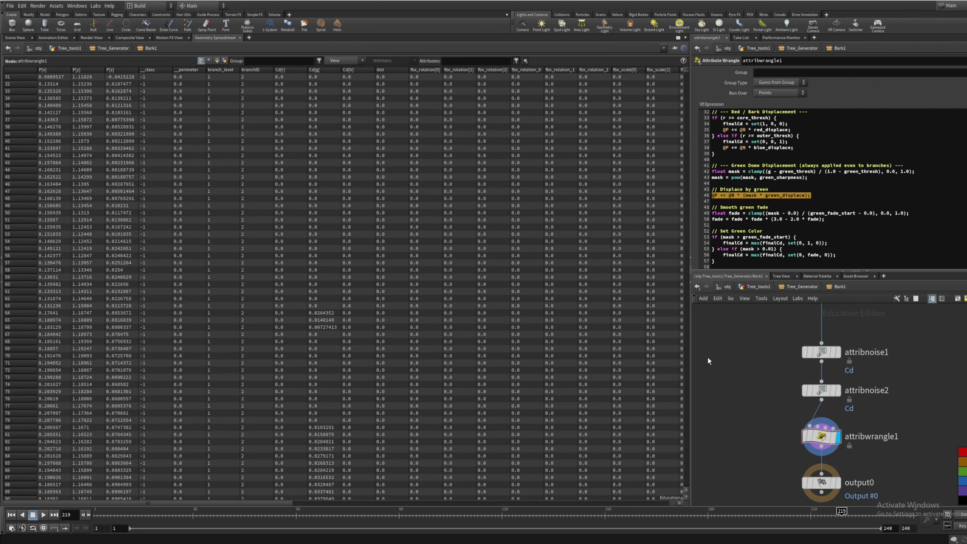
scroll(754, 208, "up", 10)
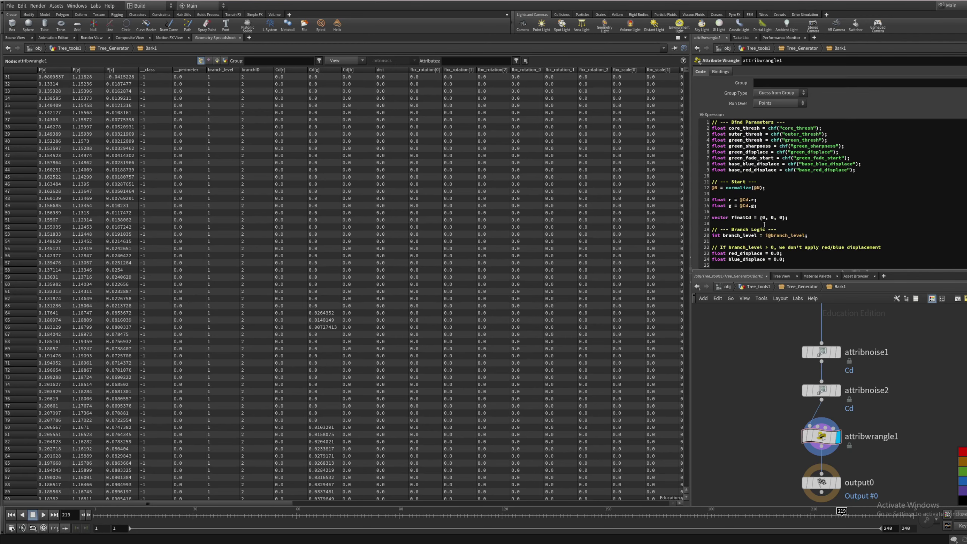
Compare the branch_level reference in the Branch Logic code with the branch_level column of the geometry spreadsheet
left_click(803, 240)
type("level")
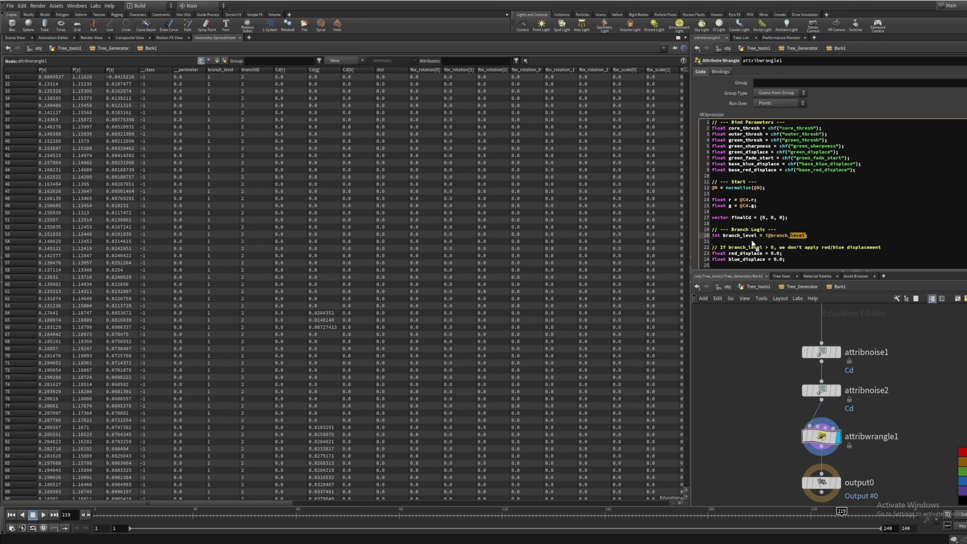
key("BackSpace")
key("BackSpace")
key("BackSpace")
key("BackSpace")
key("BackSpace")
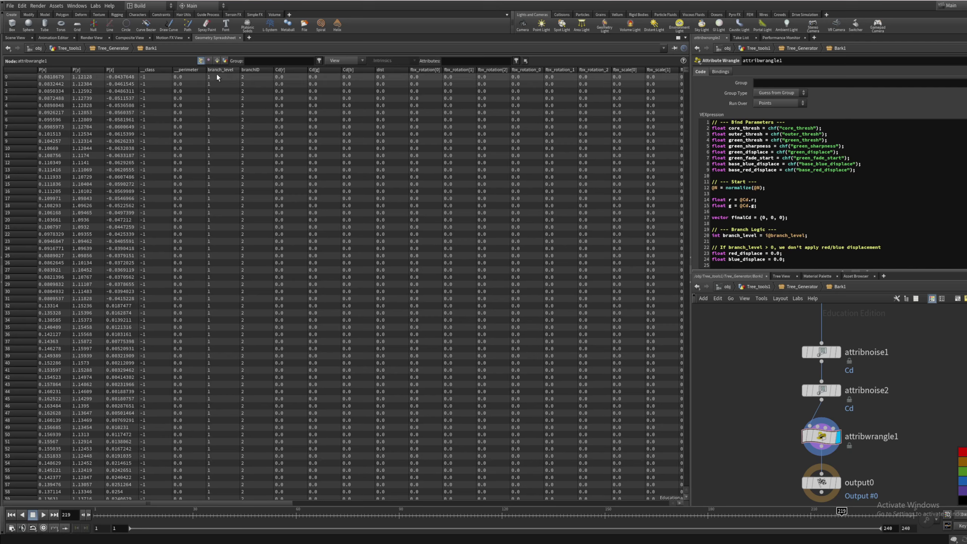
mouse_move(685, 72)
left_mouse_down()
mouse_move(704, 214)
mouse_move(696, 450)
mouse_move(706, 478)
mouse_move(696, 64)
left_mouse_up()
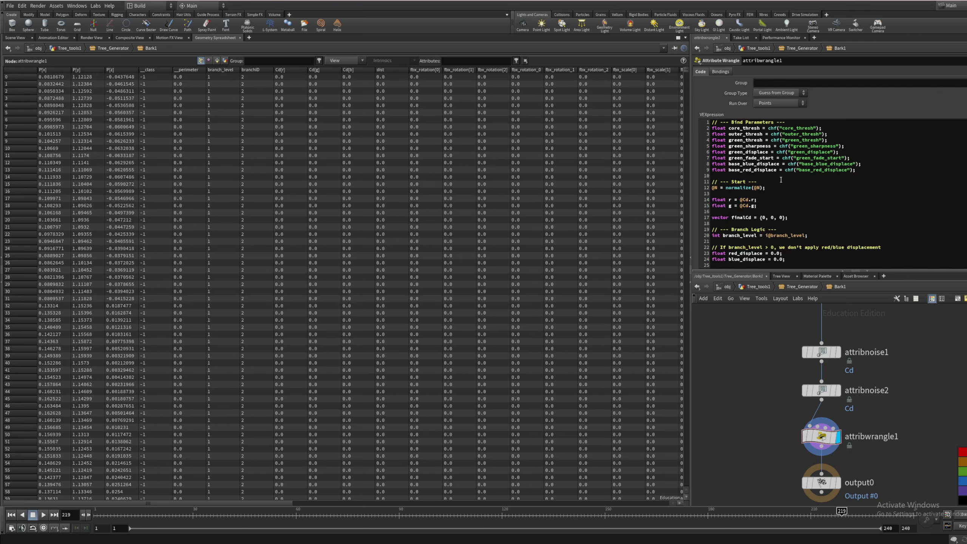
Examine the default red_displace and blue_displace declarations and the branch_level == 0 condition that applies the base displacements to trunks
scroll(780, 180, "down", 2)
scroll(718, 202, "down", 2)
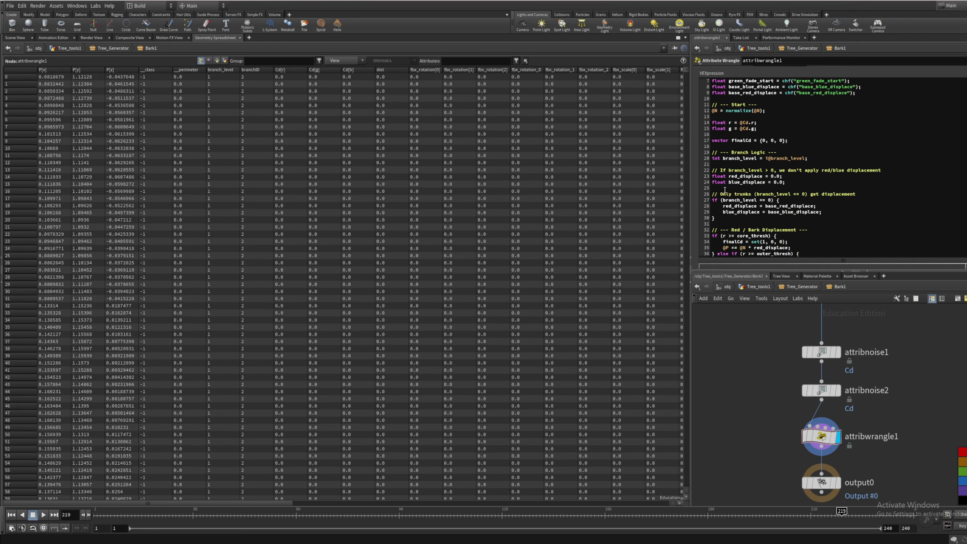
left_click_drag(728, 176, 763, 184)
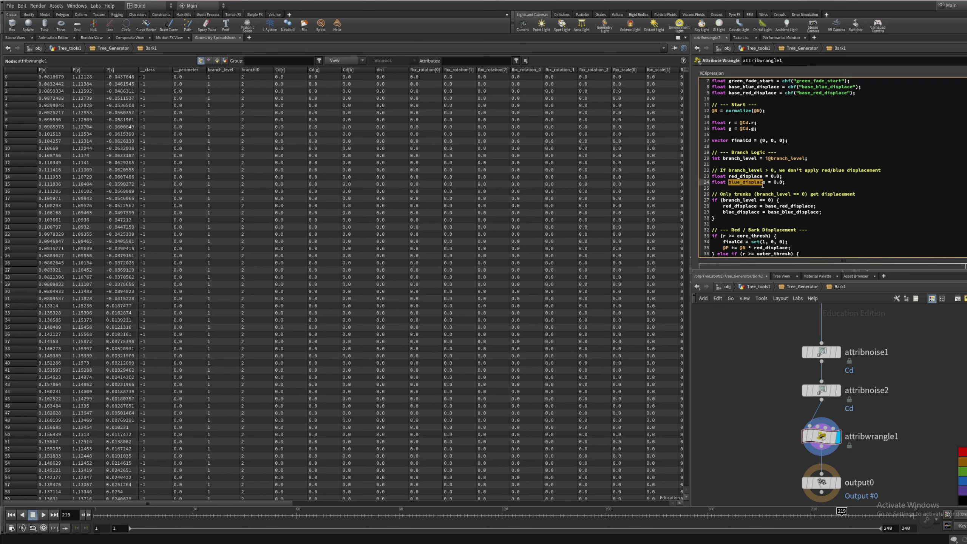
left_click(816, 176)
left_click_drag(724, 206, 818, 214)
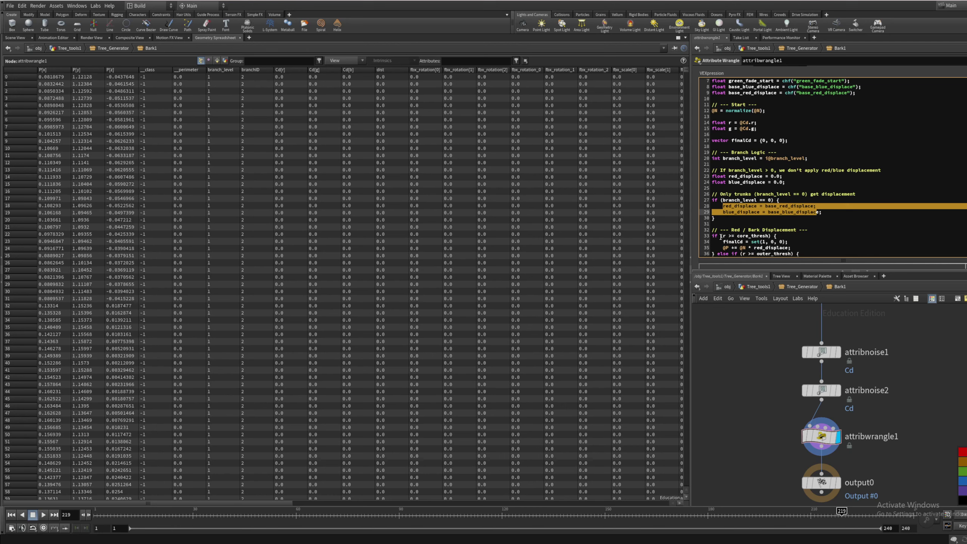
left_click(769, 199)
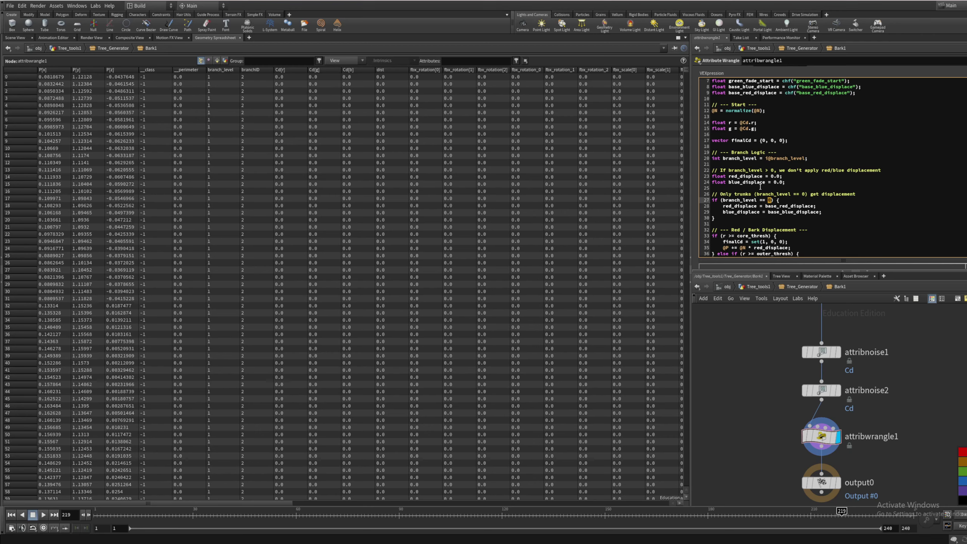
Examine the Red / Bark Displacement section of the VEX code and its core_thresh comparison
scroll(760, 186, "down", 3)
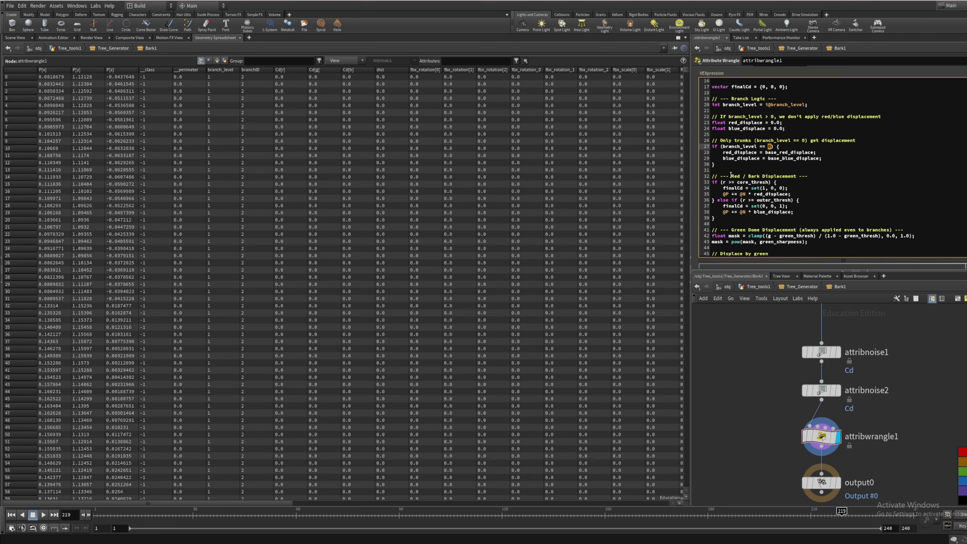
left_click_drag(731, 175, 799, 177)
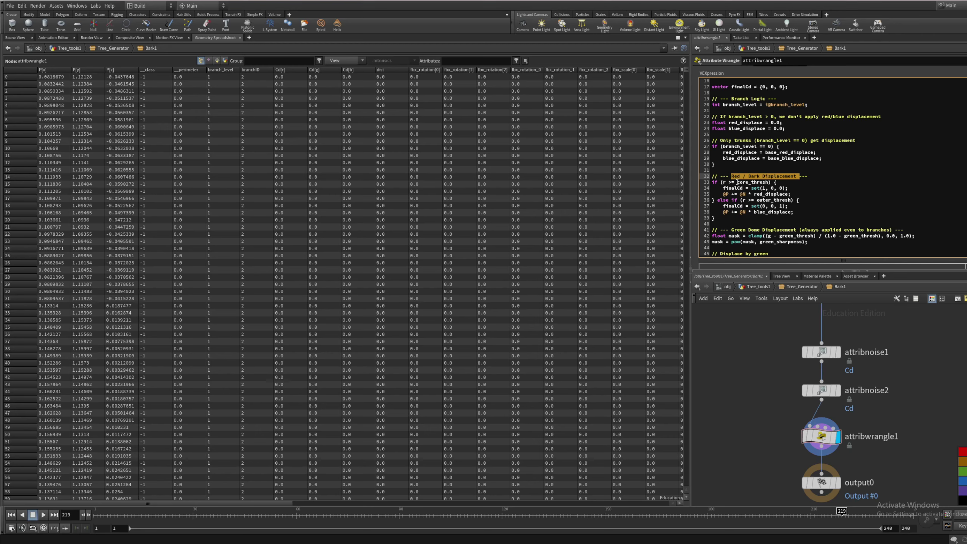
left_click_drag(737, 182, 765, 182)
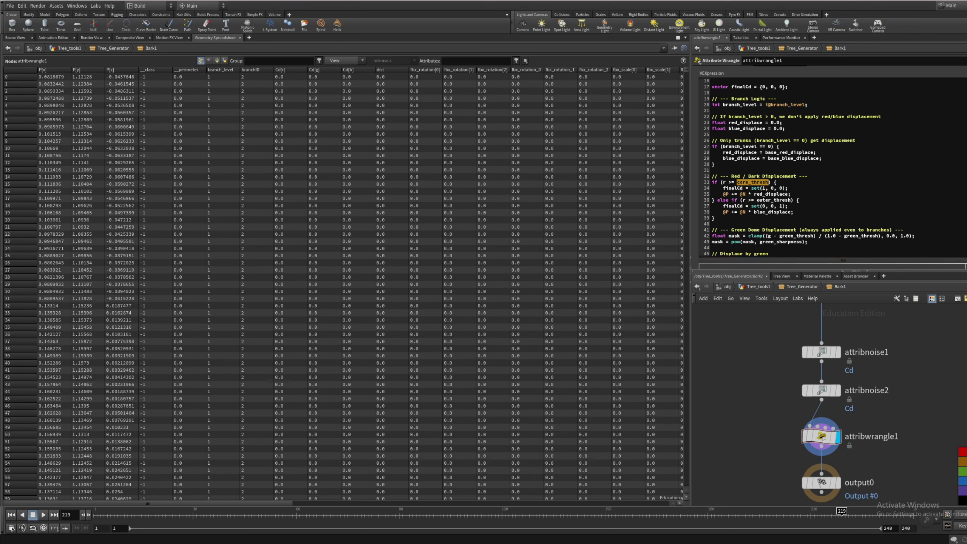
Return to the scene view and show the evaluated value of attribwrangle1's core_thresh parameter instead of its expression
left_click(23, 38)
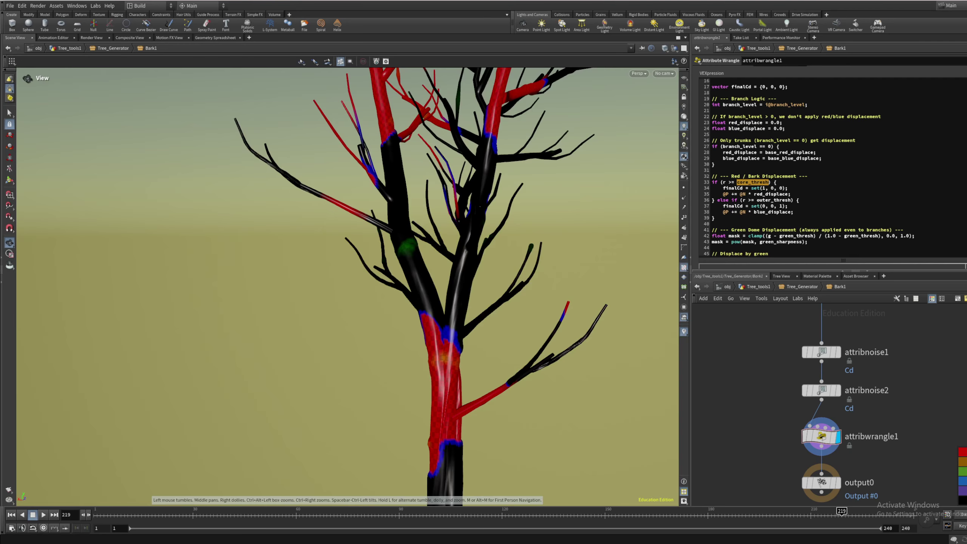
scroll(731, 248, "down", 5)
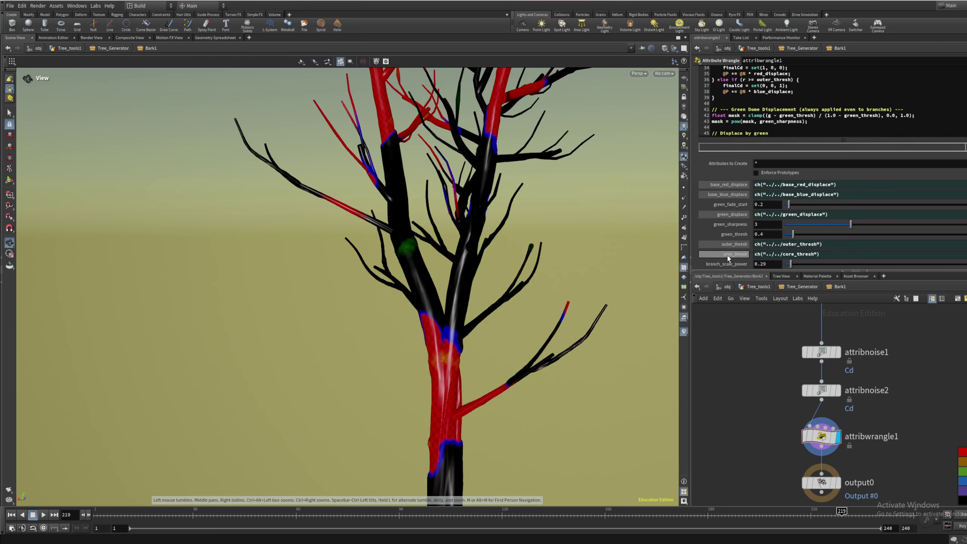
left_click(735, 254, "ctrl+shift")
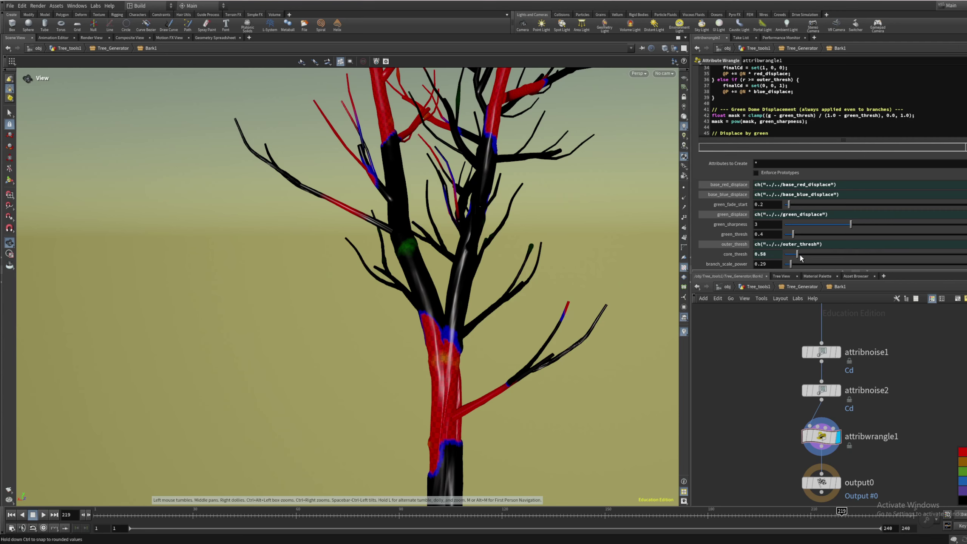
Try a core_thresh of 0.65, restore it to 0.58, and show outer_thresh's evaluated value instead of its expression
left_click_drag(798, 258, 800, 265)
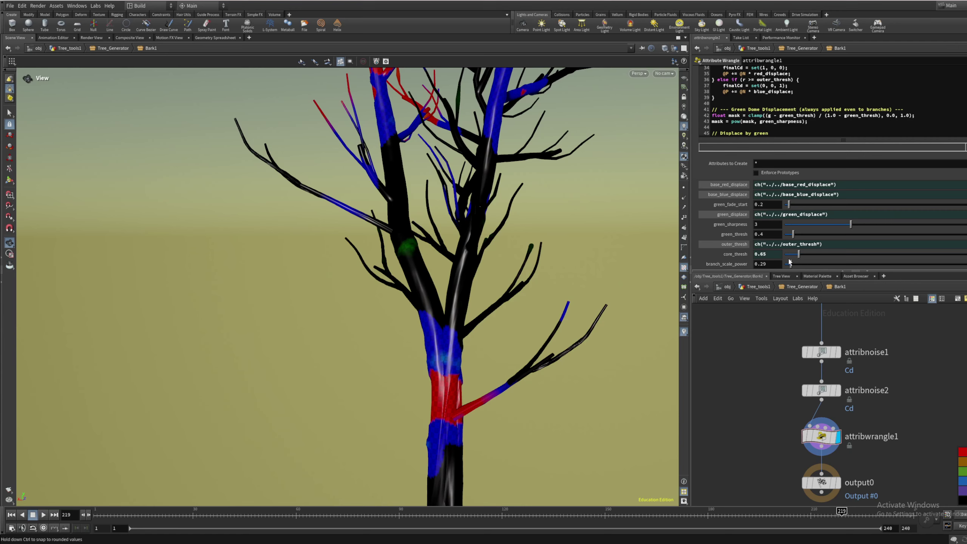
left_click(797, 254)
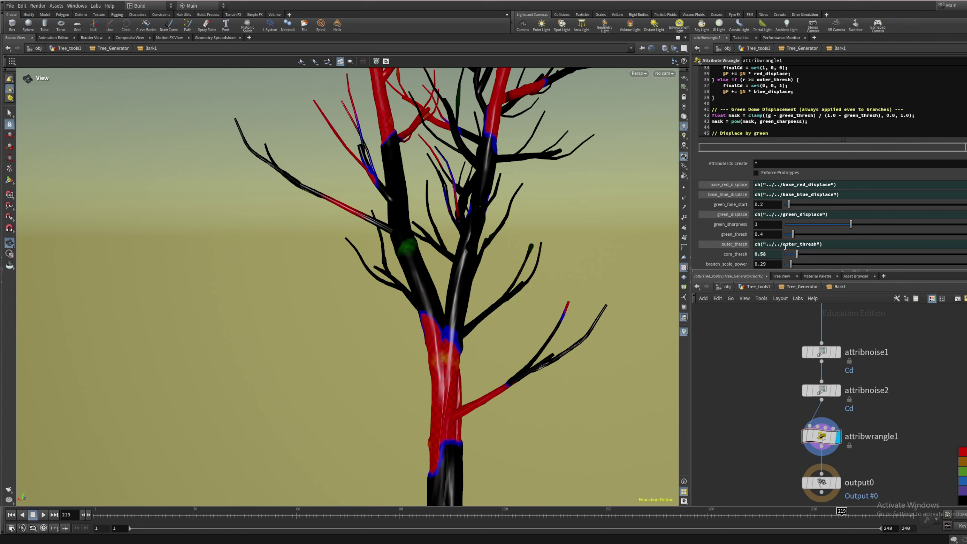
left_click(735, 244, "ctrl+shift")
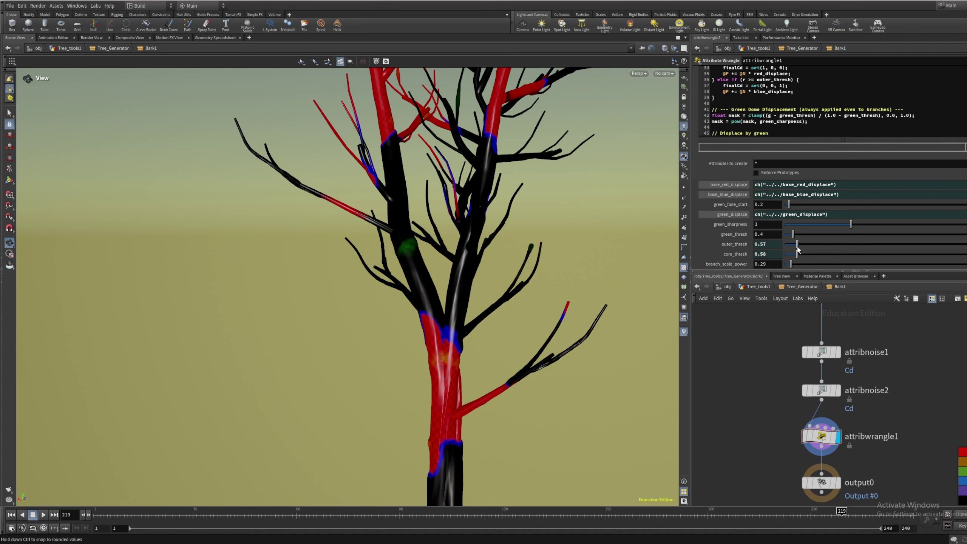
left_click_drag(797, 247, 795, 252)
left_click_drag(798, 254, 796, 258)
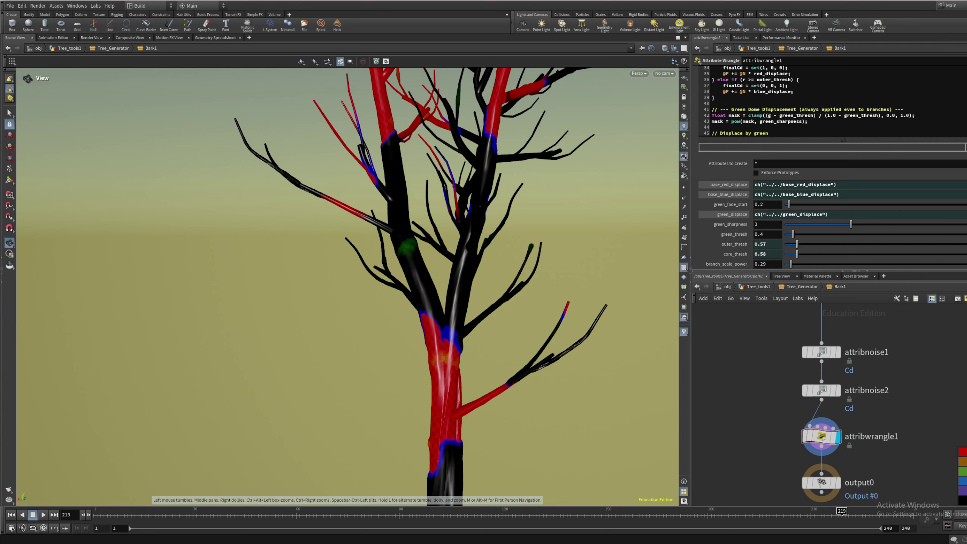
scroll(819, 206, "up", 6)
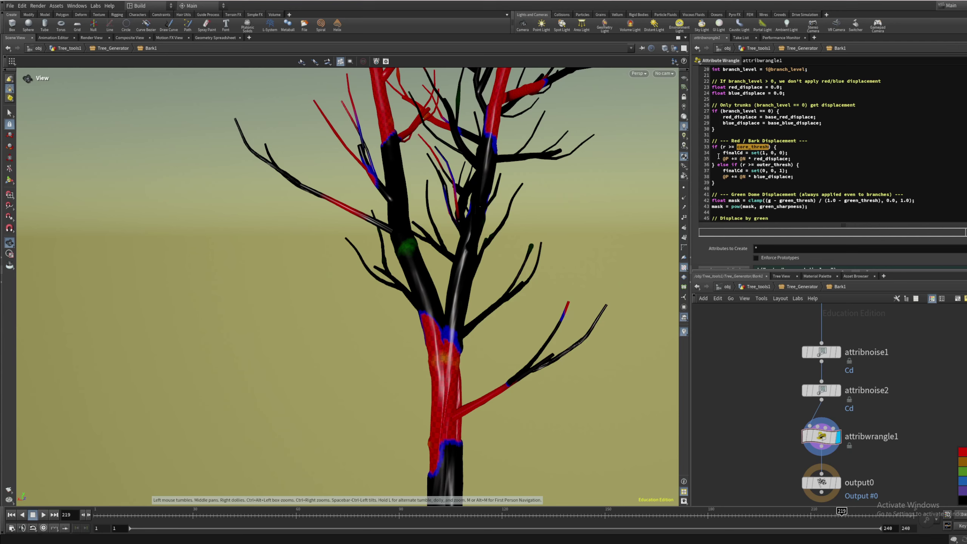
scroll(719, 144, "up", 8)
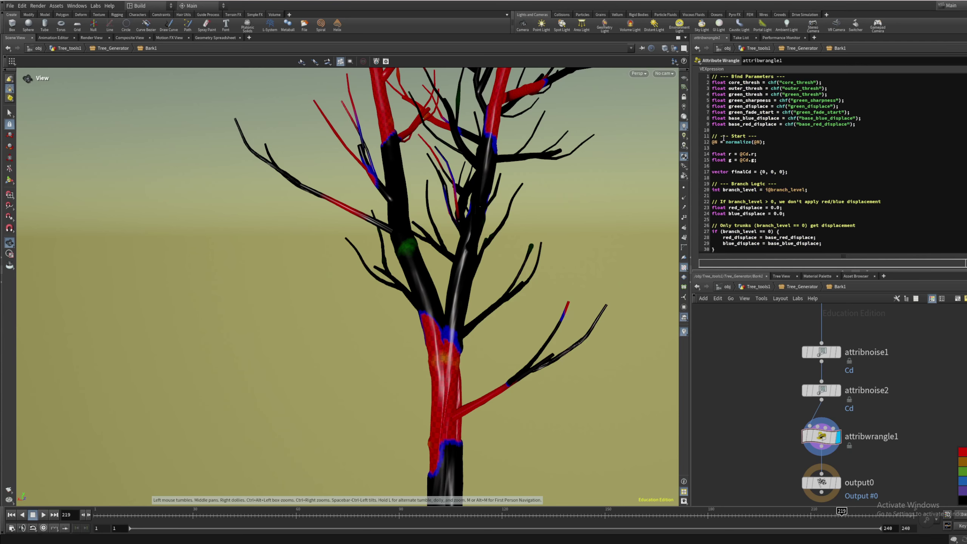
double_click(728, 154)
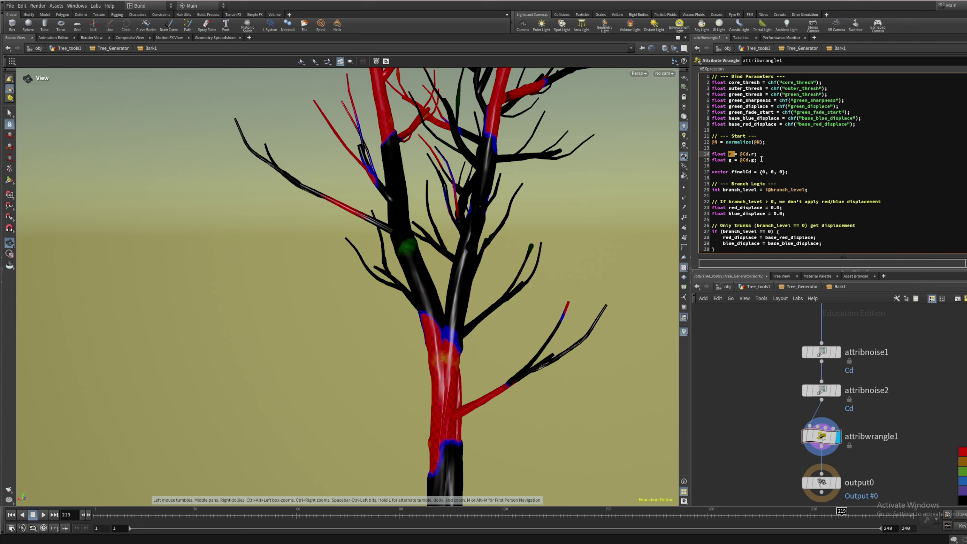
scroll(762, 159, "down", 4)
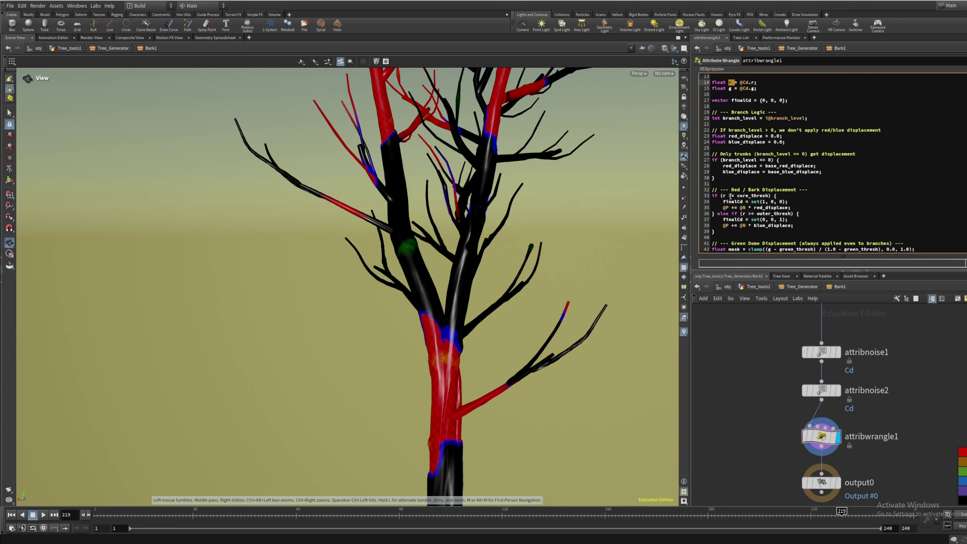
scroll(948, 186, "down", 5)
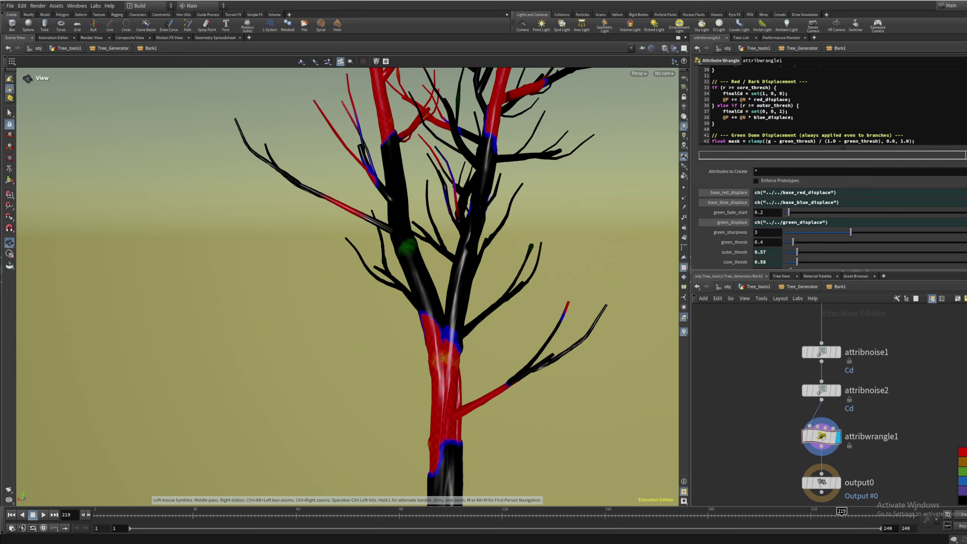
scroll(948, 186, "up", 4)
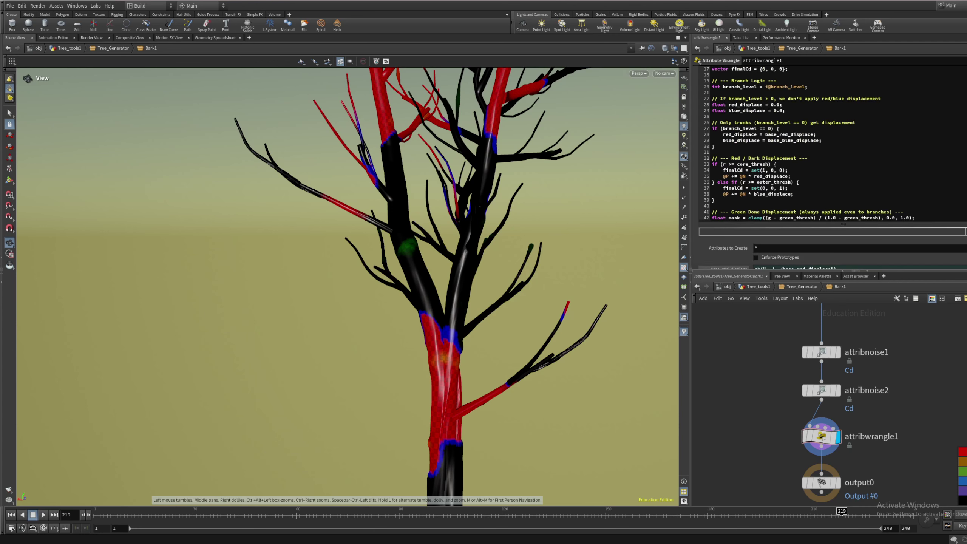
scroll(833, 168, "up", 3)
scroll(829, 205, "down", 3)
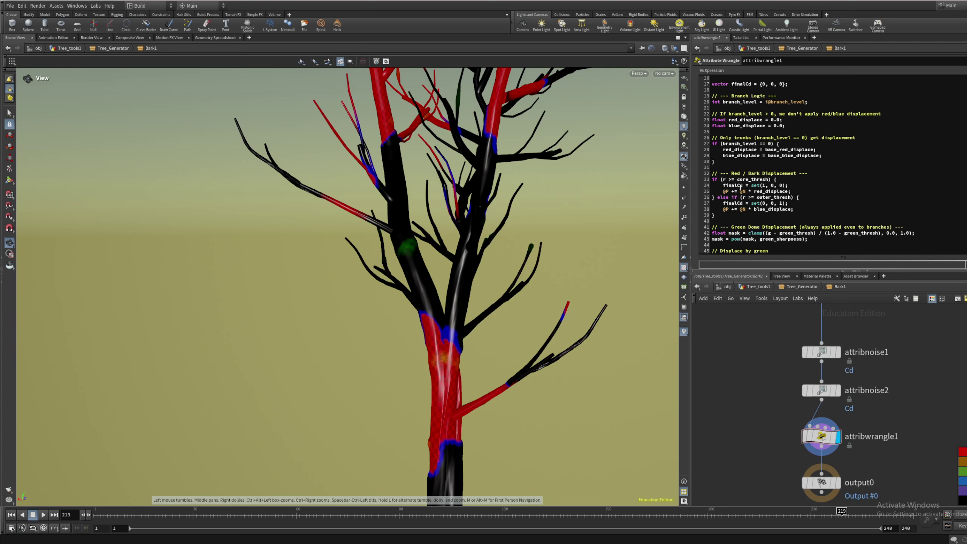
Compare the components of finalCd = set(1, 0, 0) with the red area on the trunk
double_click(763, 186)
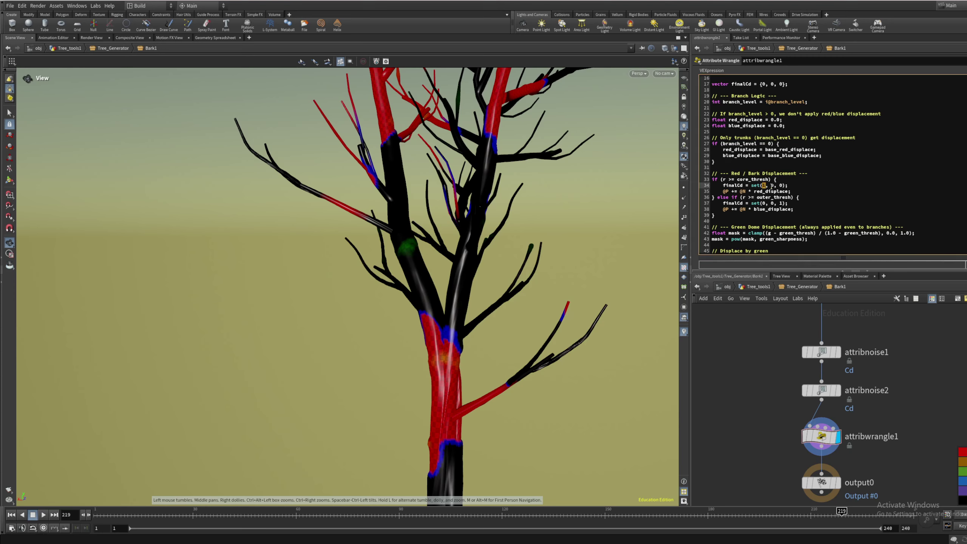
double_click(772, 185)
scroll(477, 350, "up", 8)
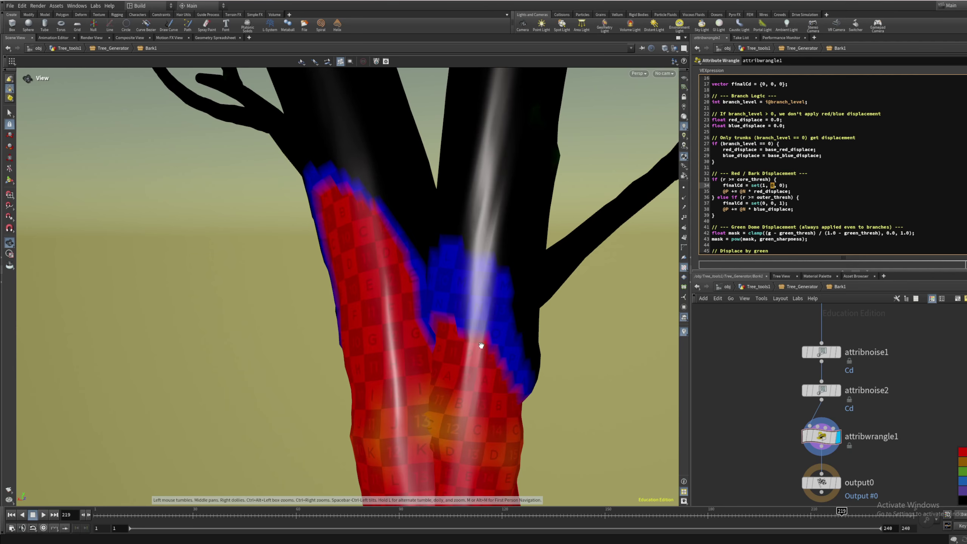
Examine the @P and @N terms of the red displacement line against the red and blue surface at the trunk fork
double_click(726, 191)
double_click(742, 192)
left_click_drag(729, 121, 763, 121)
left_click(726, 150)
left_click_drag(410, 291, 539, 272)
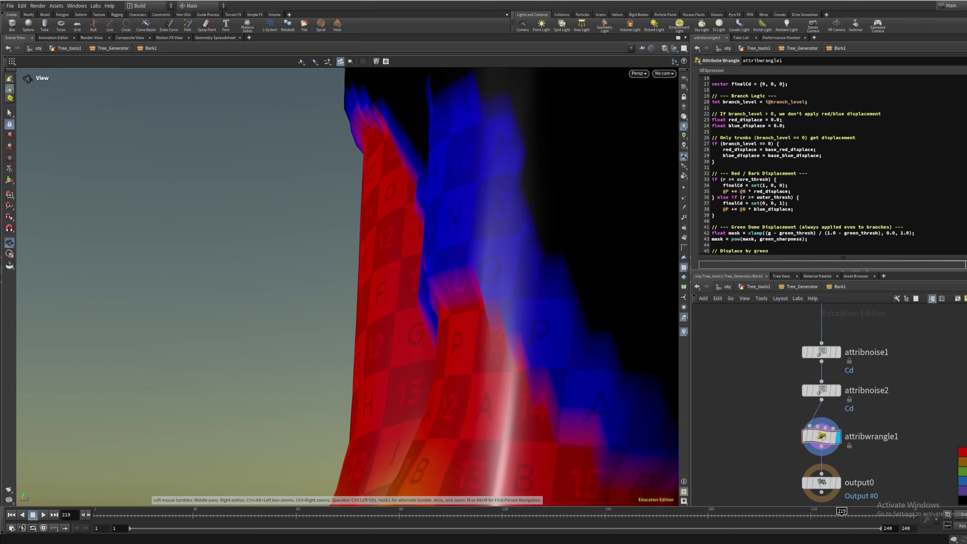
Show base_red_displace's evaluated value instead of its expression and inspect the displaced red bark around the trunk
scroll(830, 172, "down", 4)
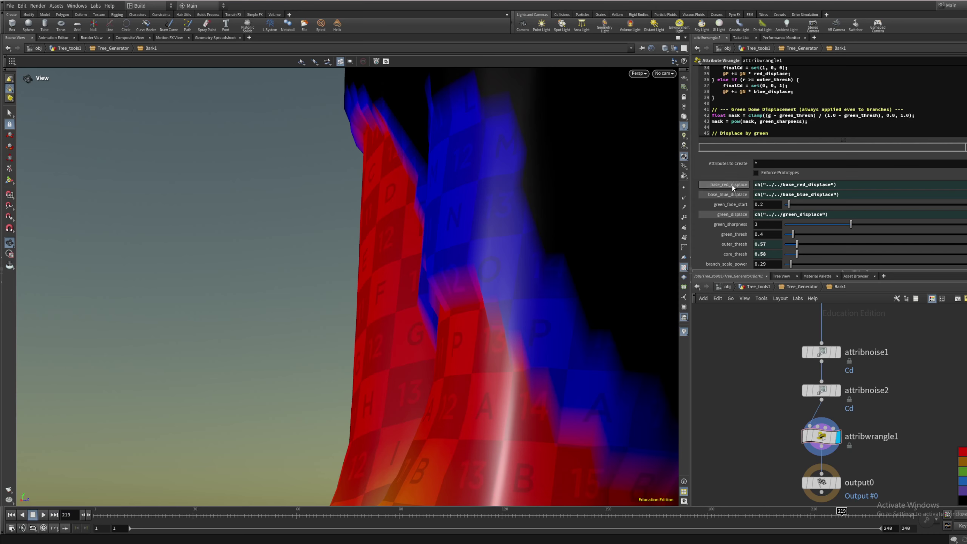
left_click(733, 185, "ctrl+shift")
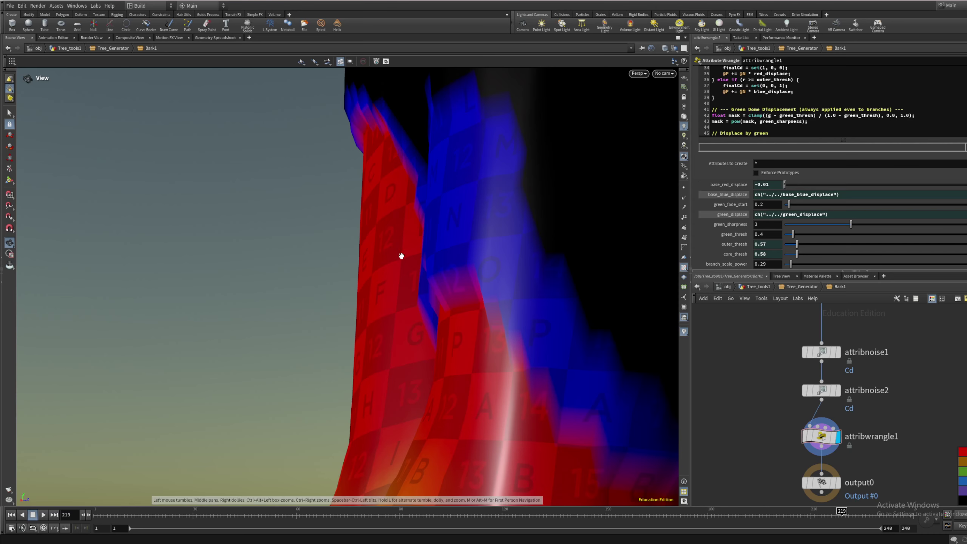
left_click_drag(401, 255, 423, 391)
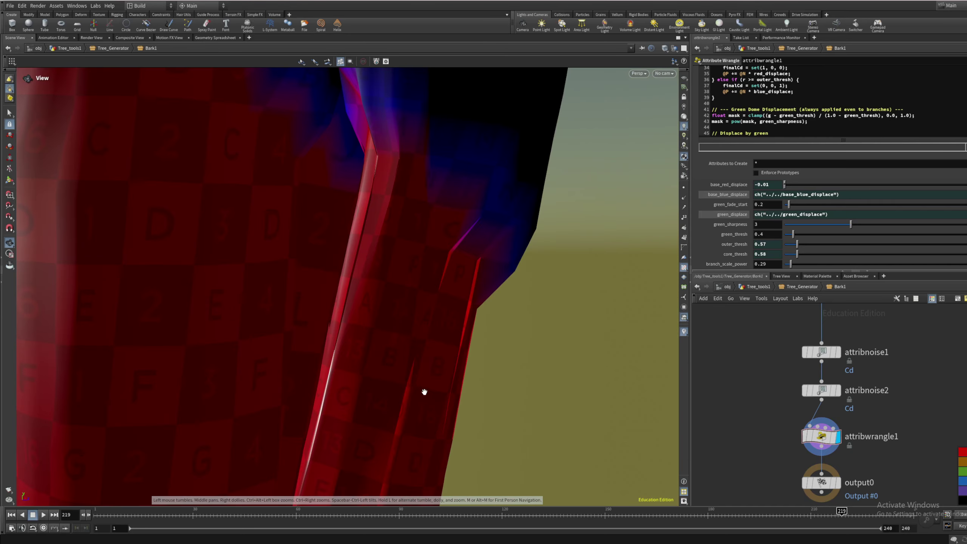
left_click_drag(361, 326, 377, 194)
scroll(377, 194, "up", 5)
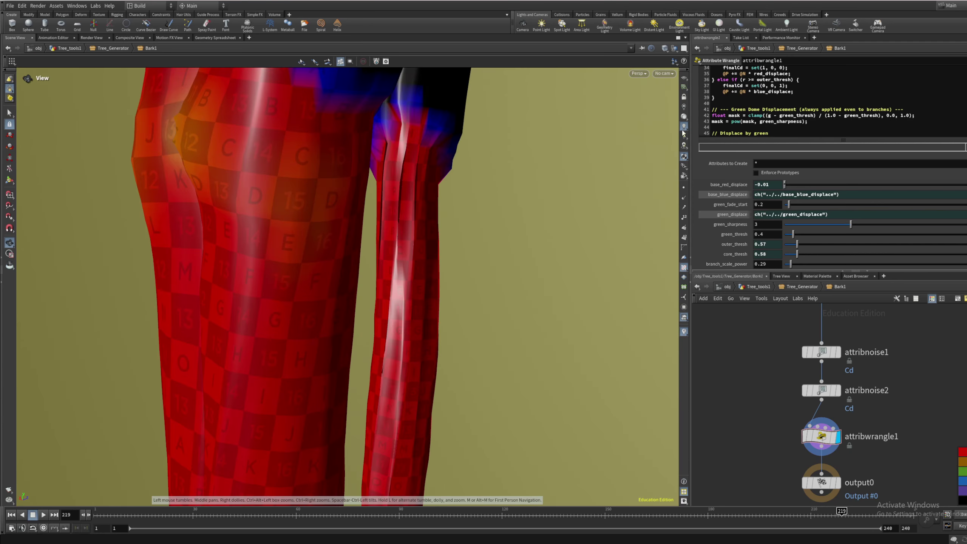
scroll(389, 198, "down", 5)
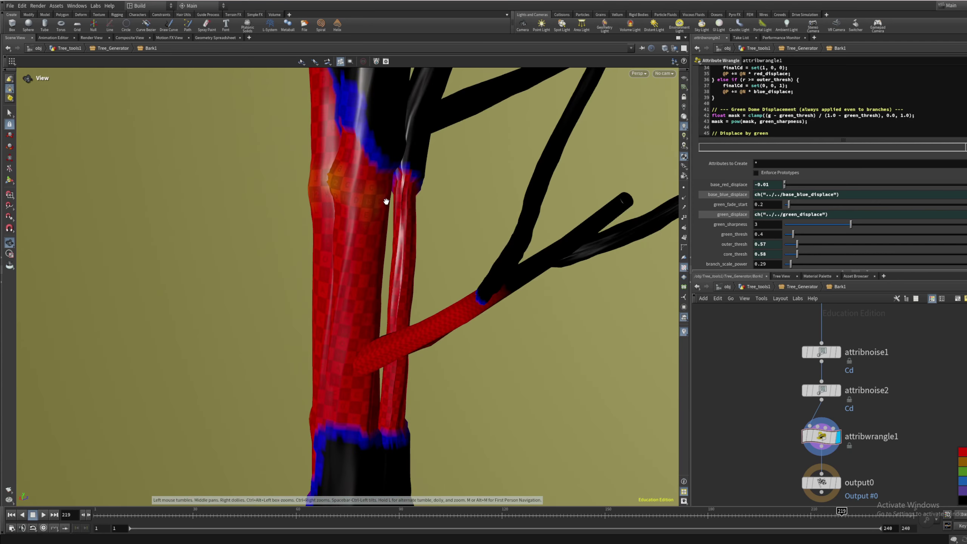
scroll(394, 199, "up", 3)
left_click_drag(395, 199, 436, 165)
left_click_drag(330, 158, 335, 216)
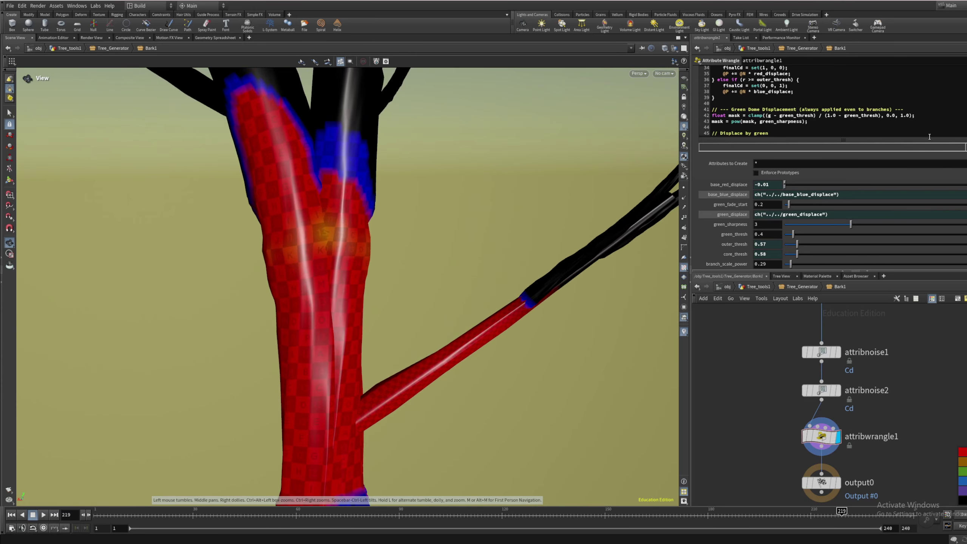
Enlarge the VEX code area and examine the outer_thresh branch with its @P += @N * blue_displace line
left_click_drag(843, 140, 843, 252)
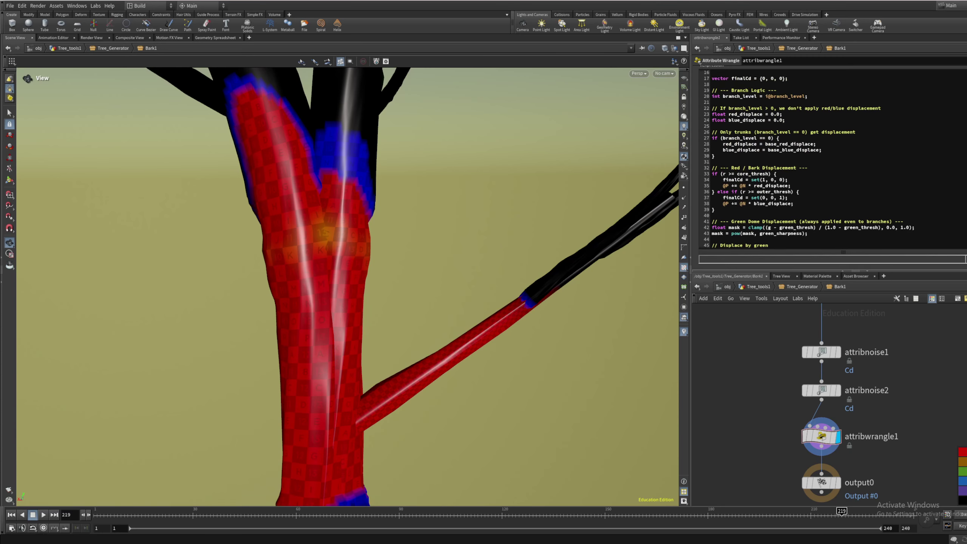
scroll(798, 212, "down", 1)
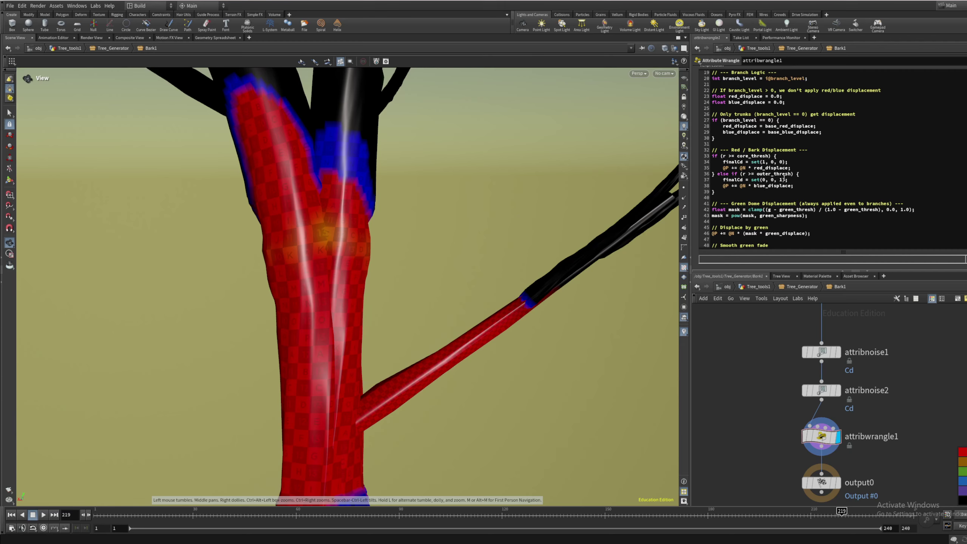
left_click_drag(721, 185, 794, 186)
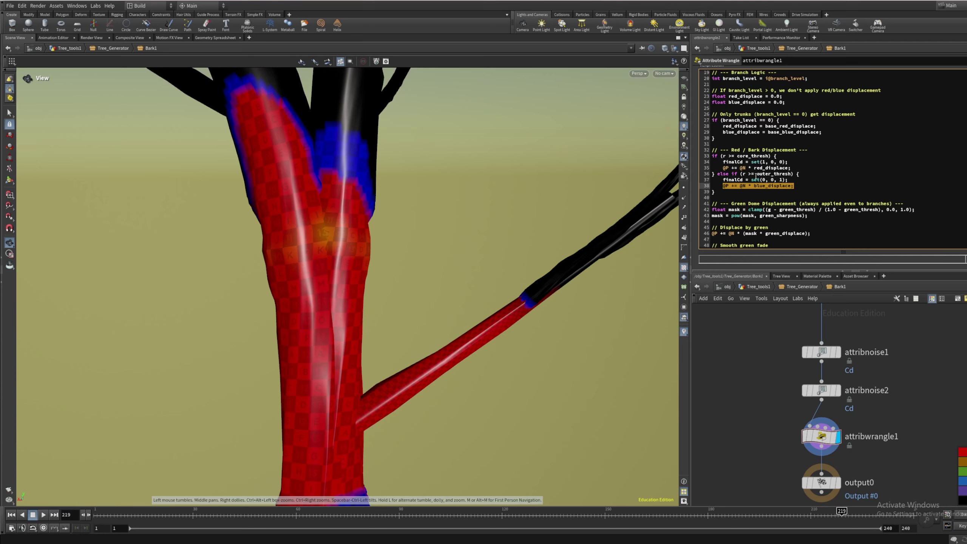
left_click_drag(717, 194, 711, 150)
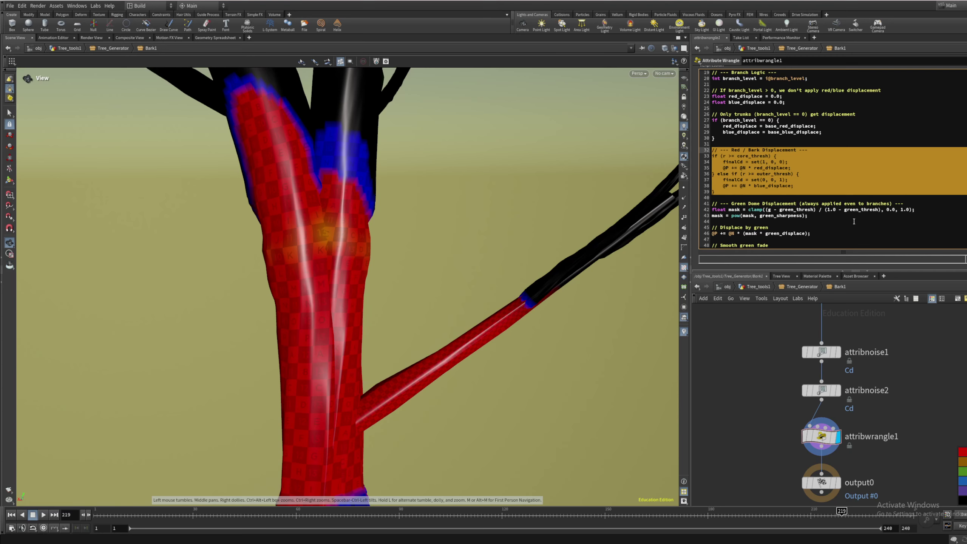
left_click(834, 220)
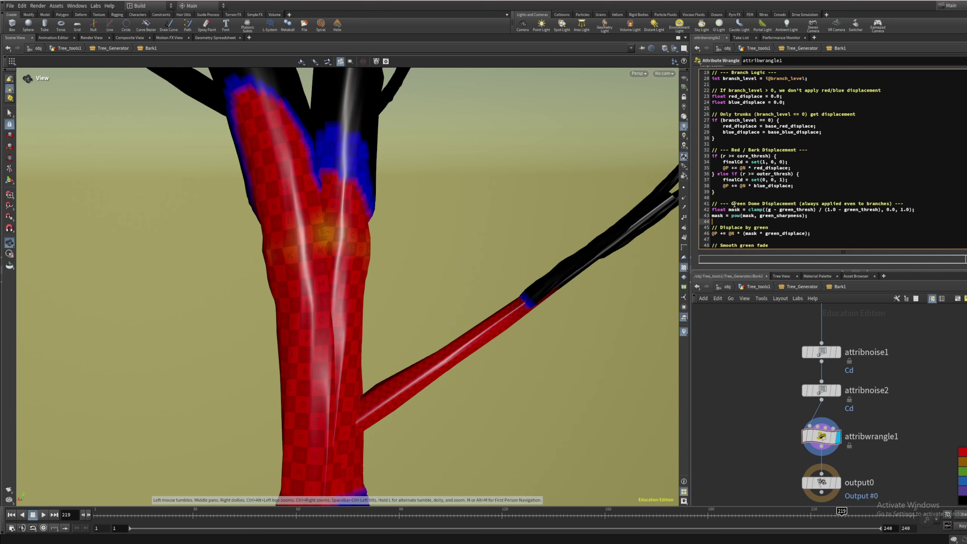
Find the Green Dome Displacement section in the code and inspect the green patches on the tree's trunks and branches
left_click_drag(731, 203, 797, 203)
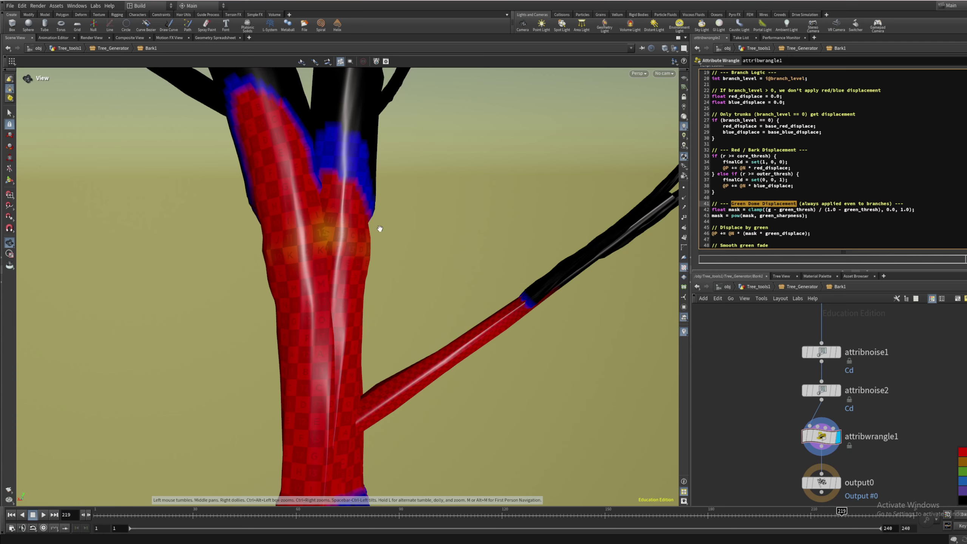
left_click_drag(378, 226, 399, 241)
scroll(370, 184, "down", 2)
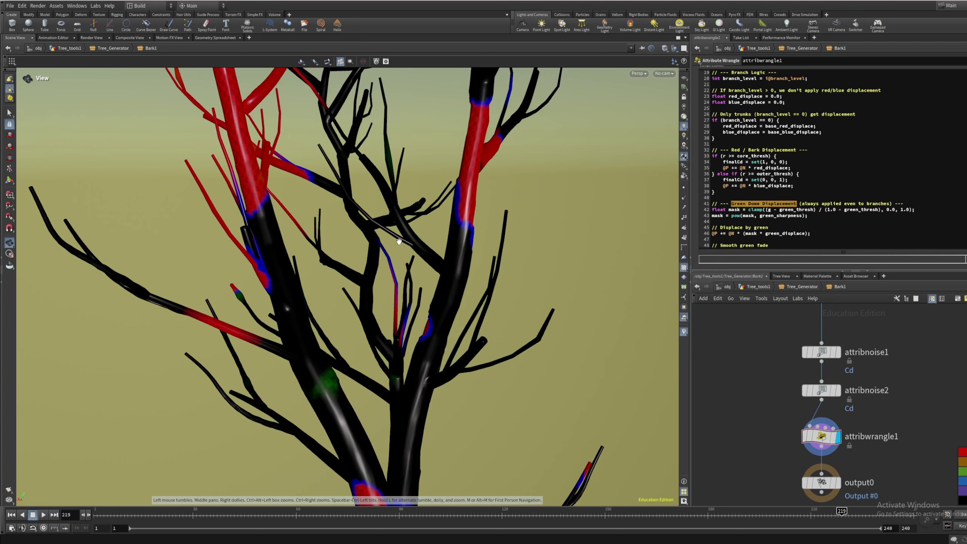
scroll(397, 161, "up", 5)
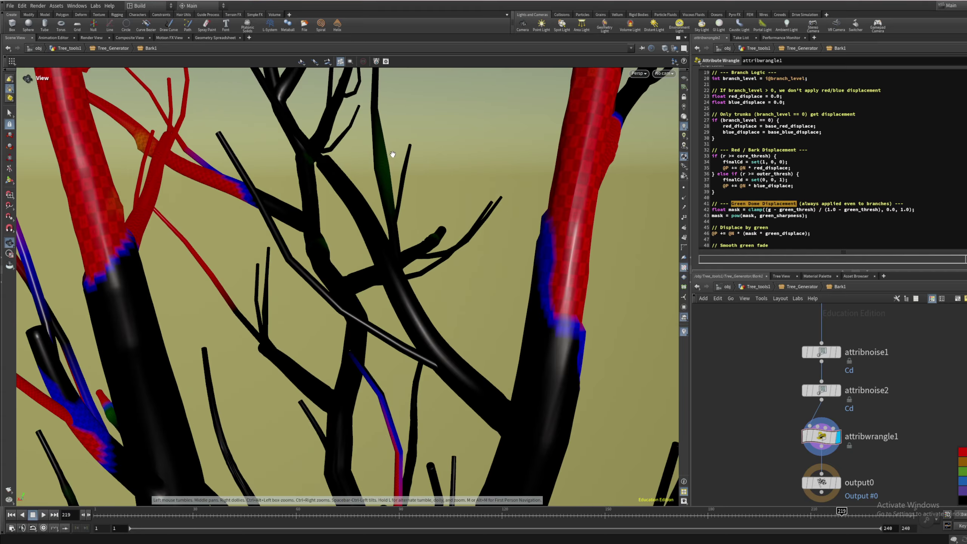
scroll(388, 152, "up", 3)
left_click_drag(385, 151, 342, 167)
scroll(343, 168, "down", 10)
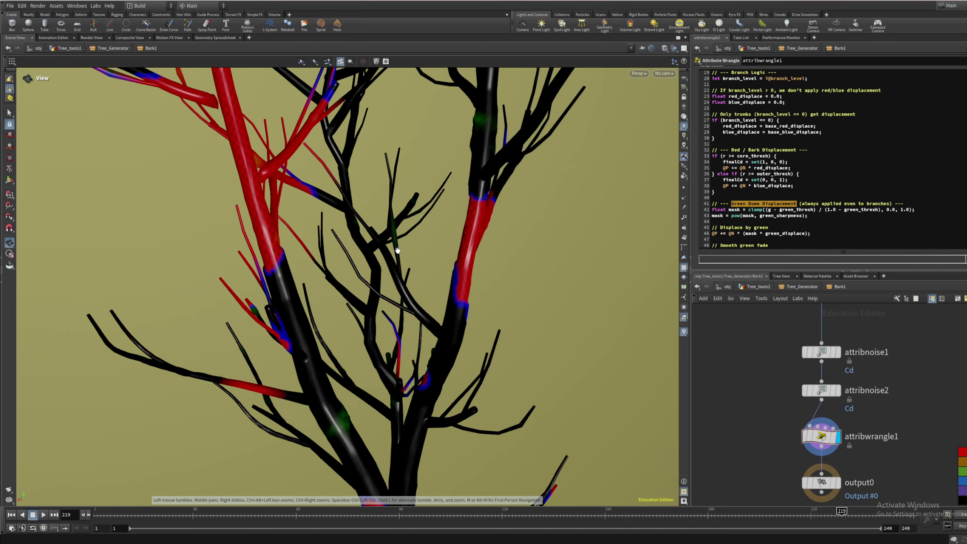
scroll(368, 217, "down", 8)
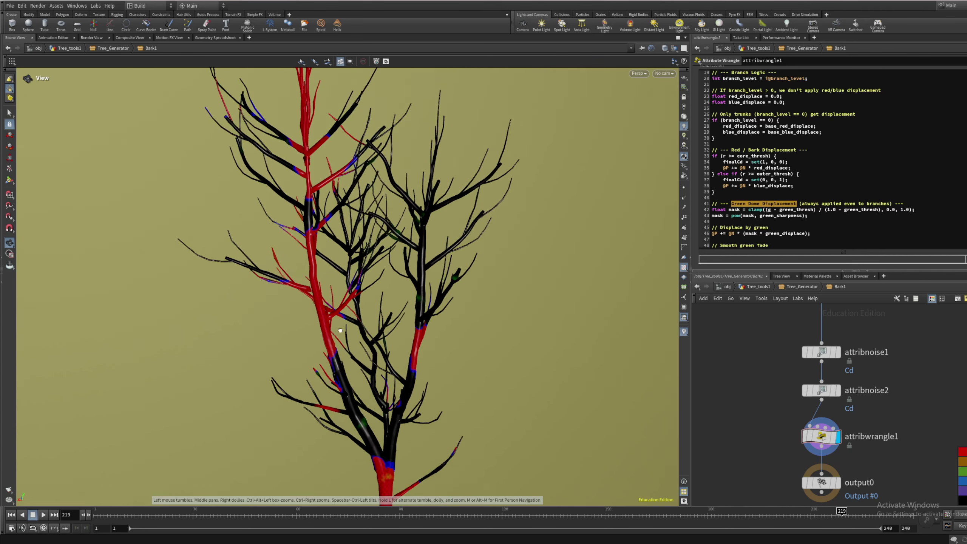
scroll(411, 397, "up", 6)
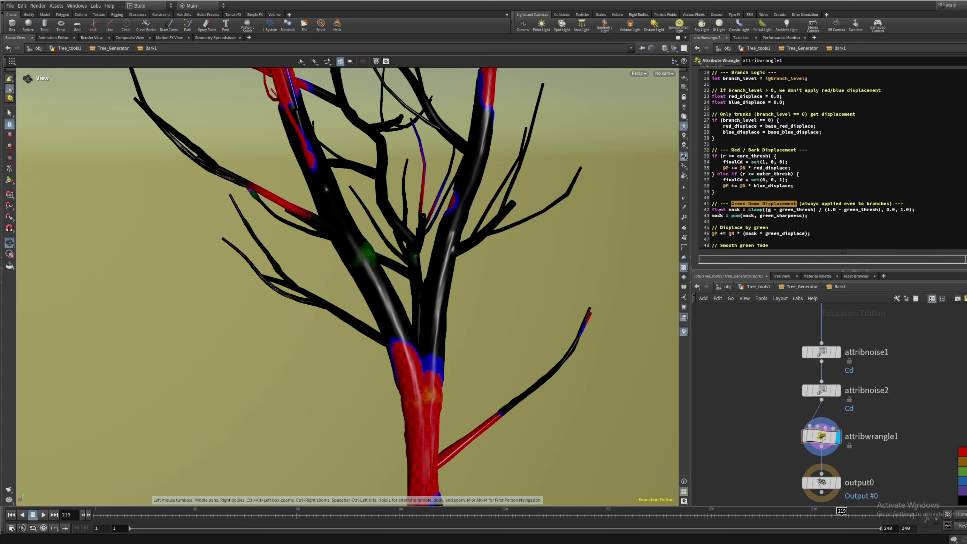
left_click_drag(728, 210, 739, 210)
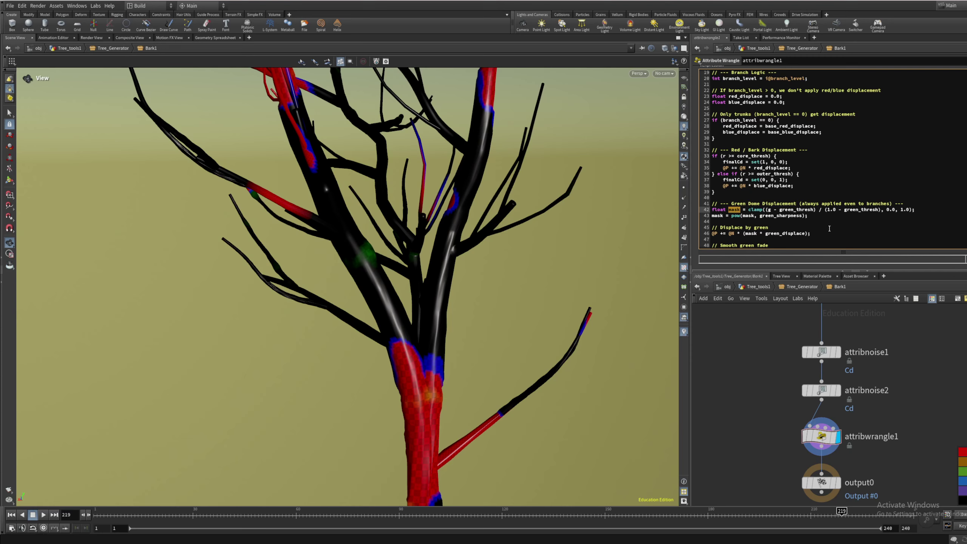
scroll(829, 228, "down", 2)
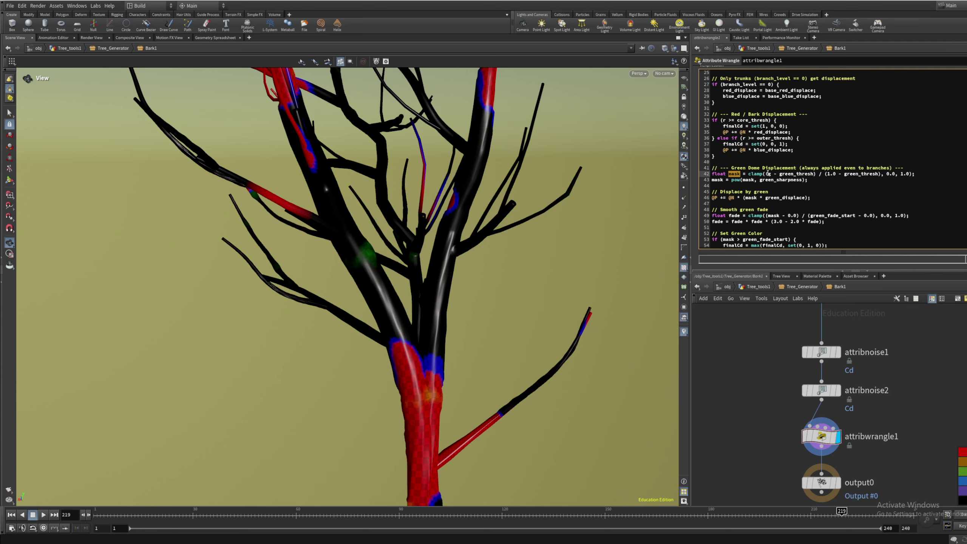
left_click(768, 174)
scroll(769, 172, "up", 5)
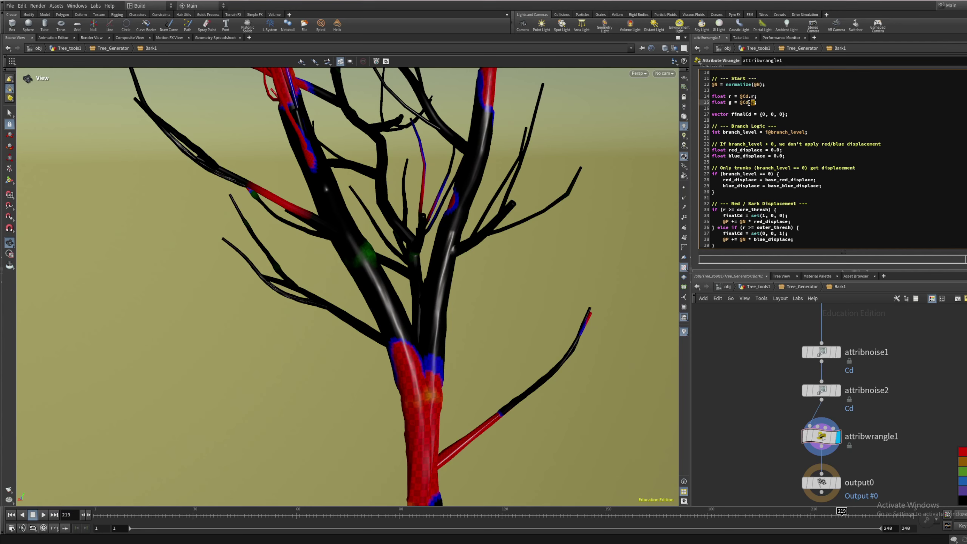
scroll(803, 182, "down", 4)
left_click(805, 191)
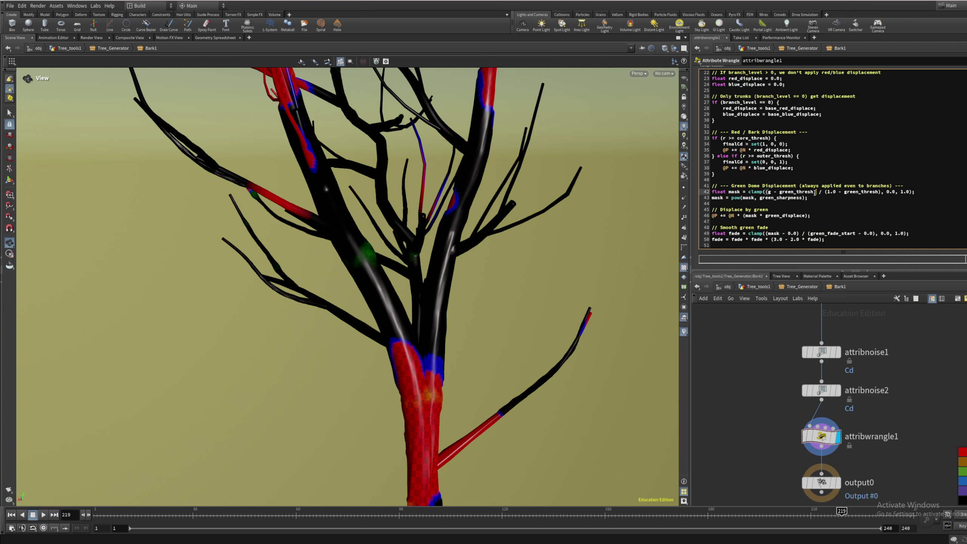
Set the wrangle's green_thresh to 0.34 and inspect the green patches on the trunks and branches
left_click_drag(779, 191, 815, 194)
scroll(728, 228, "down", 5)
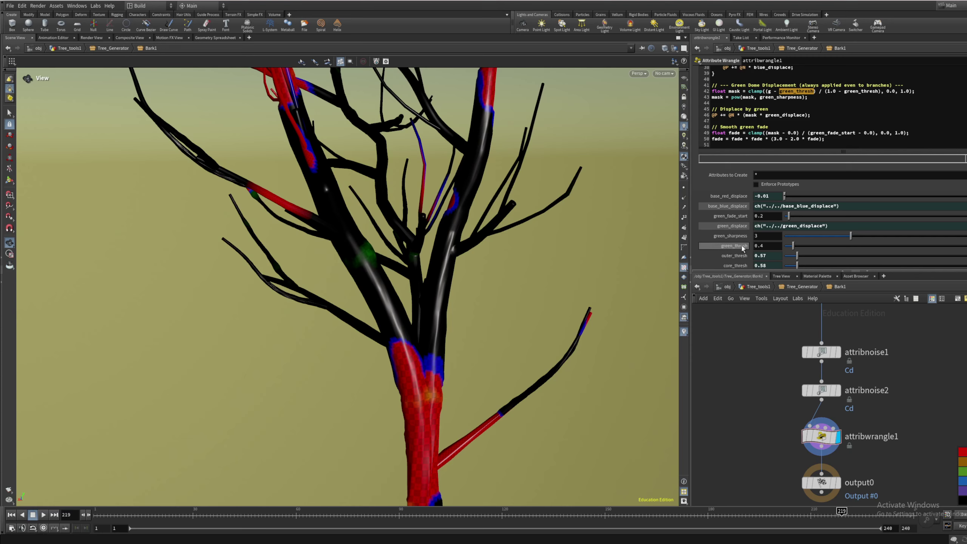
left_click(789, 245)
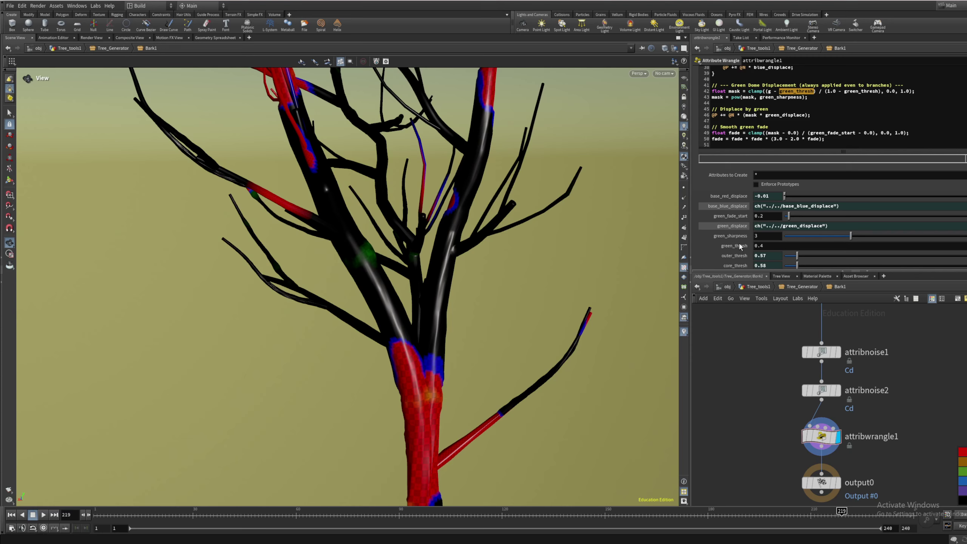
left_click(793, 246)
mouse_move(793, 246)
left_mouse_down()
mouse_move(784, 245)
mouse_move(792, 247)
left_mouse_up()
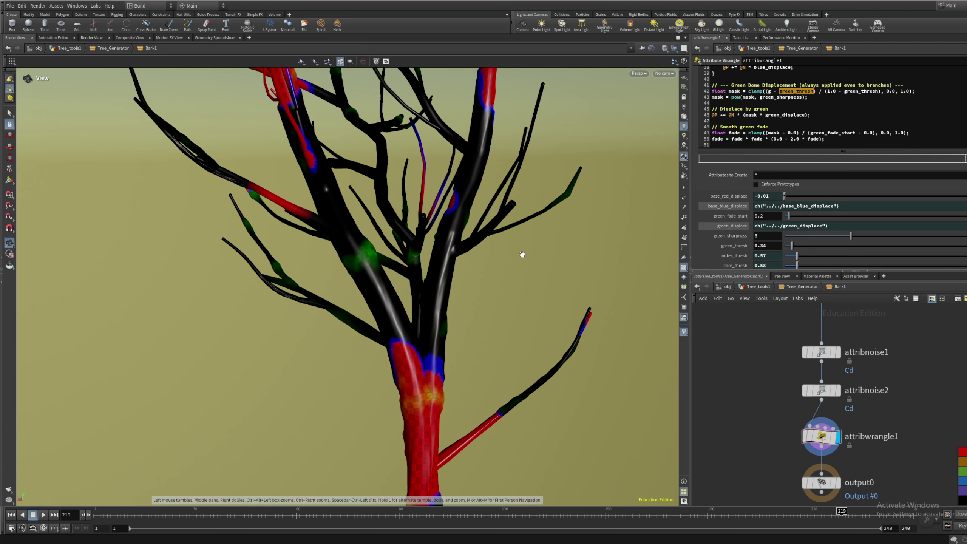
left_click_drag(391, 267, 588, 321)
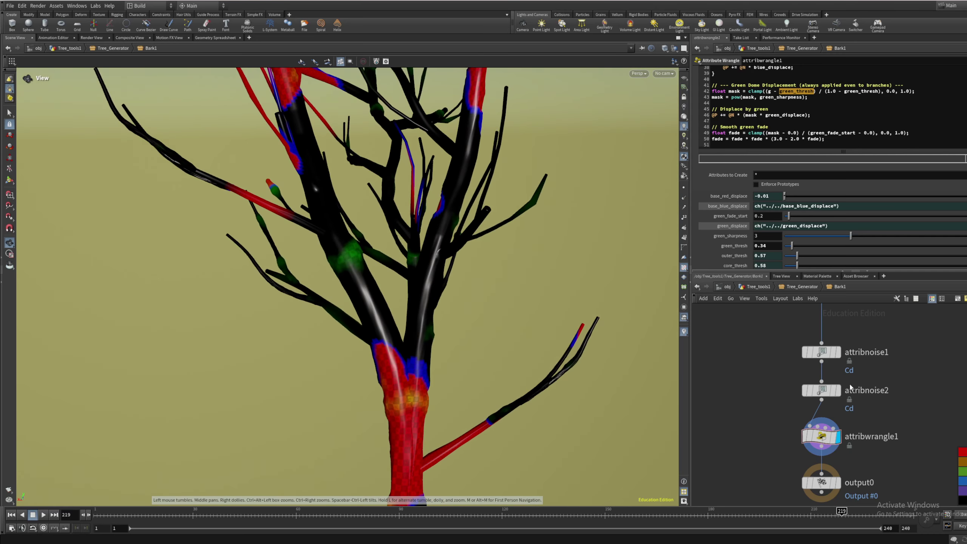
Compare attribnoise2's colours with attribwrangle1's masks on the tree and examine the 1.0 term in the green mask formula
left_click(837, 391)
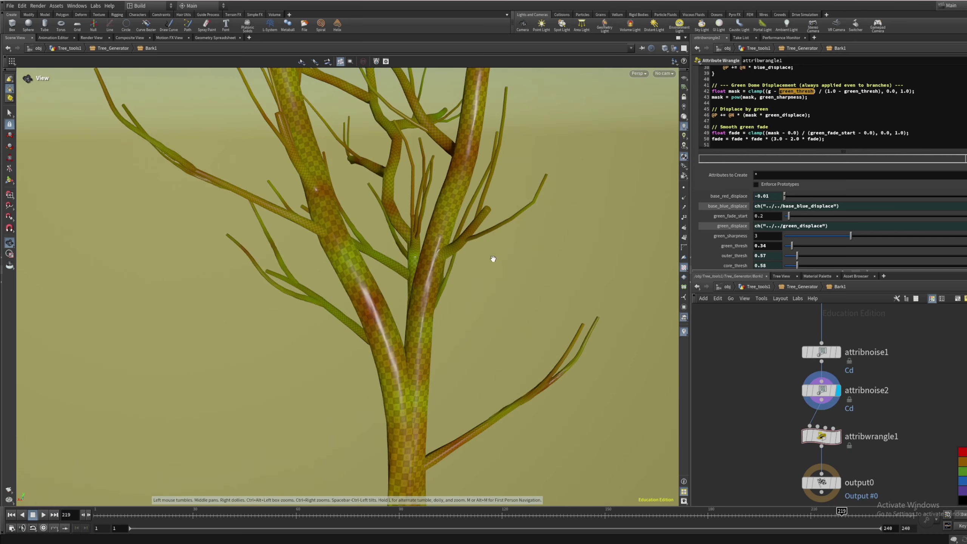
left_click(838, 436)
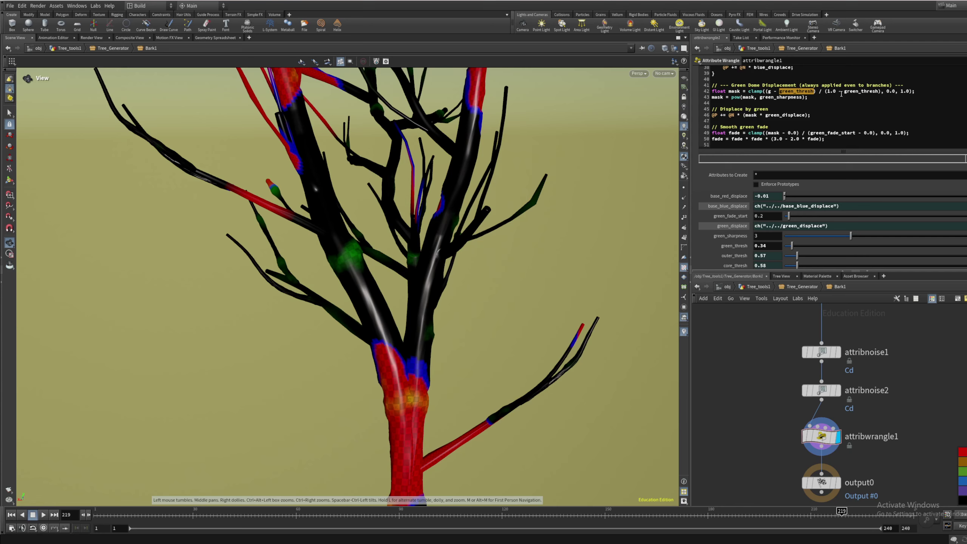
left_click_drag(827, 93, 835, 94)
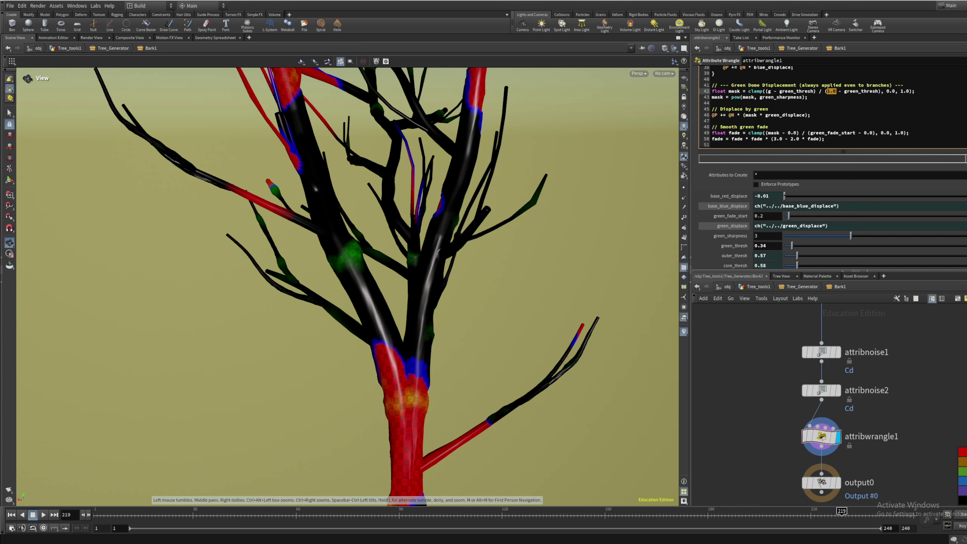
Examine the @P += @N * (mask * green_displace) line and inspect the green dome on the trunk up close
scroll(338, 255, "up", 10)
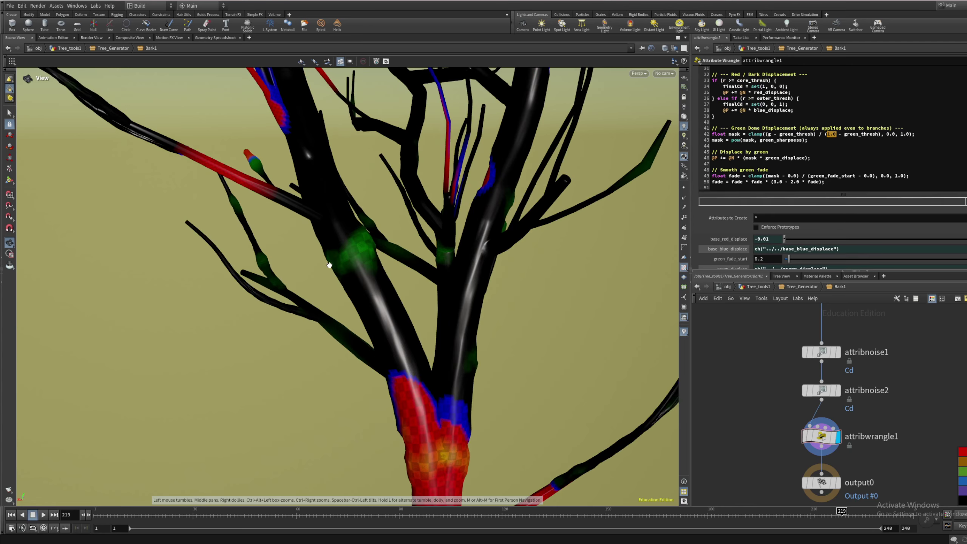
left_click_drag(367, 256, 342, 202)
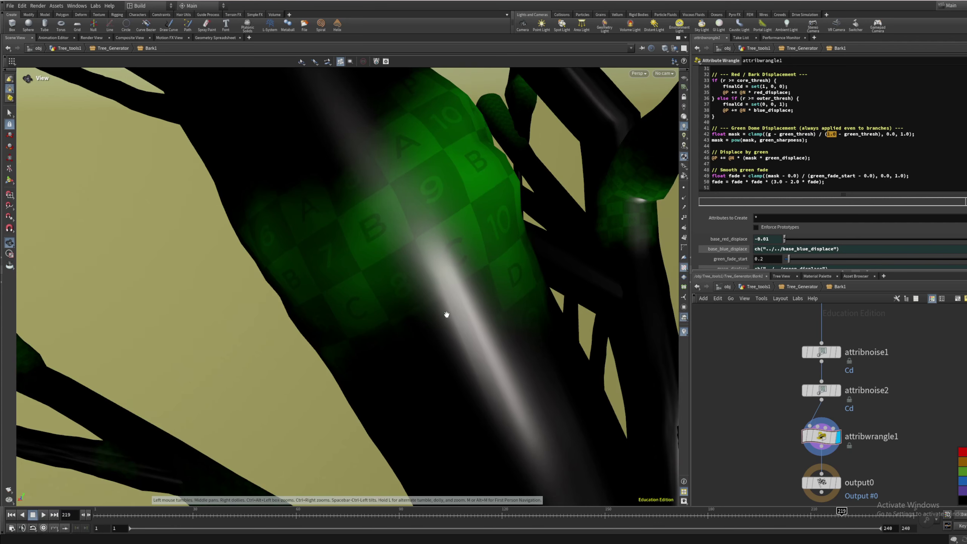
left_click_drag(811, 157, 713, 158)
scroll(377, 276, "down", 8)
scroll(367, 276, "down", 5)
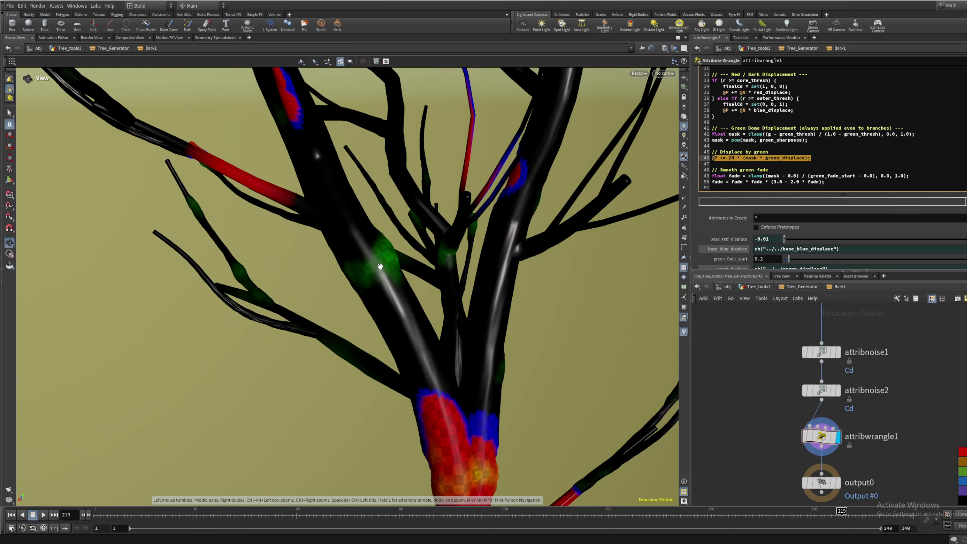
left_click_drag(367, 276, 344, 305)
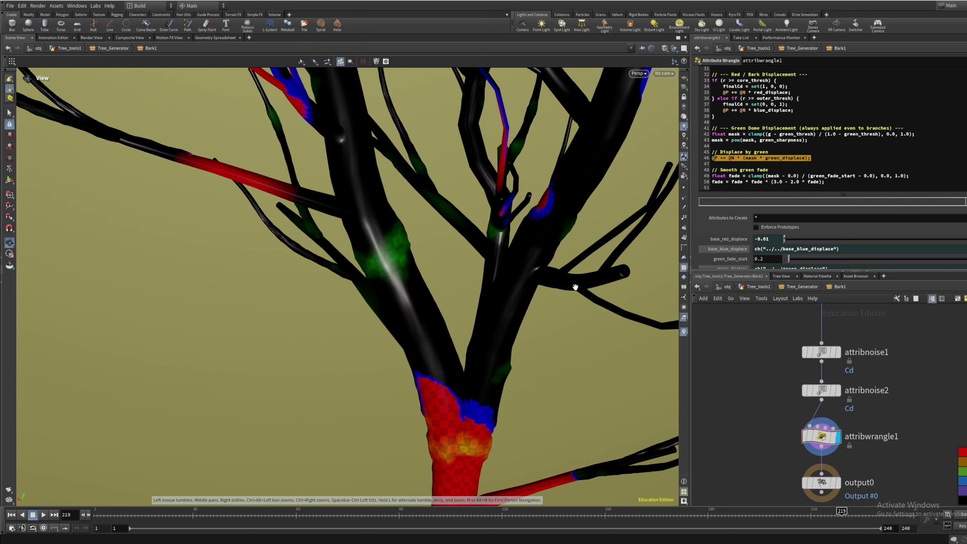
Examine the code's core_thresh and outer_thresh displacement branches and its Smooth green fade section
left_click_drag(731, 121, 706, 79)
scroll(381, 242, "up", 2)
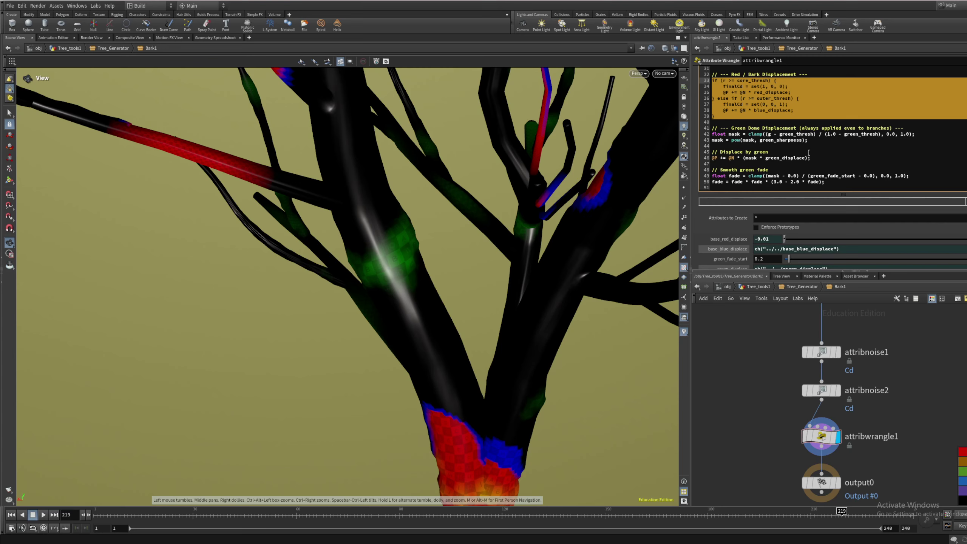
scroll(809, 152, "down", 3)
left_click_drag(839, 132, 711, 116)
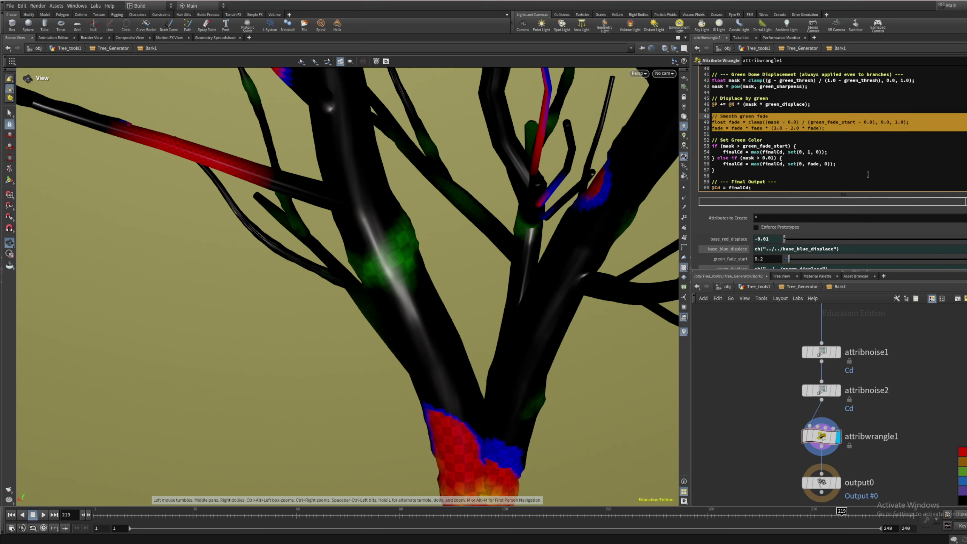
left_click(868, 175)
Try the green_thresh parameter at 0.29
scroll(750, 235, "down", 3)
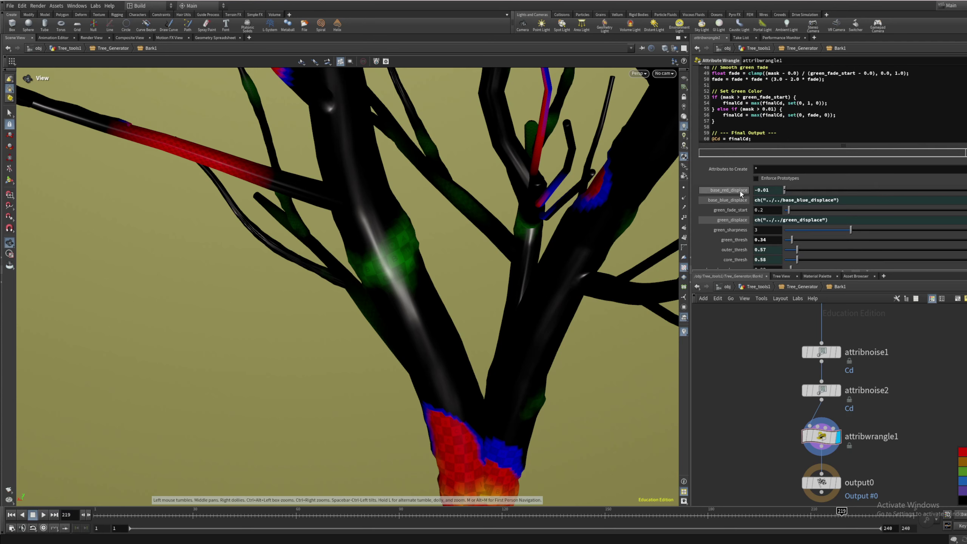
scroll(743, 238, "down", 1)
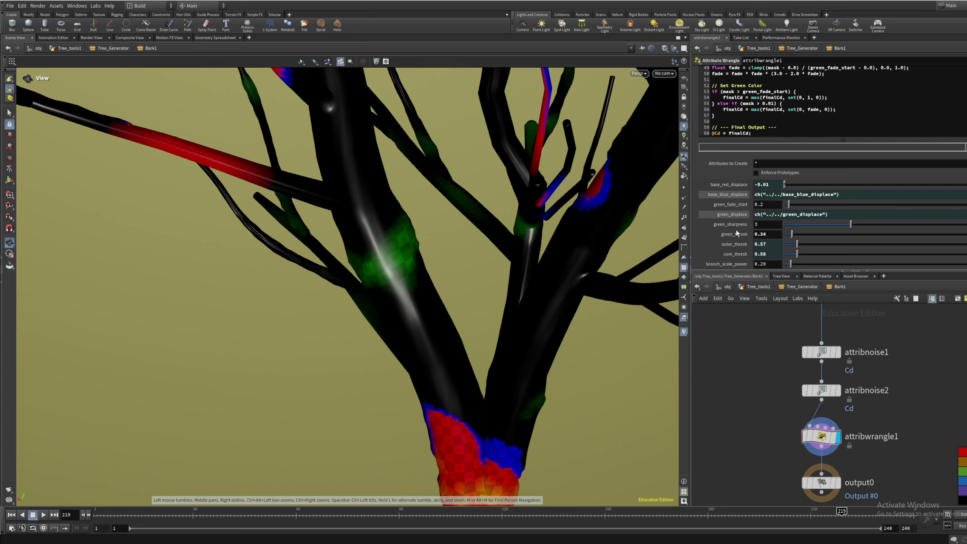
left_click_drag(791, 236, 791, 238)
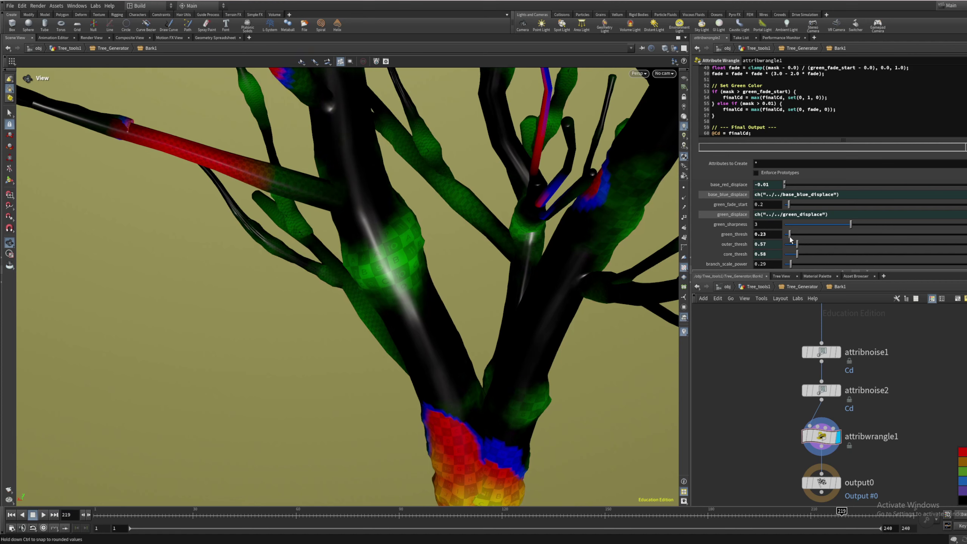
Try green_displace at 0.5 and green_sharpness at 3.73 with evaluated values shown, and undo the green parameter changes
left_click(740, 216)
left_click(741, 196)
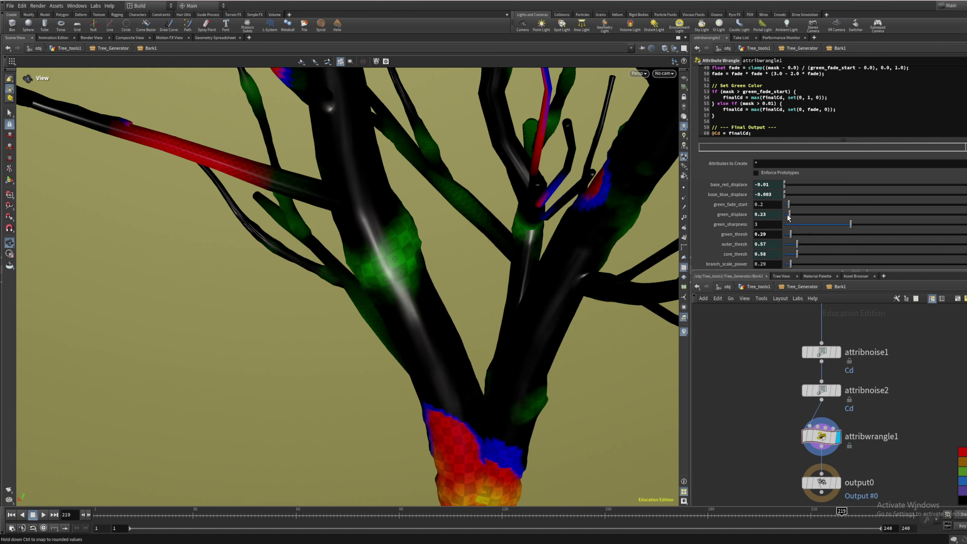
left_click_drag(788, 217, 792, 227)
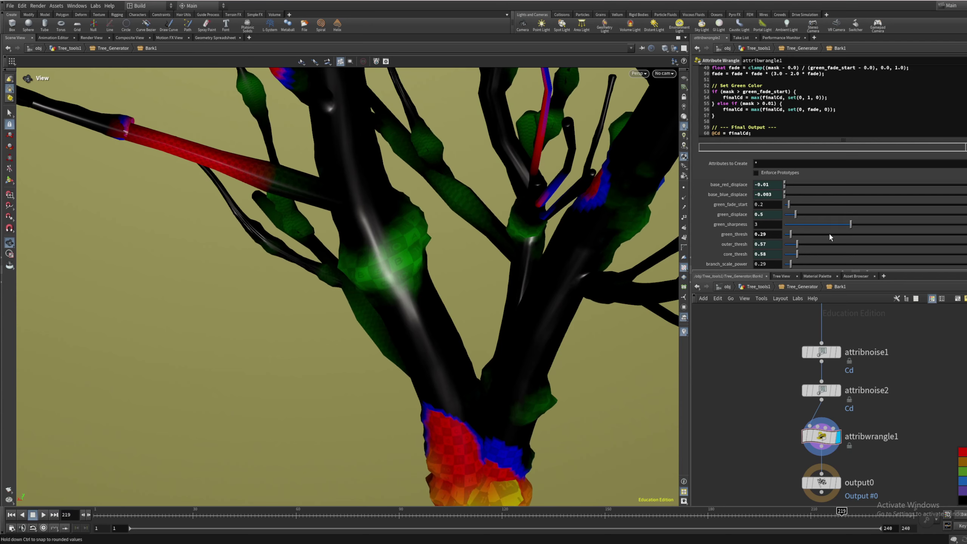
mouse_move(851, 225)
left_mouse_down()
mouse_move(825, 226)
mouse_move(904, 228)
mouse_move(867, 231)
left_mouse_up()
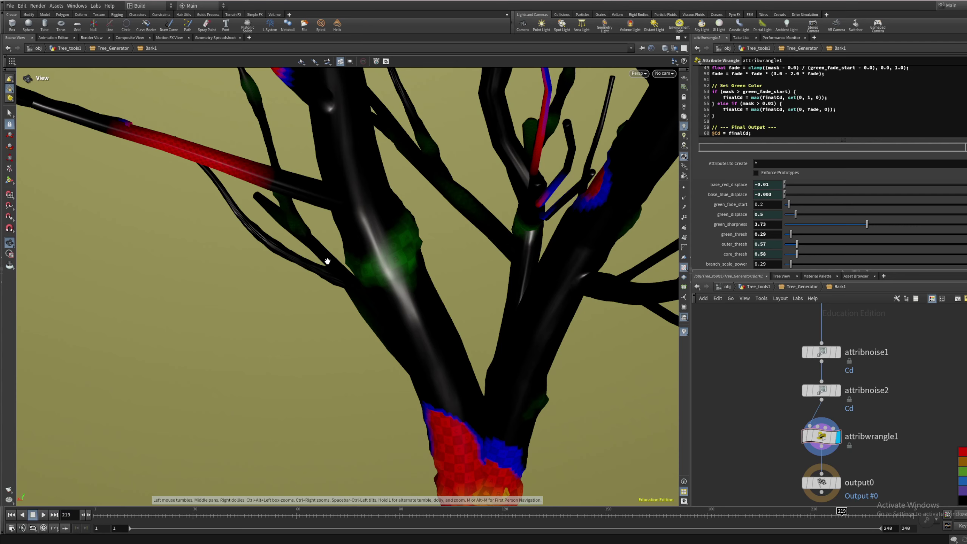
key("ctrl+z")
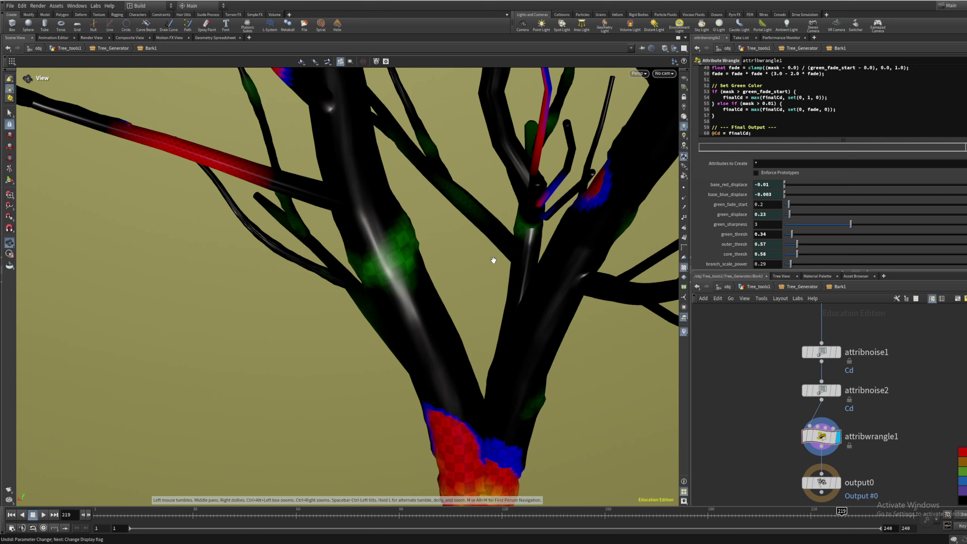
Find the Set Green Color section in the code and examine its mask > green_fade_start condition against the trunk's green patch
scroll(926, 131, "up", 2)
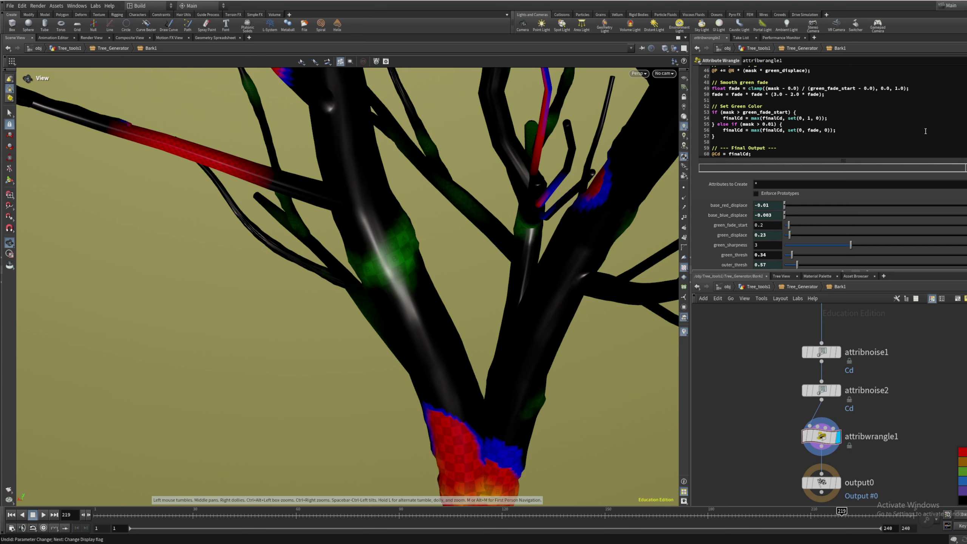
scroll(926, 131, "up", 8)
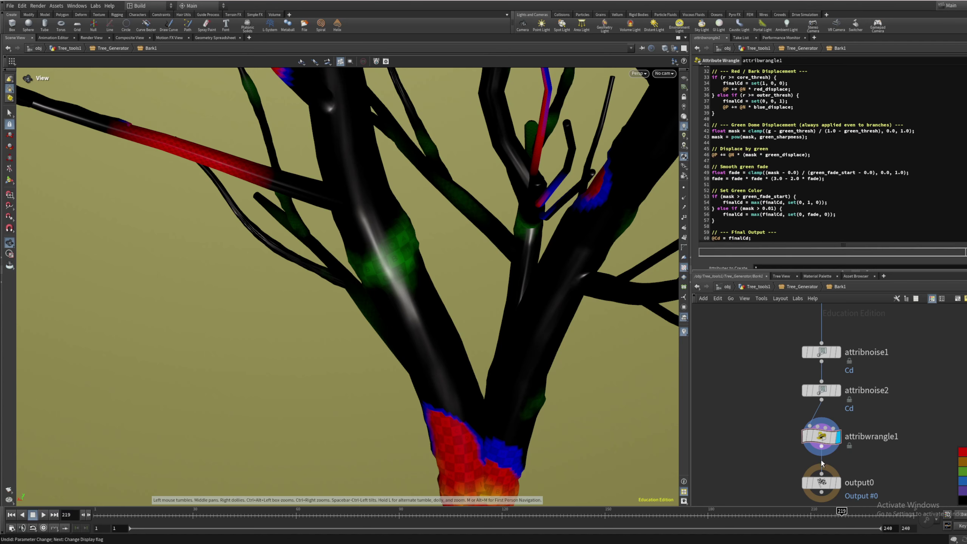
mouse_move(831, 438)
left_click_drag(415, 334, 440, 306)
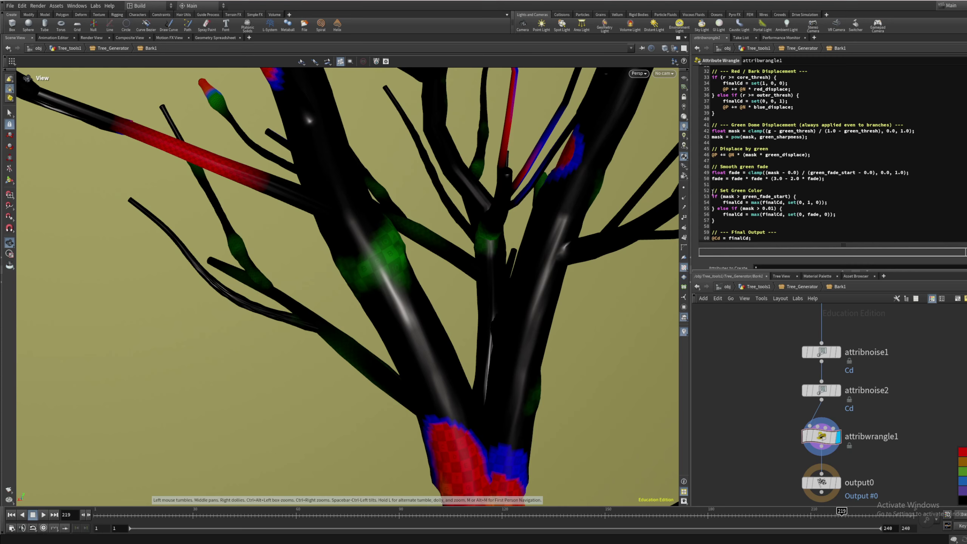
left_click_drag(712, 192, 823, 203)
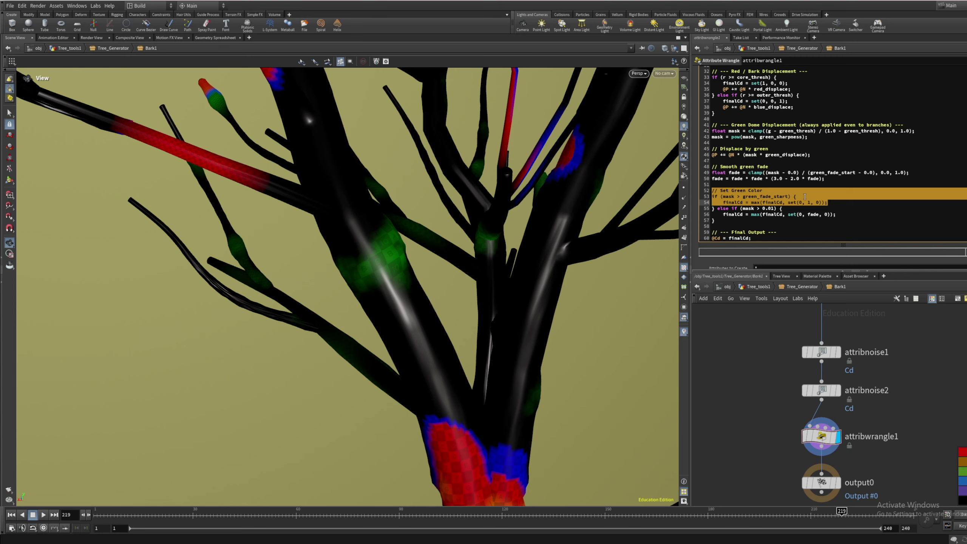
left_click(726, 227)
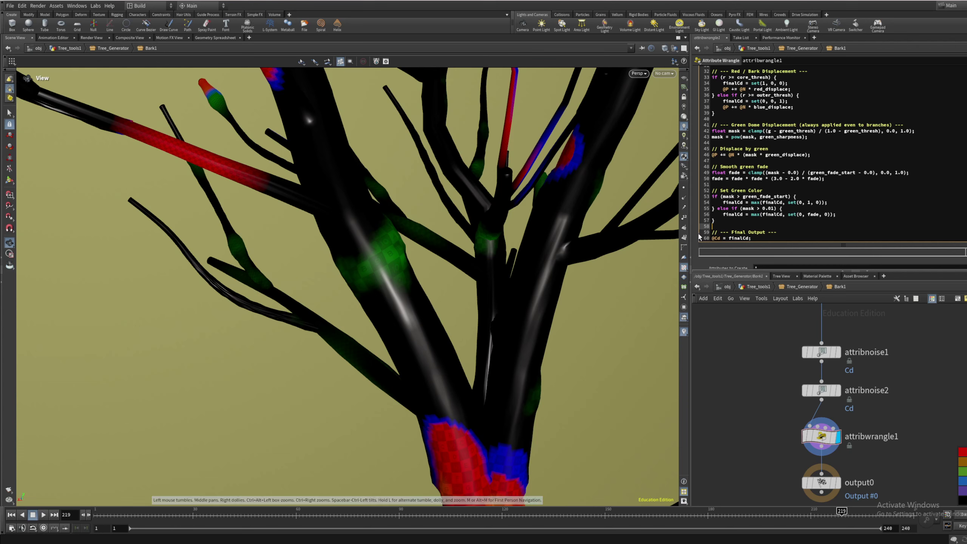
Examine the finalCd max lines for full and faded green, tracing fade back to the Smooth green fade formula
left_click_drag(722, 202, 807, 202)
left_click(818, 216)
scroll(766, 222, "down", 1)
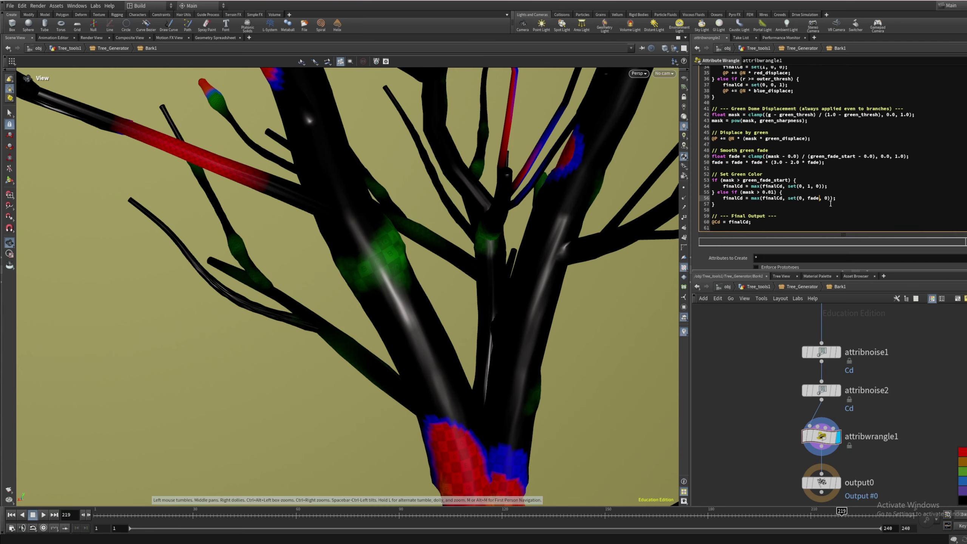
left_click_drag(823, 198, 810, 198)
left_click(747, 160)
left_click(757, 168)
scroll(789, 201, "down", 1)
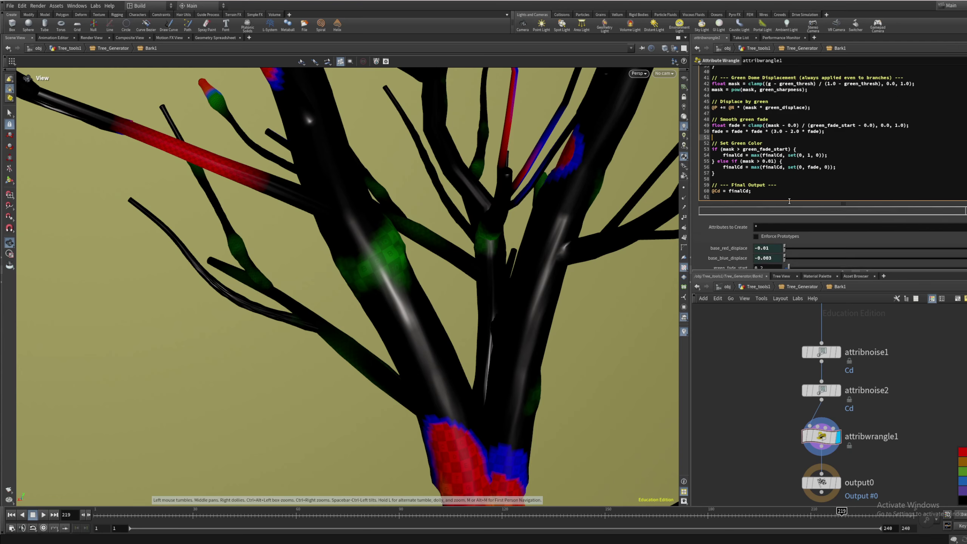
scroll(789, 201, "down", 1)
left_click_drag(753, 180, 699, 175)
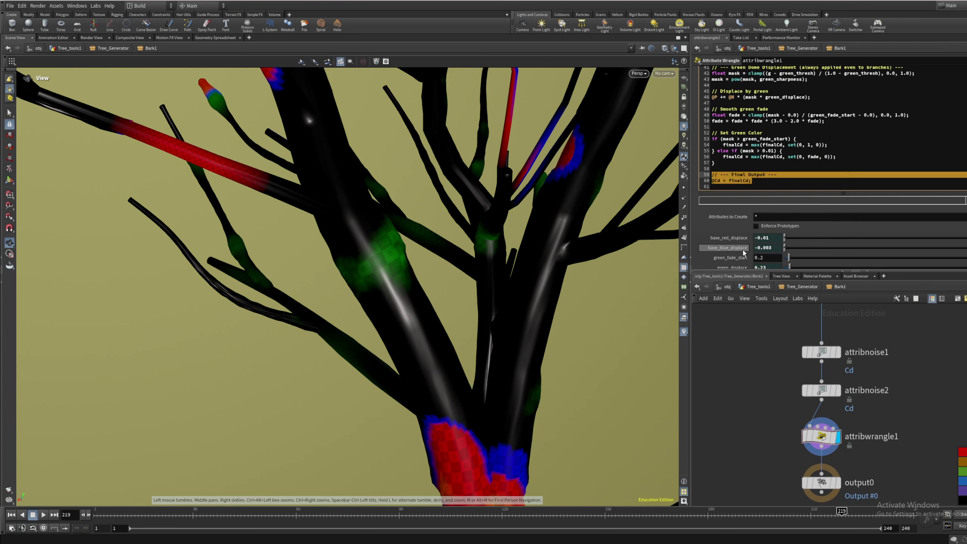
scroll(743, 252, "down", 3)
Return from Bark1 to the Tree_Generator network and inspect the coloured masks along the whole tree
scroll(889, 454, "down", 5)
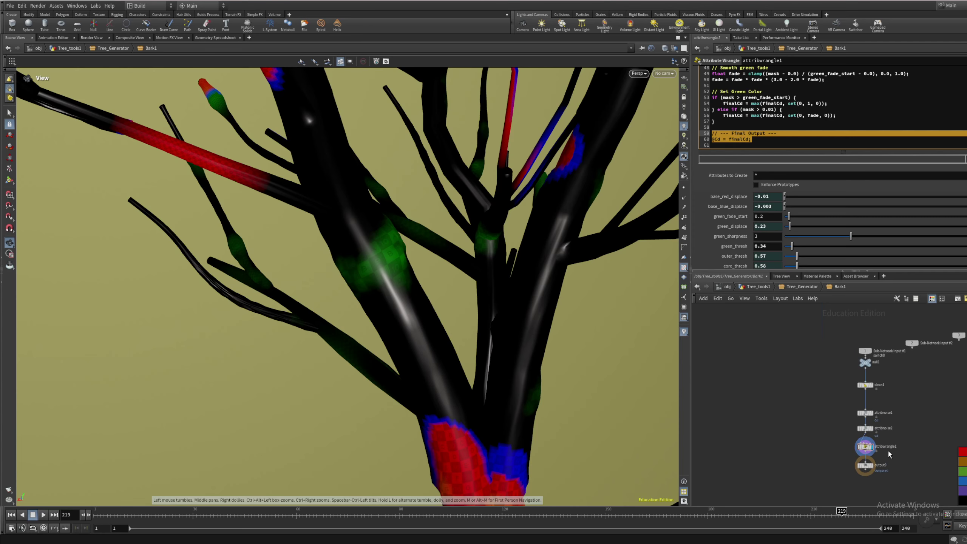
left_click(803, 288)
scroll(478, 315, "down", 8)
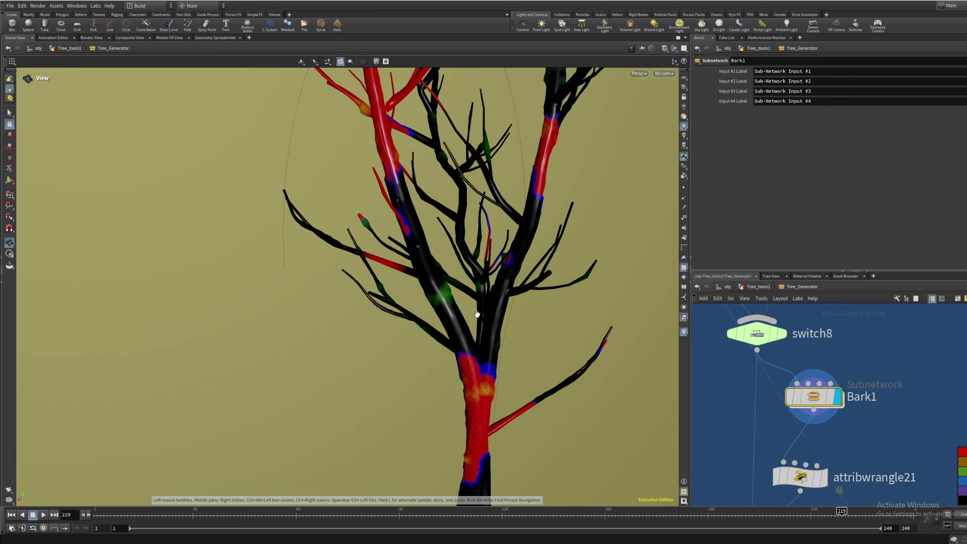
mouse_move(455, 292)
left_mouse_down()
mouse_move(449, 395)
mouse_move(485, 298)
mouse_move(508, 319)
mouse_move(455, 257)
mouse_move(464, 286)
left_mouse_up()
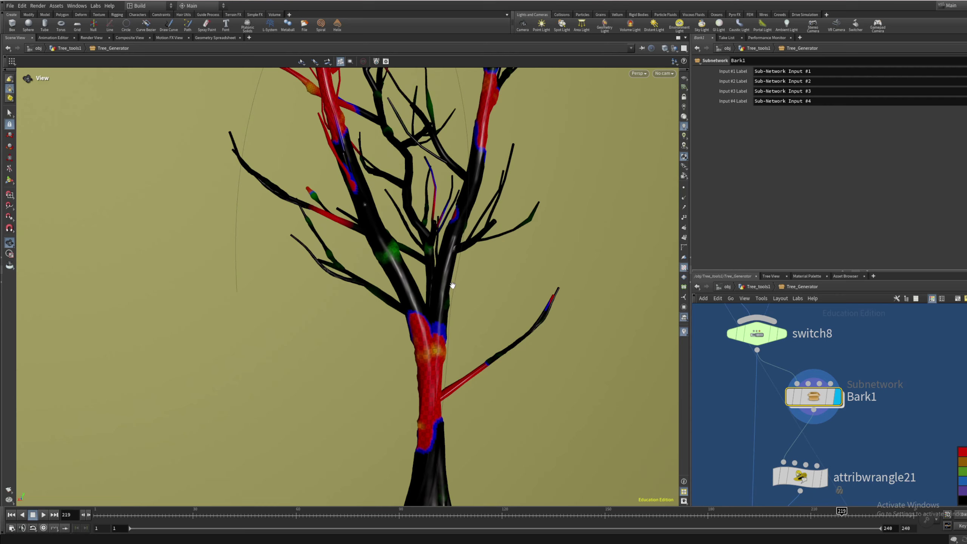
left_click_drag(452, 285, 502, 200)
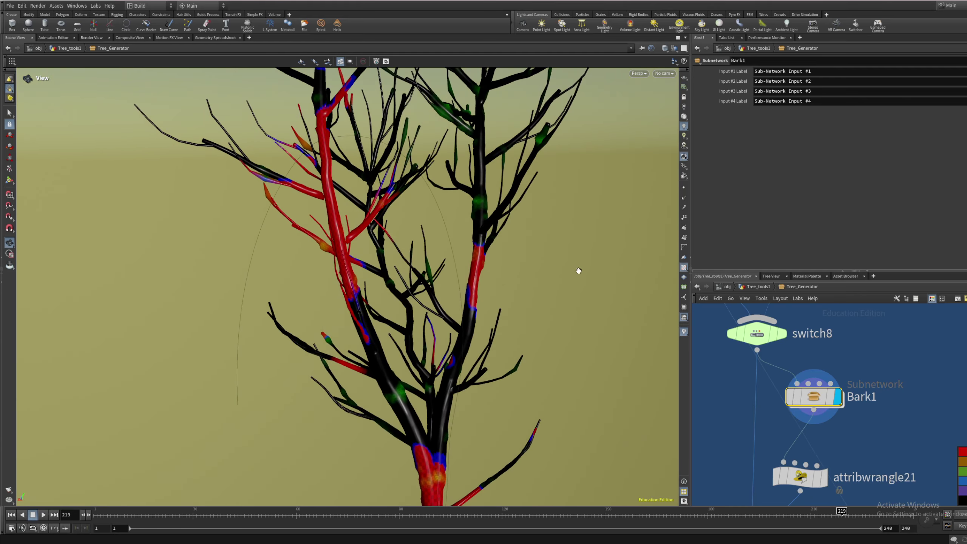
Find the Moss_Lichen1 subnetwork downstream of Bark1 and inspect the masked tree from another side
middle_click_drag(879, 410, 842, 312)
mouse_move(767, 435)
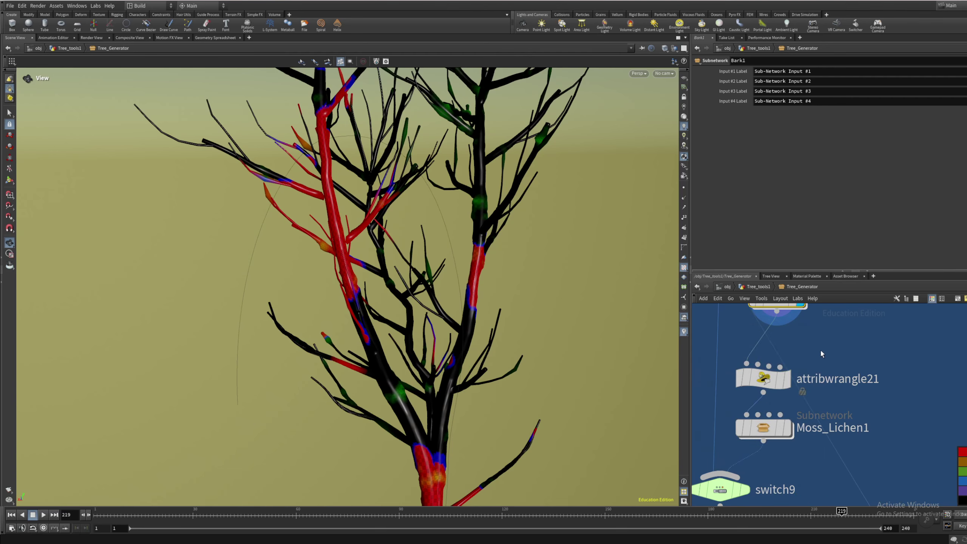
left_click_drag(394, 207, 412, 239)
left_click_drag(503, 263, 453, 217)
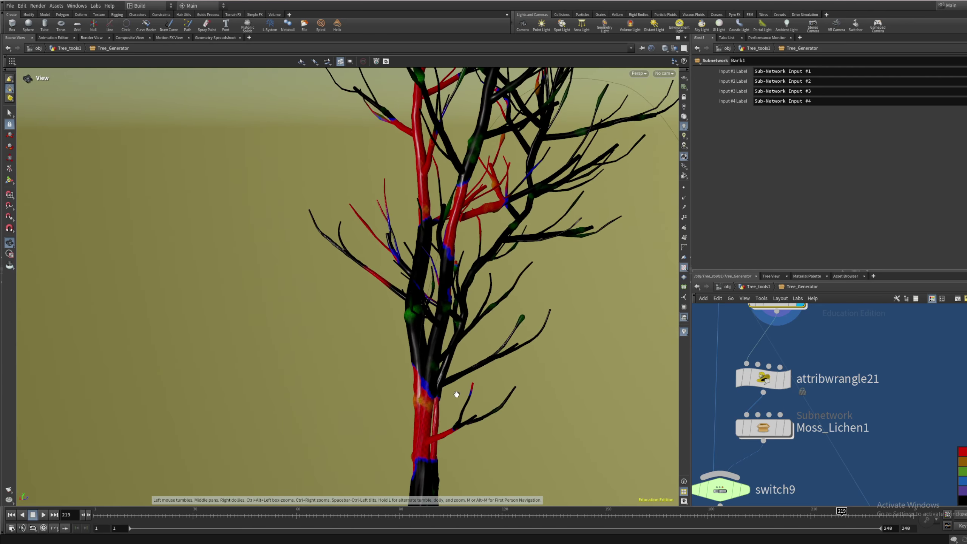
mouse_move(775, 435)
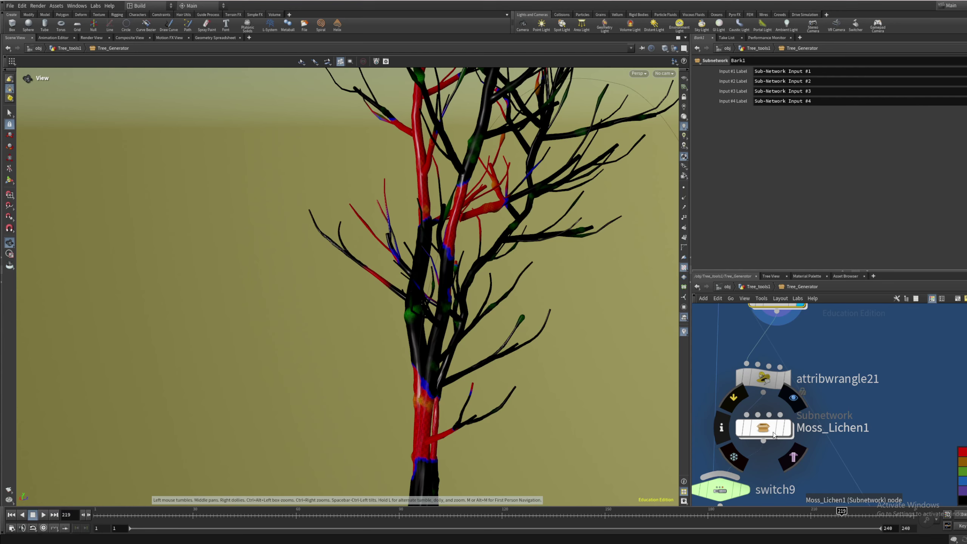
Enter the Moss_Lichen1 subnetwork to display its moss and lichen masks on the tree
scroll(772, 434, "up", 2)
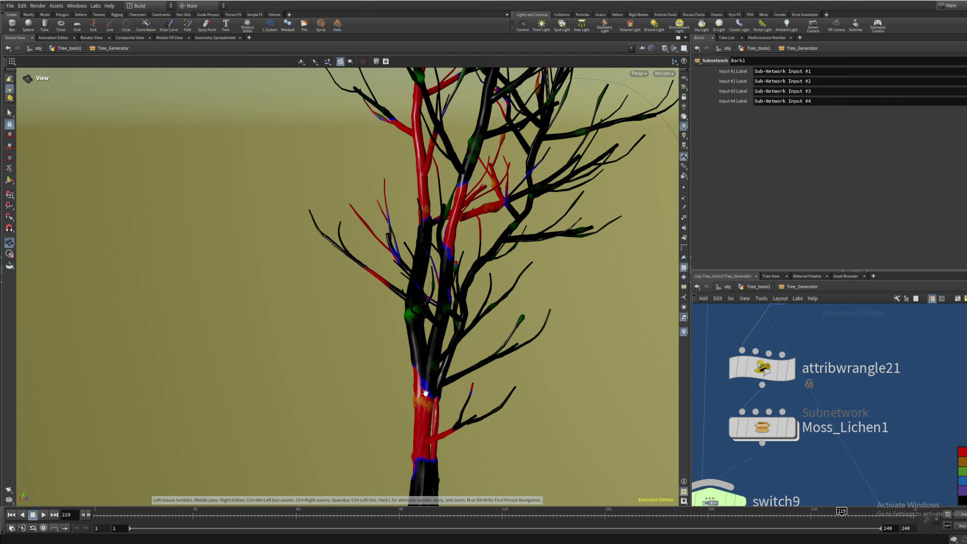
mouse_move(748, 377)
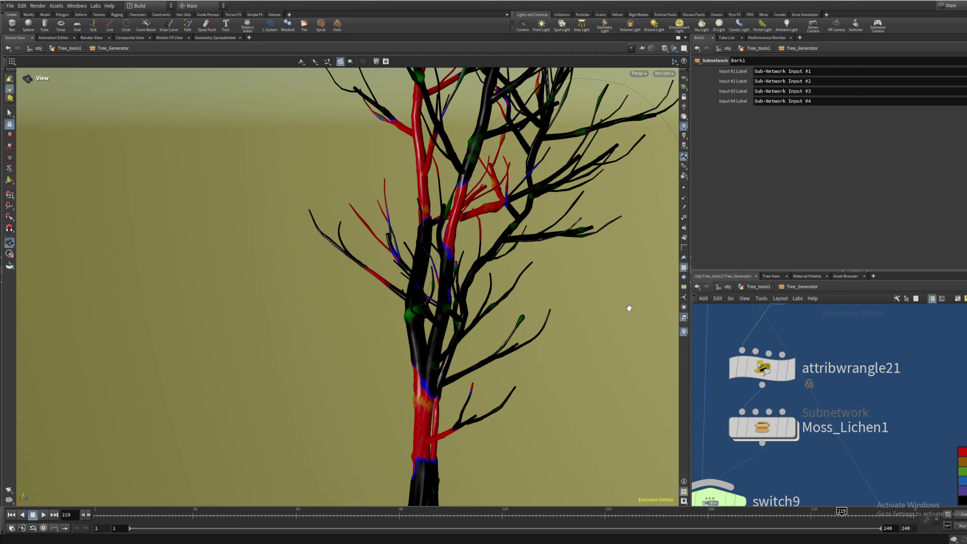
left_click(766, 435)
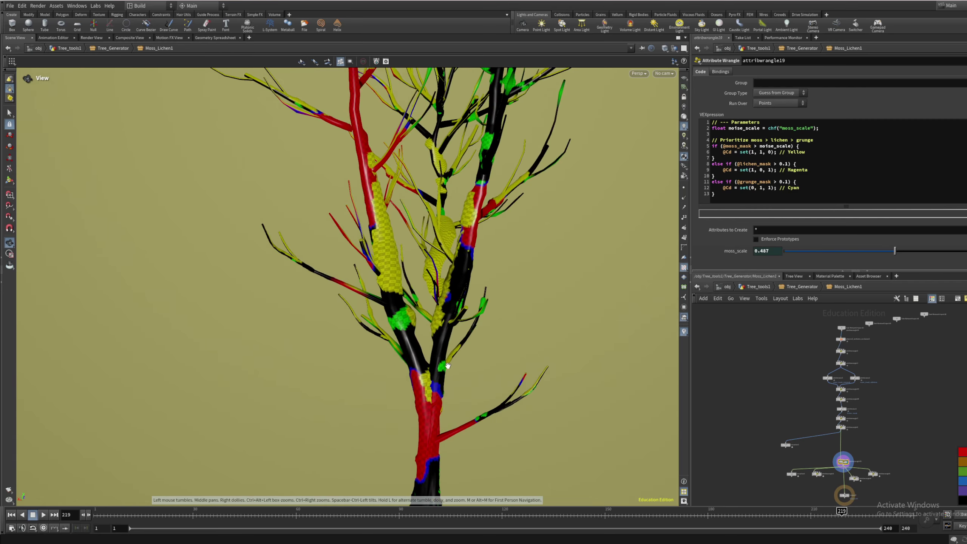
Examine how the yellow moss and green masks are distributed over the whole tree from several sides
middle_click_drag(447, 366, 443, 250)
scroll(443, 250, "down", 3)
left_click_drag(443, 249, 426, 215)
middle_click_drag(426, 215, 405, 341)
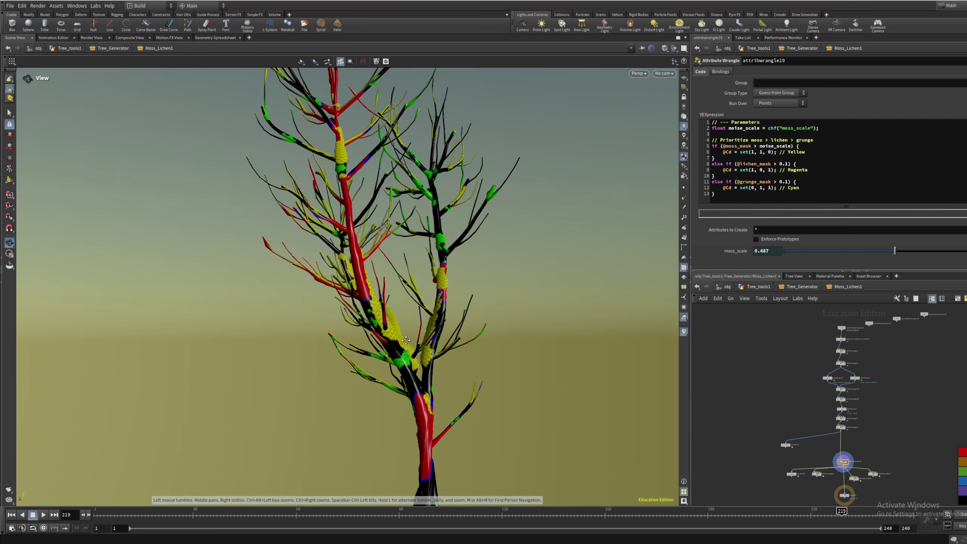
left_click_drag(406, 341, 343, 198)
scroll(342, 190, "up", 3)
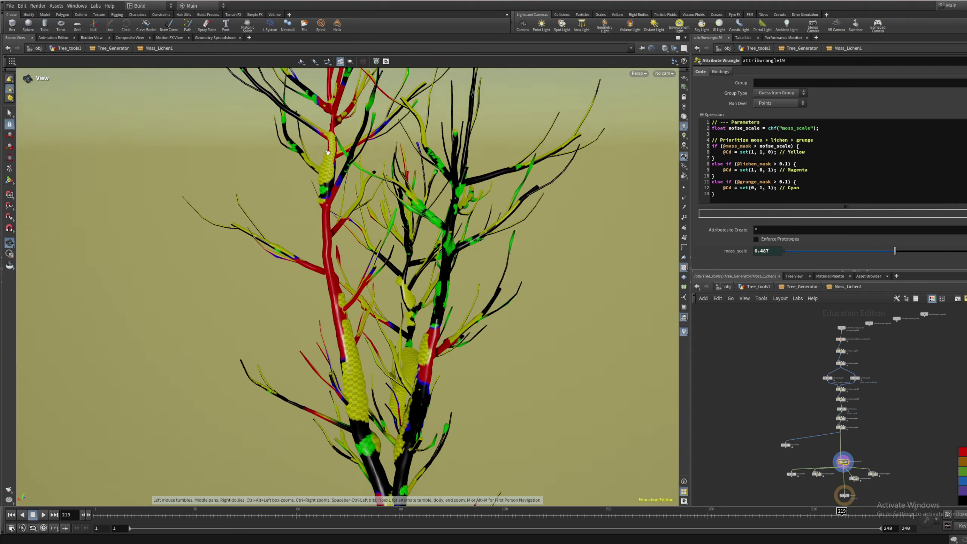
scroll(328, 153, "down", 3)
left_click_drag(328, 153, 489, 245)
middle_click_drag(489, 245, 464, 218)
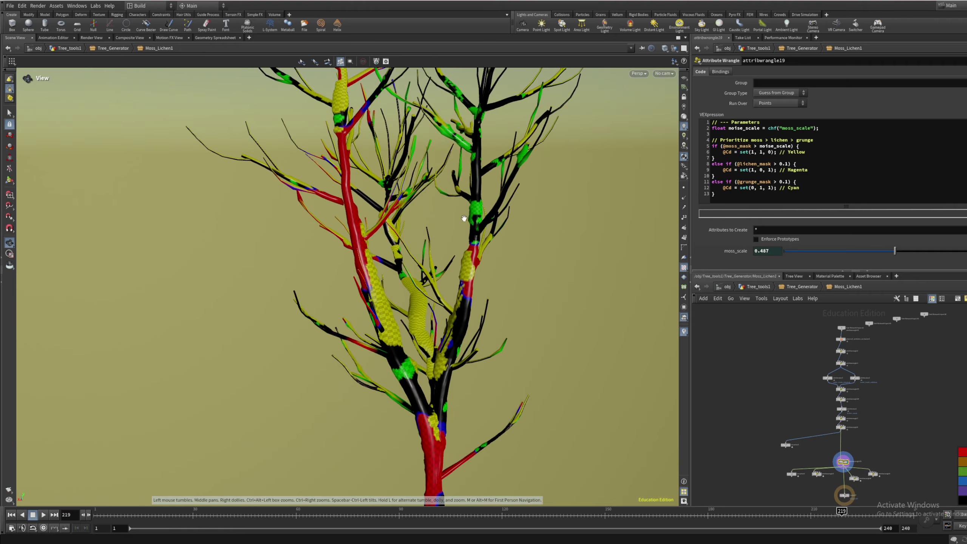
Inspect the displaced yellow moss patches up close on the trunk, the main fork and the larger branches
scroll(495, 186, "up", 6)
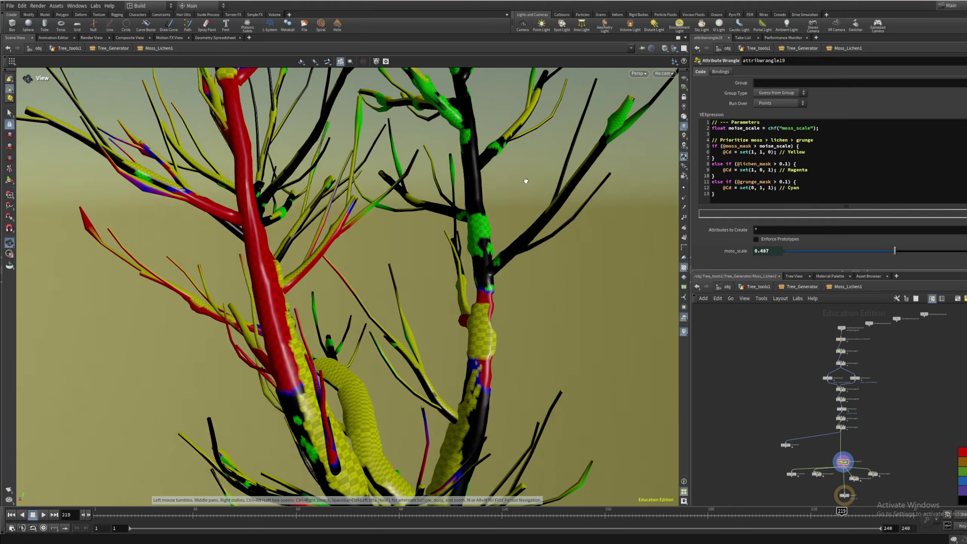
scroll(526, 181, "down", 3)
left_click_drag(464, 123, 274, 210)
scroll(392, 223, "up", 4)
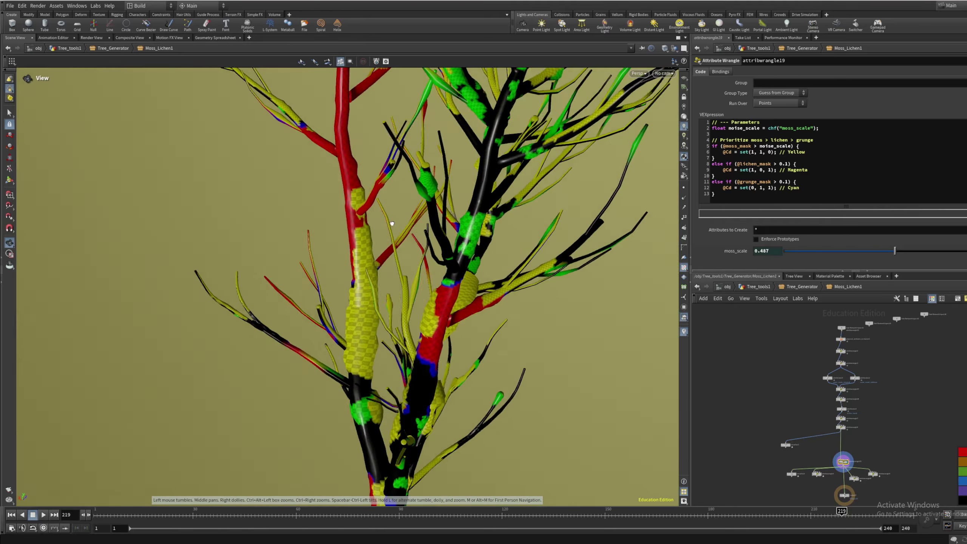
left_click_drag(392, 224, 475, 230)
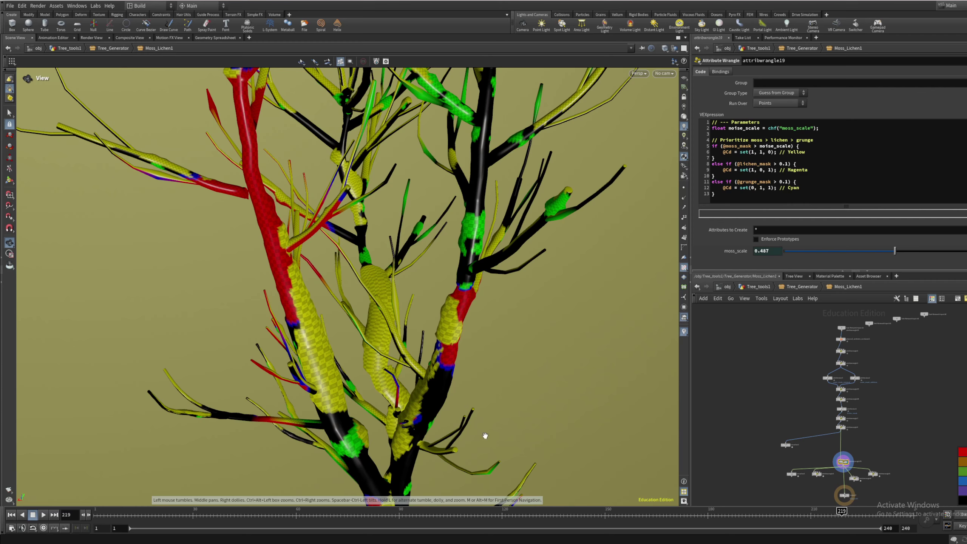
left_click_drag(485, 436, 600, 223)
mouse_move(550, 315)
left_mouse_down()
mouse_move(550, 305)
mouse_move(550, 322)
left_mouse_up()
scroll(420, 201, "up", 3)
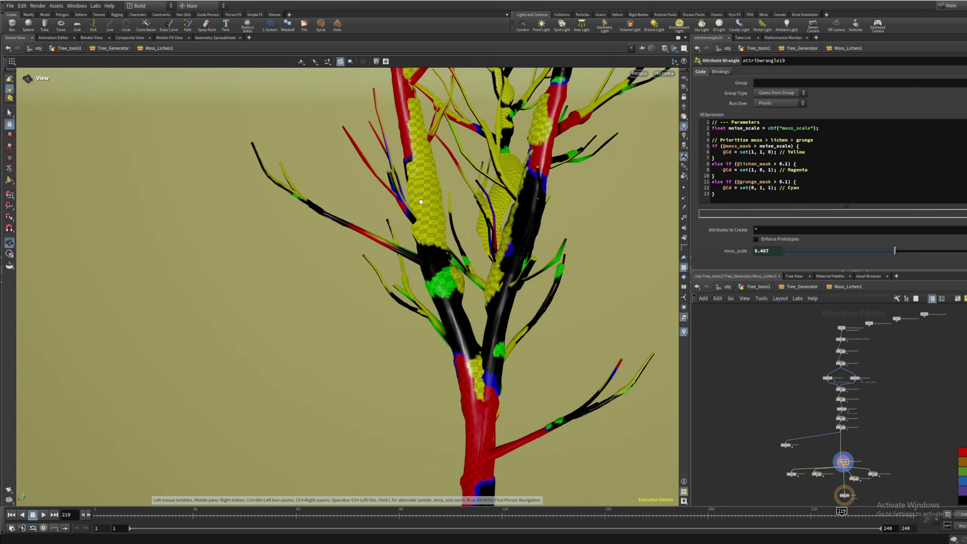
scroll(420, 201, "down", 3)
left_click_drag(421, 201, 399, 206)
scroll(576, 209, "up", 3)
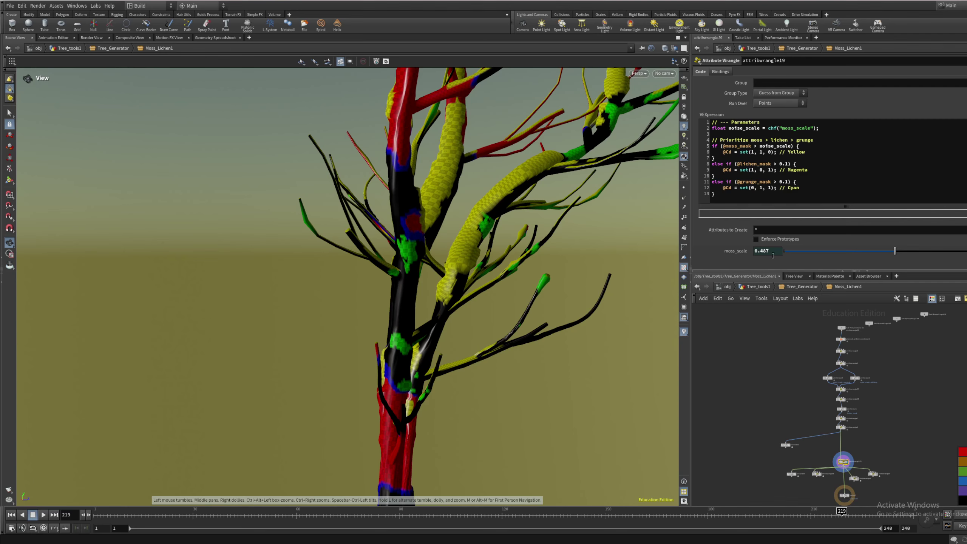
Return to the Tree_Generator network, show Moss_Lichen1's Moss_parameters and make that subnetwork the displayed node
left_click(802, 288)
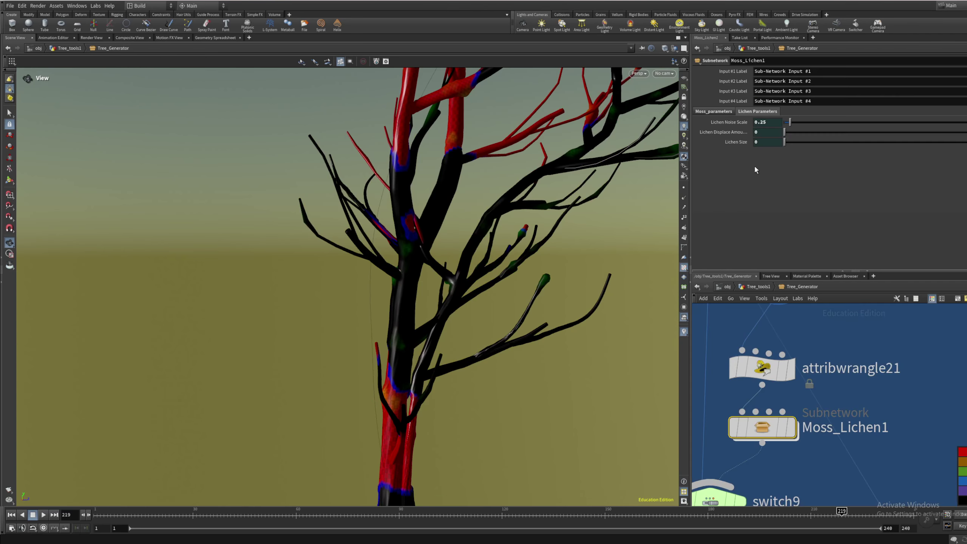
left_click(728, 113)
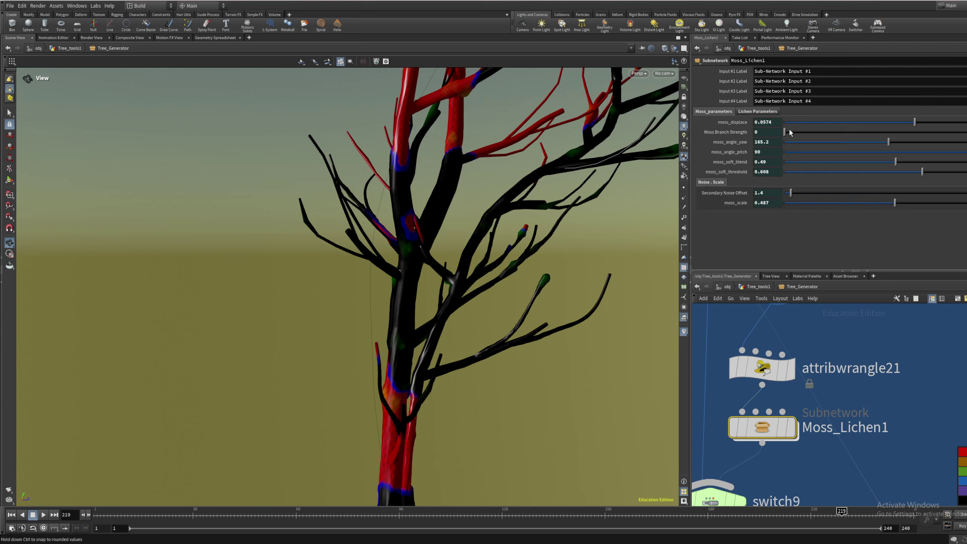
left_click(792, 427)
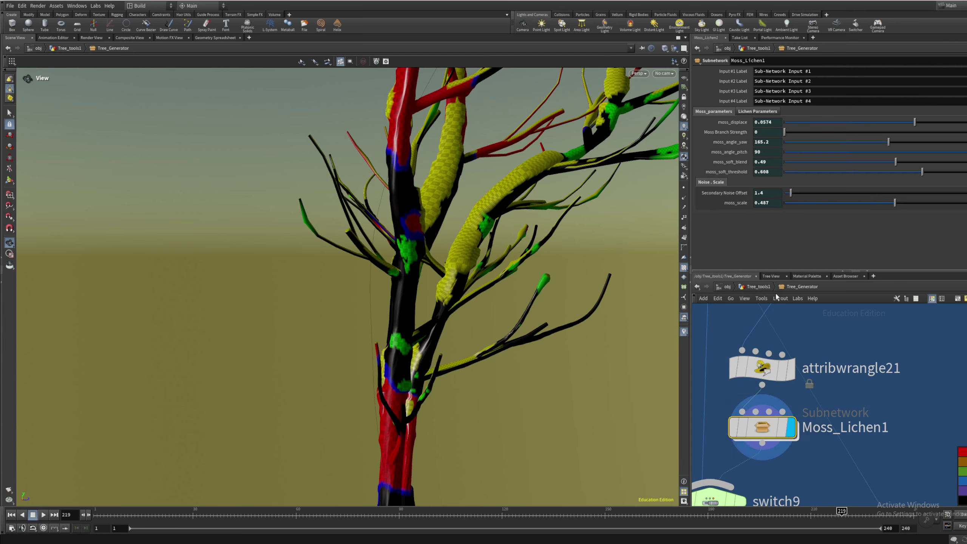
Try a Moss Branch Strength of 0.257 on Moss_Lichen1, then undo the change
left_click_drag(785, 132, 843, 134)
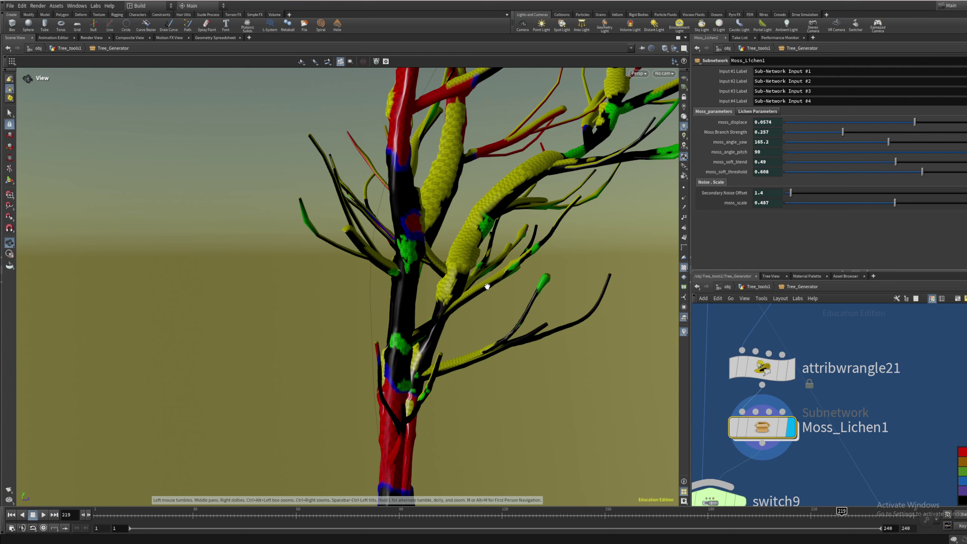
key("ctrl+z")
Set moss_displace to 0.0235 on Moss_Lichen1 and go back inside the subnetwork
mouse_move(758, 426)
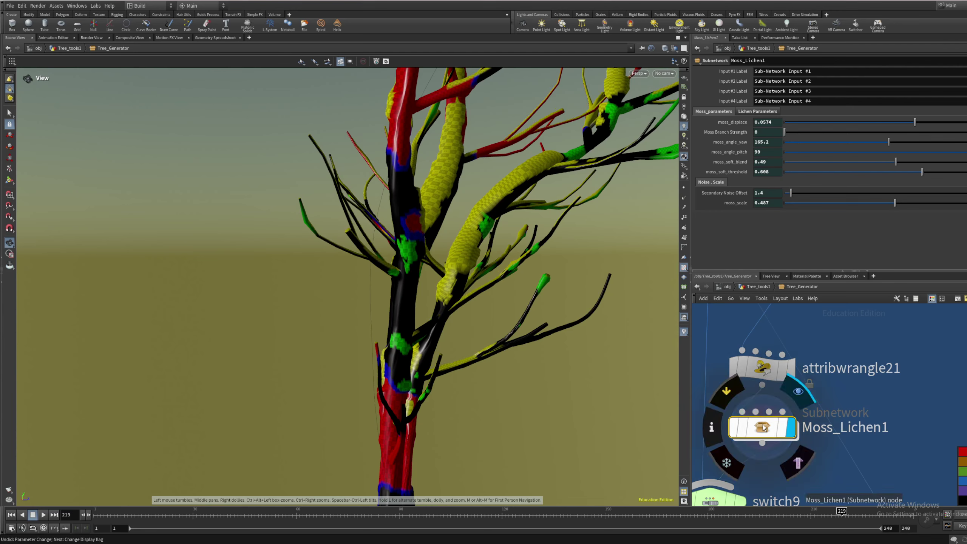
left_click_drag(915, 127, 838, 138)
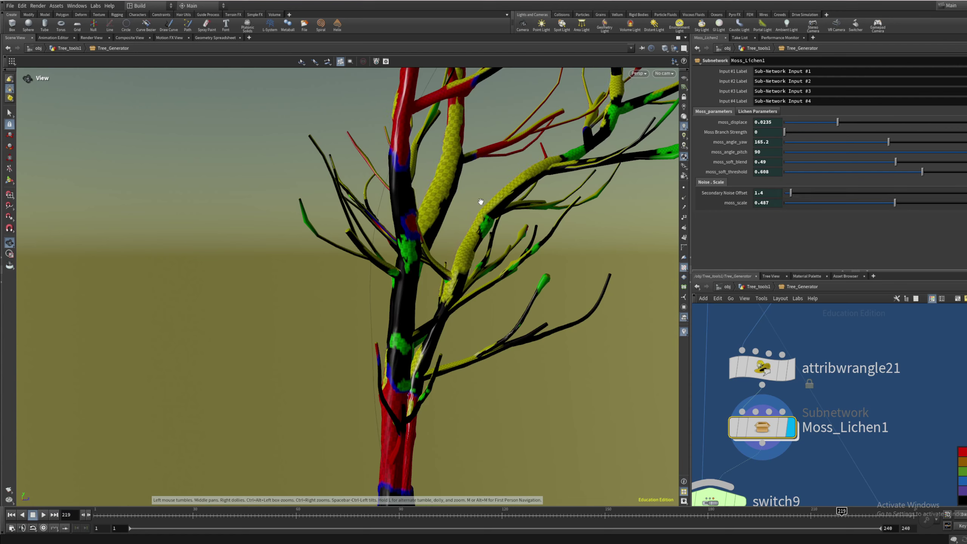
double_click(759, 429)
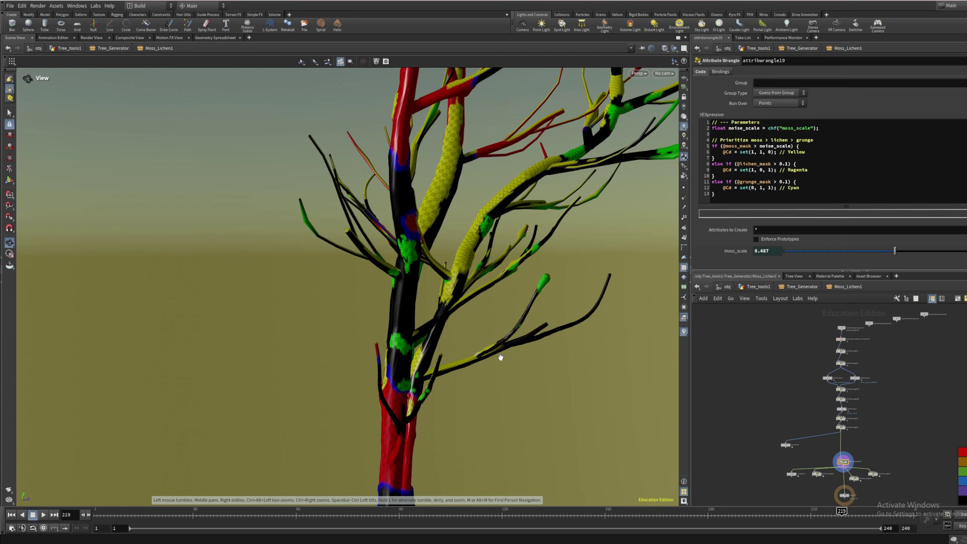
Examine the UV checker squares and the stepped mask borders along the trunk, from its base to the fork
left_click_drag(501, 355, 406, 290)
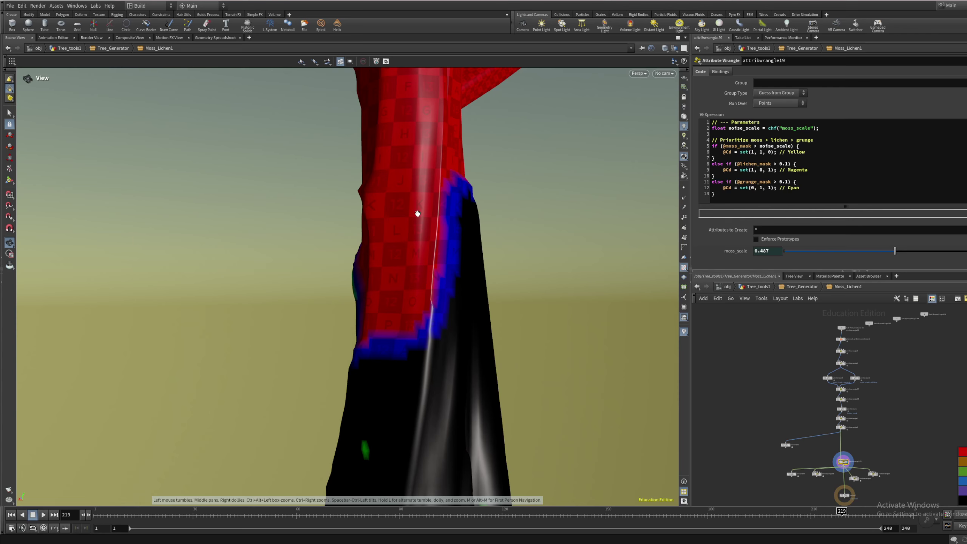
left_click_drag(419, 216, 403, 391)
left_click_drag(440, 320, 425, 442)
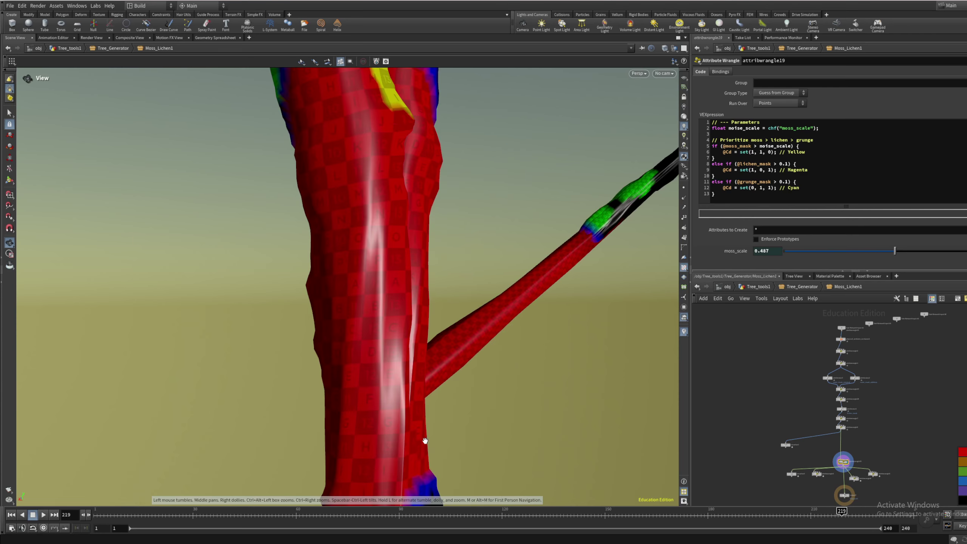
middle_click_drag(552, 219, 570, 234)
left_click_drag(408, 297, 352, 326)
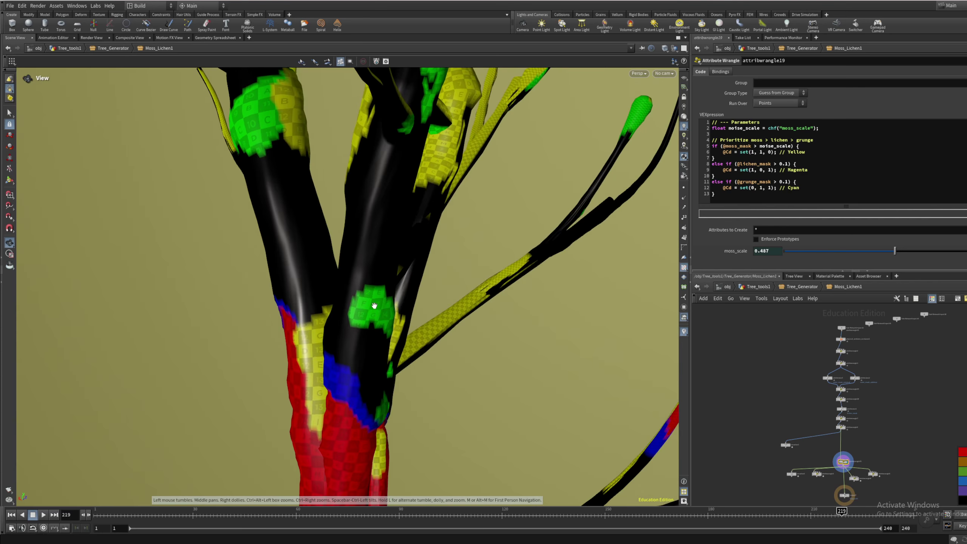
scroll(375, 284, "up", 2)
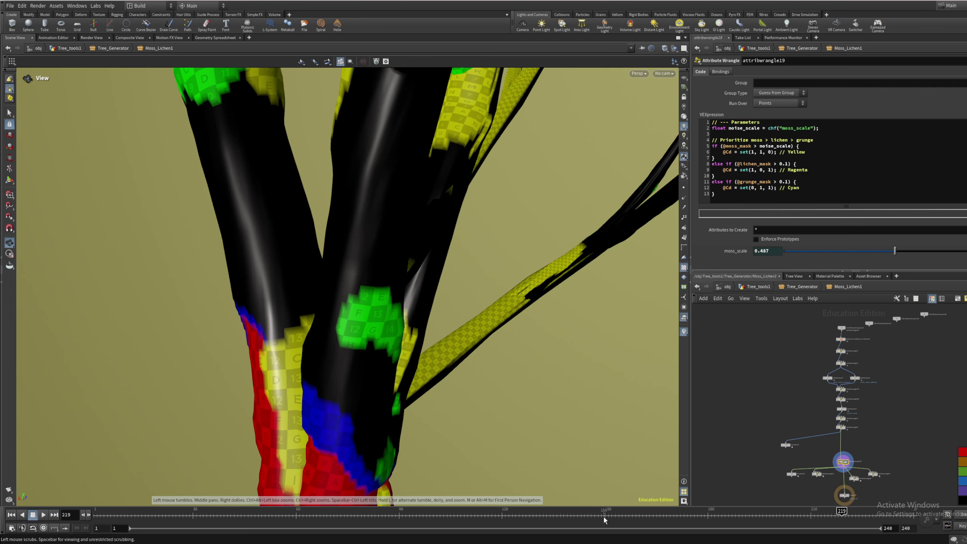
Capture a square of empty viewport background as a screenshot and open it in Snipping Tool for markup
key("super+shift+s")
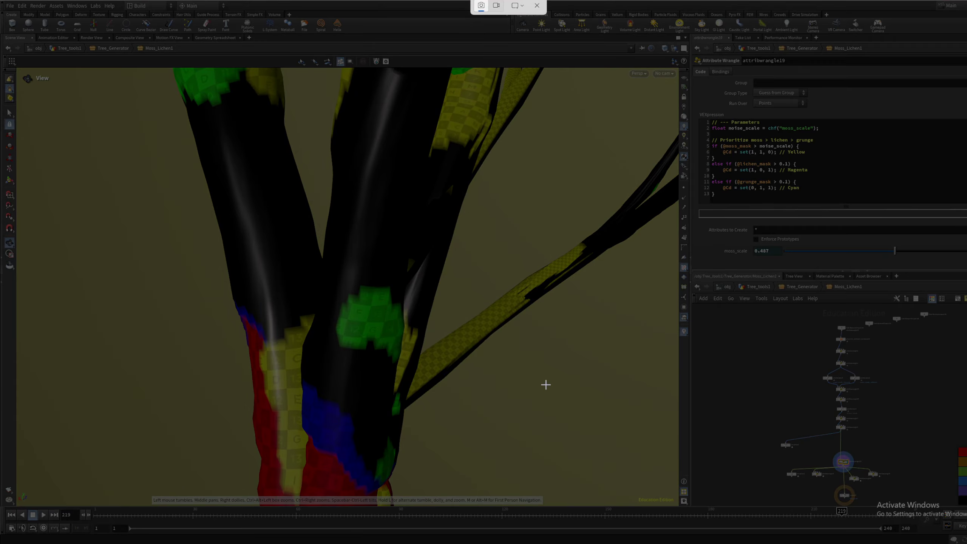
left_click_drag(541, 400, 612, 467)
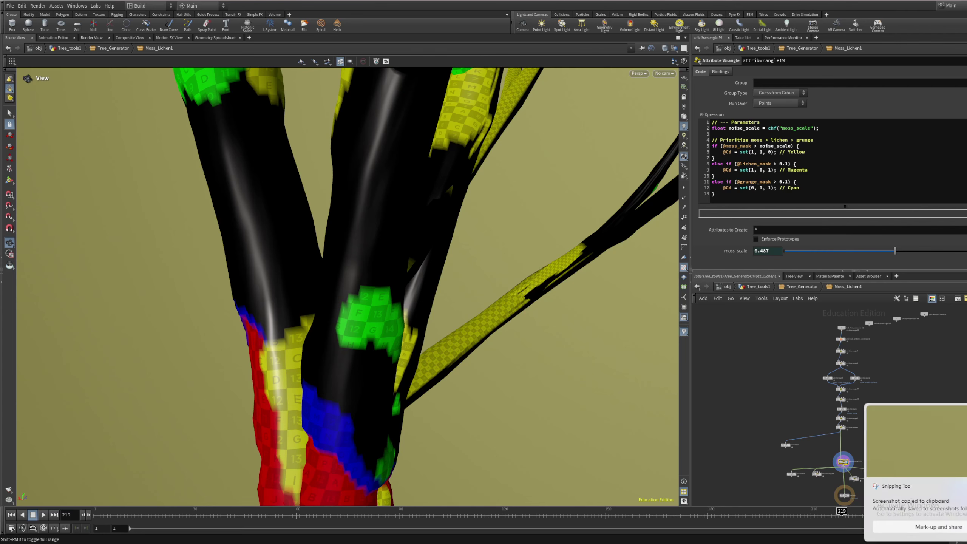
left_click(910, 450)
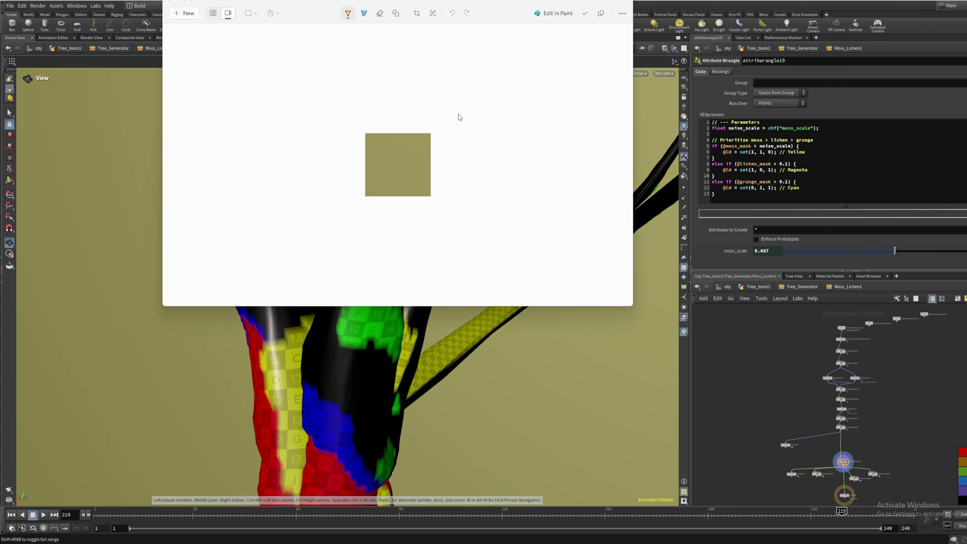
Mark three corners of the captured square in red with the pen to illustrate its corner points
left_click(347, 15)
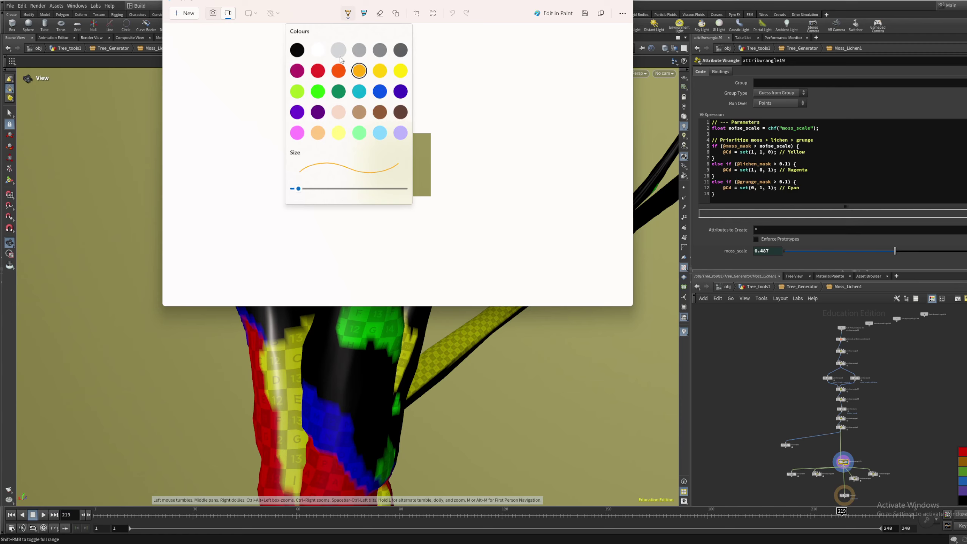
left_click(319, 69)
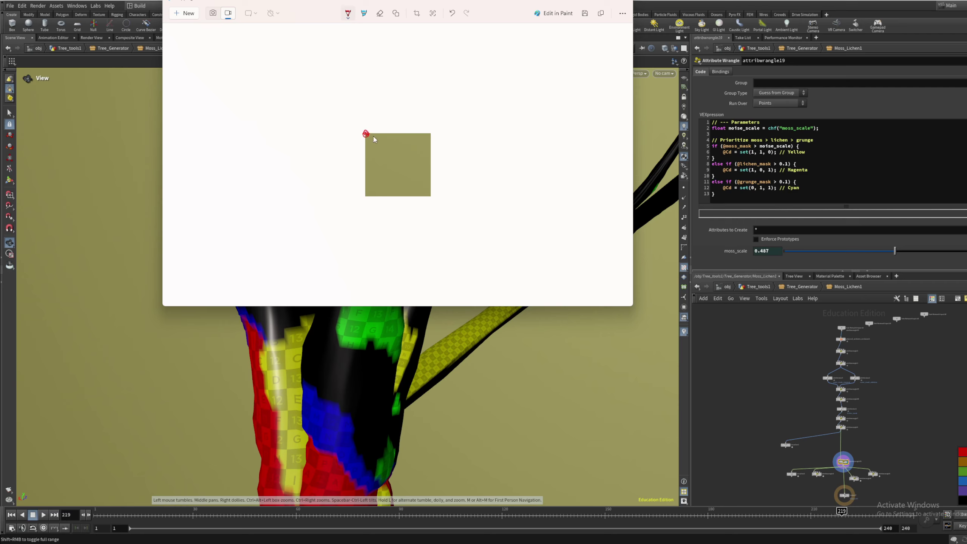
left_click_drag(432, 131, 433, 135)
left_click_drag(364, 197, 368, 198)
left_click(348, 15)
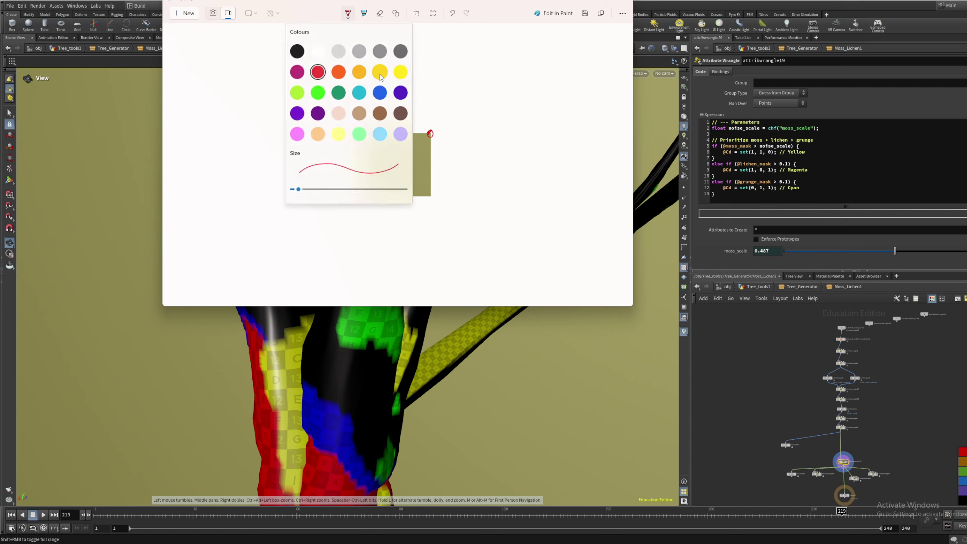
left_click(373, 162)
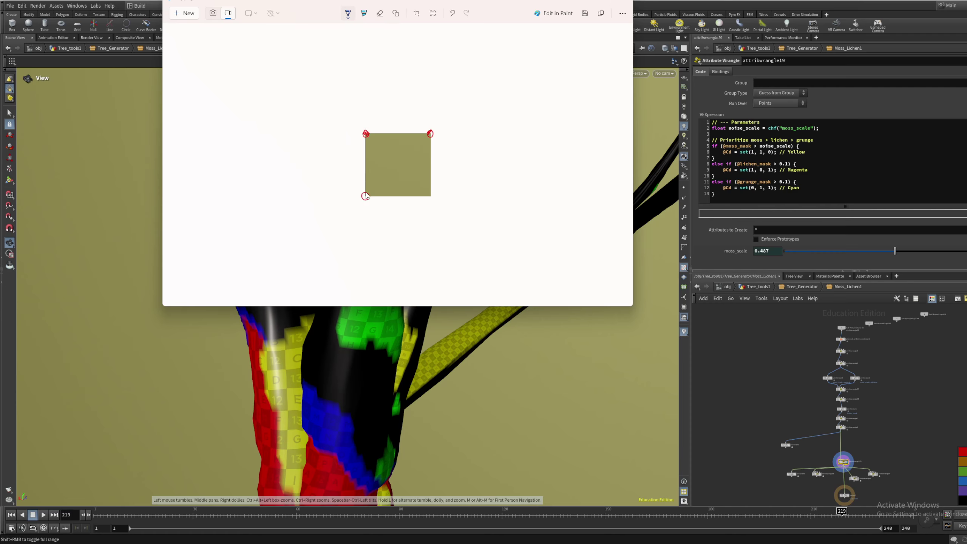
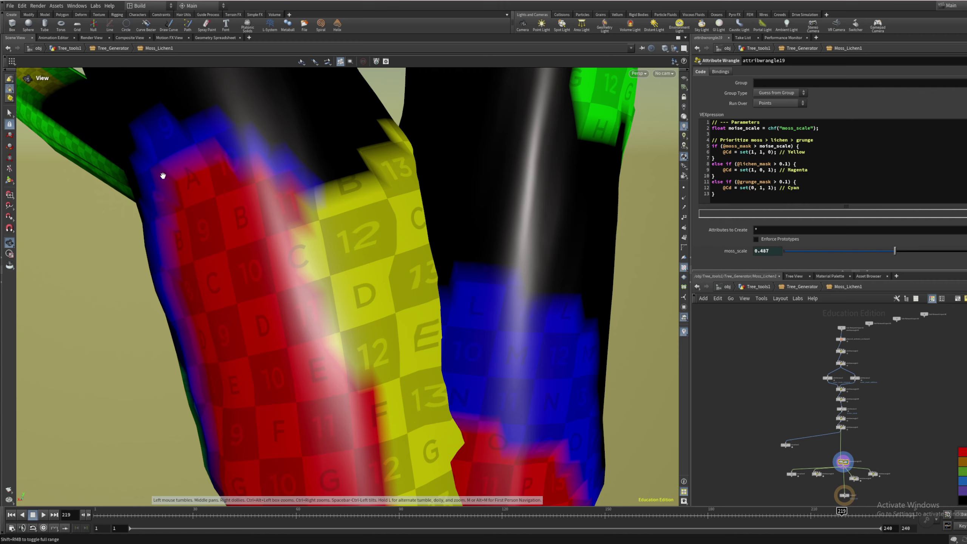
Compare the blocky colour transitions between the masks at the trunk base, the fork and the mossy upper branches
scroll(322, 296, "down", 10)
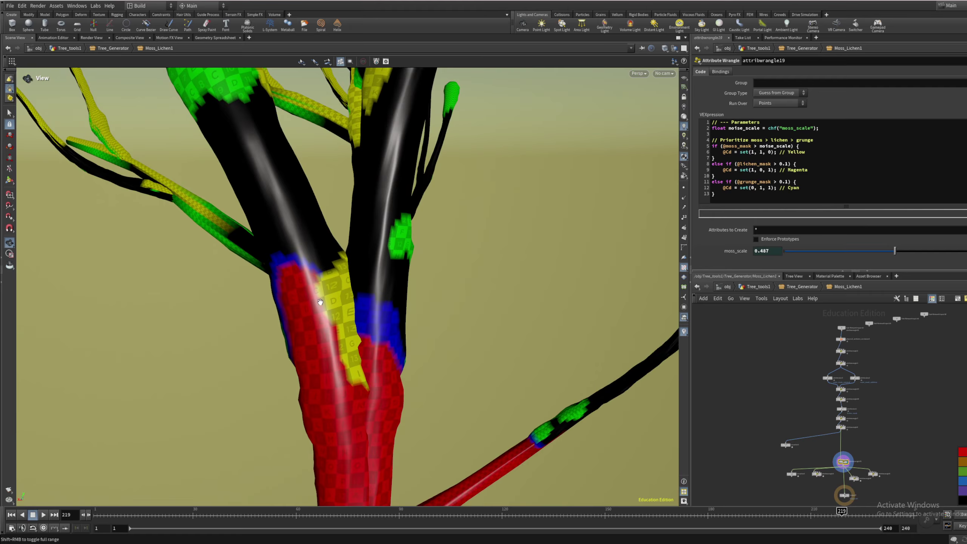
left_click_drag(322, 297, 314, 408)
scroll(319, 415, "up", 5)
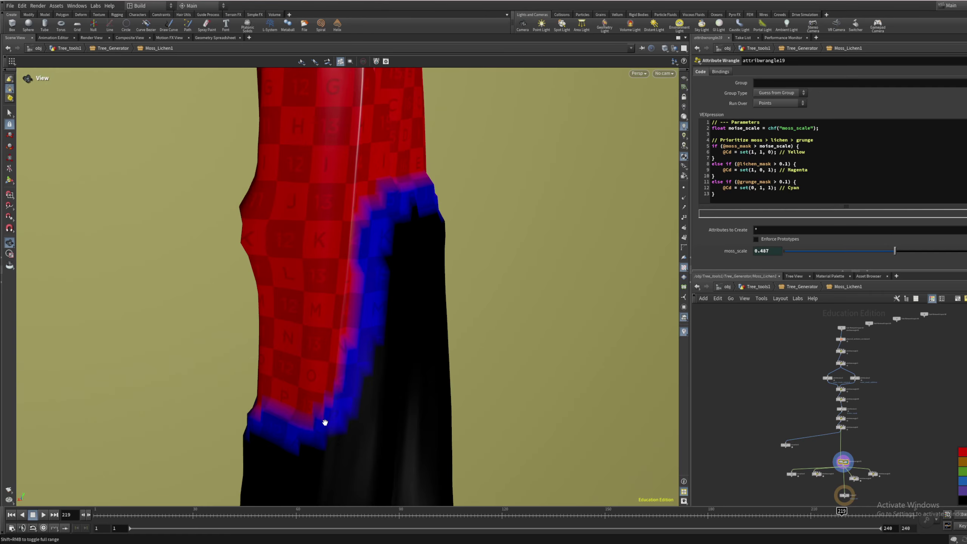
scroll(369, 206, "down", 5)
middle_click_drag(356, 144, 347, 364)
middle_click_drag(350, 196, 346, 291)
scroll(335, 323, "up", 5)
scroll(346, 281, "down", 4)
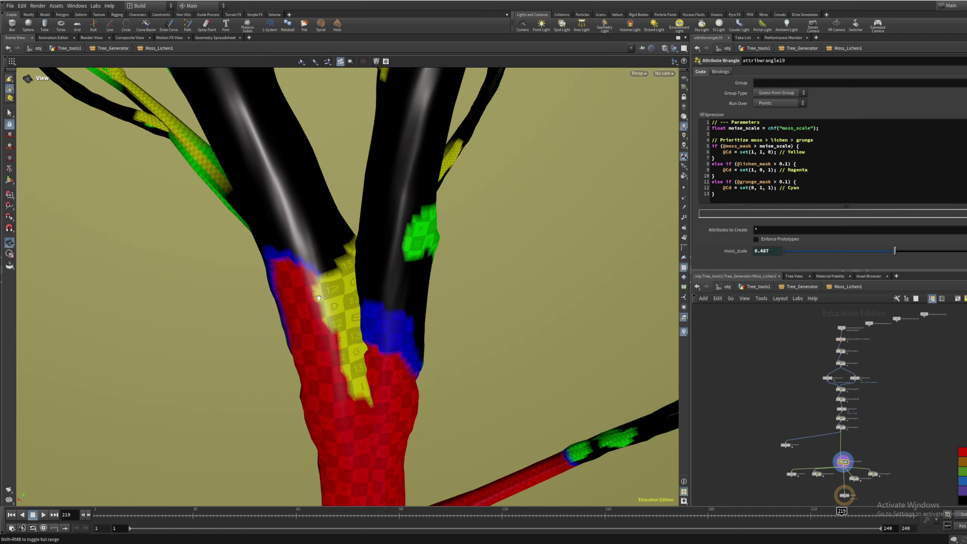
scroll(346, 280, "up", 8)
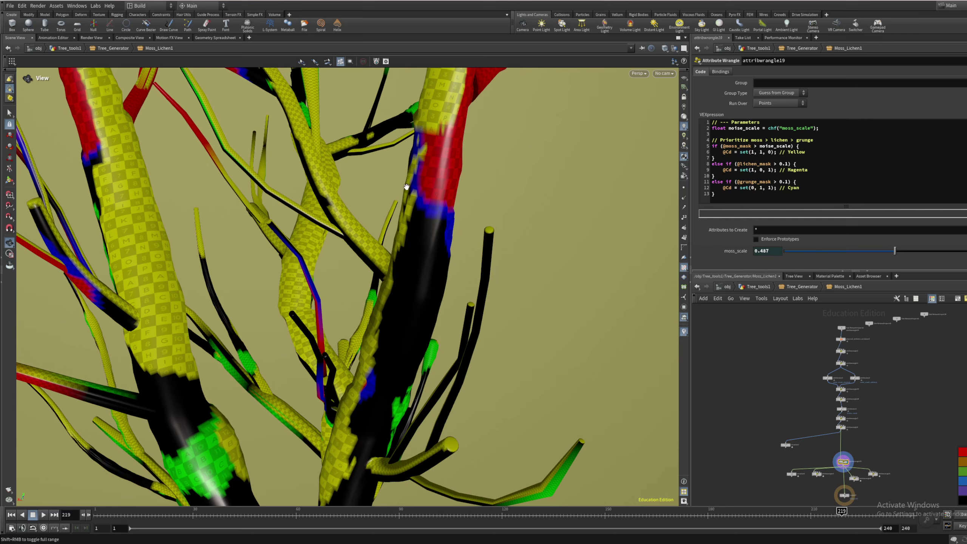
middle_click_drag(378, 350, 398, 378)
scroll(391, 364, "down", 2)
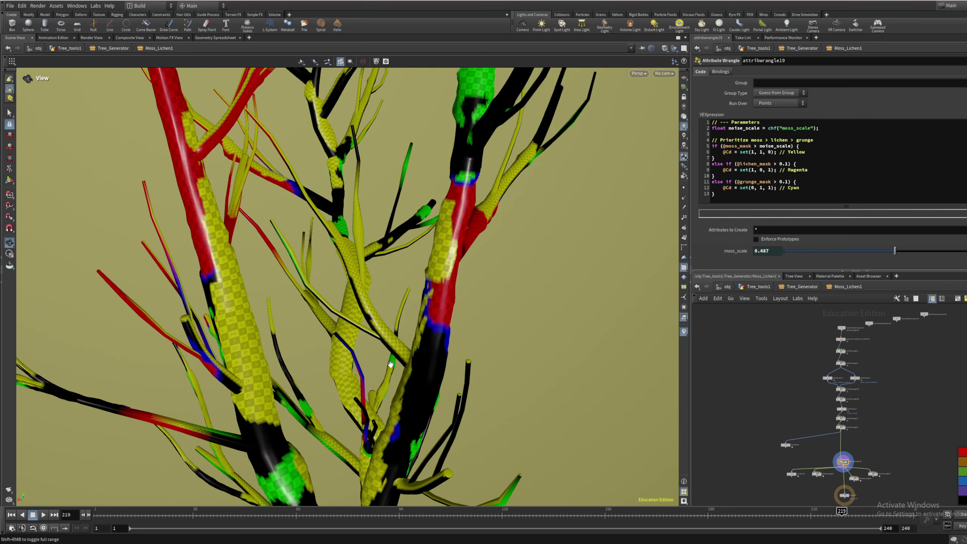
Examine the red, green, blue and yellow mask patches along the trunk, the fork and the upper branches from several angles
scroll(390, 364, "down", 2)
mouse_move(389, 371)
left_mouse_down()
mouse_move(381, 395)
mouse_move(395, 388)
left_mouse_up()
scroll(368, 400, "up", 3)
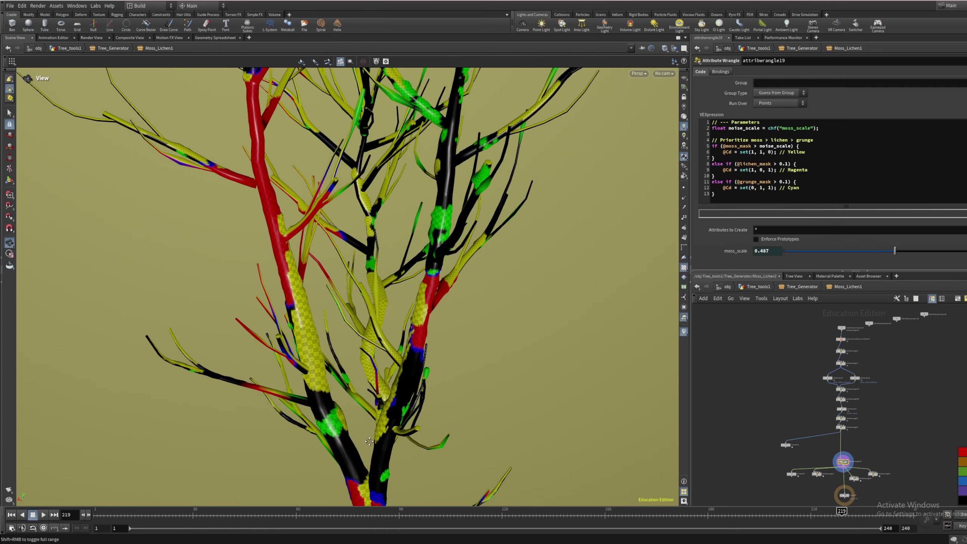
left_click_drag(369, 442, 372, 345)
scroll(377, 396, "up", 4)
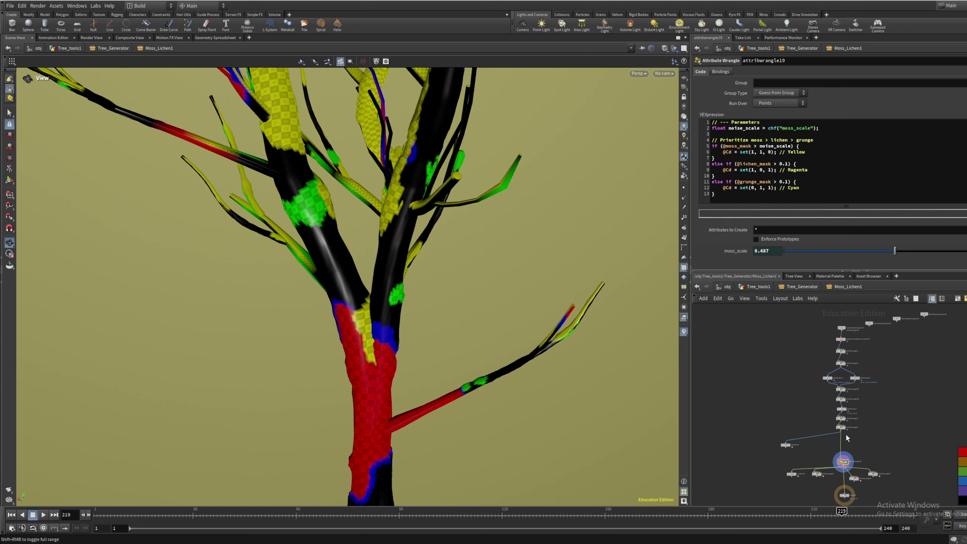
scroll(361, 358, "up", 3)
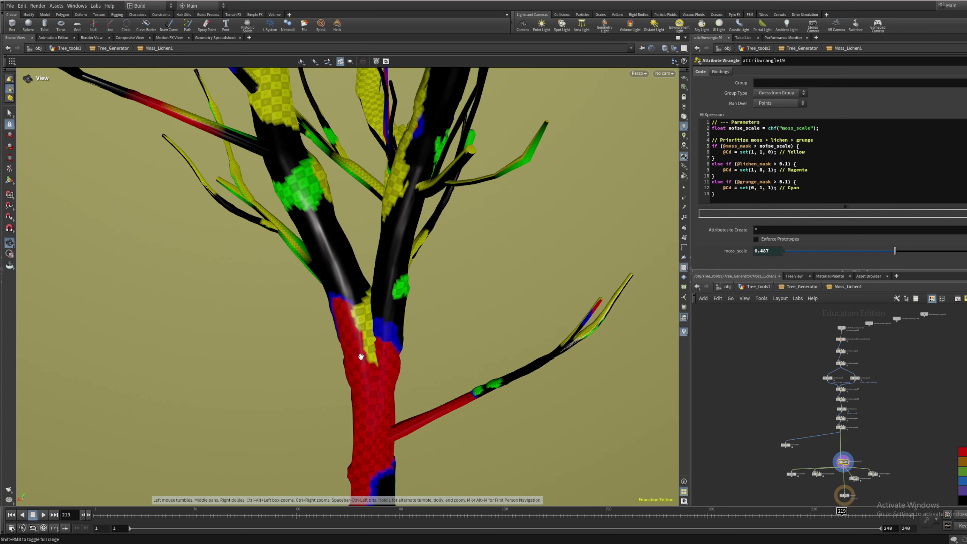
middle_click_drag(377, 370, 422, 293)
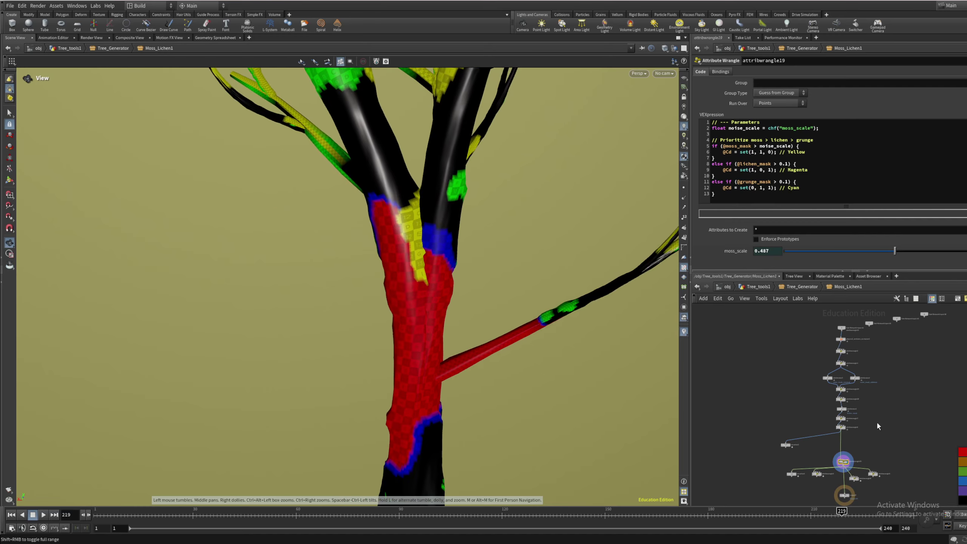
left_click_drag(434, 160, 472, 305)
scroll(809, 466, "up", 3)
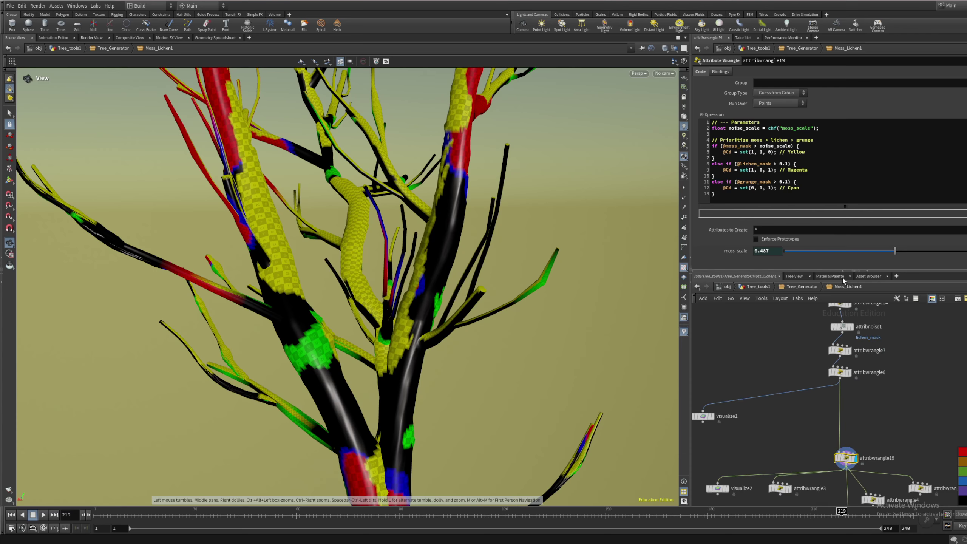
left_click_drag(388, 396, 377, 375)
Review the physical_ambient_occlusion1 settings and the yaw and pitch angle code in attribwrangle2
middle_click_drag(876, 433, 836, 341)
scroll(883, 331, "down", 3)
scroll(836, 341, "up", 3)
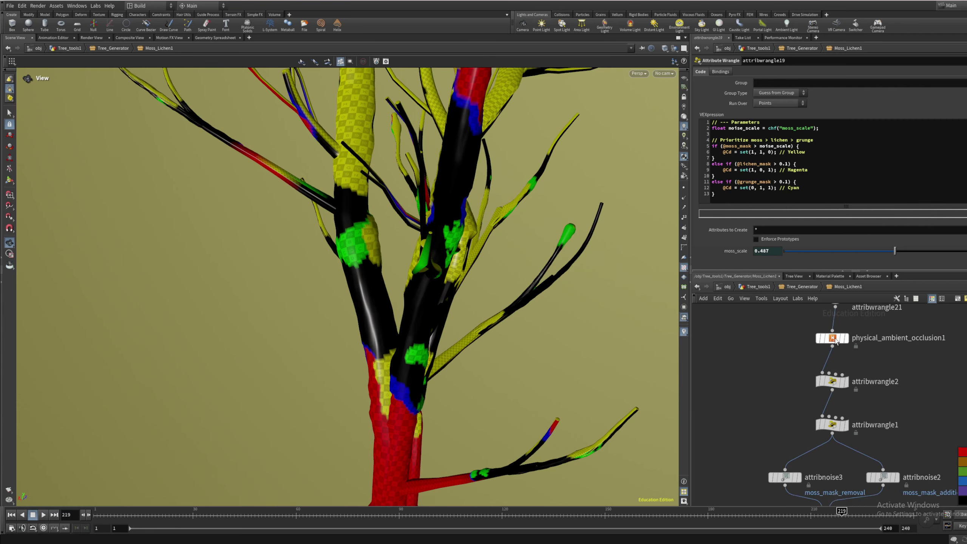
left_click(836, 341)
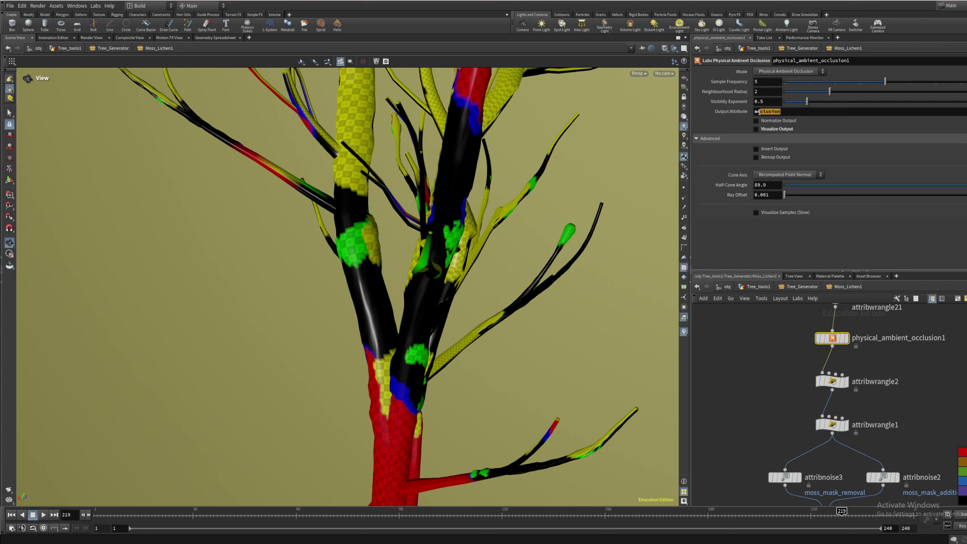
left_click(832, 382)
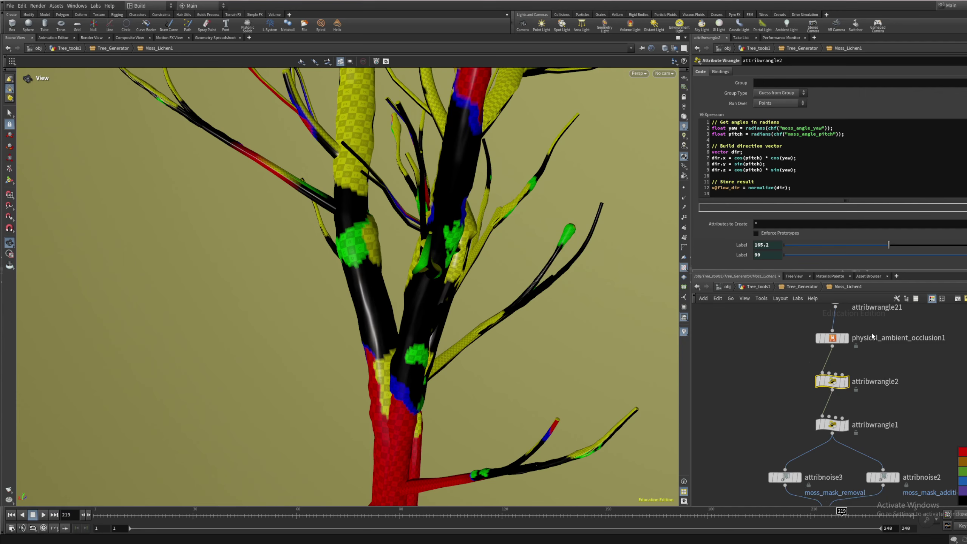
left_click_drag(844, 134, 779, 126)
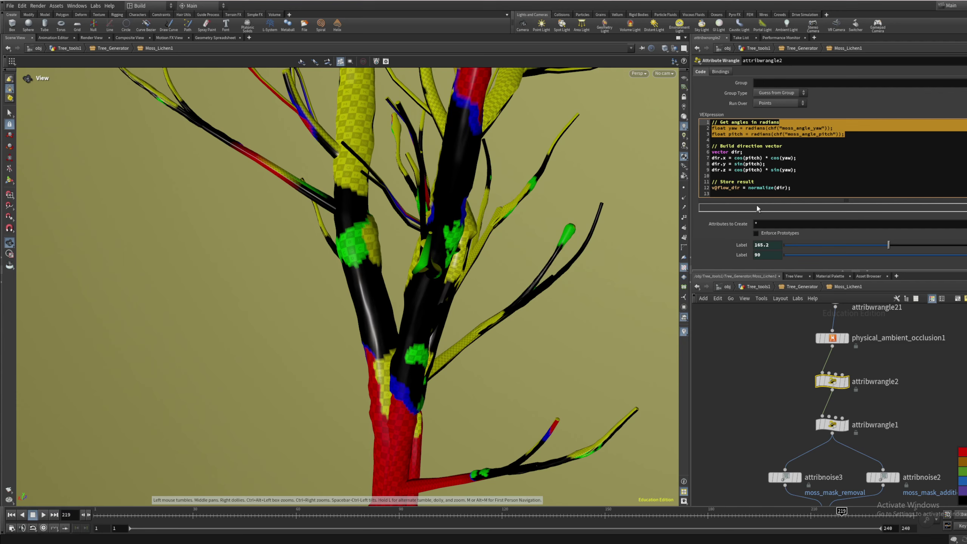
Review the moss mask code in attribwrangle1 and the moss_mask fit expression in attribwrangle24
middle_click_drag(741, 381, 724, 287)
left_click(815, 332)
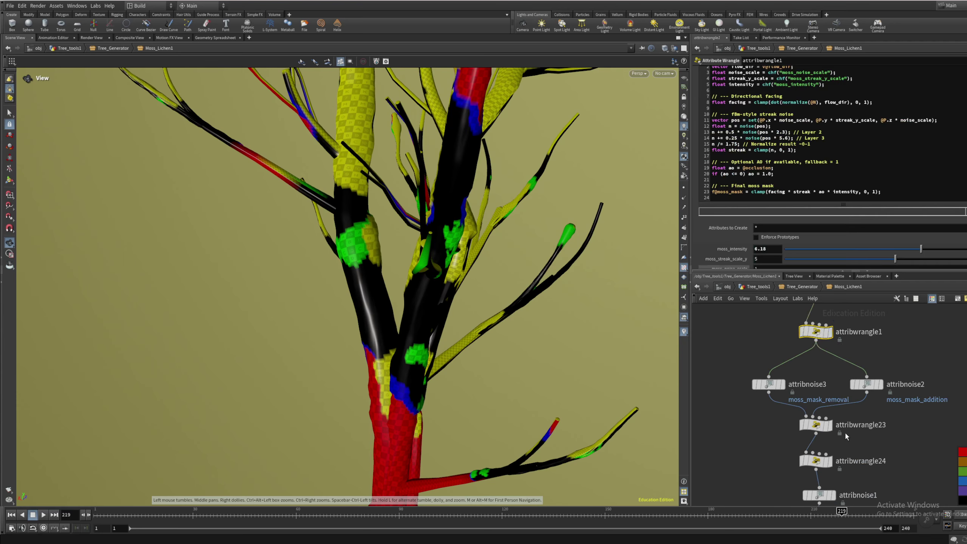
middle_click_drag(845, 431, 813, 316)
left_click(809, 310)
left_click(814, 351)
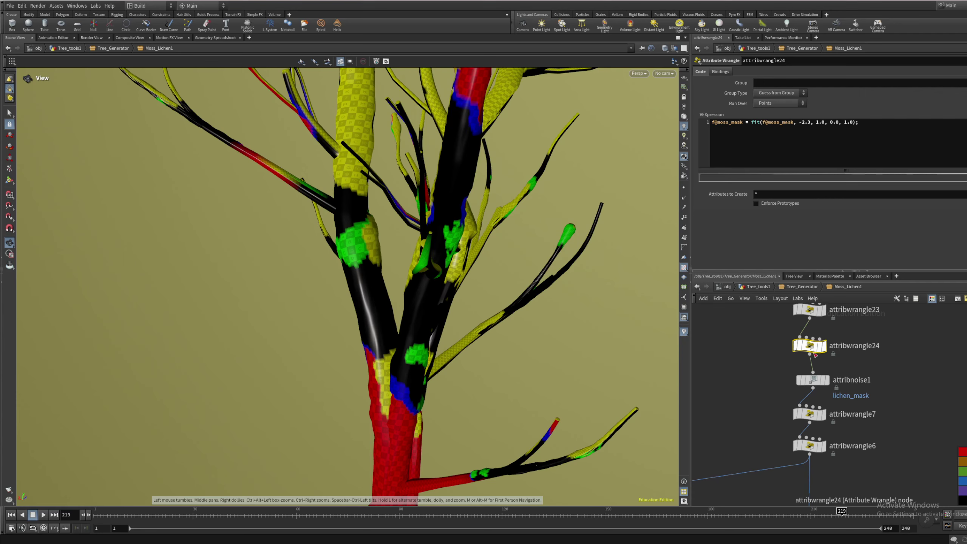
Review the soft blend code in attribwrangle7 and the moss and lichen displacement in attribwrangle6, and check the trunk
left_click(812, 416)
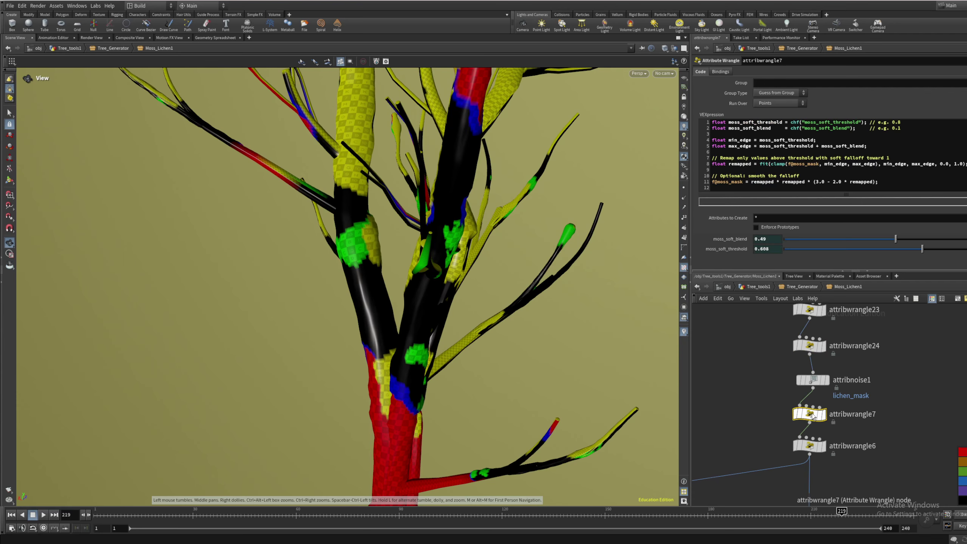
left_click(813, 448)
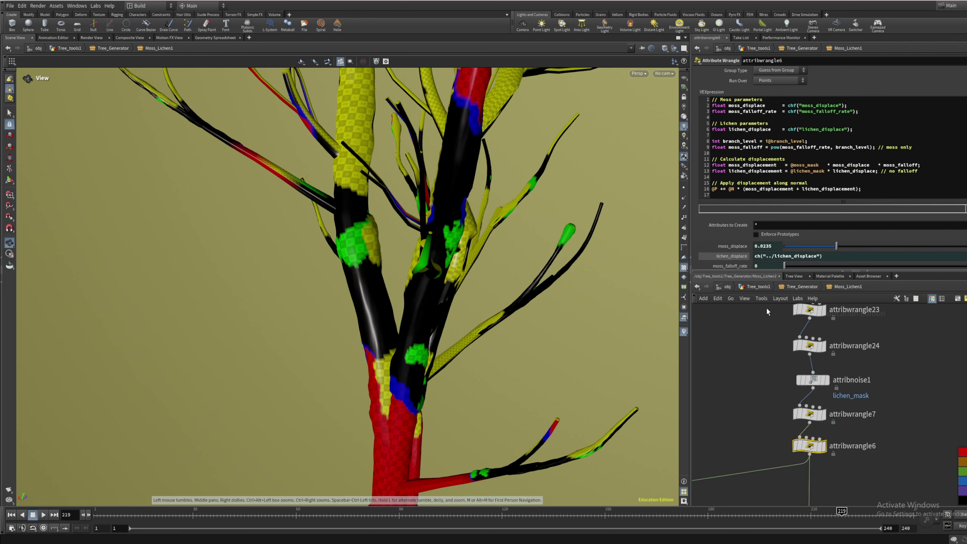
middle_click(733, 257, "ctrl")
middle_click_drag(399, 365, 395, 244)
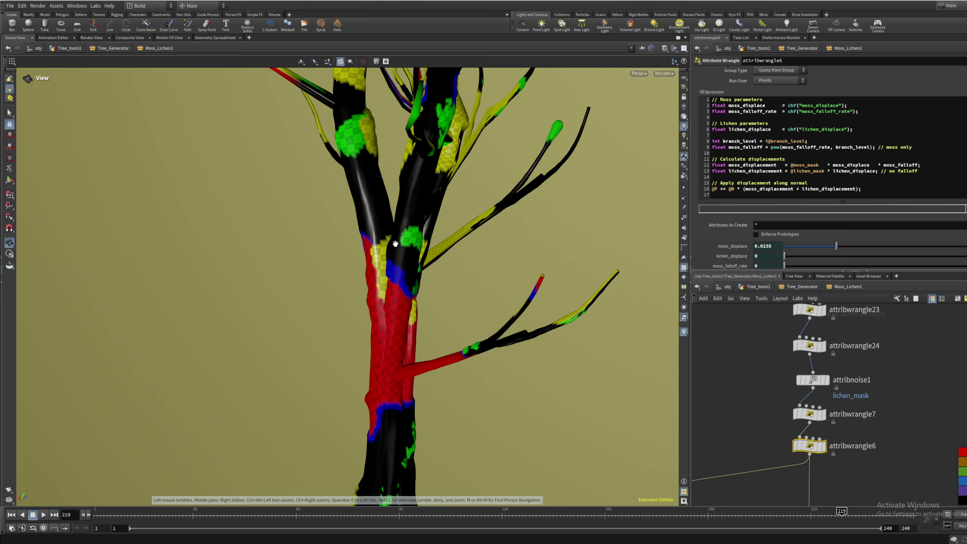
scroll(395, 244, "down", 2)
scroll(725, 360, "down", 3)
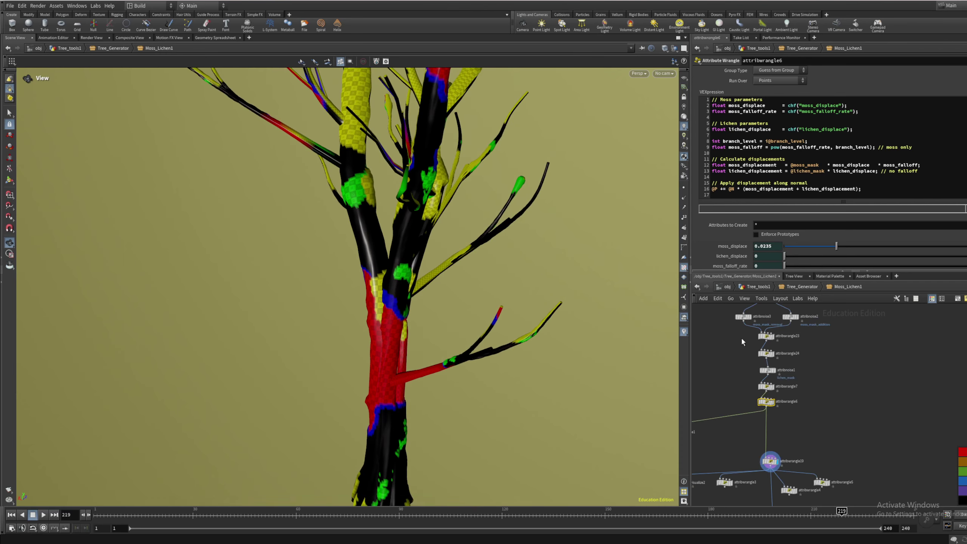
Inspect attribwrangle19's colour code, highlighting the grunge_mask condition and the colour values assigned to the masks
scroll(815, 411, "up", 4)
left_click(809, 397)
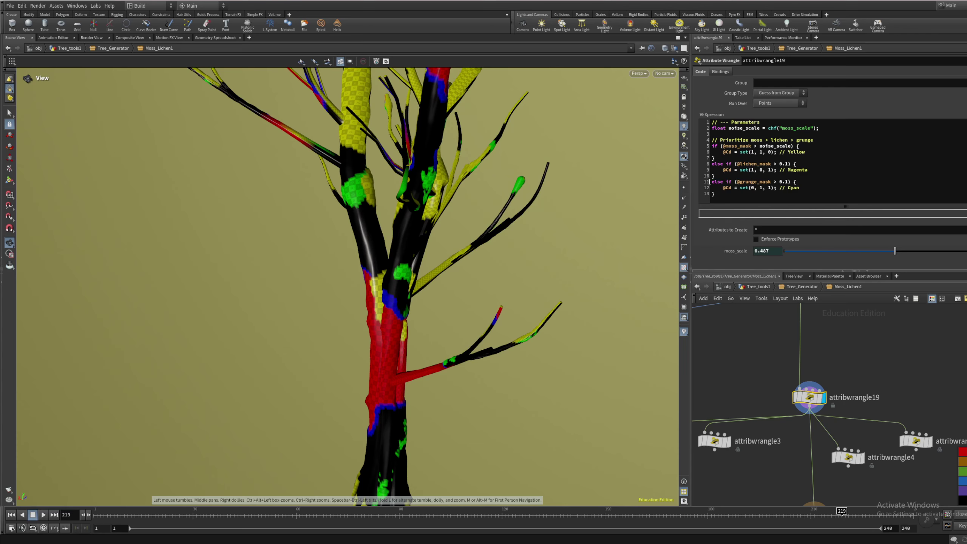
left_click_drag(710, 182, 768, 182)
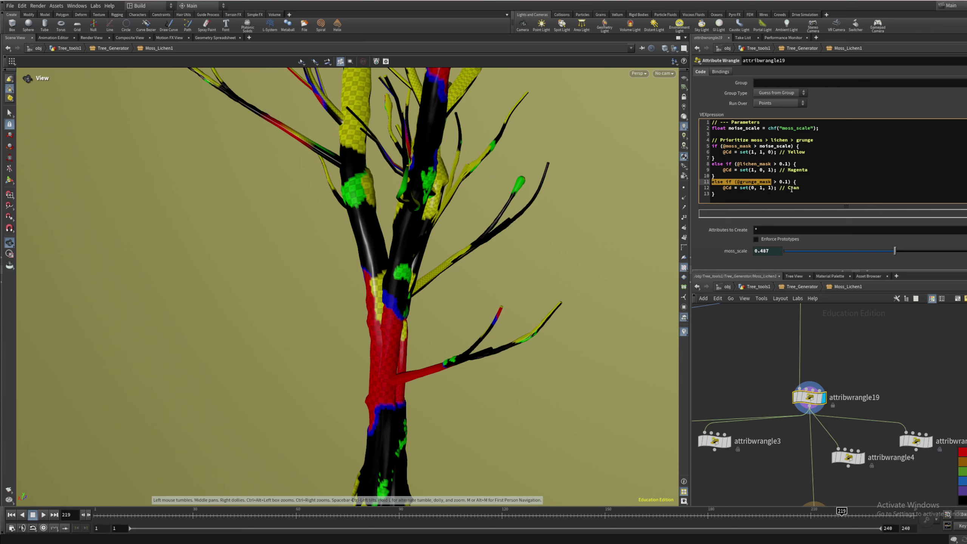
double_click(783, 182)
left_click(732, 188)
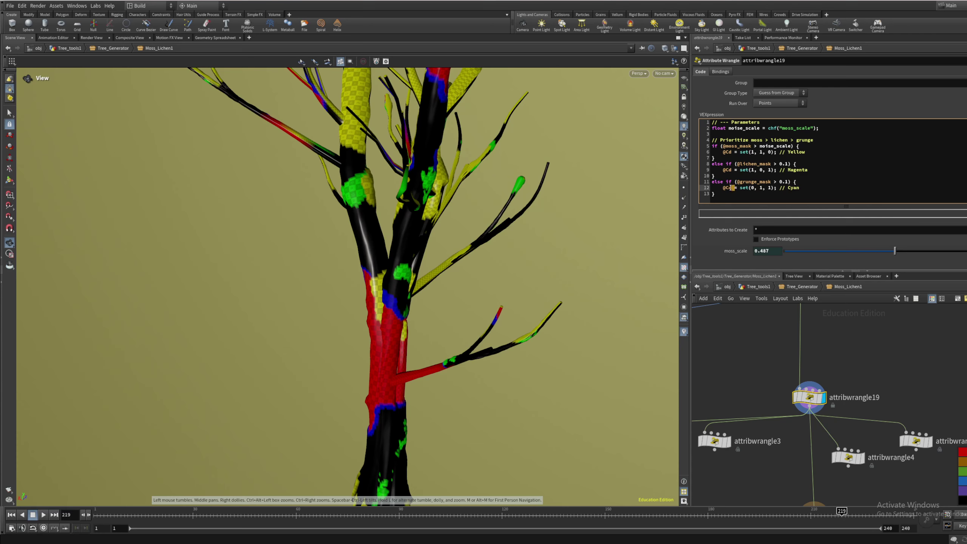
double_click(762, 188)
left_click(770, 189)
double_click(770, 188)
left_click(840, 177)
double_click(787, 153)
left_click(811, 170)
Inspect how the mask colours meet around the trunk fork and the mossy branches above it
mouse_move(380, 335)
left_mouse_down()
mouse_move(431, 328)
mouse_move(397, 326)
left_mouse_up()
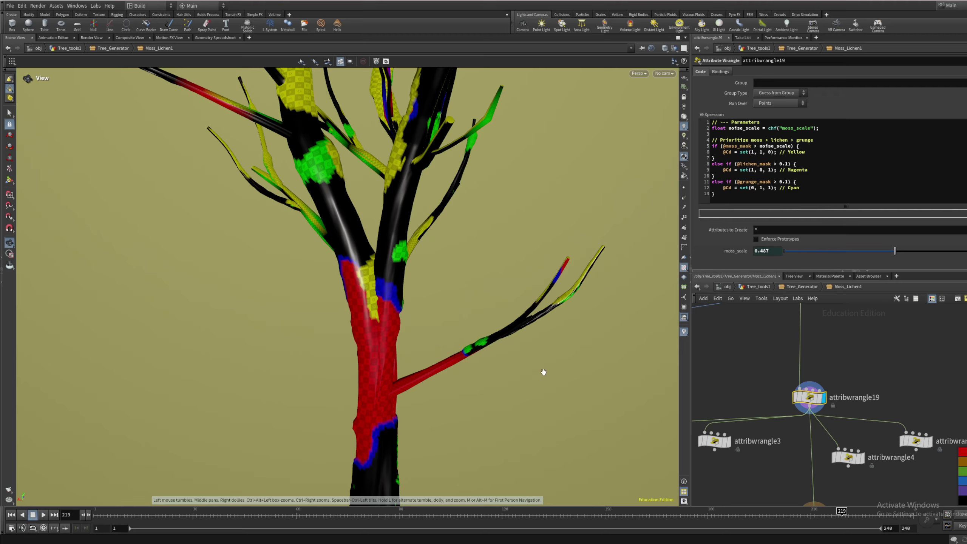
left_click_drag(345, 277, 351, 274)
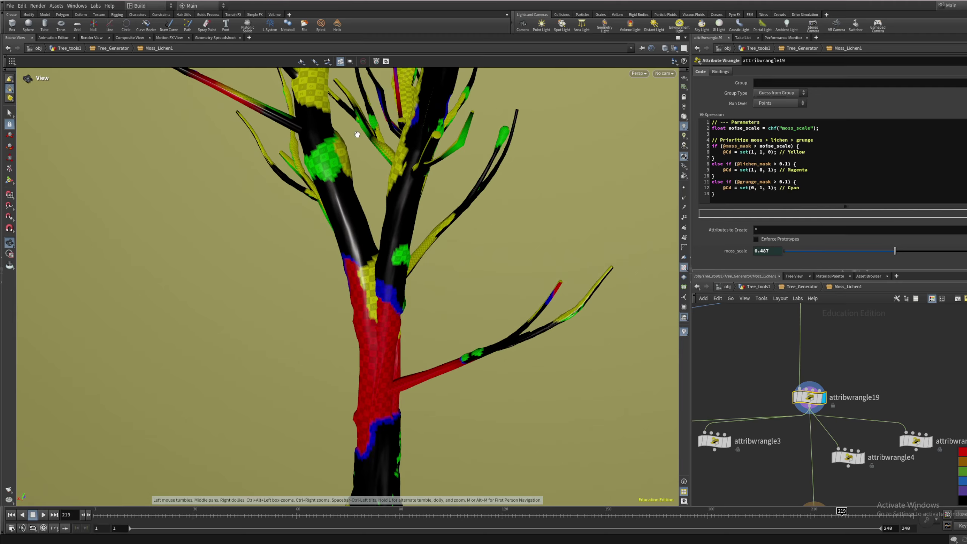
left_click_drag(358, 134, 389, 251)
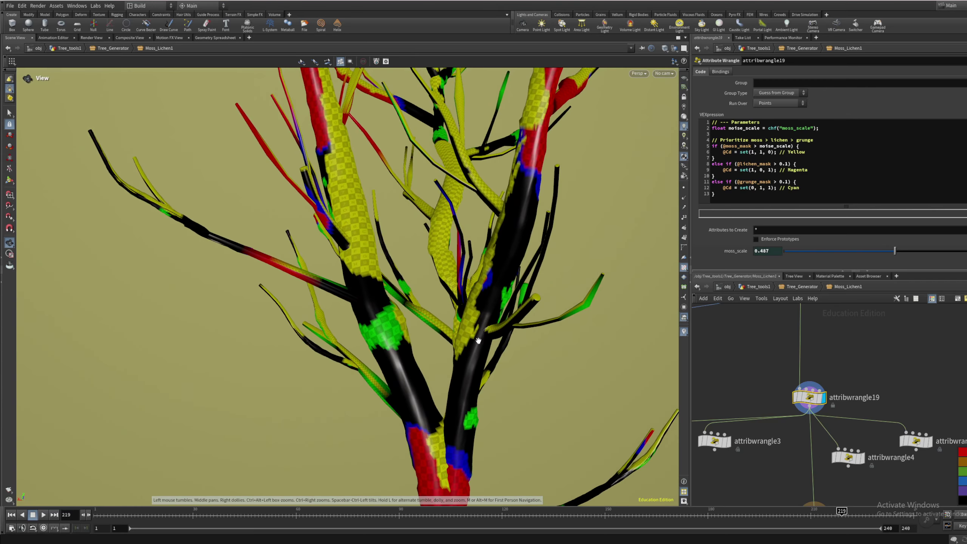
middle_click_drag(472, 346, 464, 274)
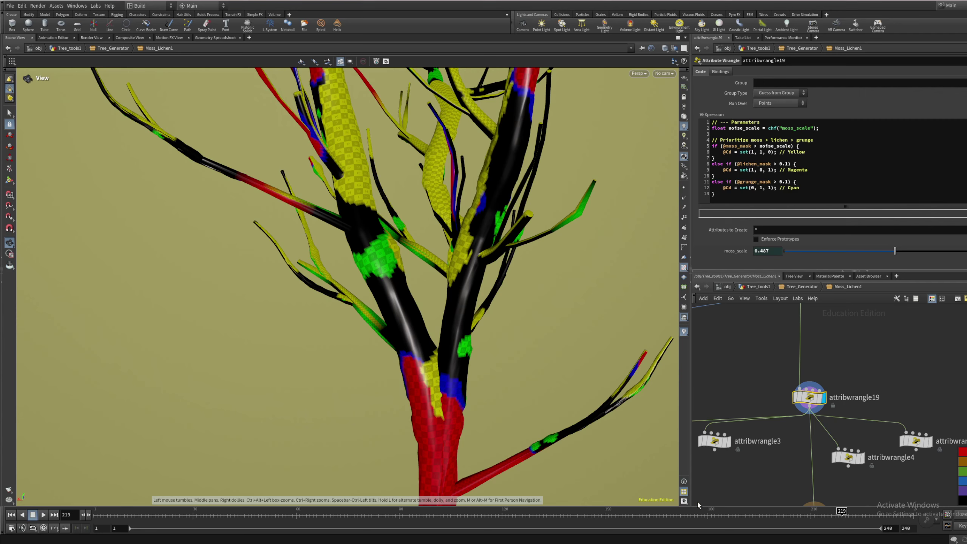
Capture a small empty square of the network background as a screenshot and open it in Snipping Tool for markup
mouse_move(650, 542)
key("super+shift+s")
left_click_drag(712, 330, 758, 390)
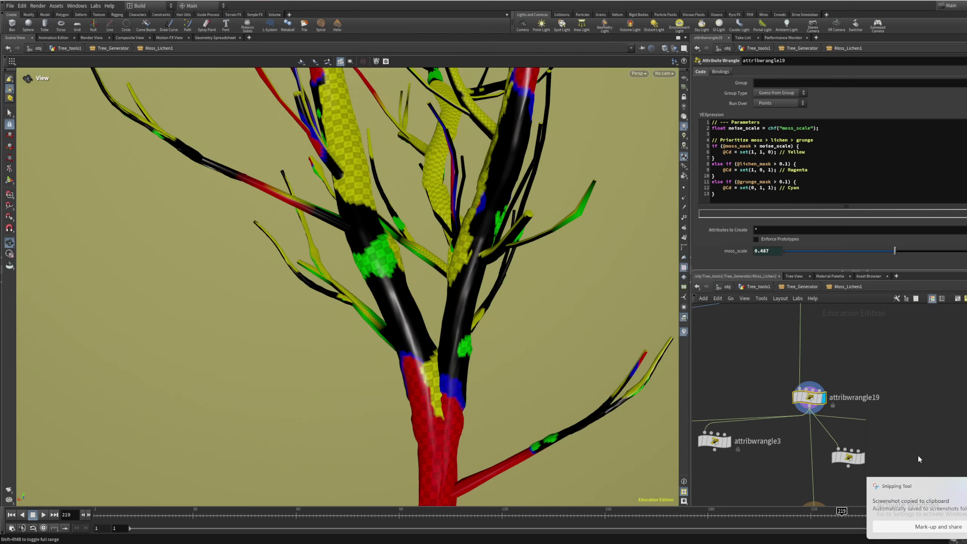
left_click(918, 442)
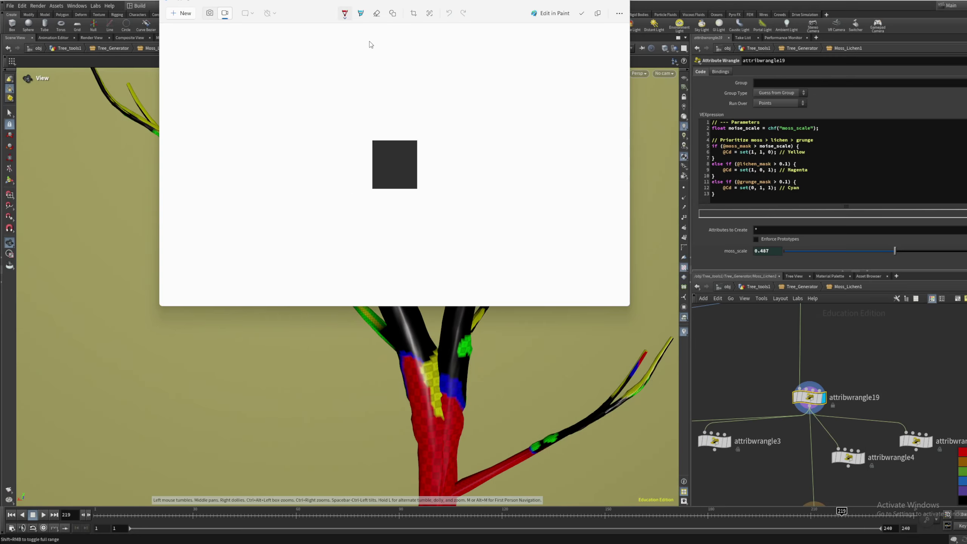
Write "1, 1, 0" in black pen above the captured square and draw three small marks in a column beside it
left_click(345, 13)
left_click(292, 48)
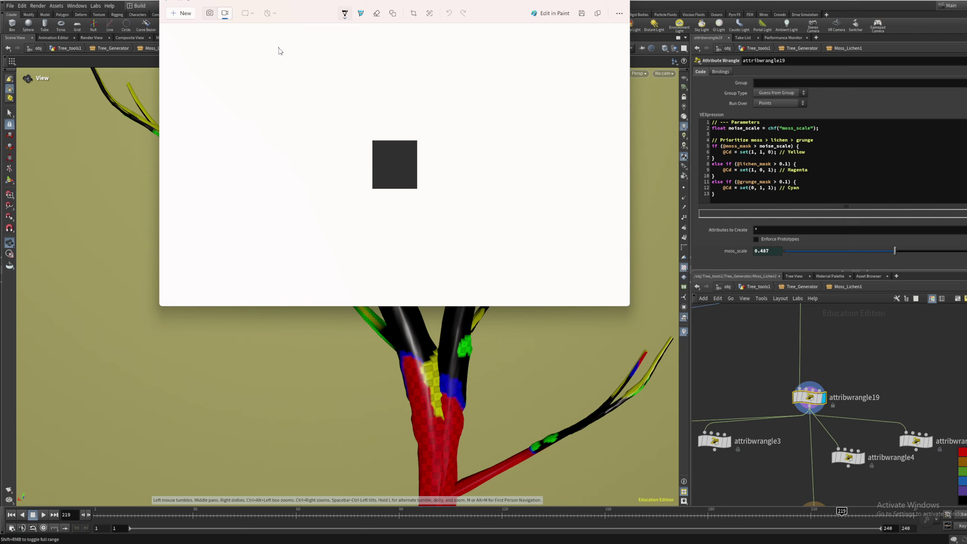
mouse_move(279, 48)
left_mouse_down()
mouse_move(281, 58)
mouse_move(313, 60)
mouse_move(329, 40)
left_mouse_up()
left_click_drag(219, 114, 213, 147)
Trace over the three small marks with the pen in red, green and blue, in that order from the top
left_click(347, 19)
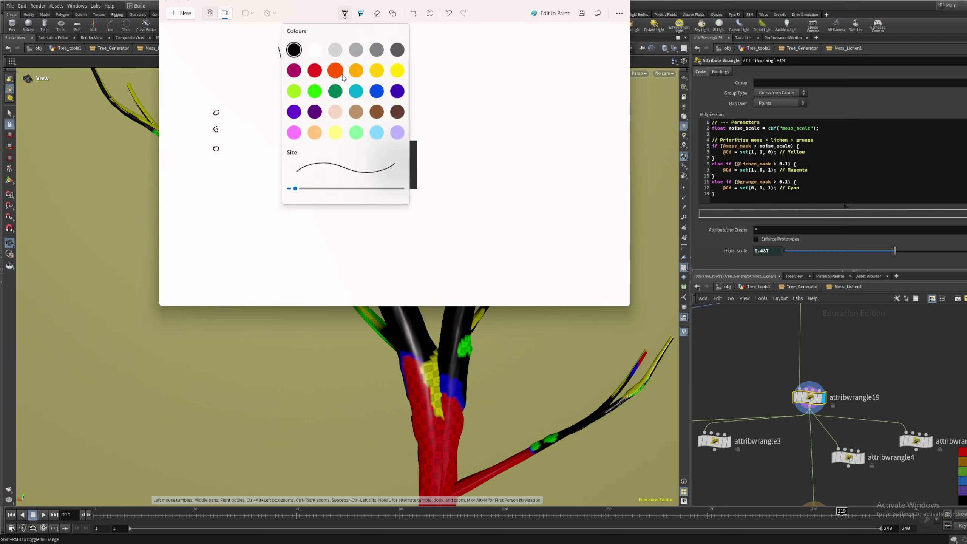
left_click(292, 69)
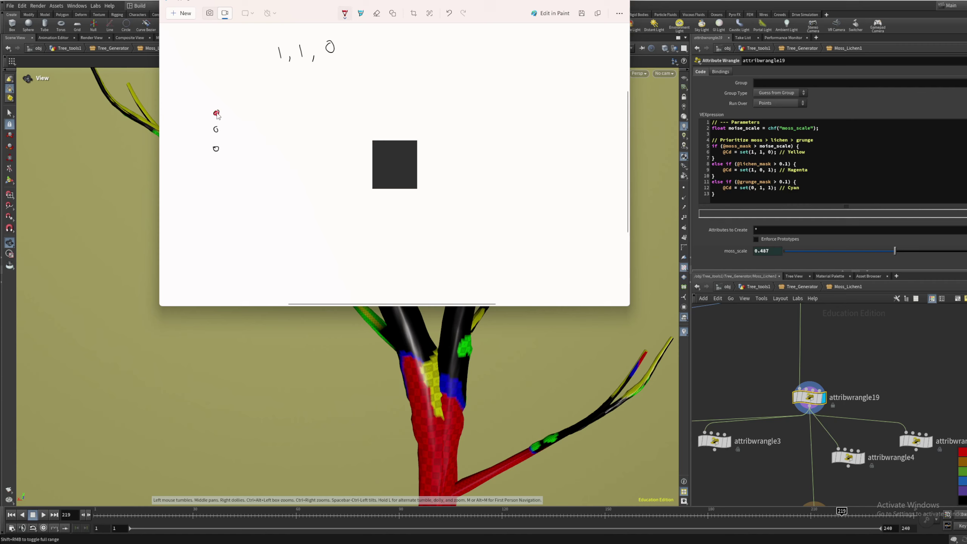
left_click(345, 16)
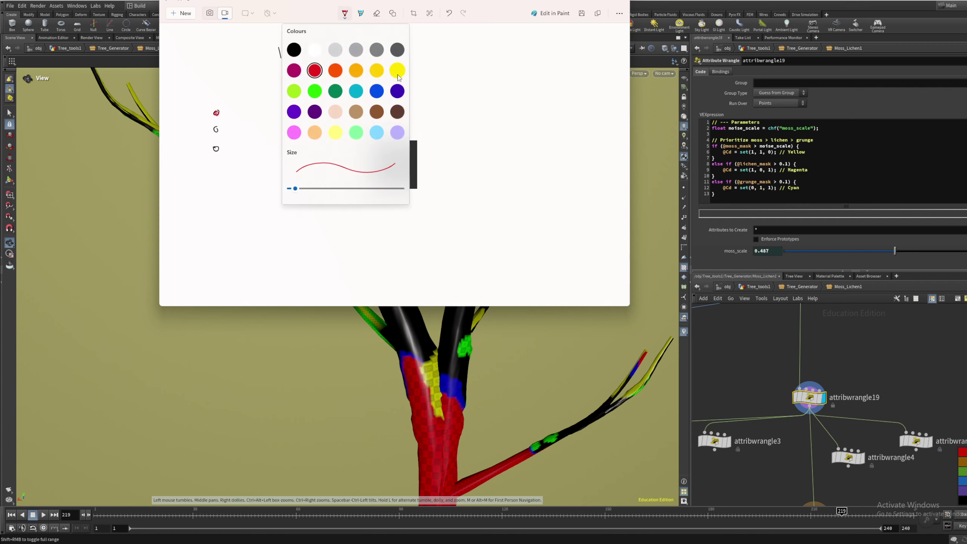
left_click(314, 91)
left_click_drag(219, 132, 216, 134)
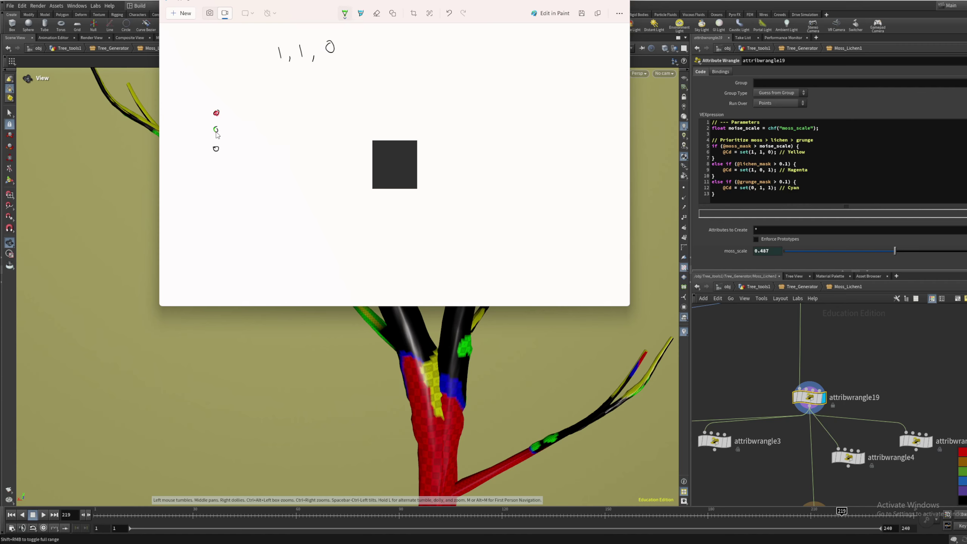
left_click(344, 13)
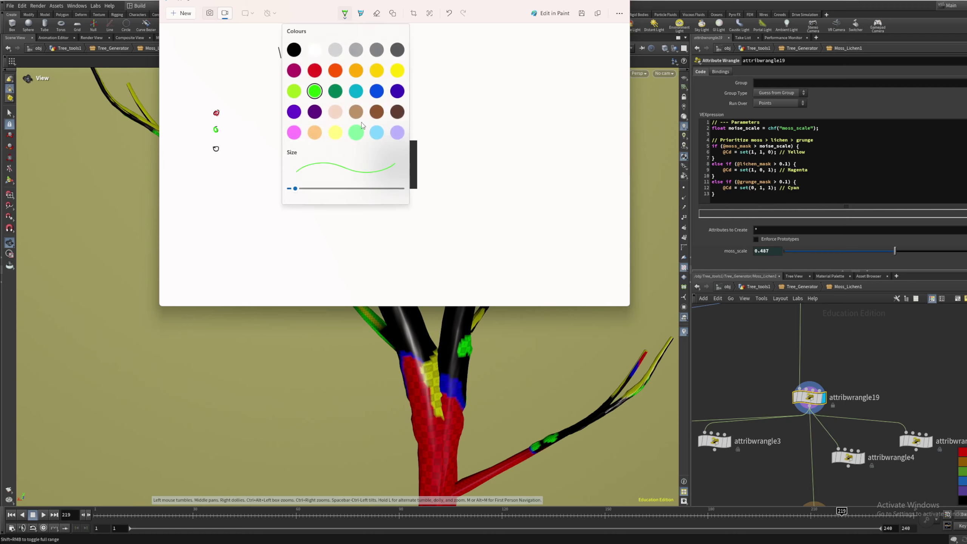
left_click(372, 87)
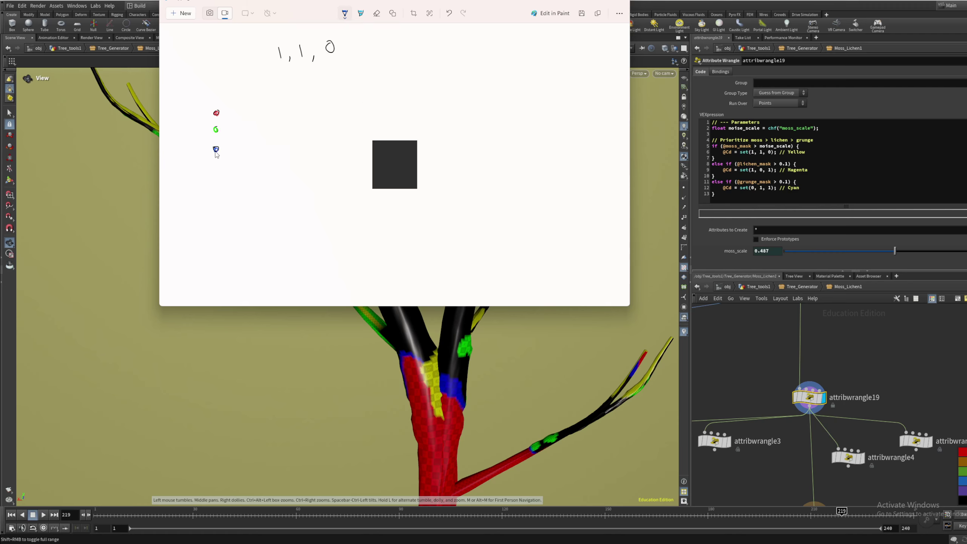
left_click_drag(278, 68, 303, 64)
key("ctrl+z")
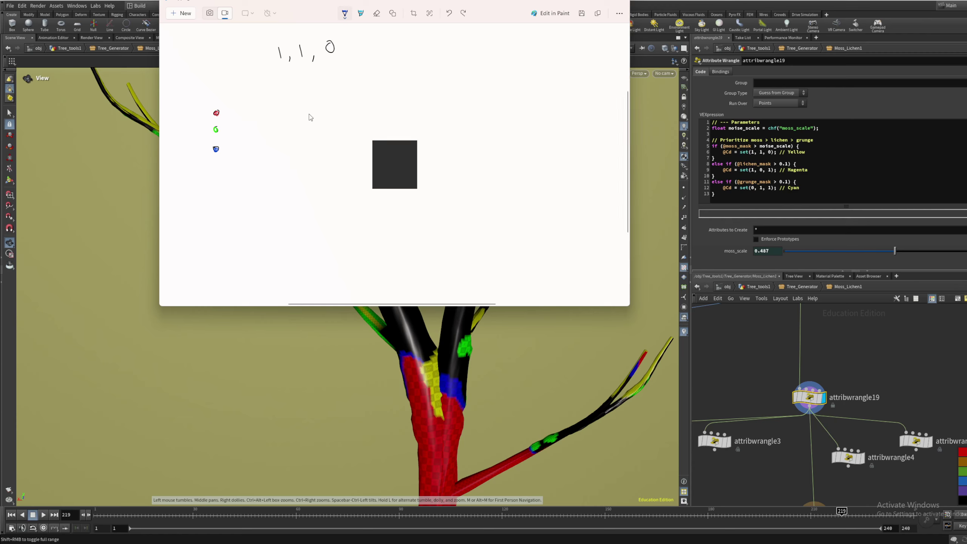
Set the markup pen colour to red and check the colours available for the highlighter
left_click(345, 13)
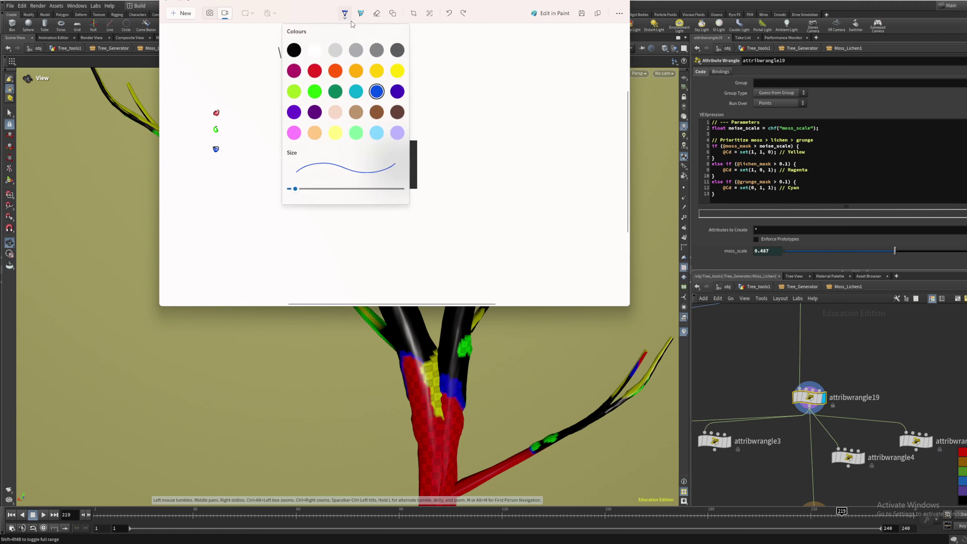
left_click(315, 70)
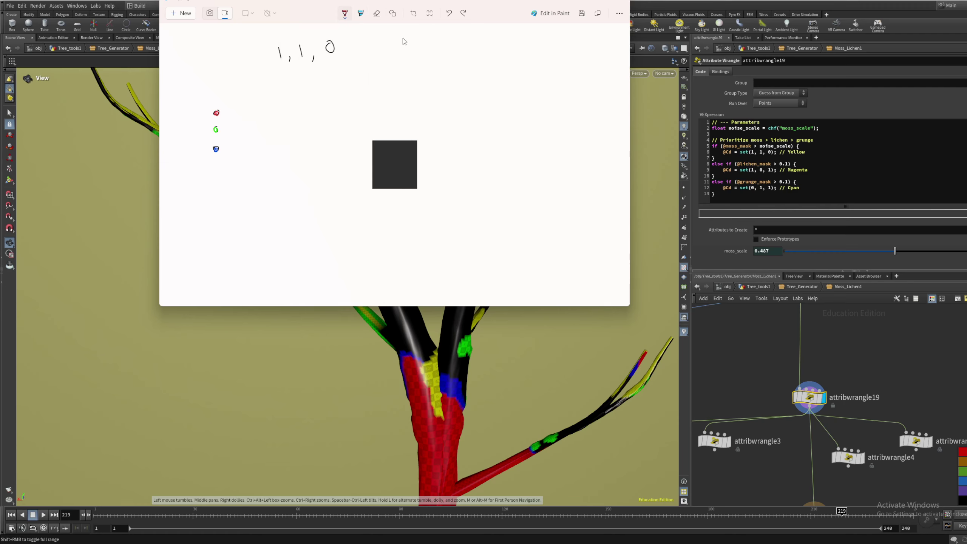
left_click(362, 14)
left_click(361, 14)
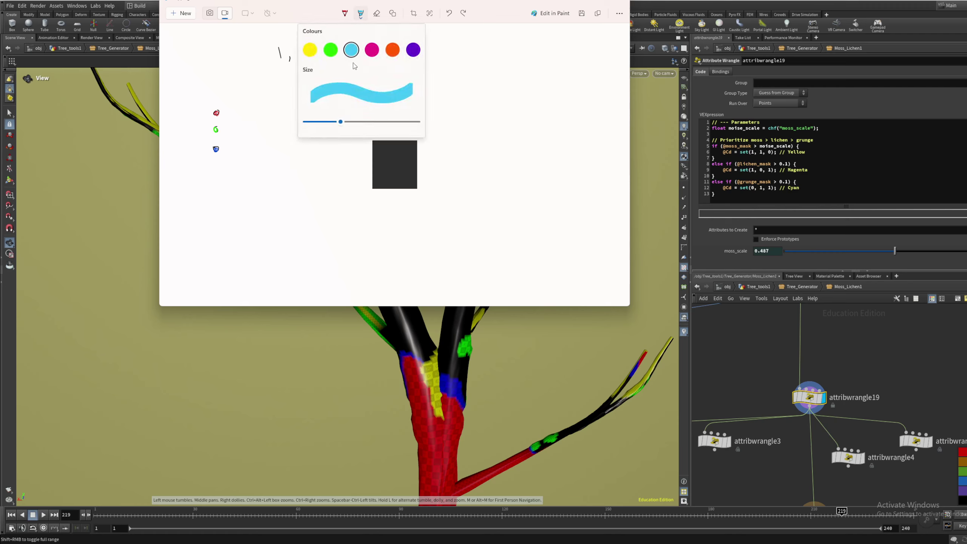
left_click(346, 16)
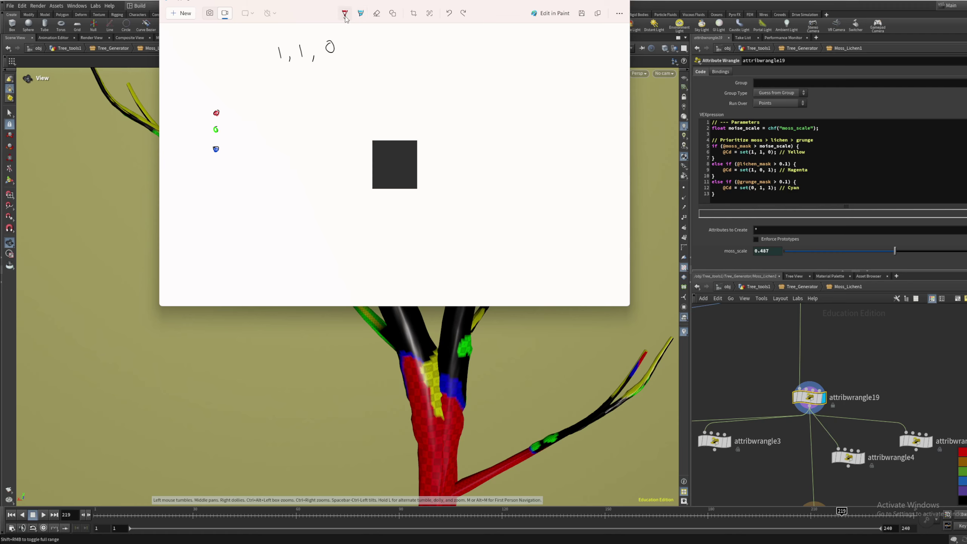
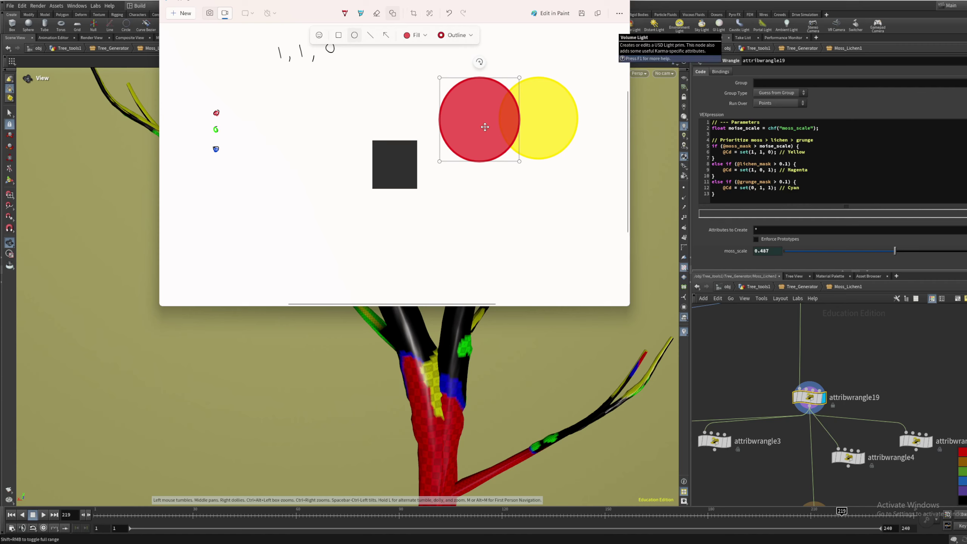
Delete the overlapping red and yellow circles from the sketch and close Snipping Tool
left_click_drag(484, 127, 438, 129)
key("Delete")
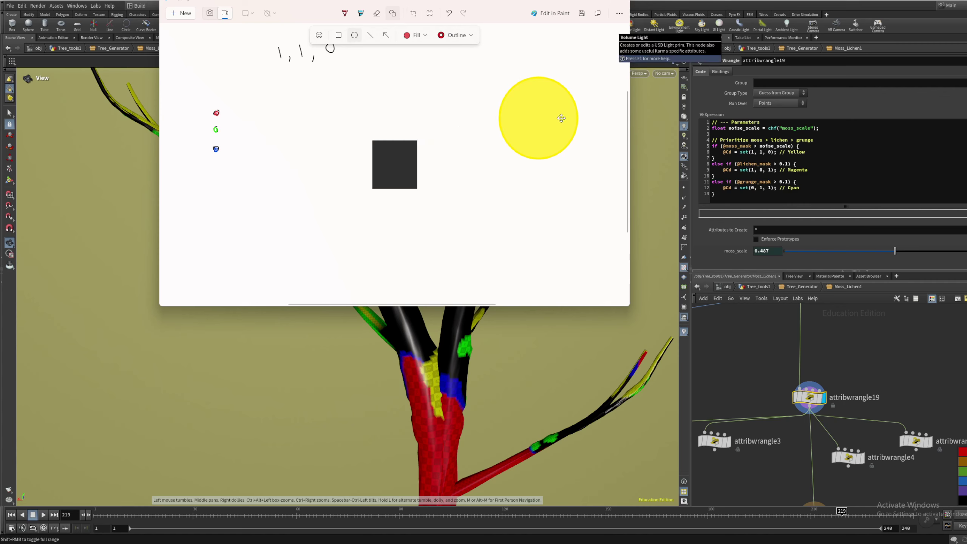
left_click_drag(563, 117, 511, 129)
key("Delete")
left_click(621, 2)
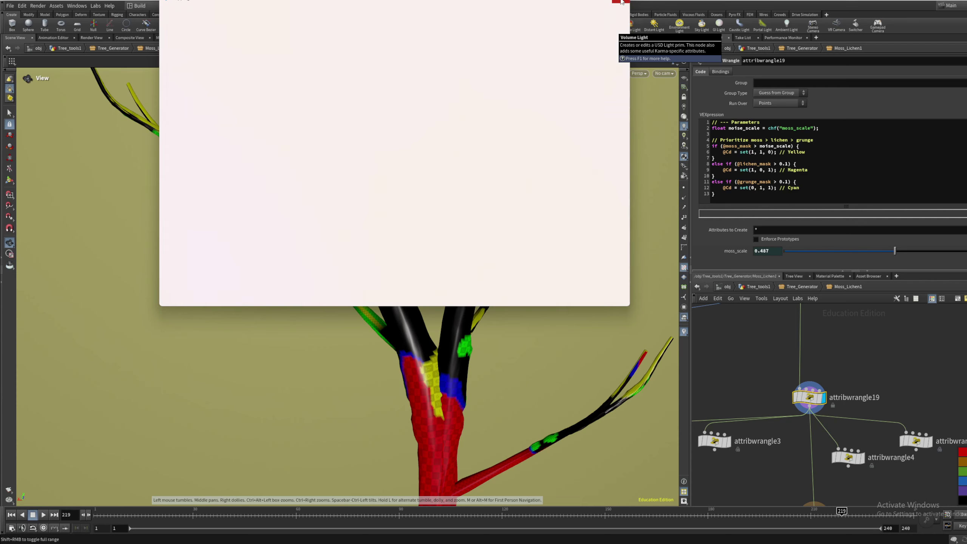
Move the output0 node slightly closer beneath attribwrangle19 in the Moss_Lichen1 network
scroll(479, 270, "up", 2)
middle_click_drag(479, 270, 455, 259)
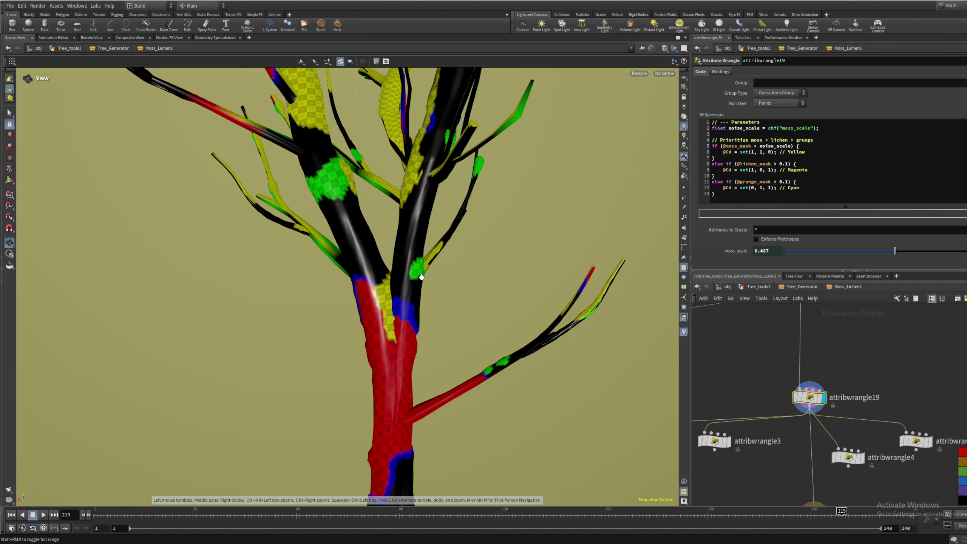
left_click_drag(419, 275, 389, 299)
middle_click_drag(858, 380, 858, 304)
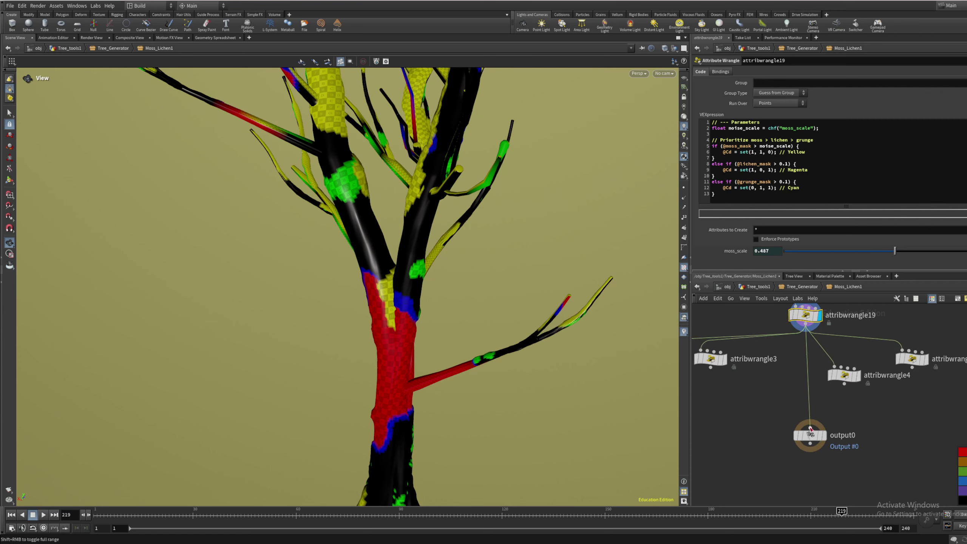
left_click_drag(810, 429, 788, 410)
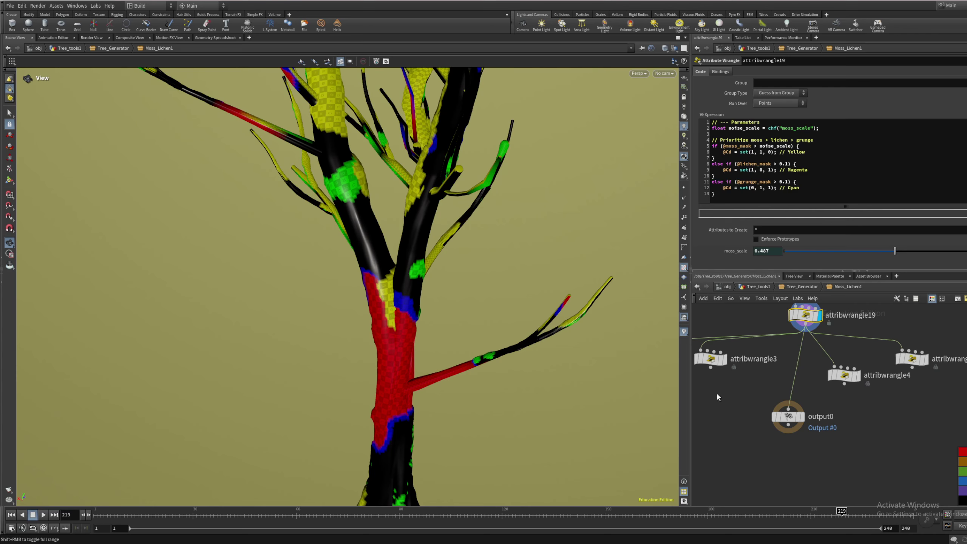
Compare the visualize2 colour ramp with attribwrangle19's mask colours on the tree, finishing with visualize2 displayed
scroll(397, 281, "up", 5)
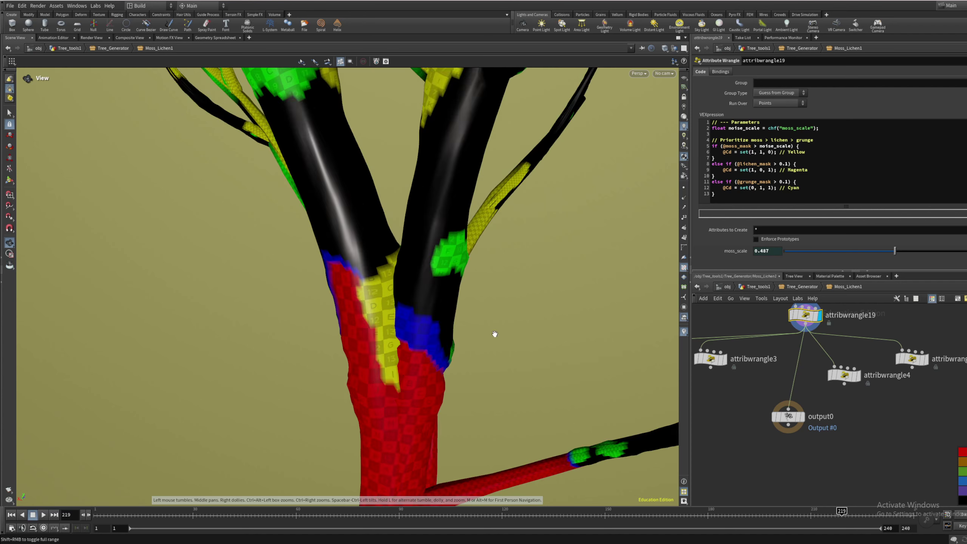
scroll(765, 372, "down", 4)
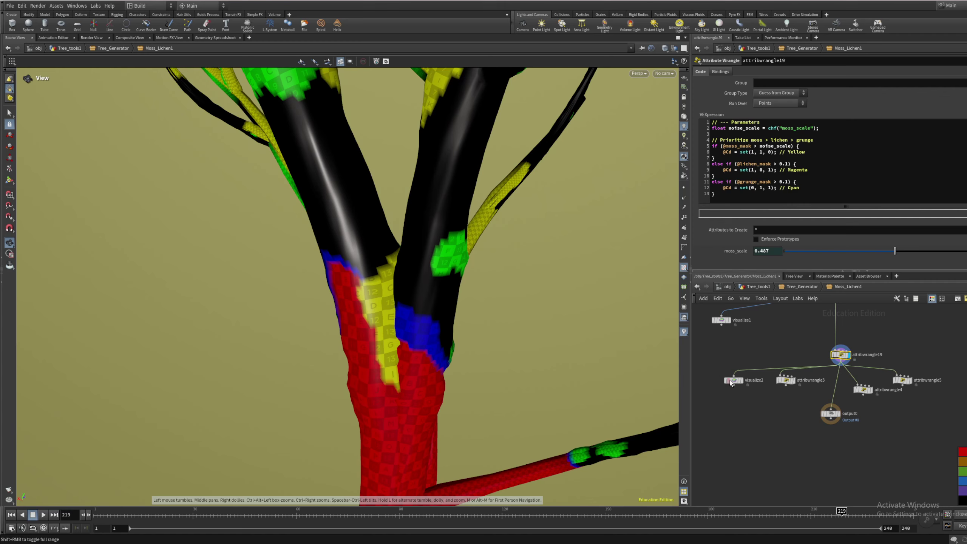
left_click(739, 383)
scroll(383, 301, "down", 5)
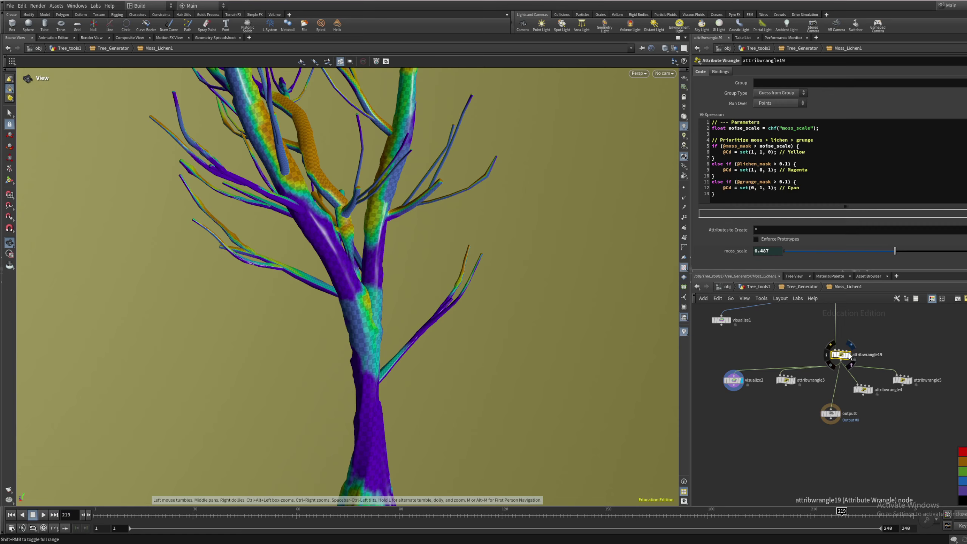
left_click(849, 357)
left_click(739, 380)
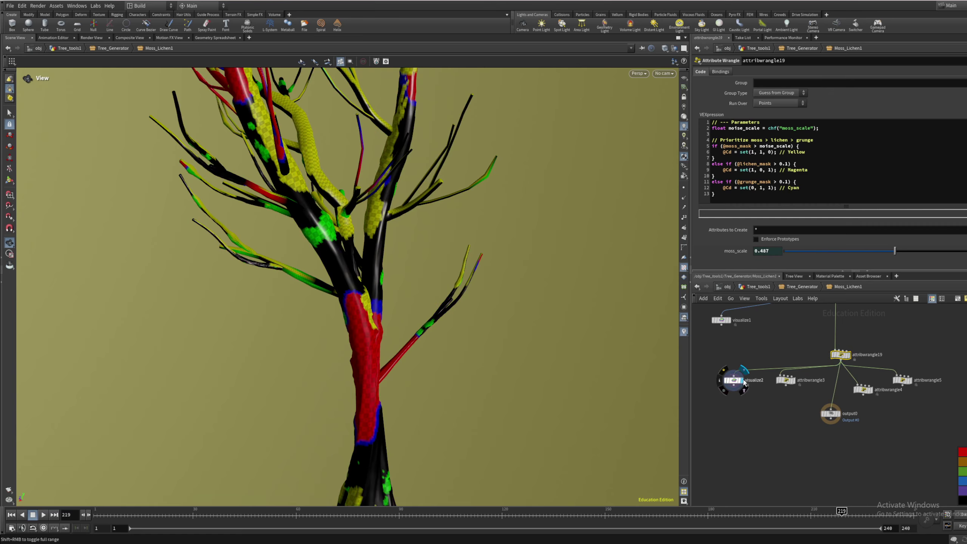
left_click_drag(329, 281, 531, 326)
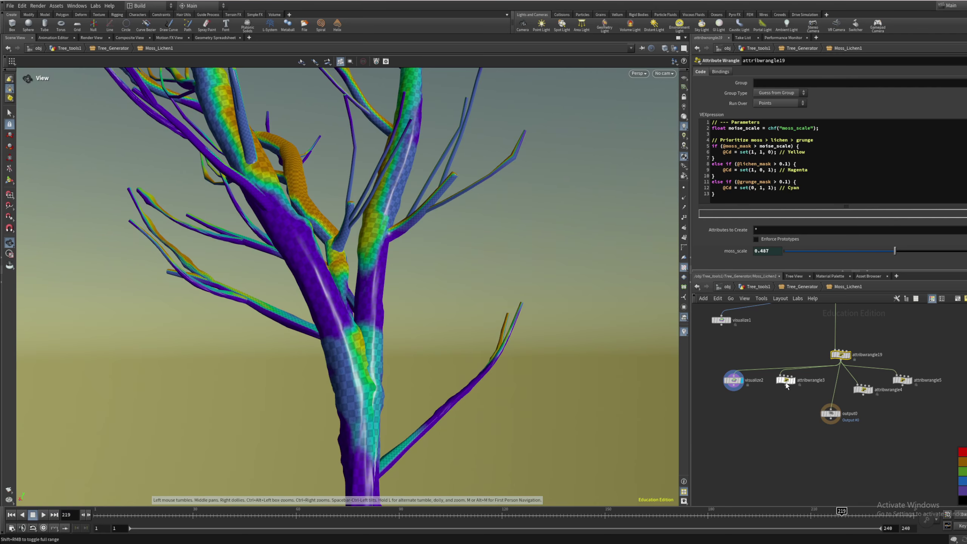
Review attribwrangle3's moss and lichen displacement code, display its result on the tree, and move the node above the branching wires
left_click(793, 381)
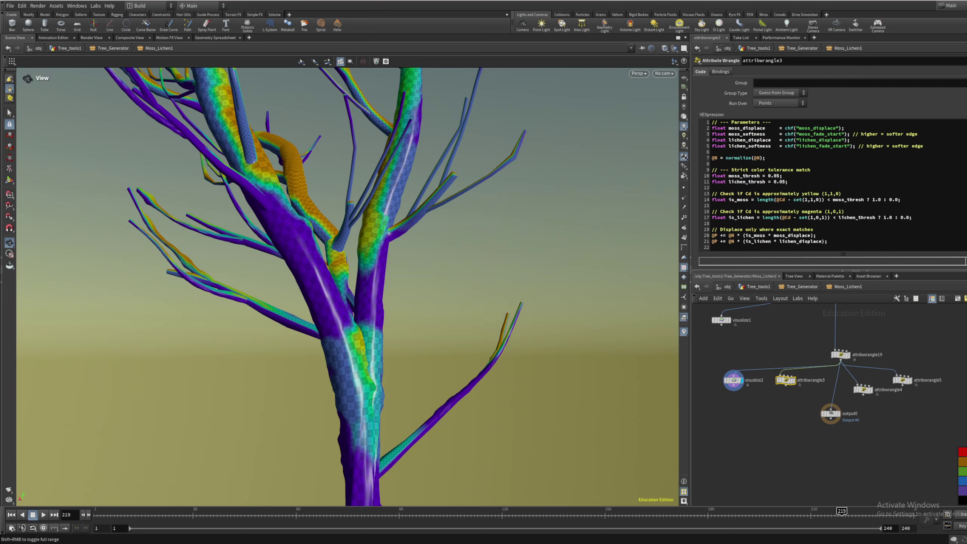
scroll(830, 191, "down", 3)
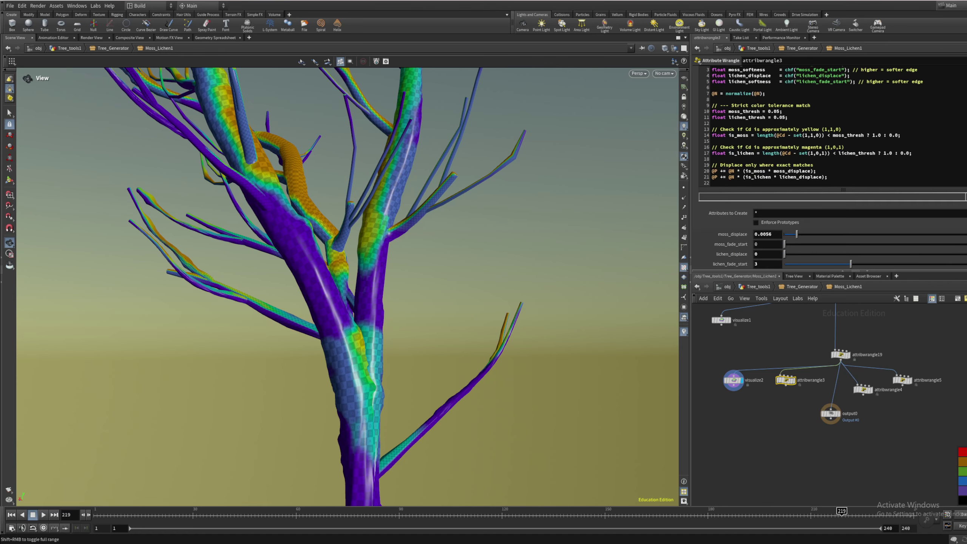
scroll(785, 380, "up", 2)
left_click(795, 386)
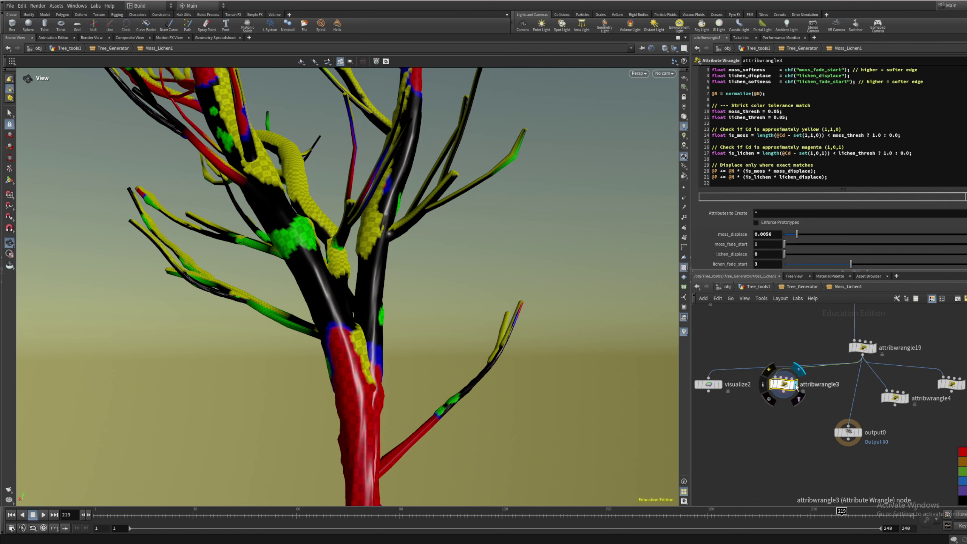
left_click_drag(794, 385, 784, 330)
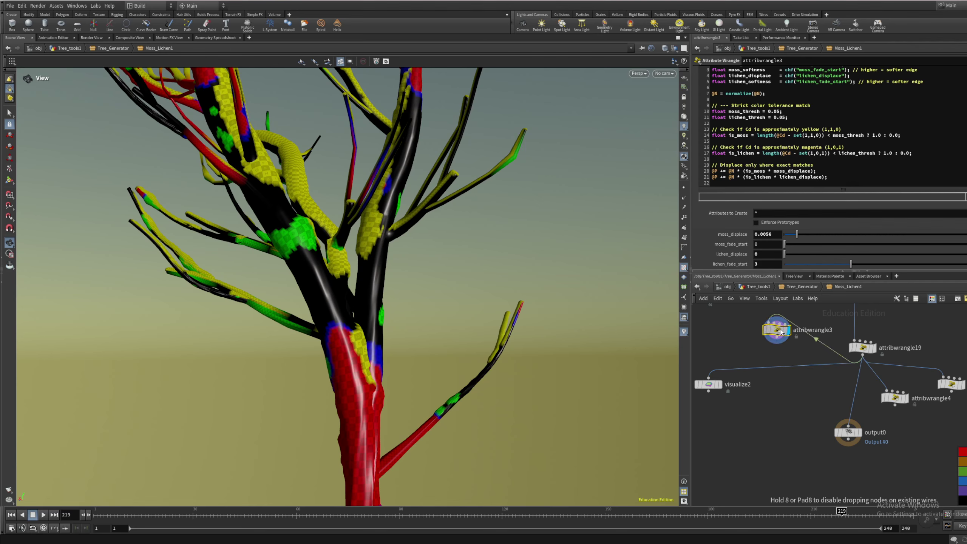
Compare the displaced trees of attribwrangle4 and attribwrangle5 in the viewport and open attribwrangle5's code
left_click(906, 399)
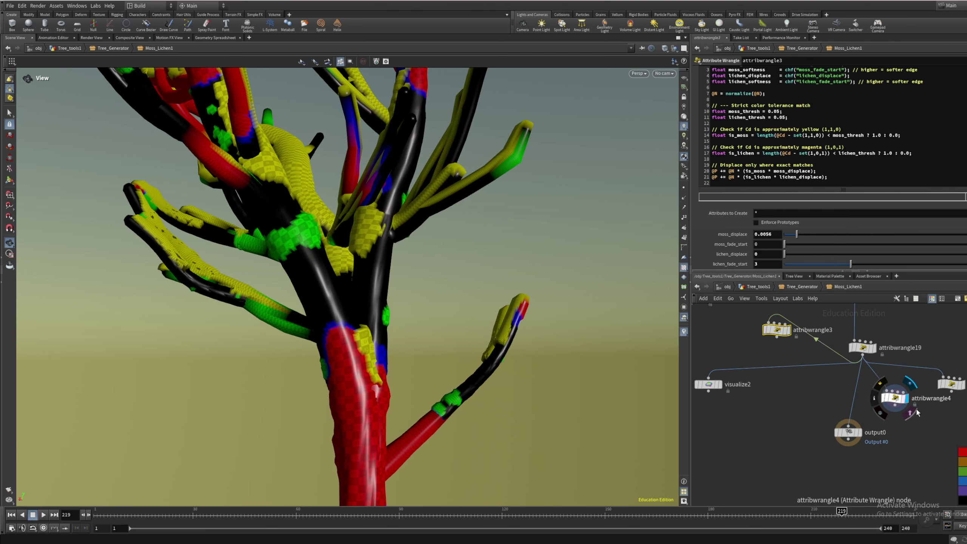
middle_click_drag(926, 419, 877, 410)
left_click(916, 384)
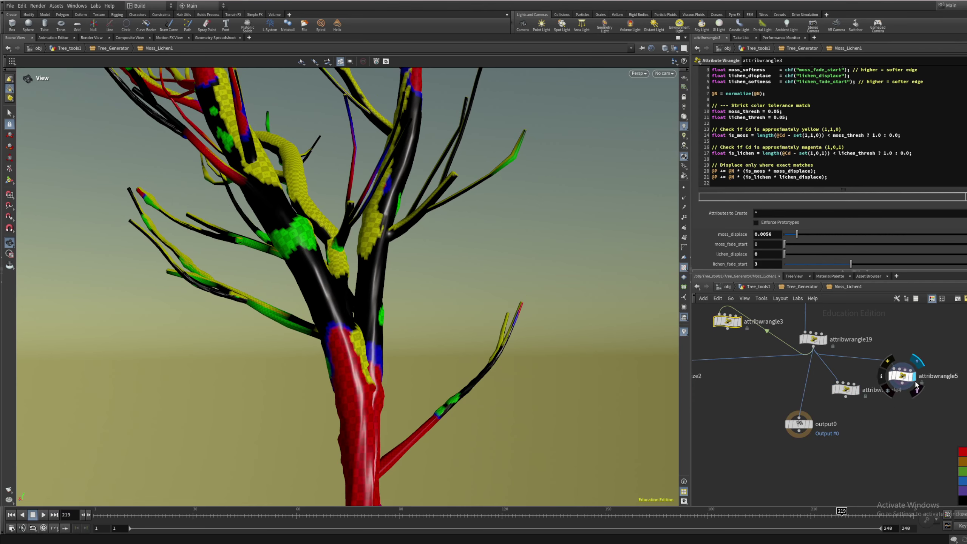
left_click(907, 380)
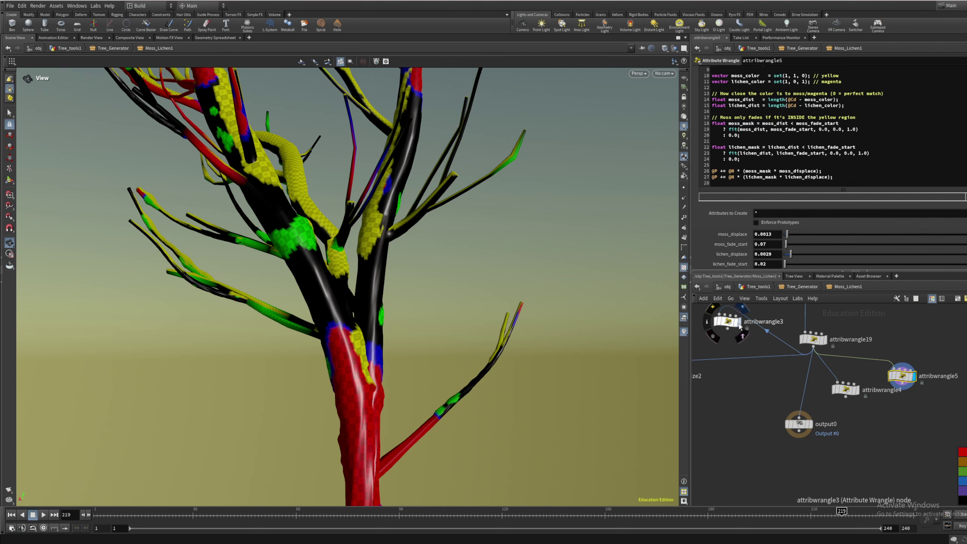
Display attribwrangle4 again, highlight @P in attribwrangle5's moss displacement line, and inspect the thickened branches around the trunk
left_click(857, 392)
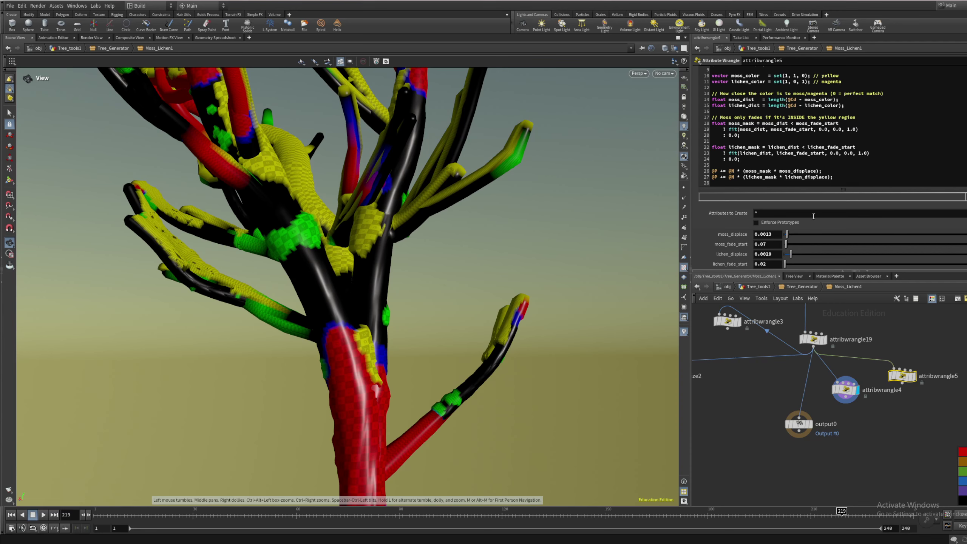
left_click_drag(712, 171, 717, 172)
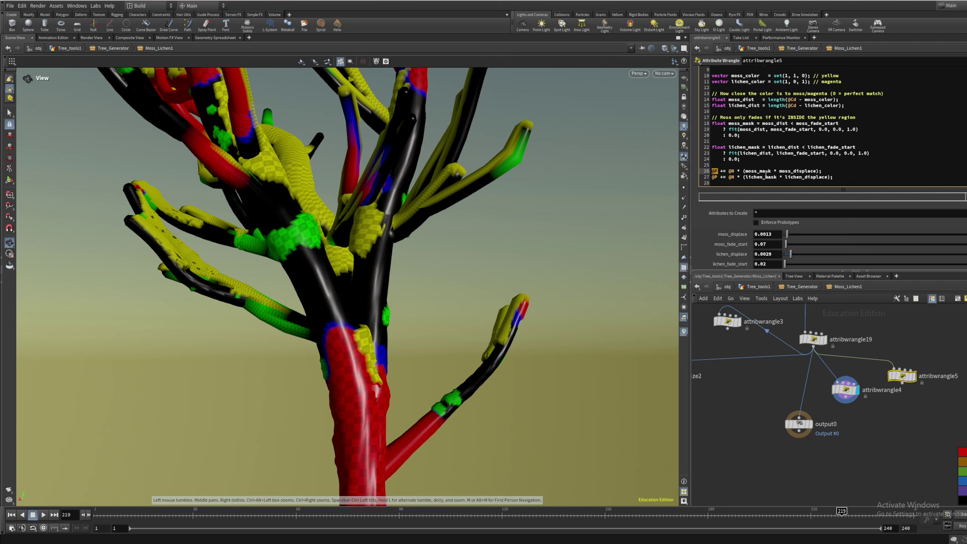
left_click_drag(308, 242, 489, 307)
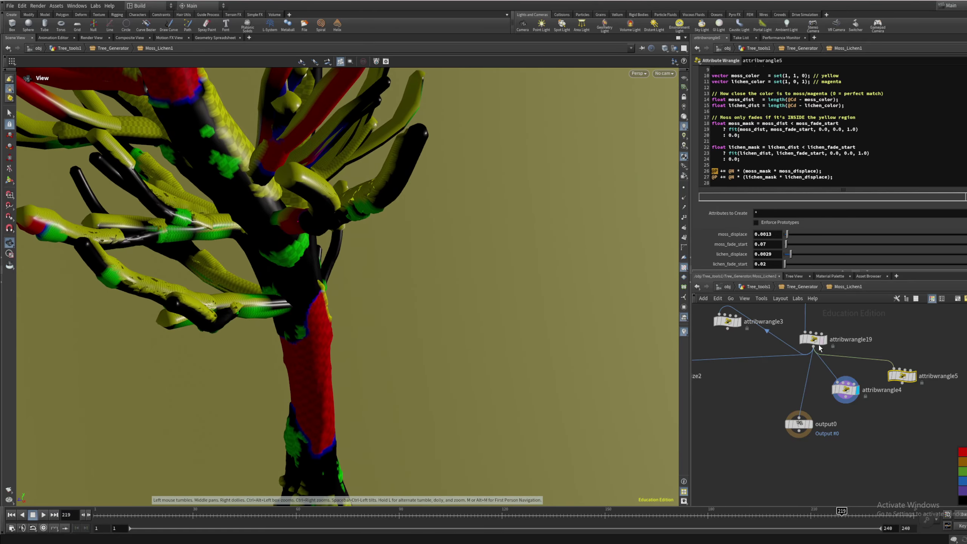
Place attribwrangle3 back beneath attribwrangle19 on the visualize2 side and display attribwrangle19's undisplaced tree
left_click(819, 346)
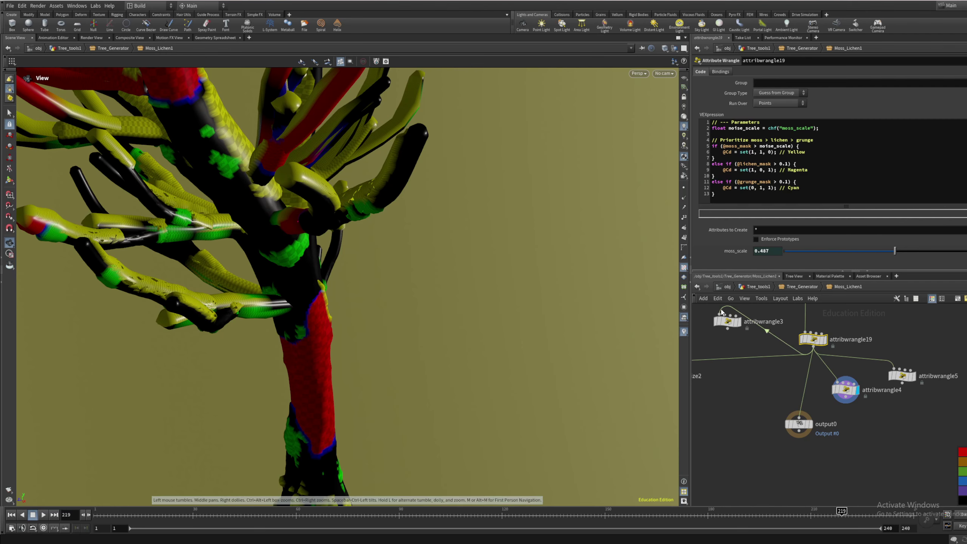
left_click_drag(728, 321, 723, 368)
left_click(826, 343)
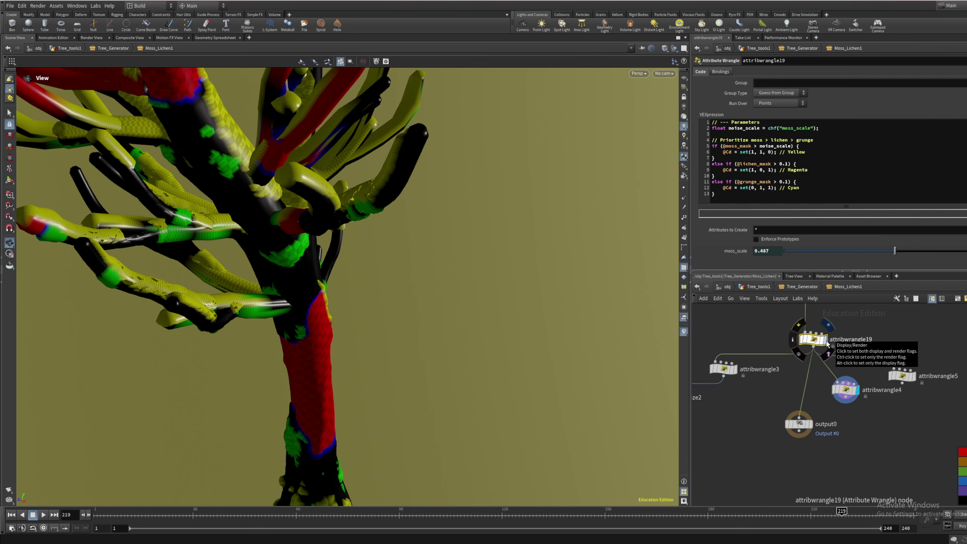
left_click_drag(254, 238, 232, 266)
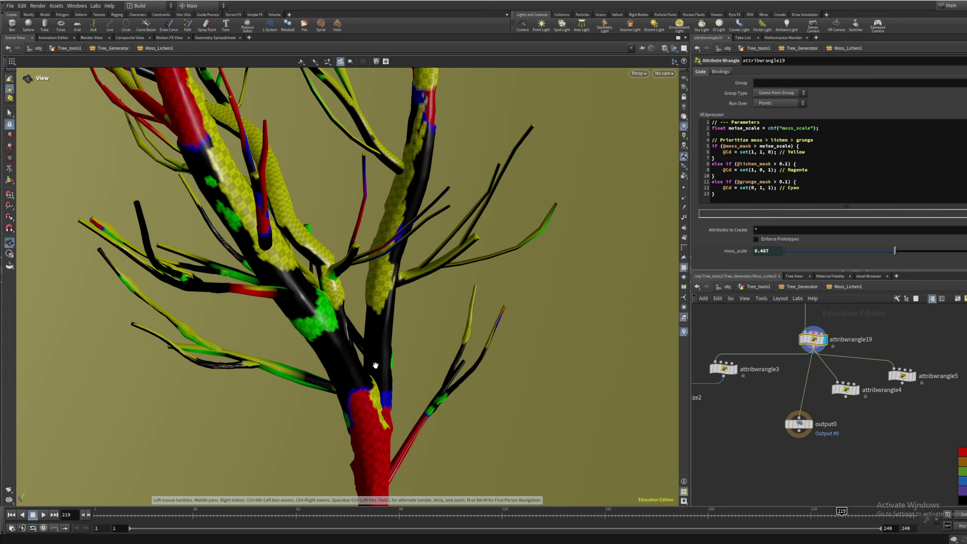
left_click_drag(375, 365, 339, 276)
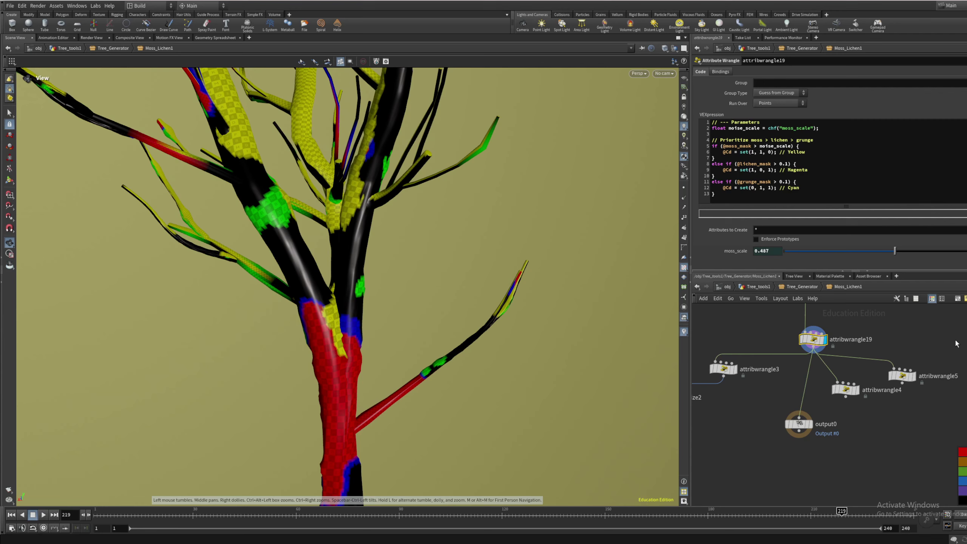
Review attribwrangle5's distance-based fade code and alternate the display between attribwrangle5 and attribwrangle19 to compare their surfaces
left_click(903, 375)
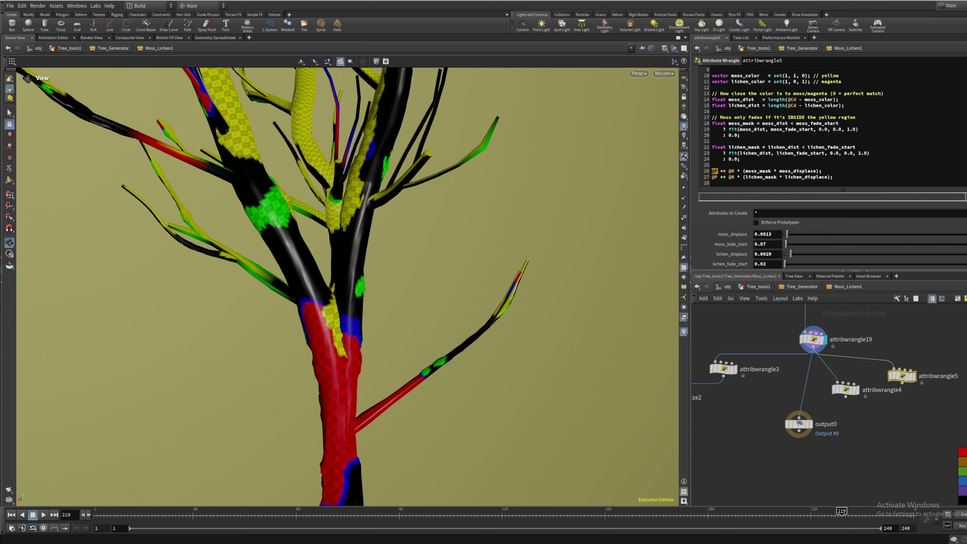
scroll(833, 167, "up", 5)
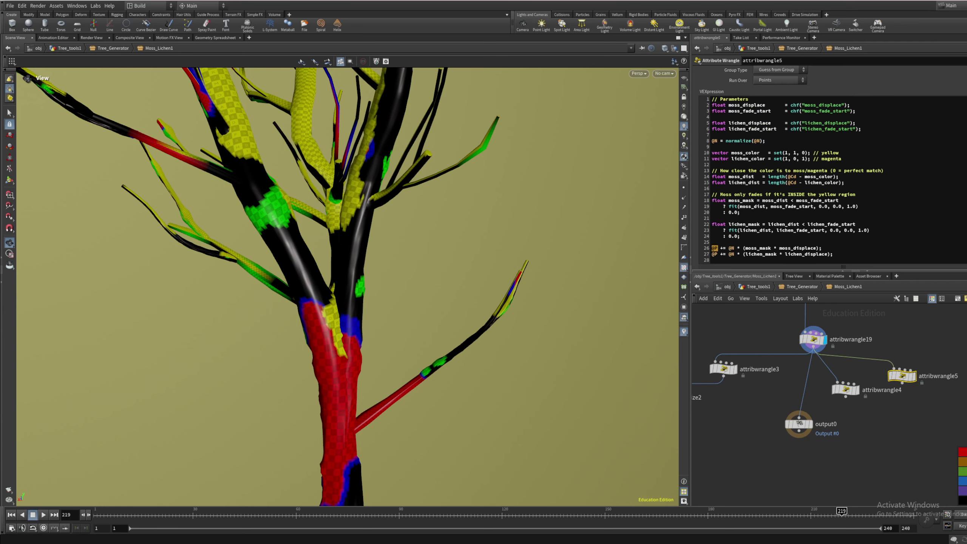
mouse_move(918, 378)
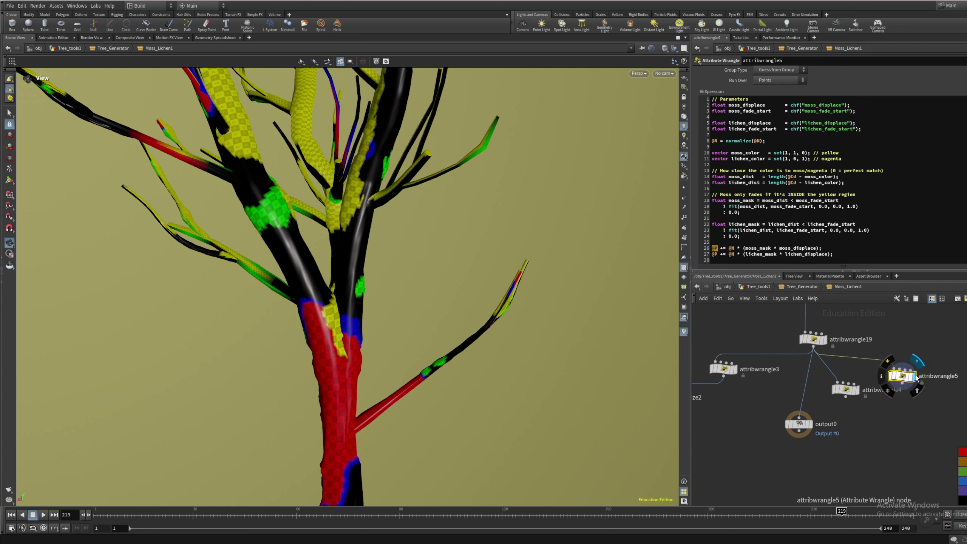
mouse_move(825, 343)
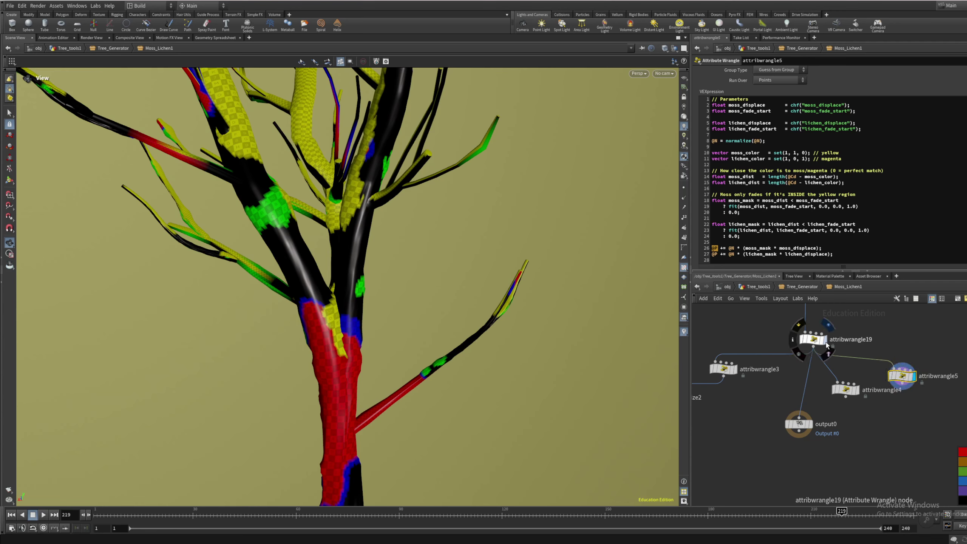
left_click(828, 325)
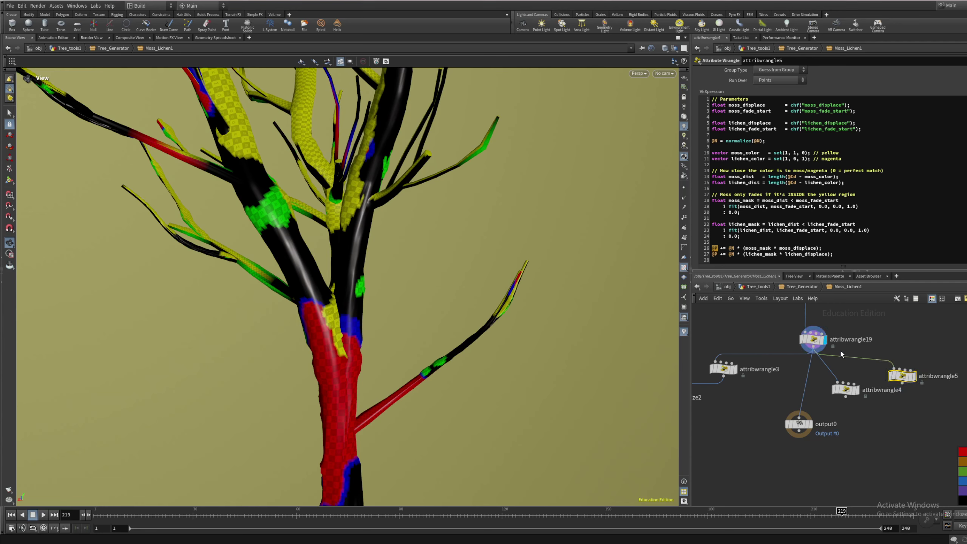
left_click(914, 379)
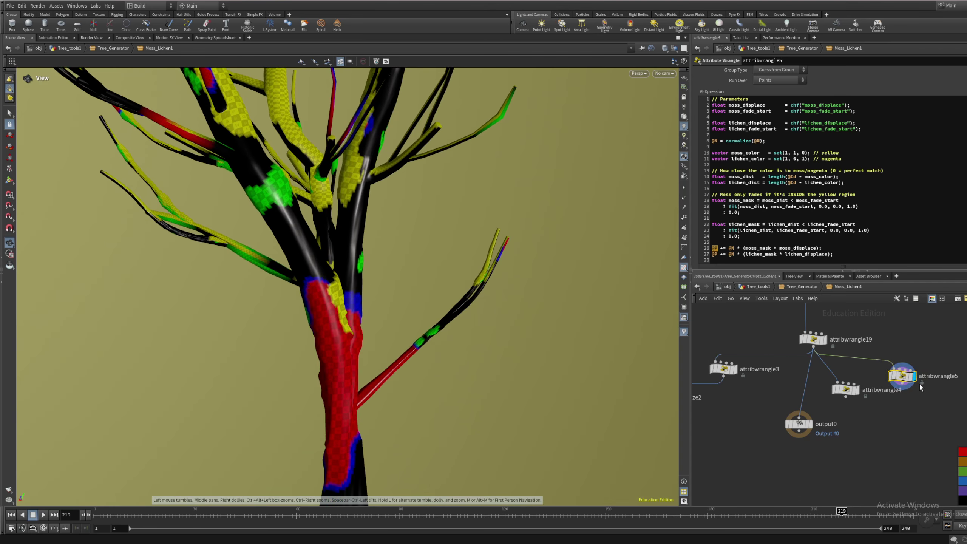
Rewire attribwrangle5's input to attribwrangle6 and inspect the resulting surface on the trunk and branches
left_click_drag(904, 377, 910, 344)
middle_click_drag(910, 344, 899, 424)
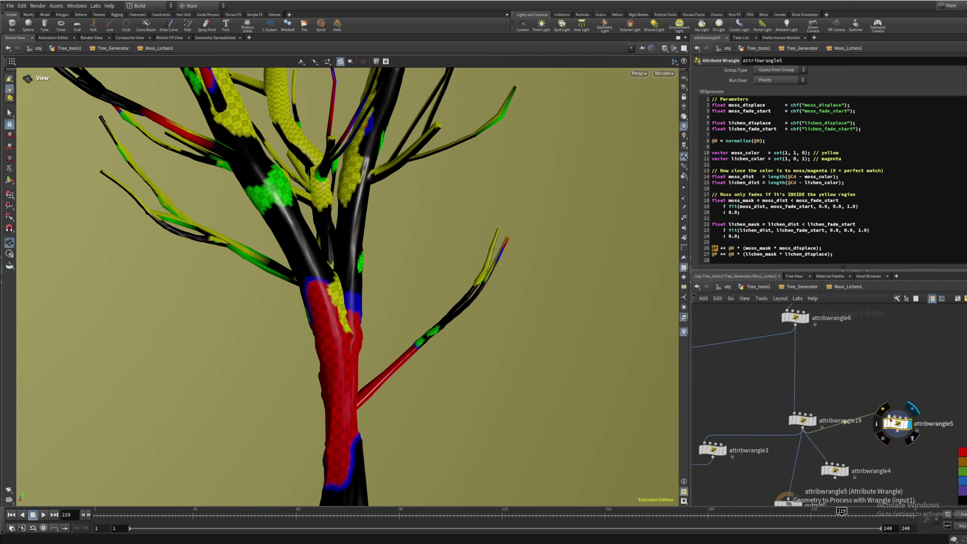
left_click_drag(890, 418, 795, 323)
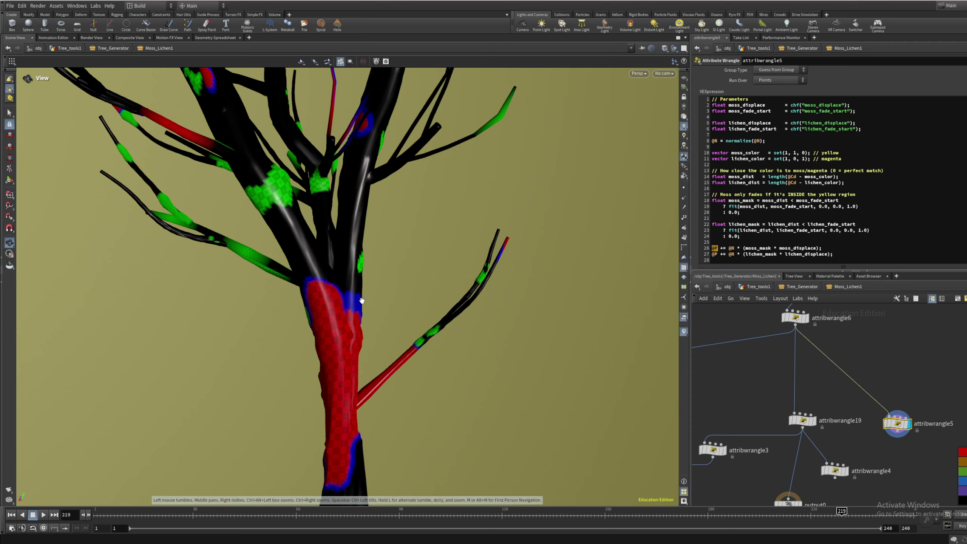
left_click_drag(403, 293, 442, 339)
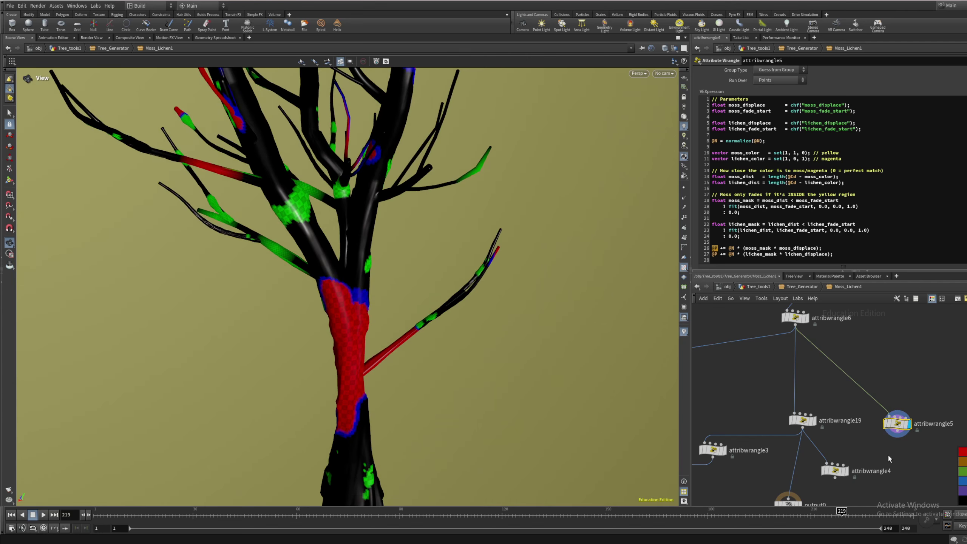
Connect attribwrangle6 to attribwrangle3, display attribwrangle3 and inspect the tree down to the trunk base
middle_click_drag(889, 459, 893, 405)
middle_click_drag(849, 343, 891, 381)
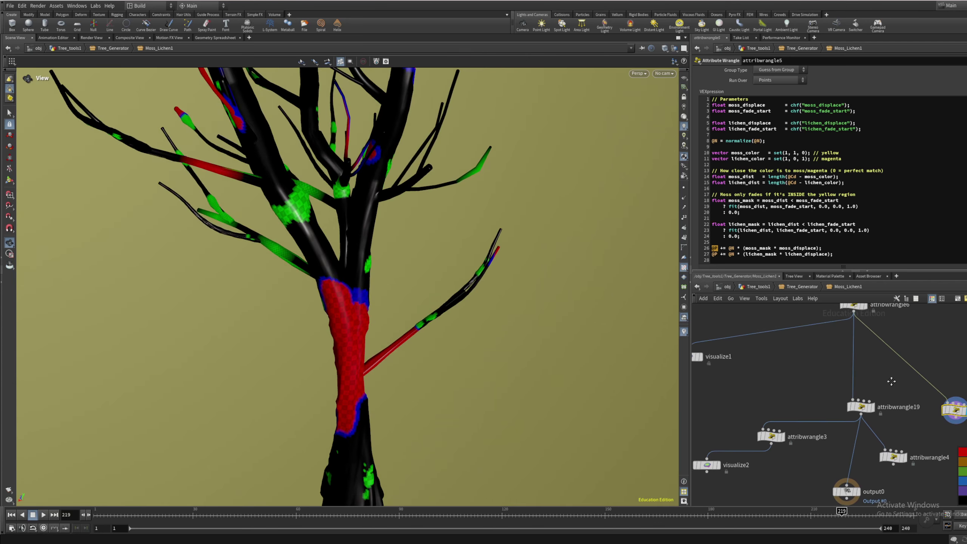
left_click_drag(854, 313, 775, 430)
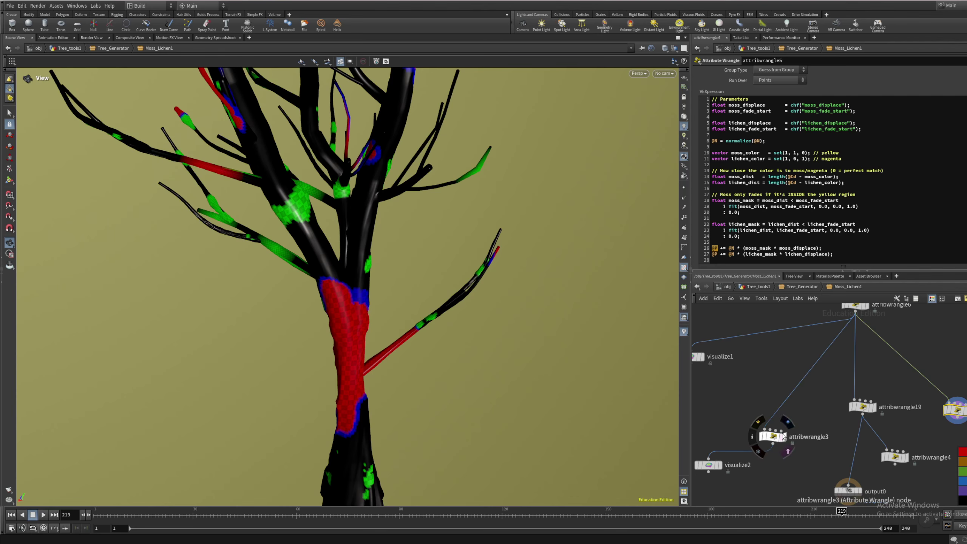
left_click(775, 437)
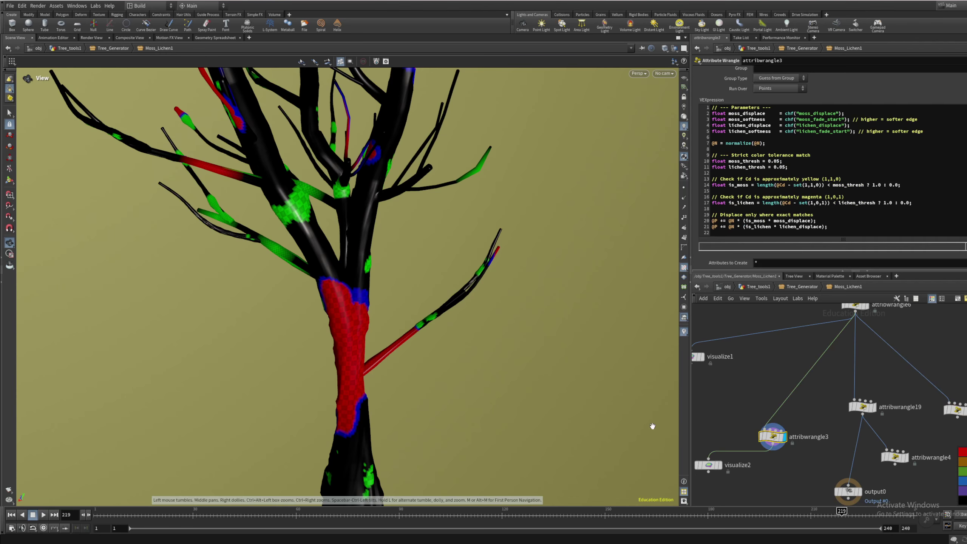
scroll(360, 338, "down", 3)
left_click_drag(360, 338, 308, 359)
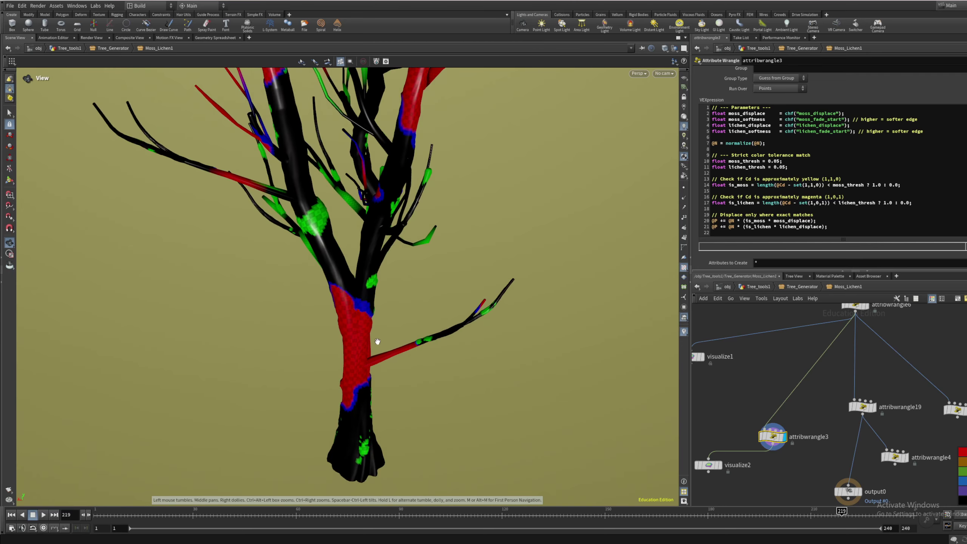
left_click_drag(377, 342, 329, 342)
Display attribwrangle19 and return to the Tree_Generator network
scroll(872, 410, "up", 3)
left_click(875, 410)
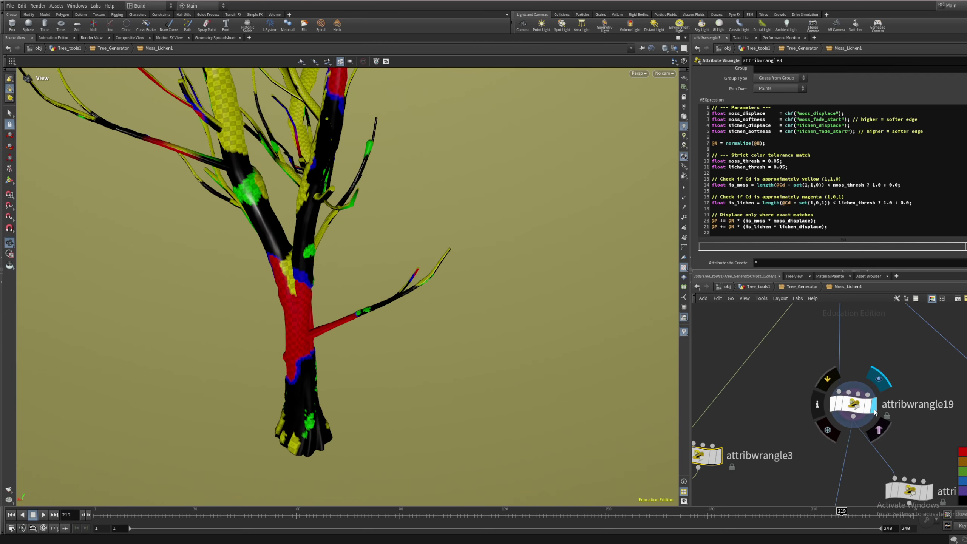
left_click(797, 287)
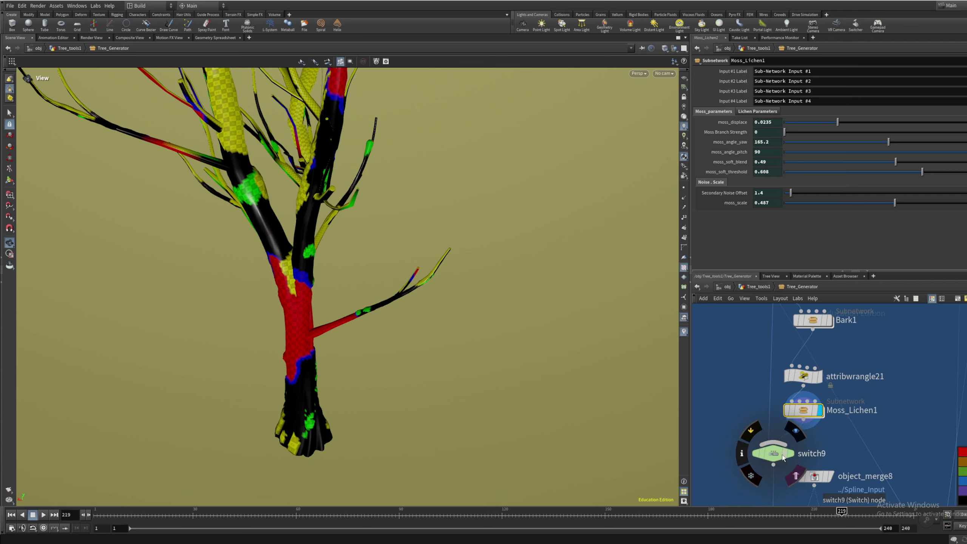
Review switch9's BarkVariation input expression and select the Bark1, attribwrangle21 and Moss_Lichen1 nodes above it
left_click(751, 454)
type("ch(\"../BarkVariation\")")
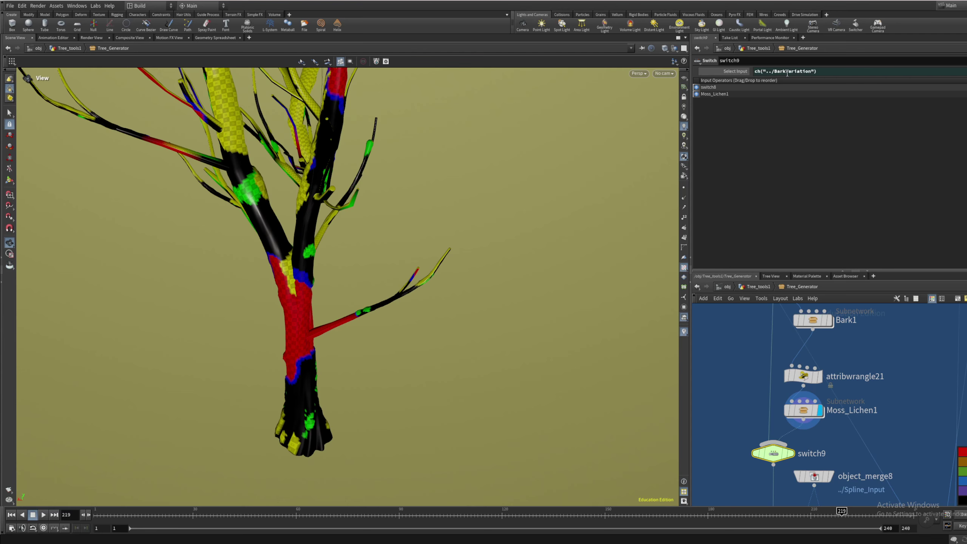
middle_click_drag(819, 457, 825, 402)
mouse_move(825, 401)
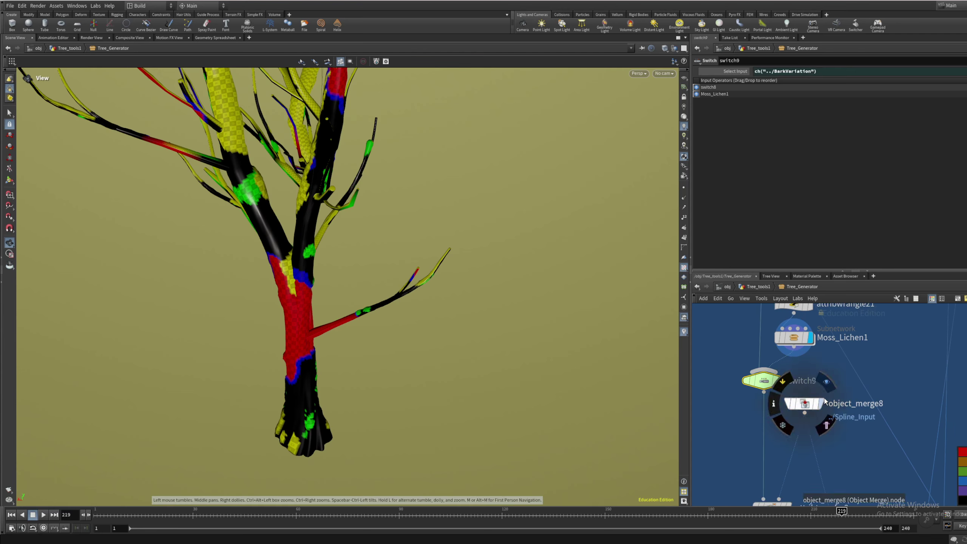
middle_click_drag(835, 354, 836, 450)
left_click_drag(836, 450, 799, 337)
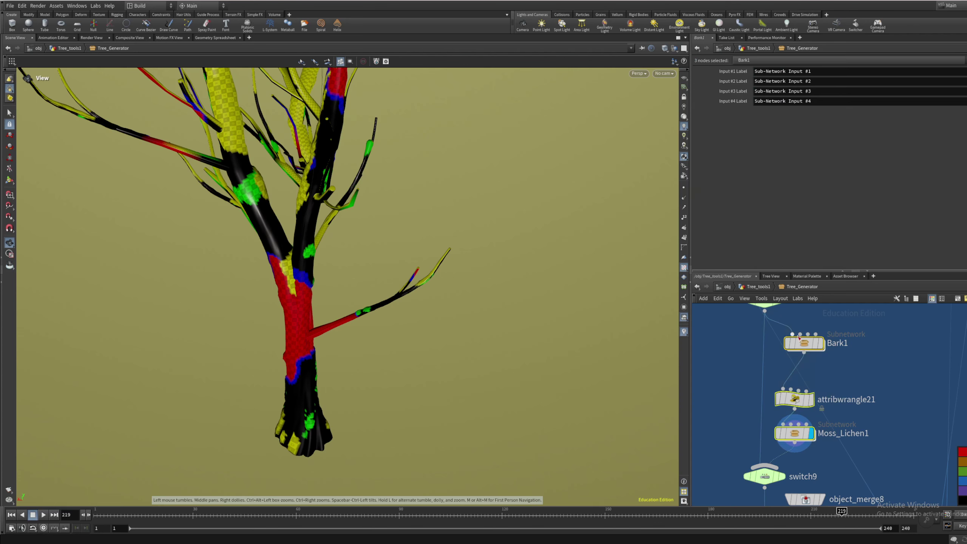
Open attribwrangle21's dominant-colour code between Bark1 and Moss_Lichen1 and highlight all of it
left_click(872, 396)
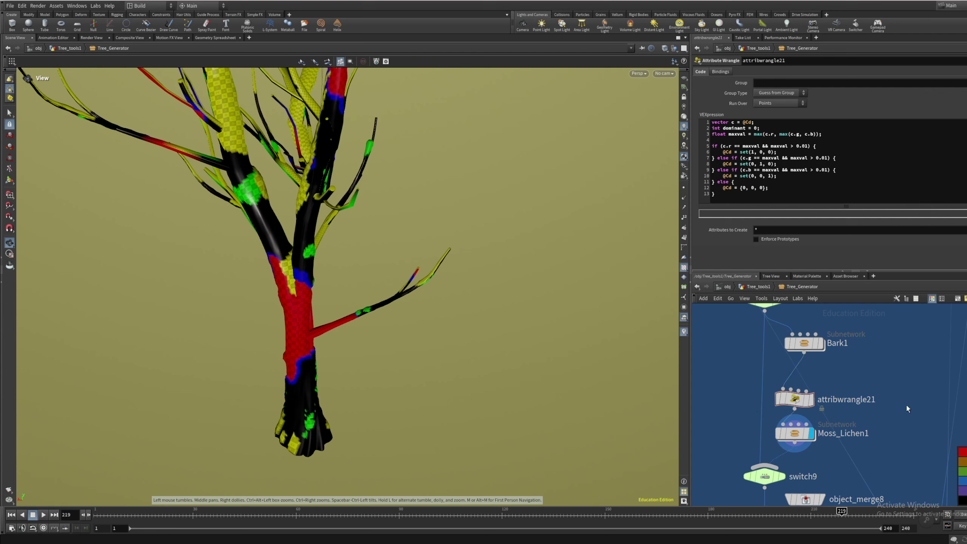
middle_click_drag(903, 421, 860, 427)
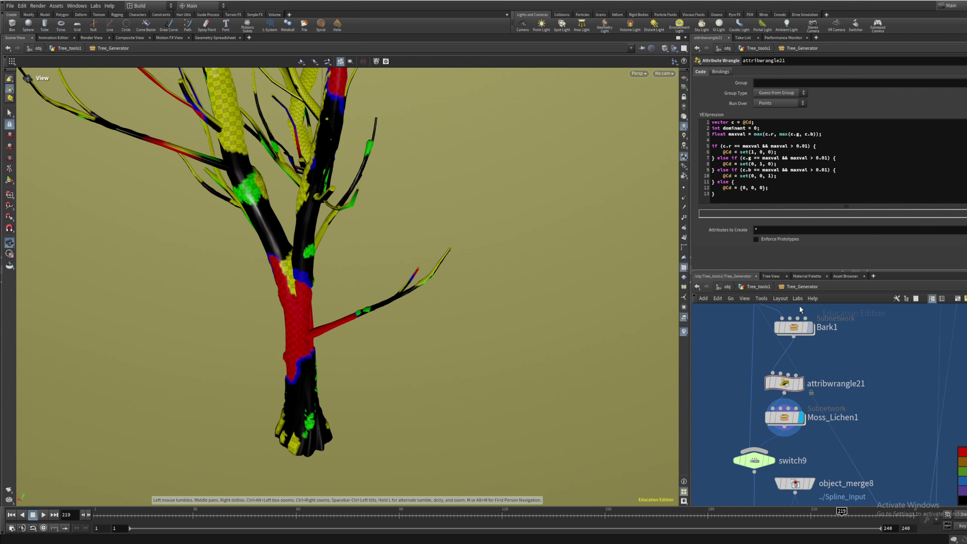
key("ctrl+a")
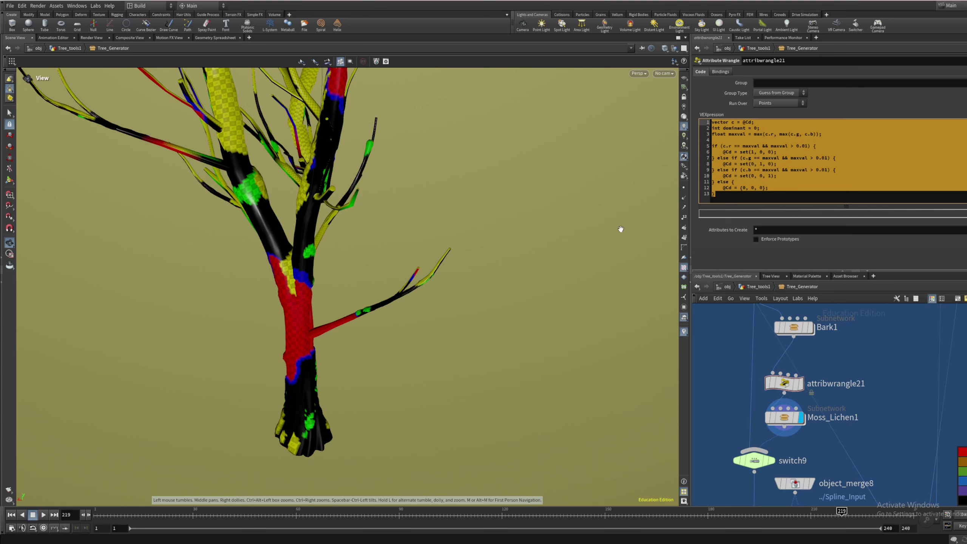
Open attribtransfer3 below object_merge8 and review its wind_mask point attribute transfer
middle_click_drag(823, 452, 830, 398)
middle_click_drag(846, 499, 777, 412)
left_click(777, 413)
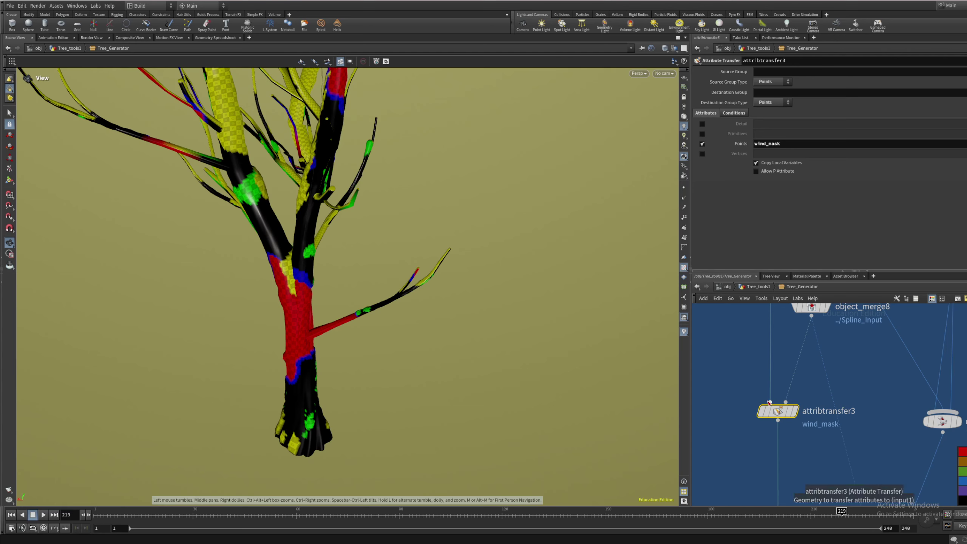
mouse_move(763, 408)
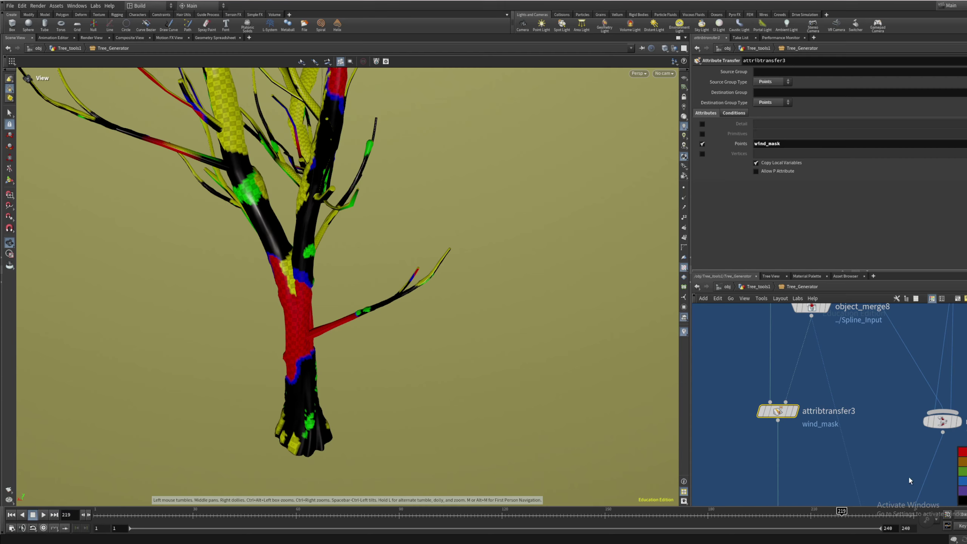
Move the visualize1 node next to attribtransfer3, feed it from that node and display the wind mask on the bare tree
scroll(807, 442, "down", 5)
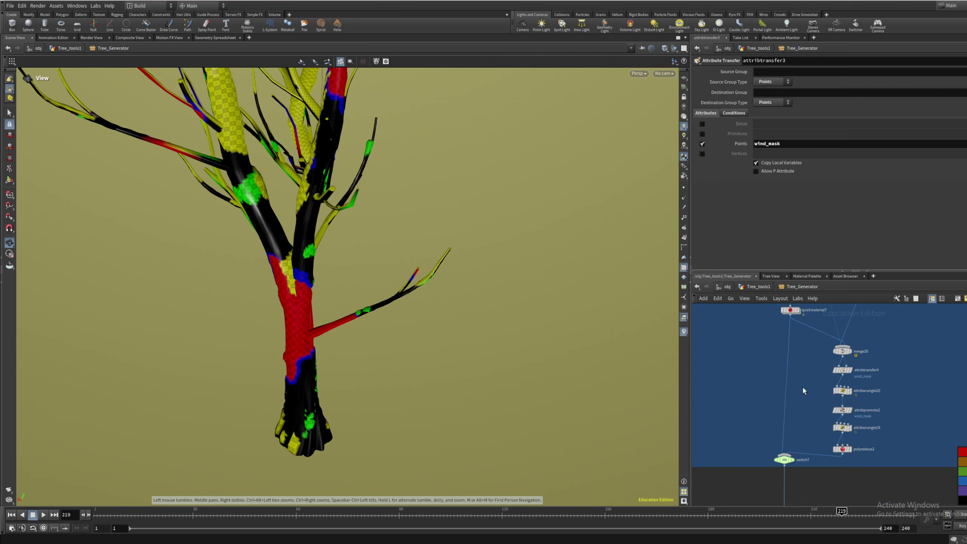
scroll(853, 350, "down", 3)
scroll(812, 395, "up", 3)
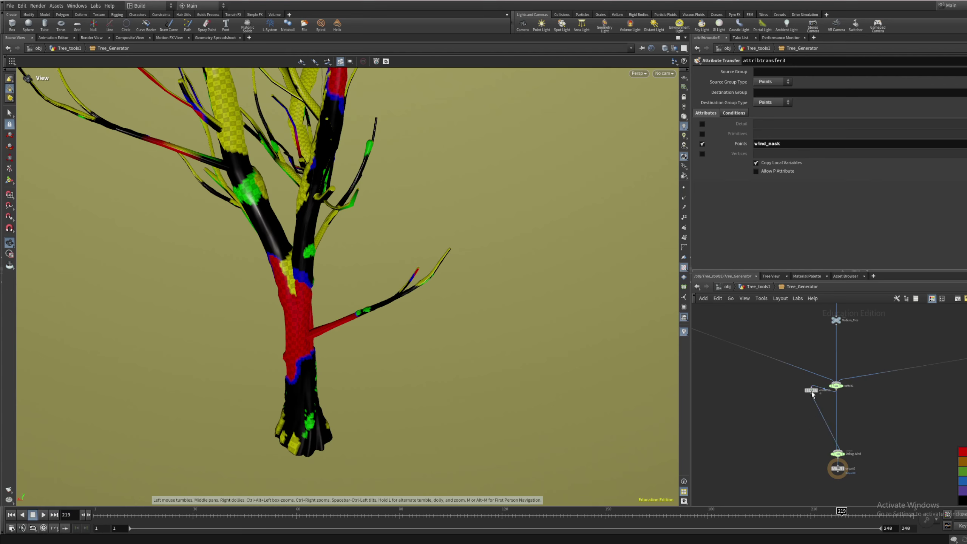
left_click_drag(812, 394, 806, 319)
middle_click_drag(807, 319, 807, 489)
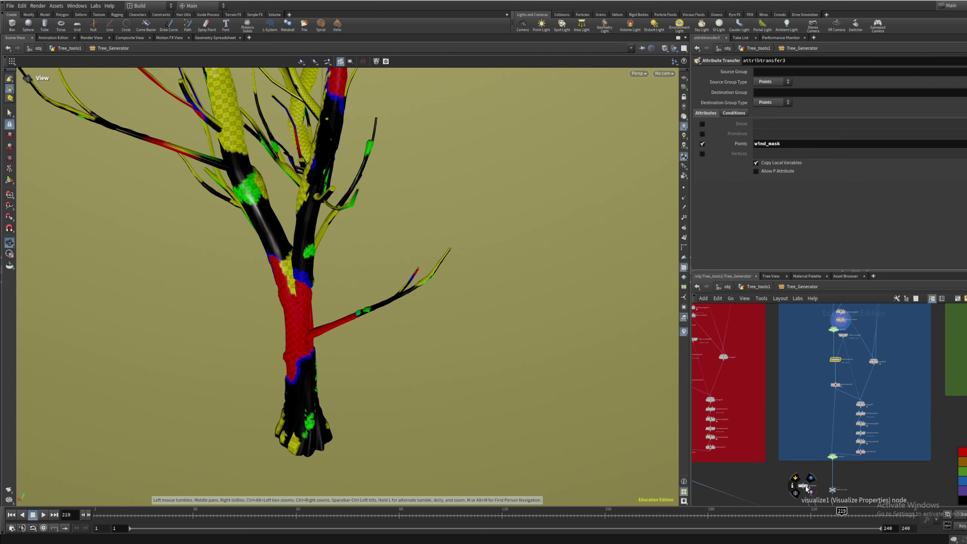
left_click_drag(807, 489, 813, 381)
middle_click_drag(824, 357, 830, 390)
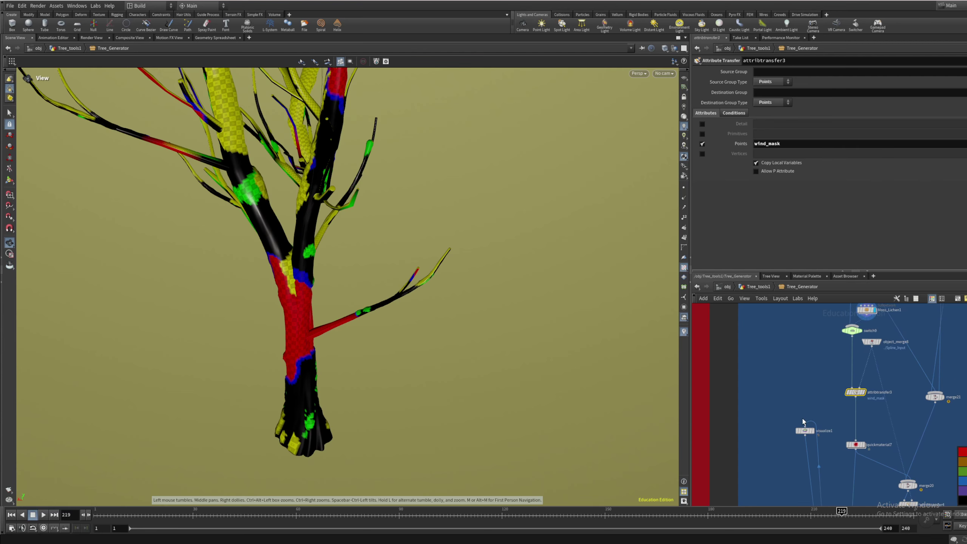
left_click(816, 435)
left_click_drag(310, 438, 340, 467)
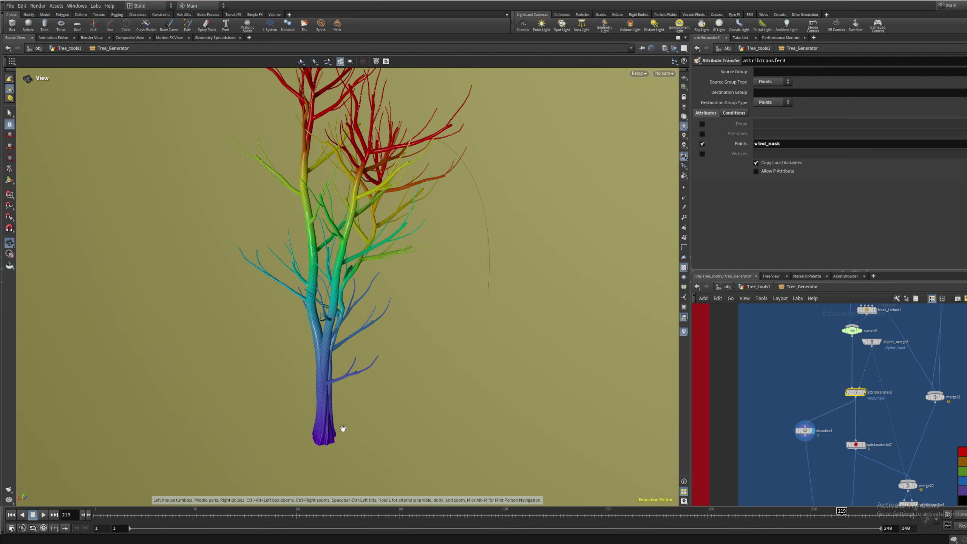
left_click_drag(364, 334, 328, 284)
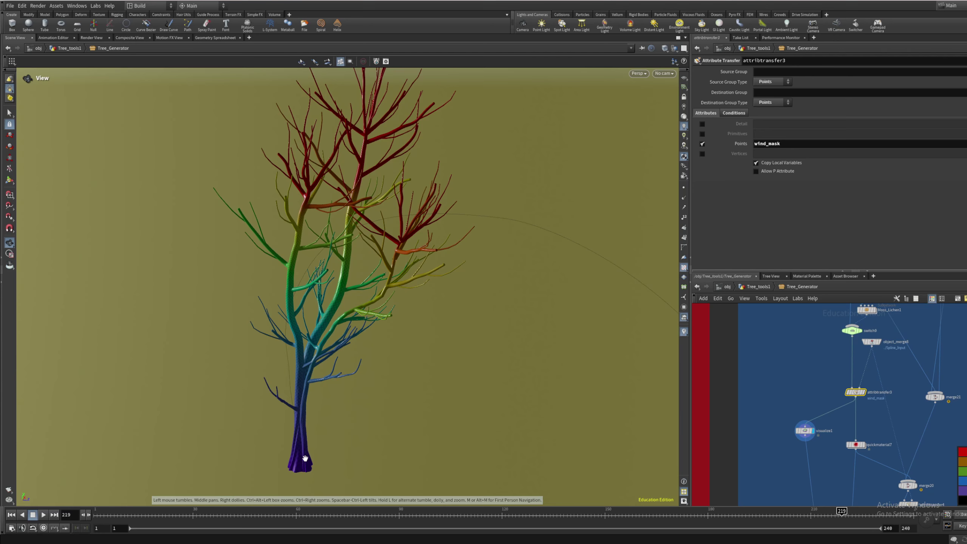
Move visualize1 below polyreduce2 and wire polyreduce2's output into it
scroll(729, 349, "down", 3)
middle_click_drag(729, 350, 710, 326)
left_click_drag(709, 326, 780, 434)
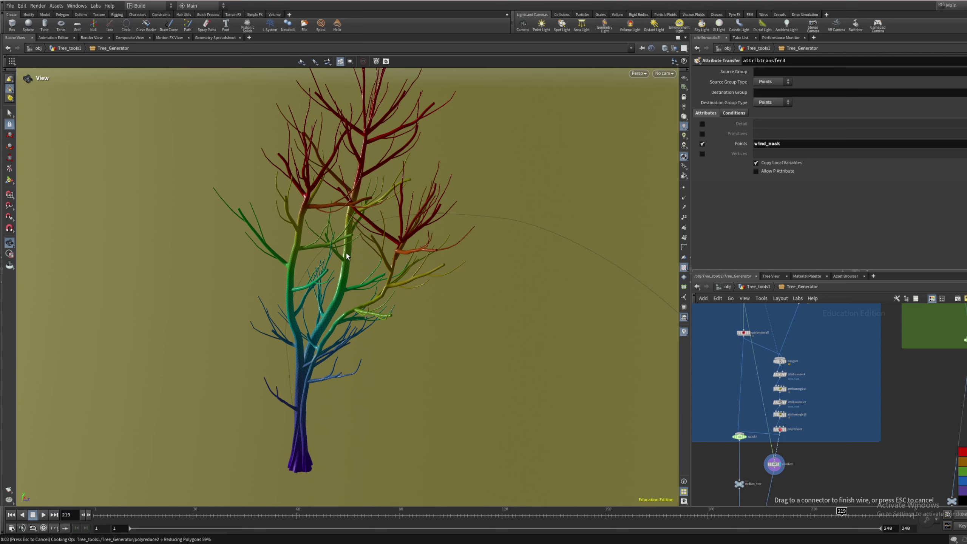
Examine the wind mask colours across the full tree's foliage, trunk and lower branches
scroll(318, 266, "down", 3)
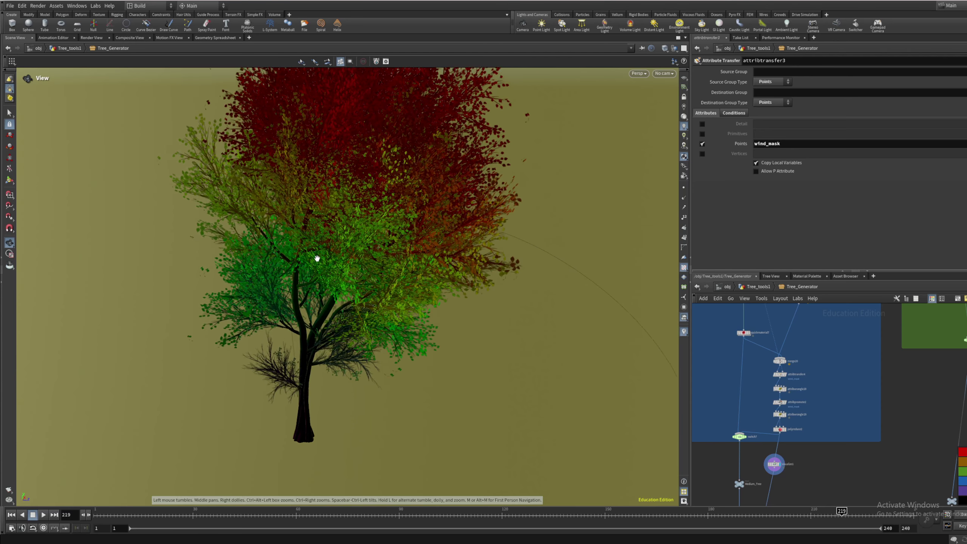
left_click_drag(312, 255, 328, 170)
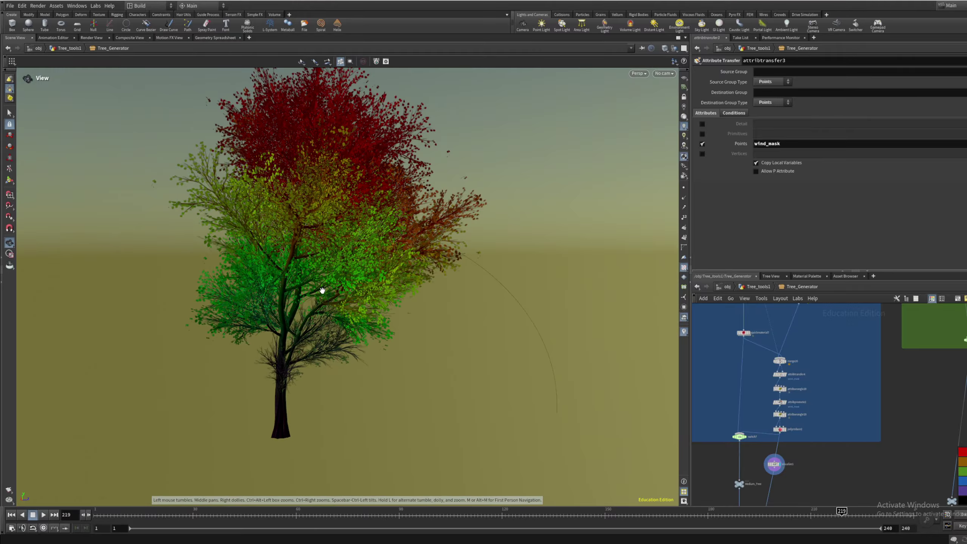
scroll(318, 278, "up", 5)
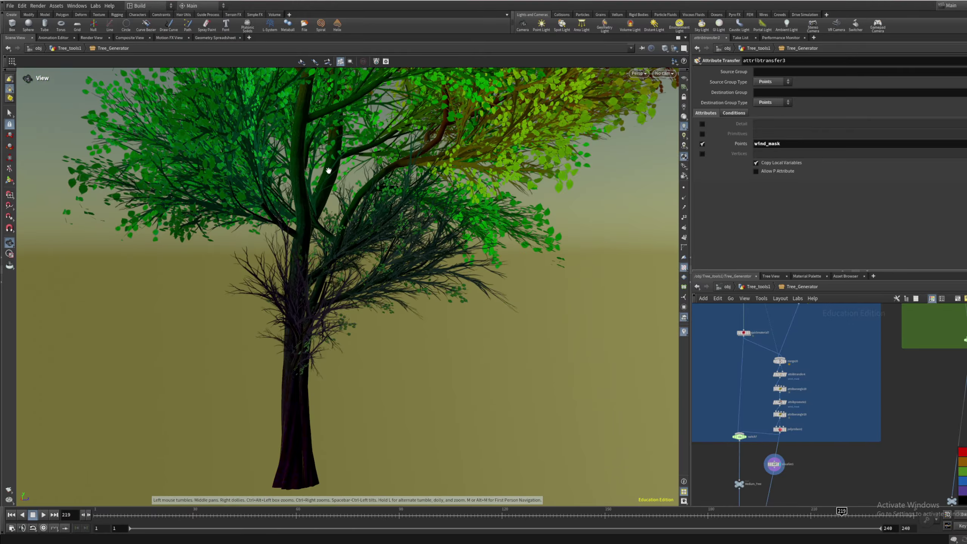
scroll(292, 361, "up", 5)
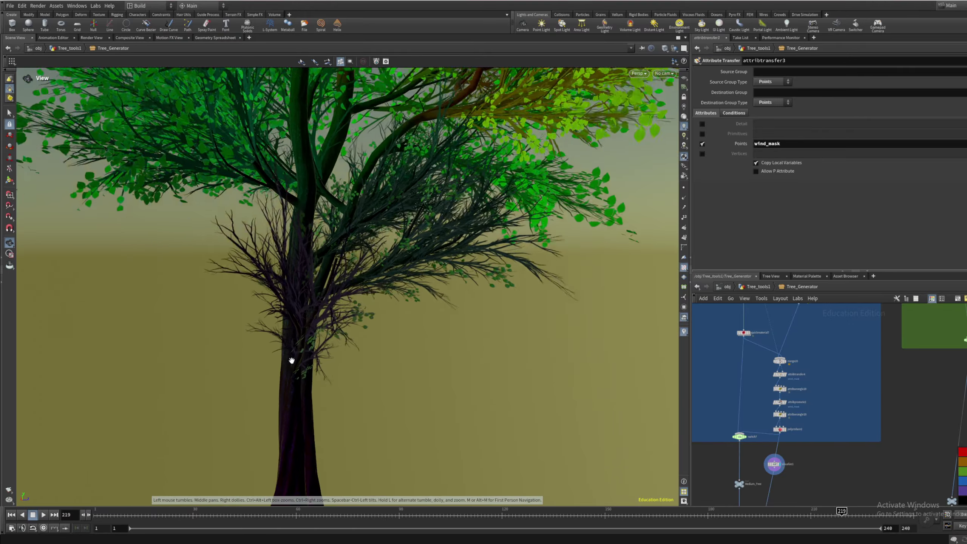
left_click_drag(304, 345, 199, 329)
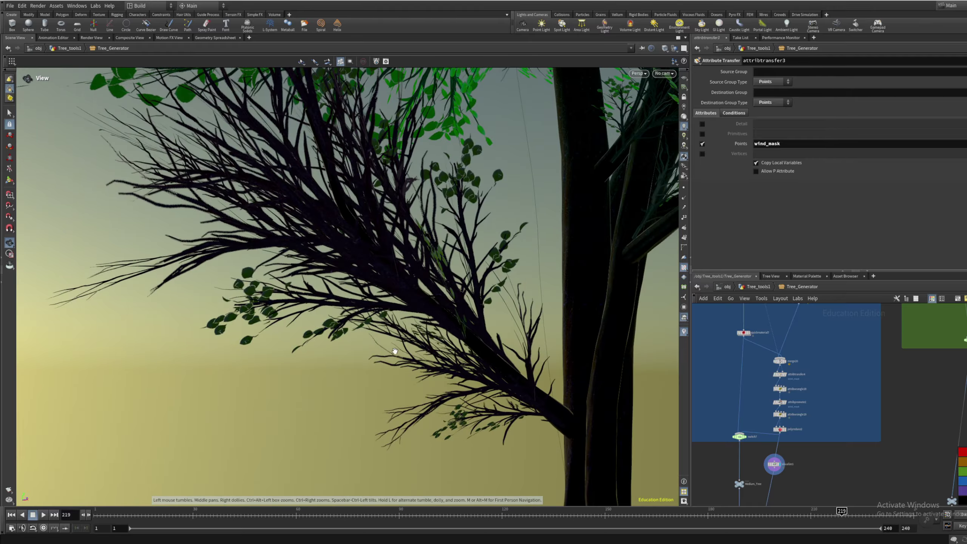
middle_click_drag(395, 351, 297, 360)
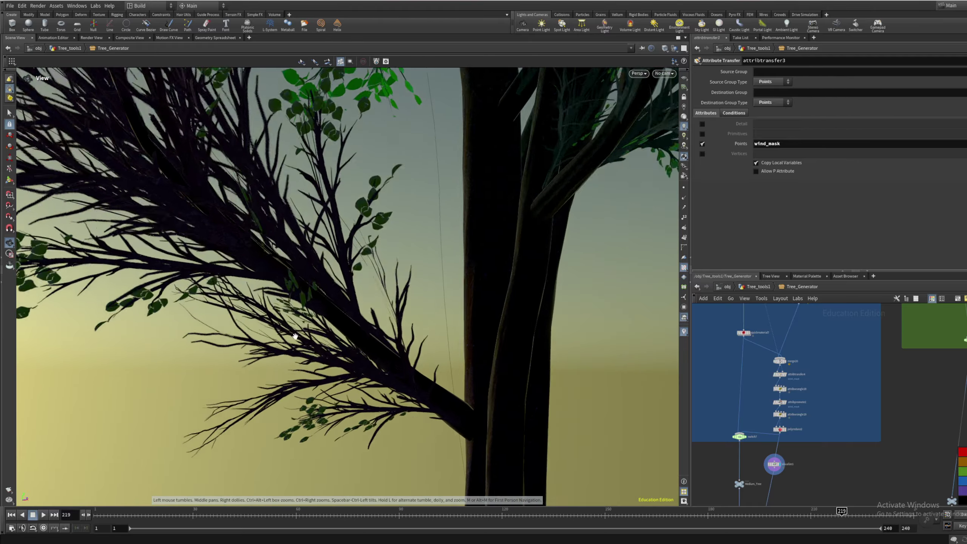
scroll(296, 361, "up", 3)
left_click_drag(296, 360, 305, 281)
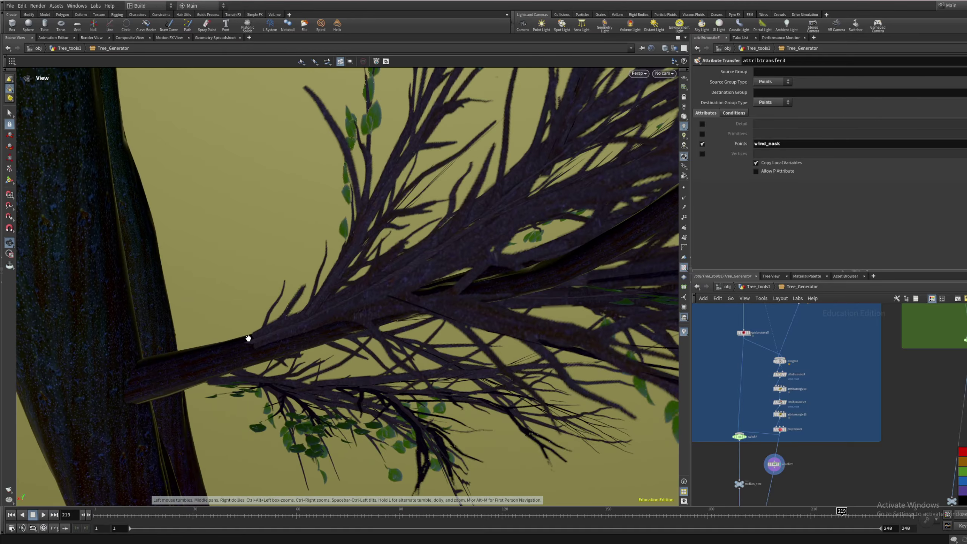
scroll(249, 336, "down", 10)
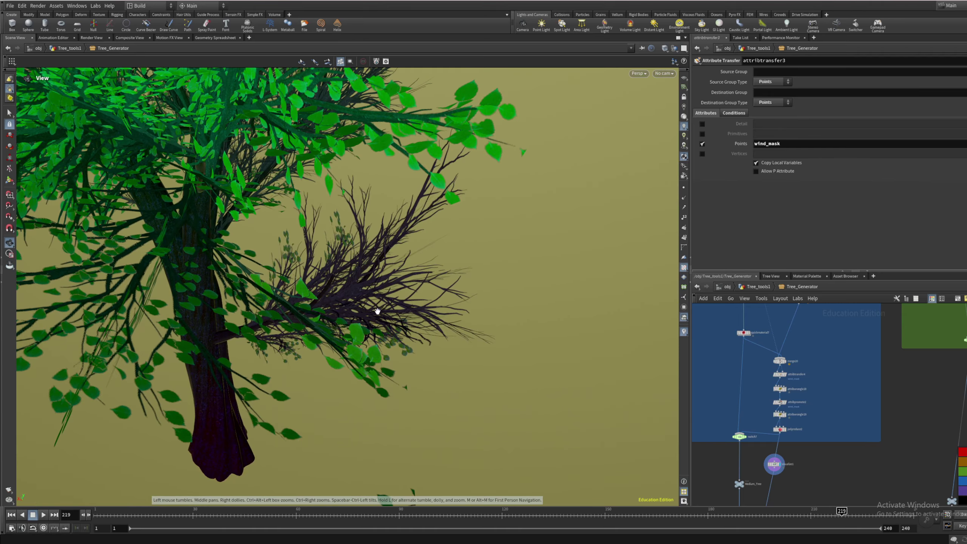
Review attribwrangle19's uv2 wind_mask code and open attribwrangle20's tip-fade code
scroll(783, 422, "up", 5)
left_click(748, 407)
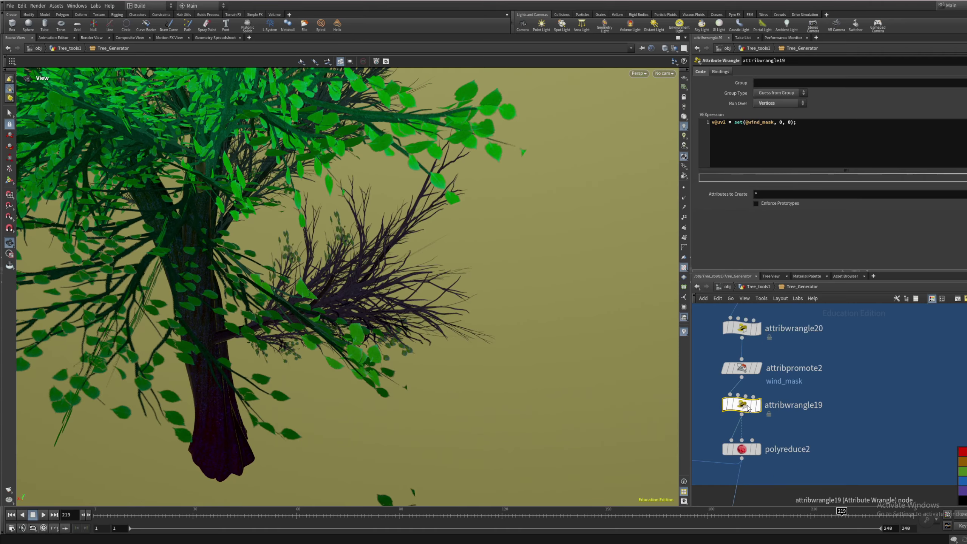
middle_click_drag(754, 385, 777, 409)
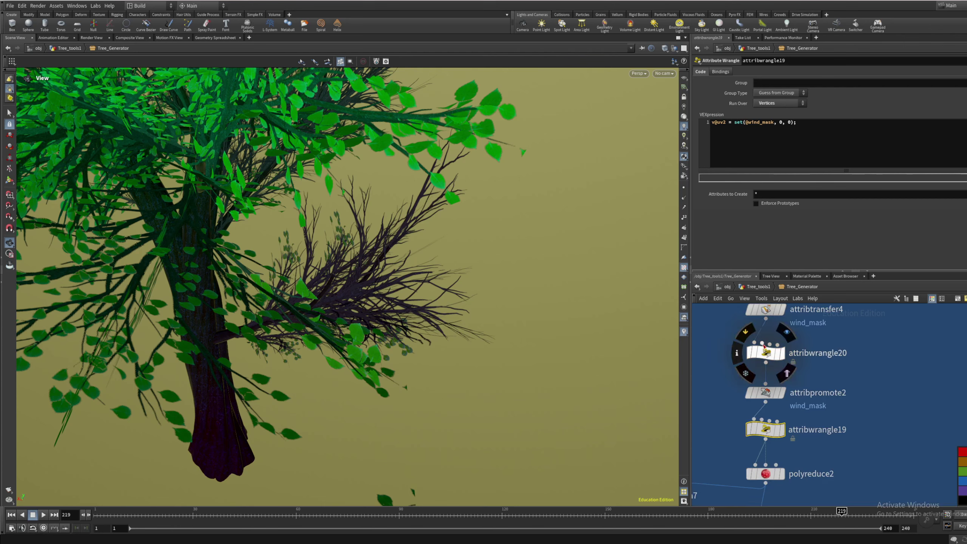
left_click(764, 354)
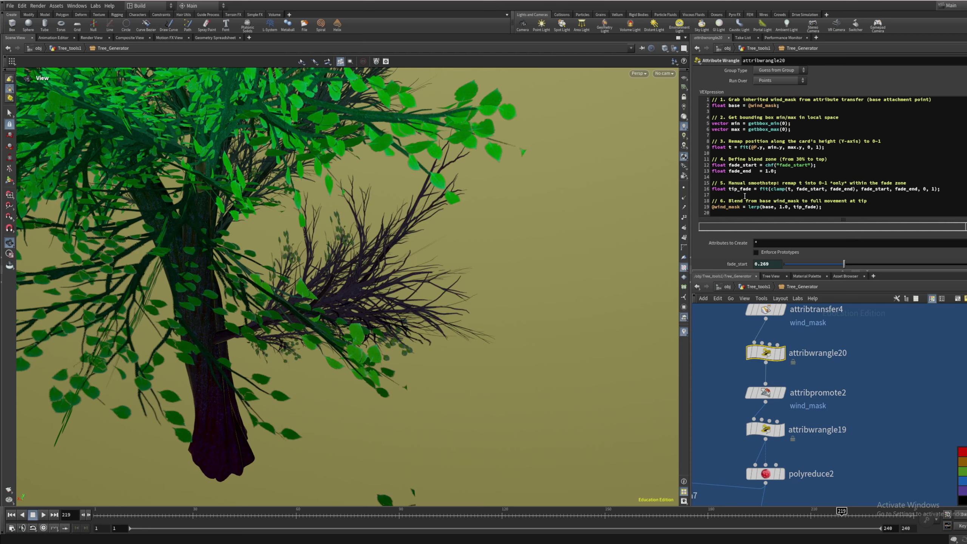
Set attribwrangle20's fade_start to 0.005 to test the wind mask blend on the lower branch
left_click_drag(423, 253, 316, 227)
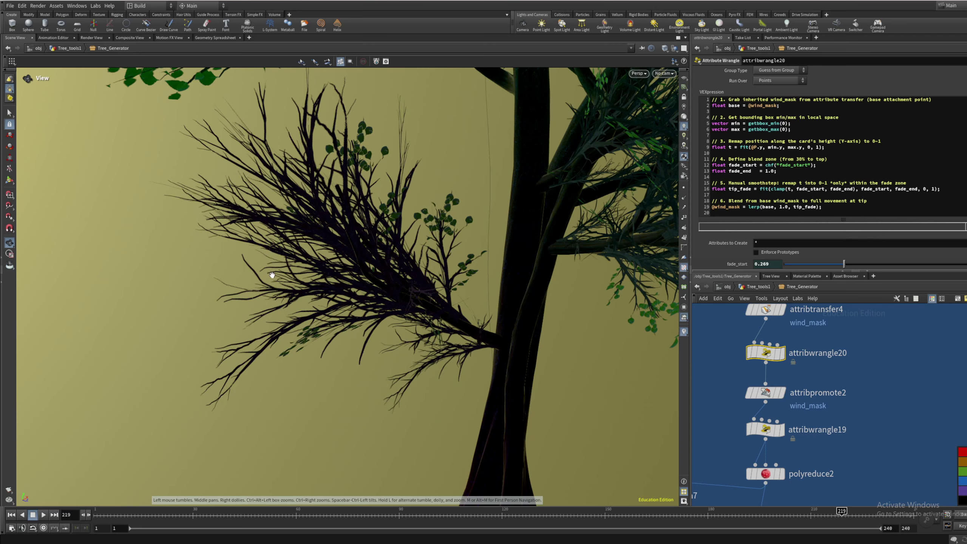
left_click_drag(318, 272, 335, 277)
left_click_drag(394, 266, 401, 244)
scroll(349, 265, "up", 5)
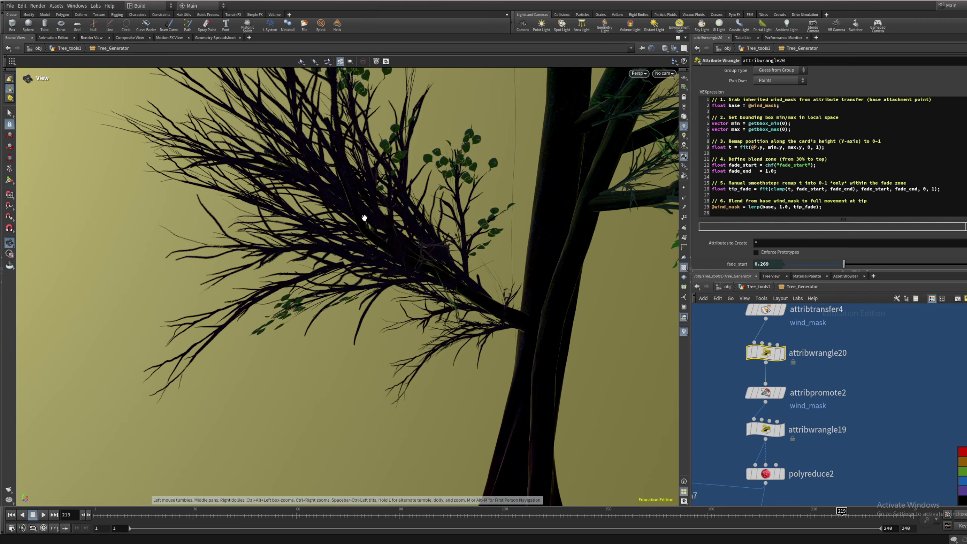
mouse_move(763, 354)
left_click_drag(323, 231, 368, 172)
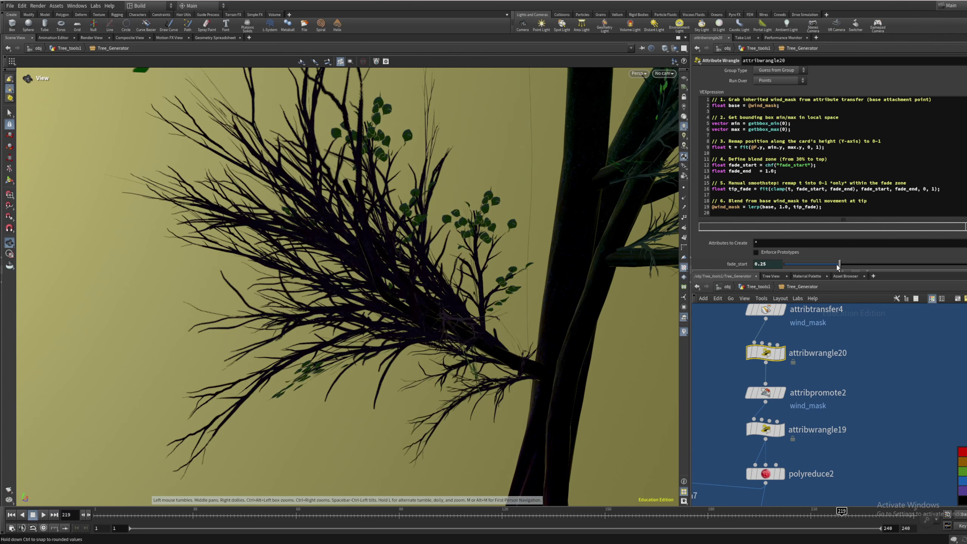
left_click(786, 267)
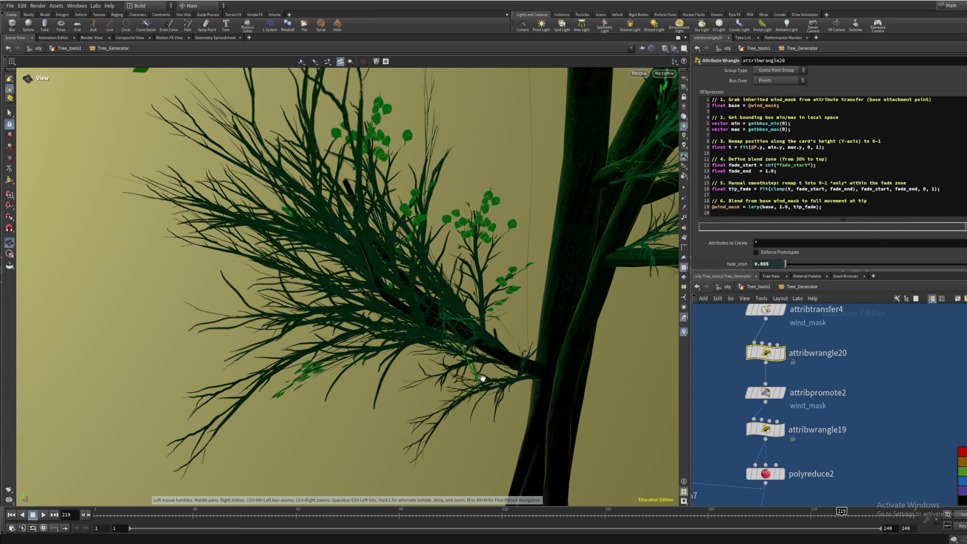
Move visualize1 beside attribwrangle20 and wire attribwrangle20's output into it
scroll(812, 380, "down", 3)
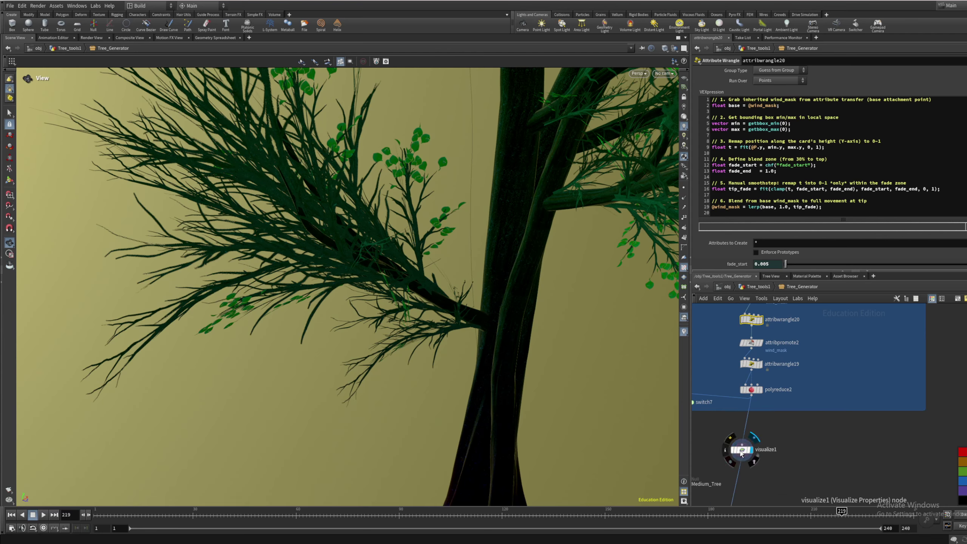
left_click_drag(740, 450, 824, 353)
left_click_drag(759, 375, 824, 392)
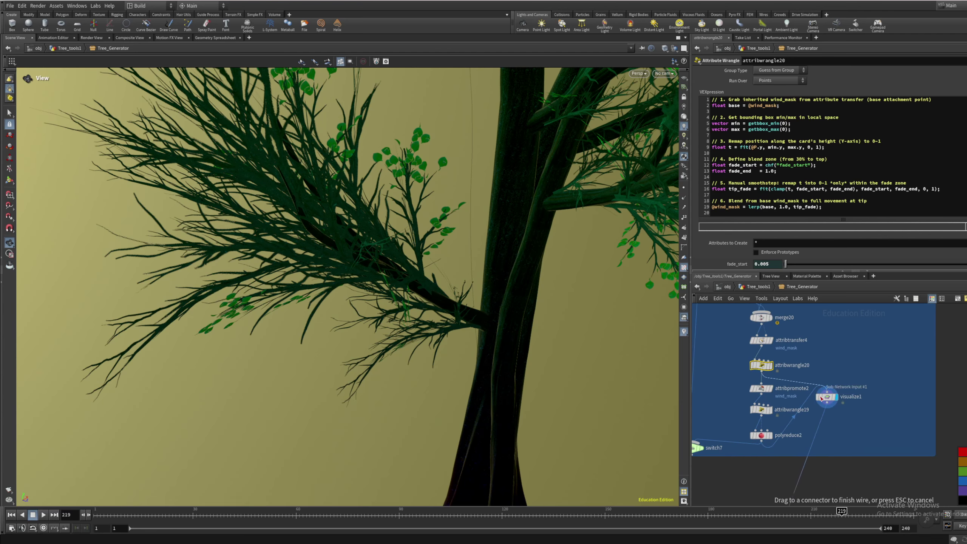
scroll(825, 402, "up", 2)
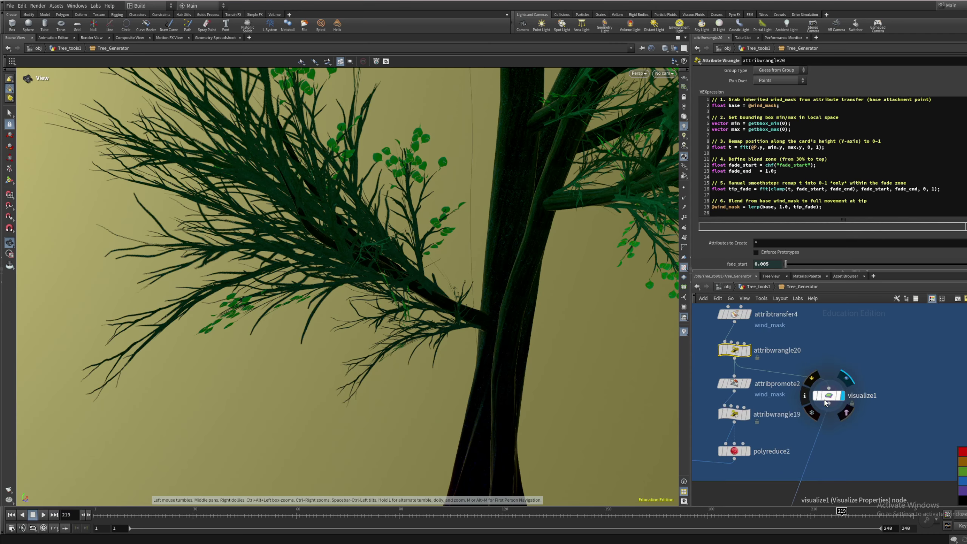
Inspect the lower branch's attachment point, then raise attribwrangle20's fade_start to 0.928
left_click_drag(442, 404, 540, 376)
scroll(474, 255, "up", 5)
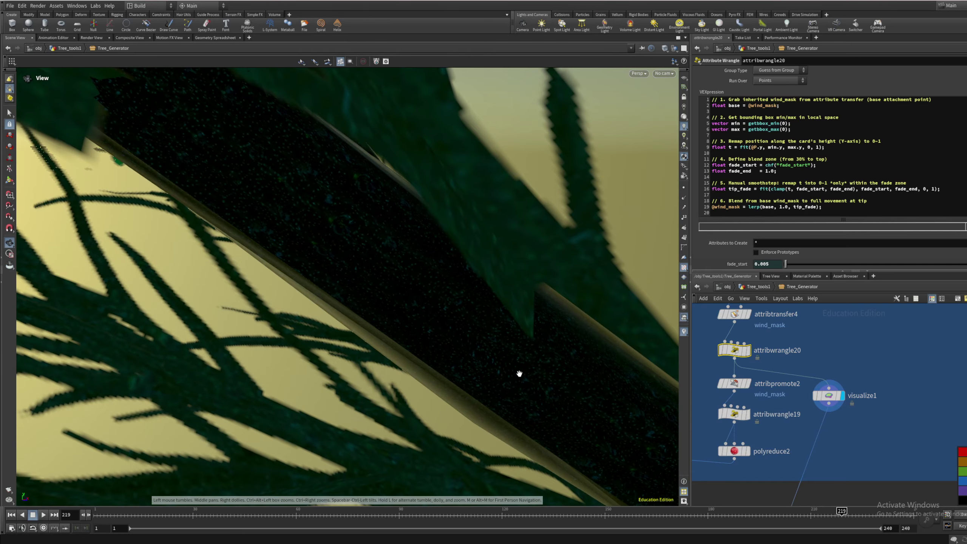
scroll(541, 357, "down", 5)
scroll(540, 350, "up", 3)
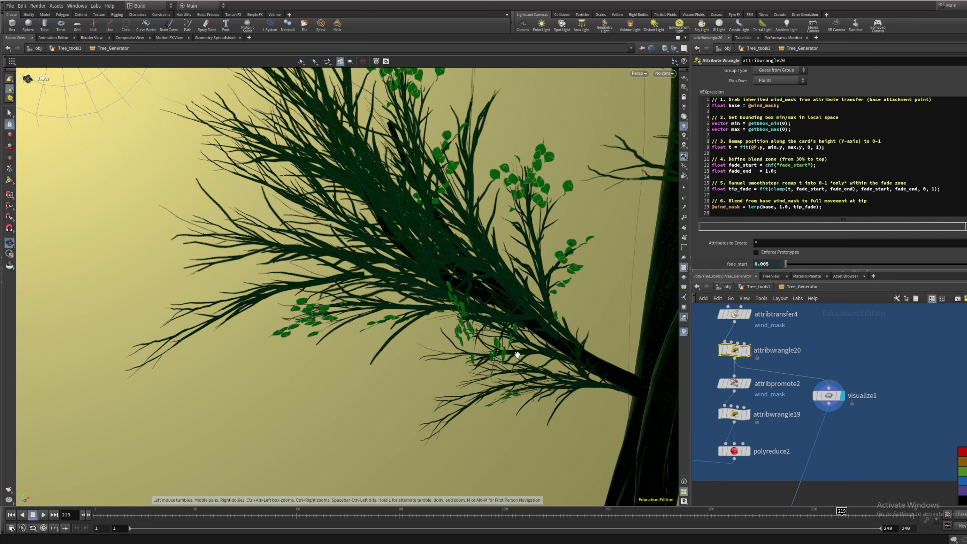
scroll(543, 332, "up", 3)
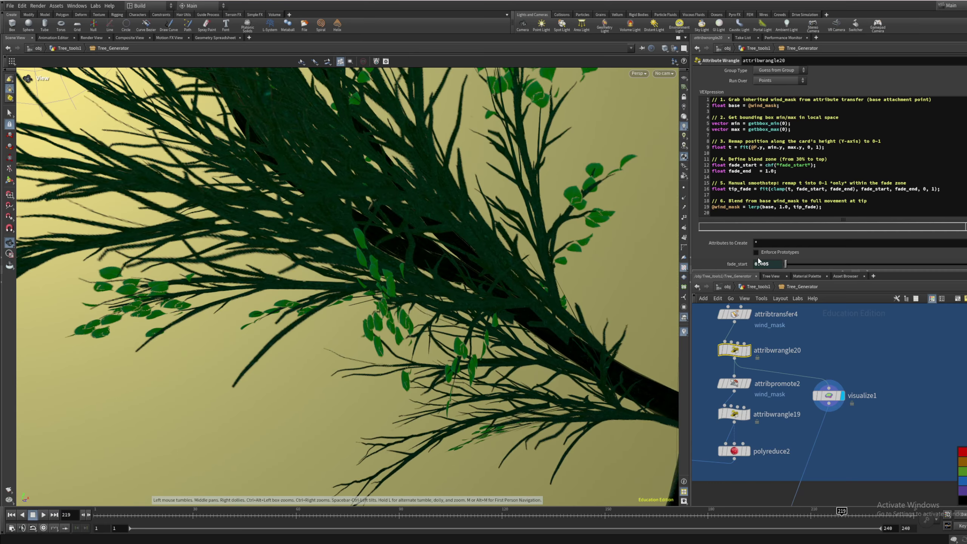
left_click_drag(786, 264, 805, 266)
left_click_drag(790, 264, 966, 264)
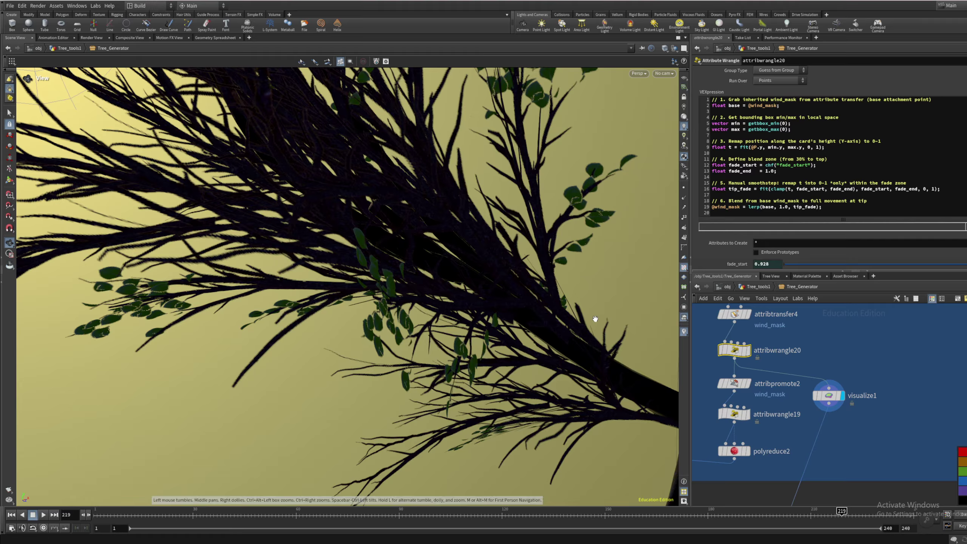
Compare the tip fade on the lower branches and set attribwrangle20's fade_start to 0.153
mouse_move(594, 320)
left_mouse_down()
mouse_move(362, 367)
mouse_move(400, 227)
left_mouse_up()
scroll(375, 357, "up", 5)
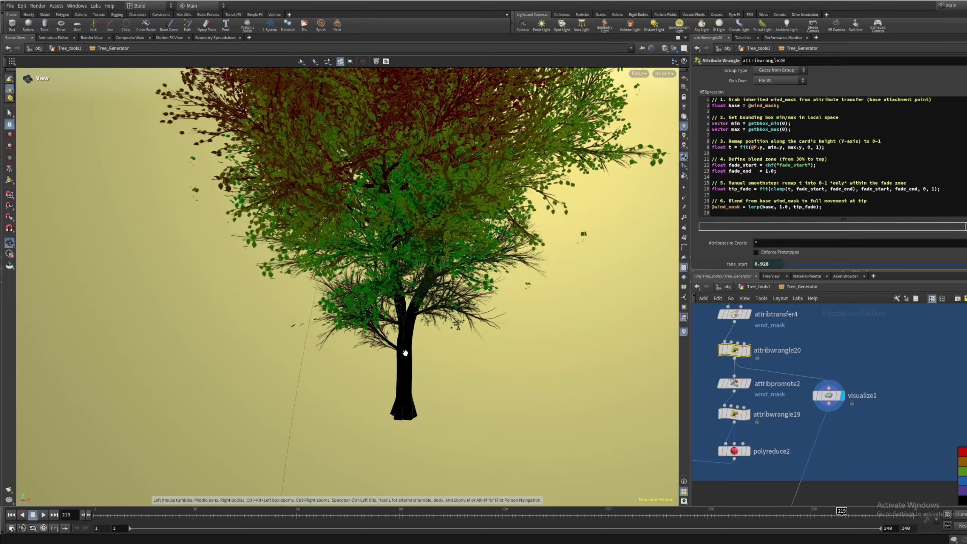
scroll(375, 357, "up", 5)
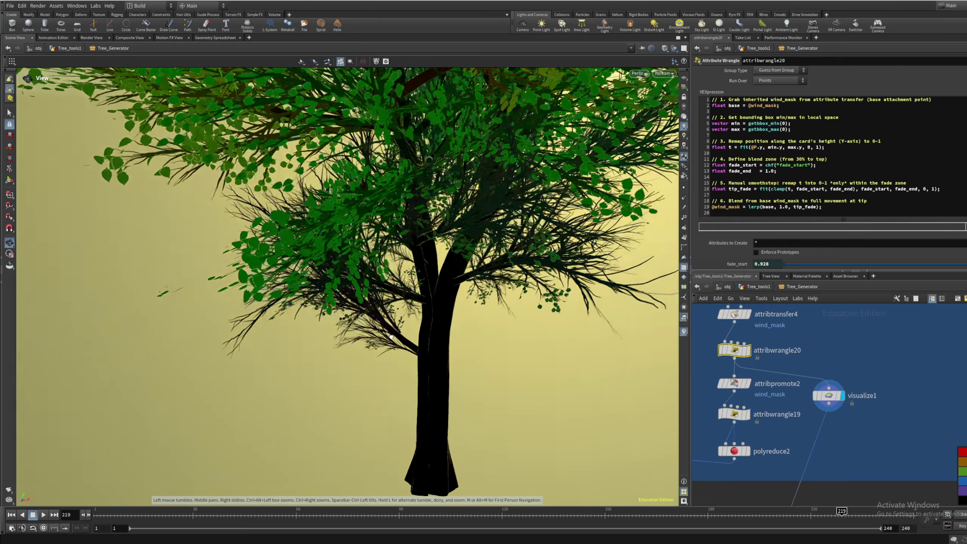
scroll(412, 316, "up", 1)
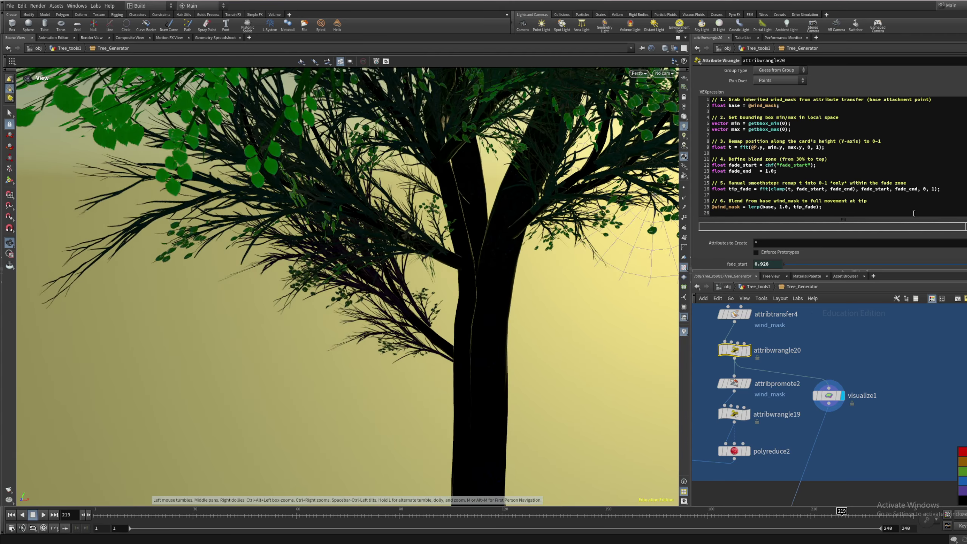
left_click(860, 264)
scroll(410, 302, "up", 6)
left_click_drag(409, 303, 674, 286)
left_click(840, 264)
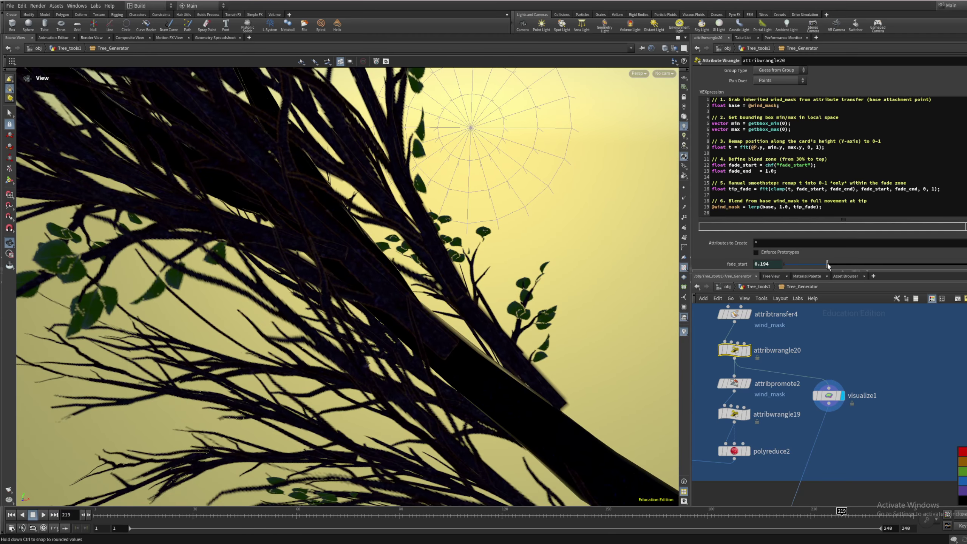
left_click(813, 265)
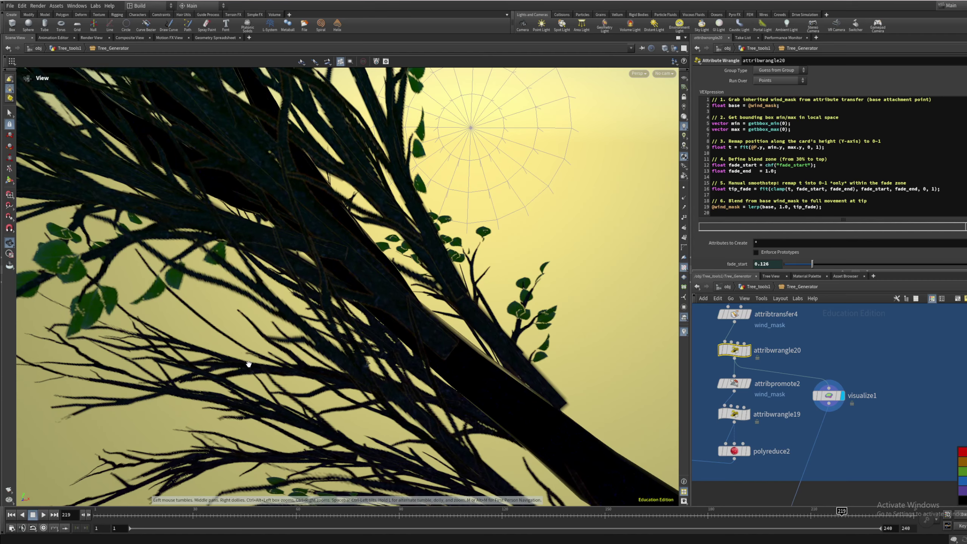
left_click(818, 264)
Examine how the wind mask blends from the lower branch's base into its twigs and leaves
middle_click_drag(358, 356, 381, 384)
left_click_drag(381, 383, 302, 176)
left_click_drag(403, 362, 458, 370)
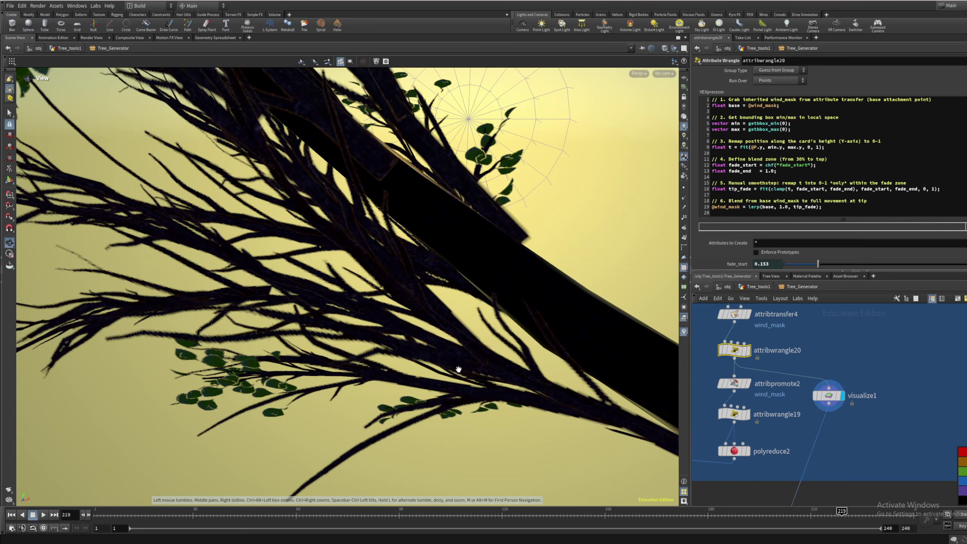
left_click_drag(214, 219, 280, 300)
left_click_drag(253, 218, 434, 393)
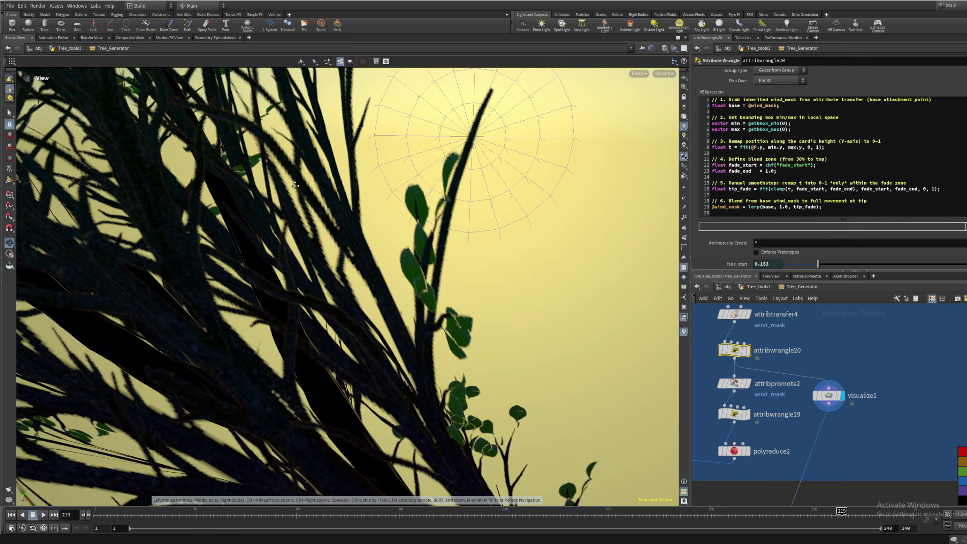
left_click_drag(295, 185, 350, 220)
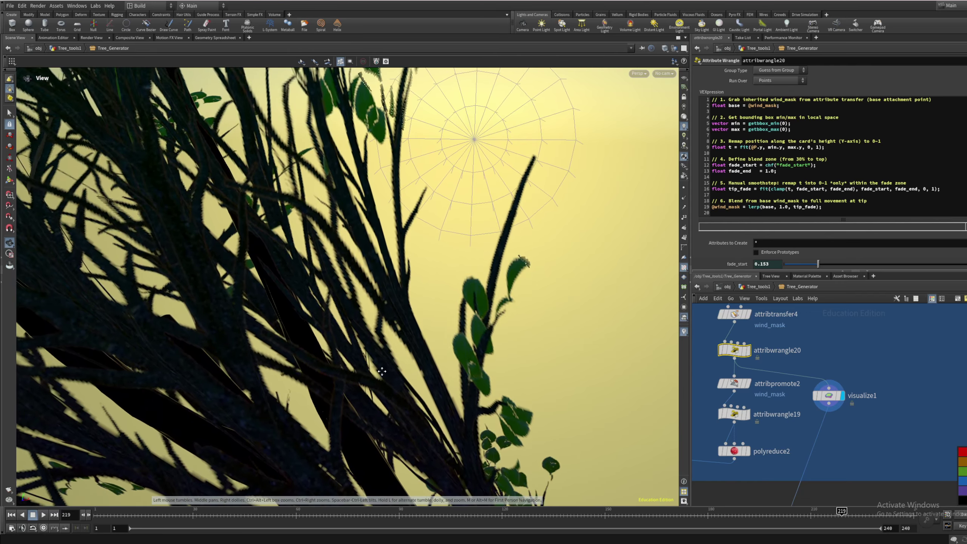
scroll(317, 306, "down", 10)
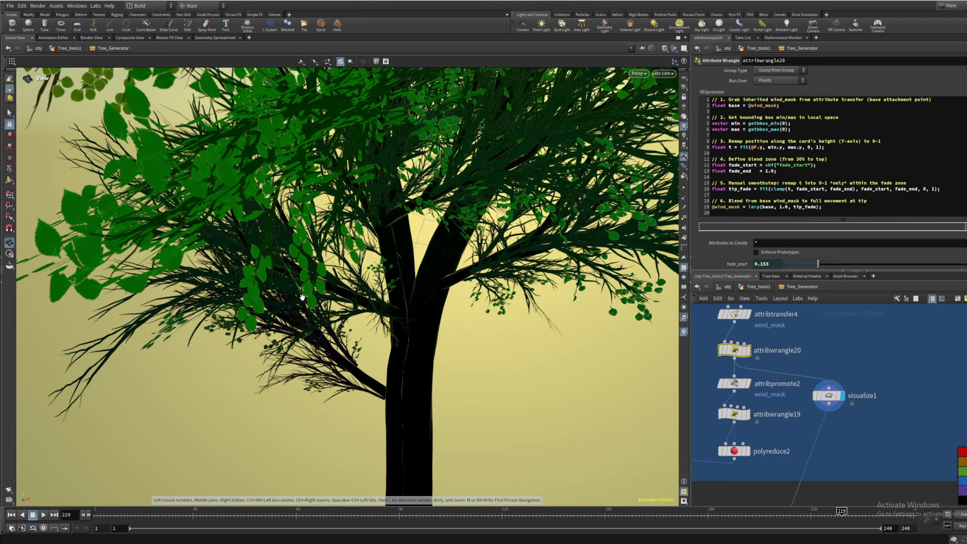
Examine the wind mask colours on the upper branches and canopy, ending with the whole tree
scroll(335, 301, "up", 5)
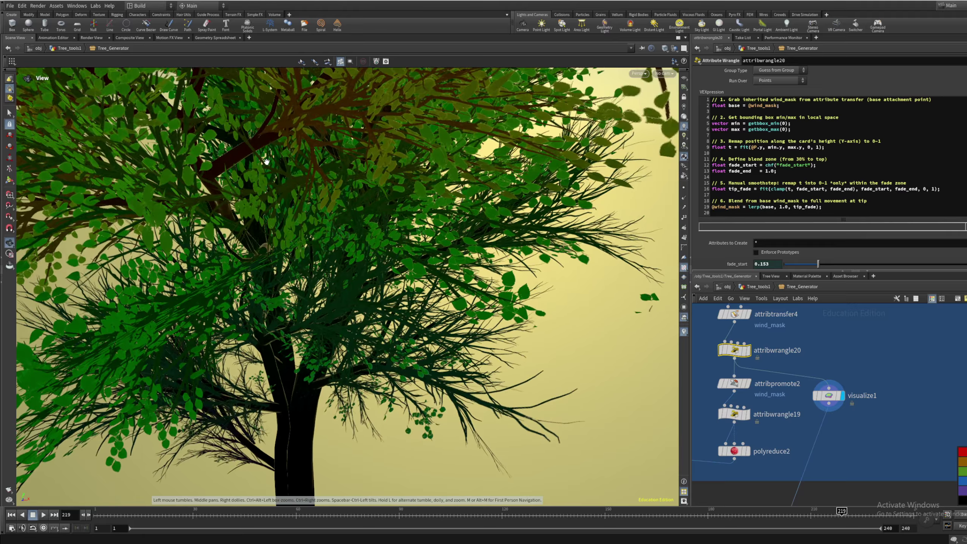
scroll(266, 162, "up", 8)
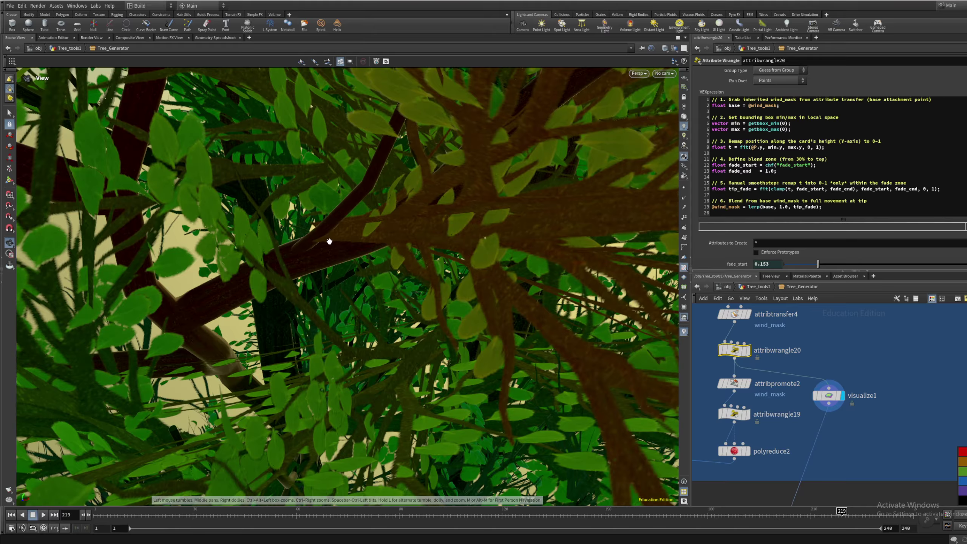
scroll(330, 239, "up", 8)
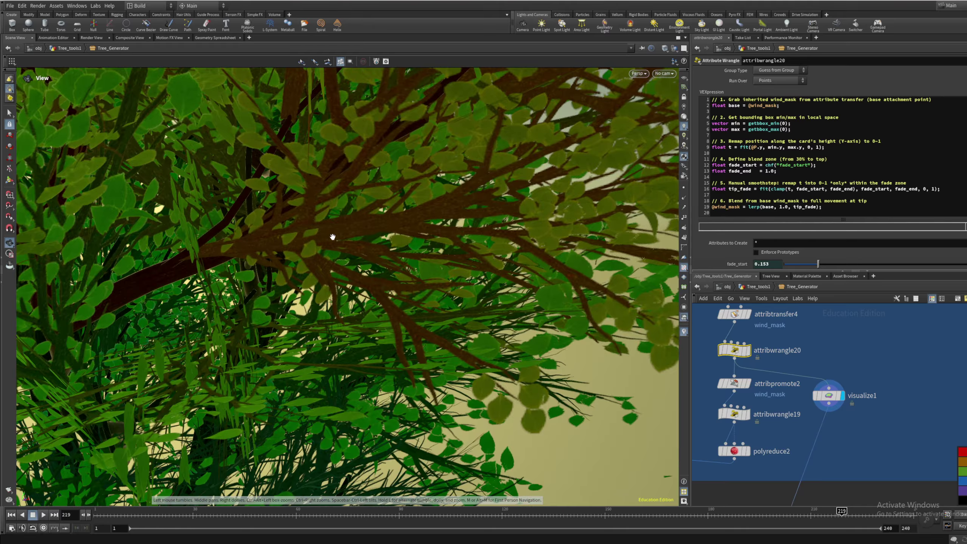
scroll(333, 237, "up", 8)
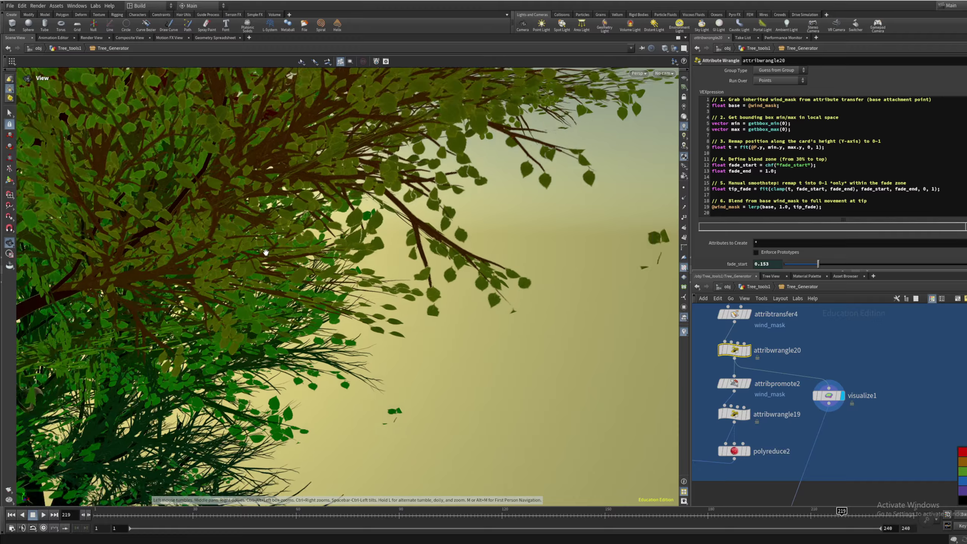
scroll(266, 252, "up", 8)
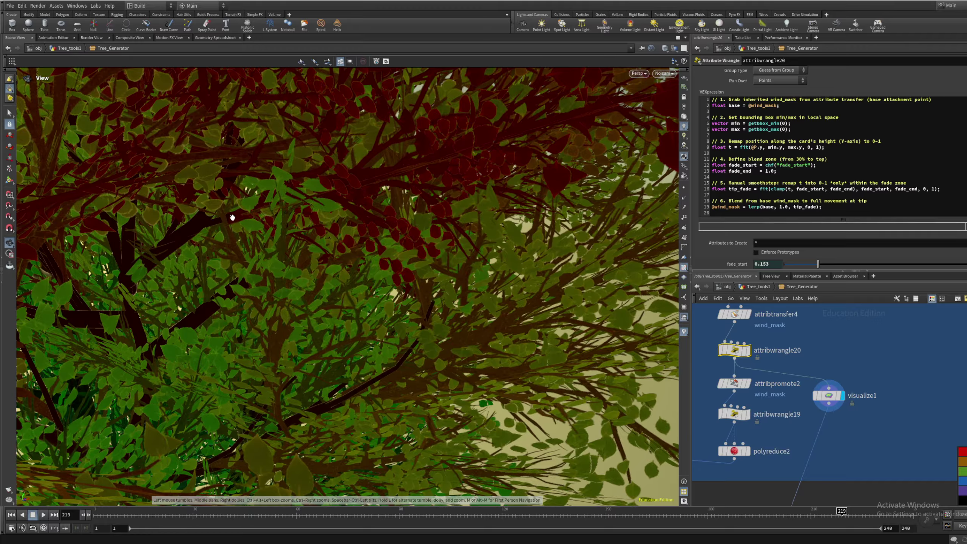
scroll(232, 217, "up", 8)
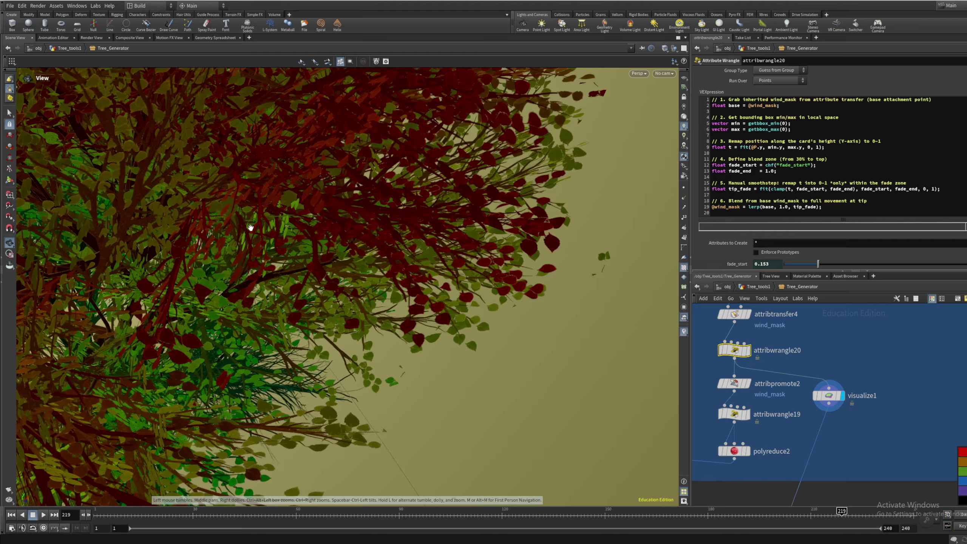
scroll(251, 227, "down", 10)
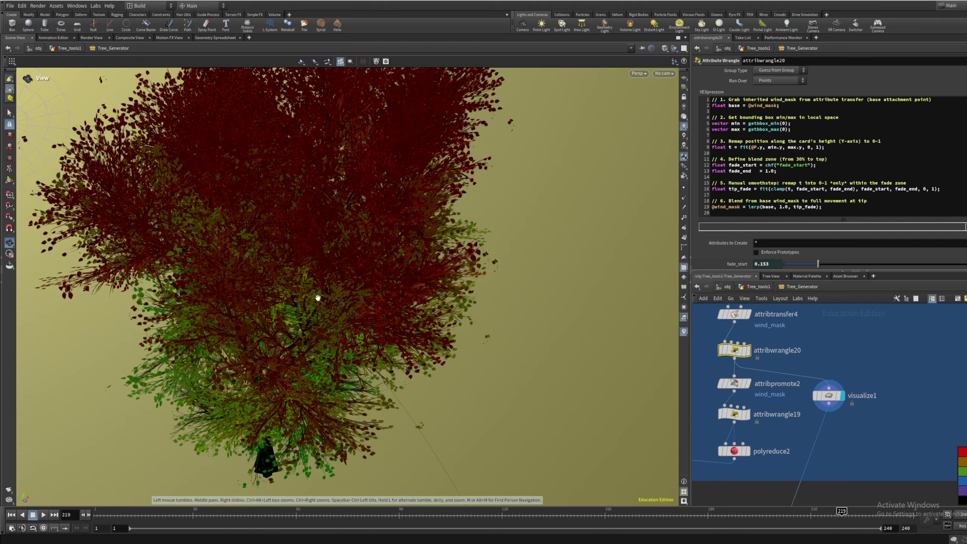
scroll(319, 298, "down", 10)
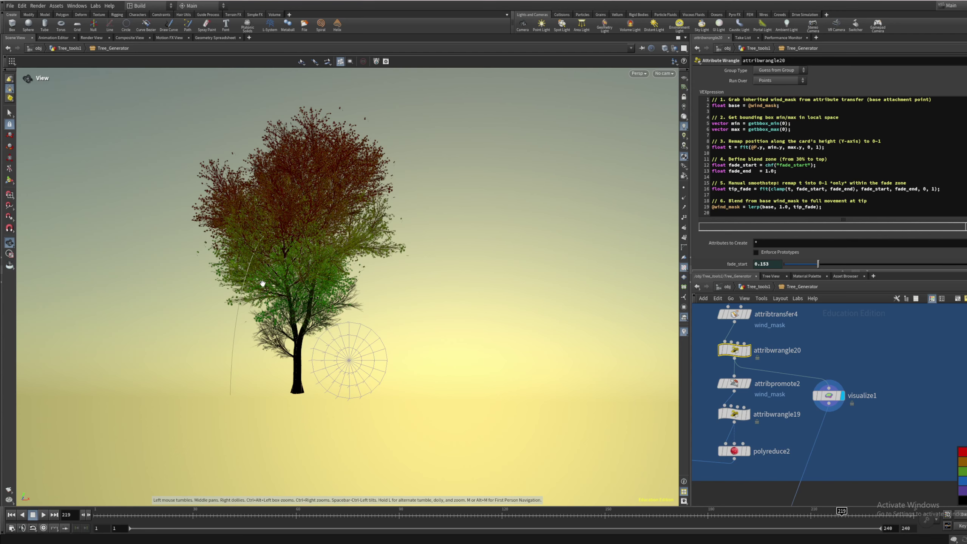
Move visualize1 down between switch1 and Debug_Wind and feed its input from switch1
scroll(812, 376, "down", 5)
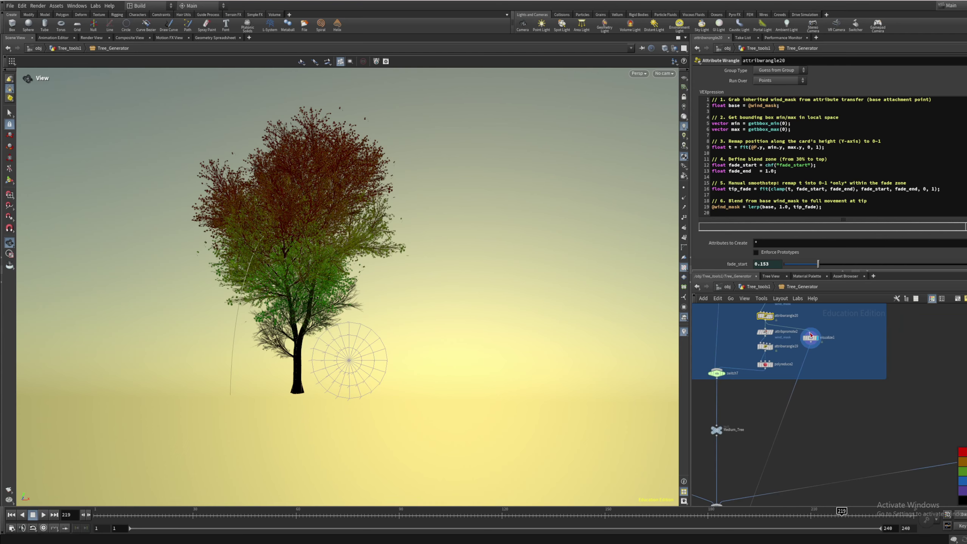
mouse_move(812, 340)
left_click_drag(812, 340, 805, 436)
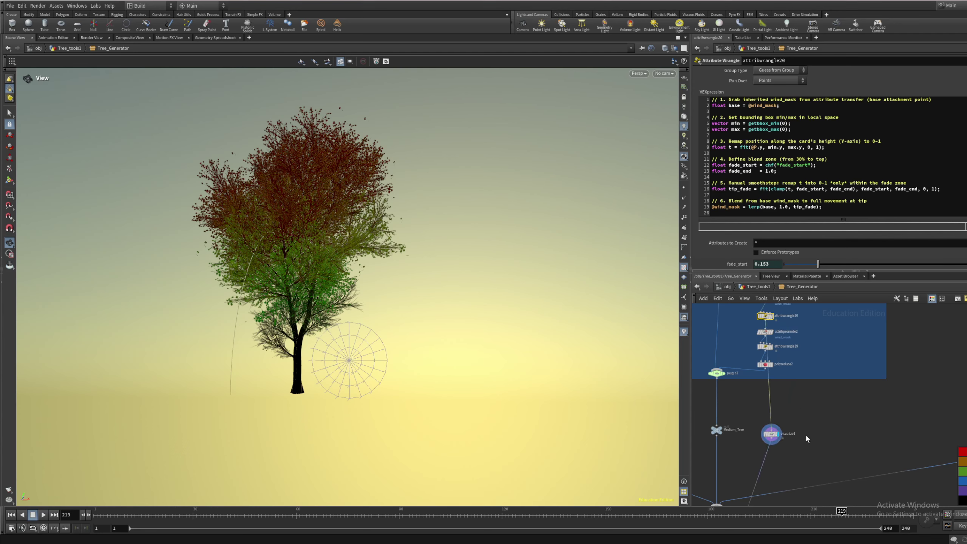
middle_click_drag(805, 437, 831, 337)
left_click_drag(797, 328, 709, 443)
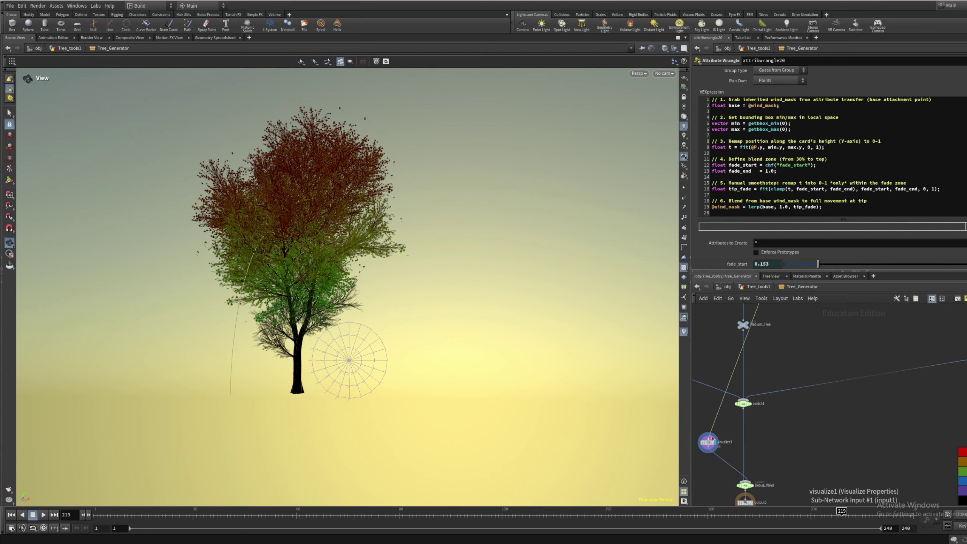
left_click(708, 434)
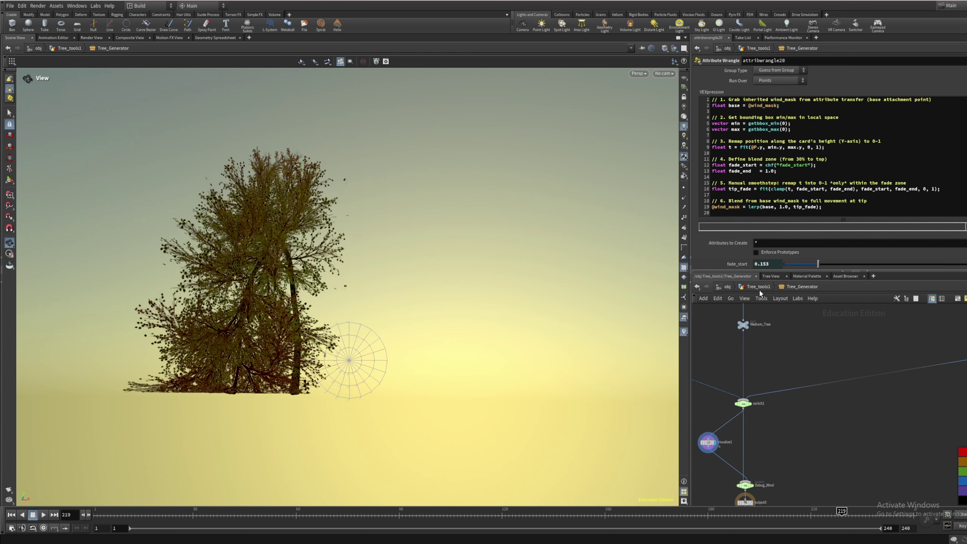
Examine the wind mask colours along the bent tree's trunk, side branches and drooping crown
left_click_drag(396, 335, 534, 369)
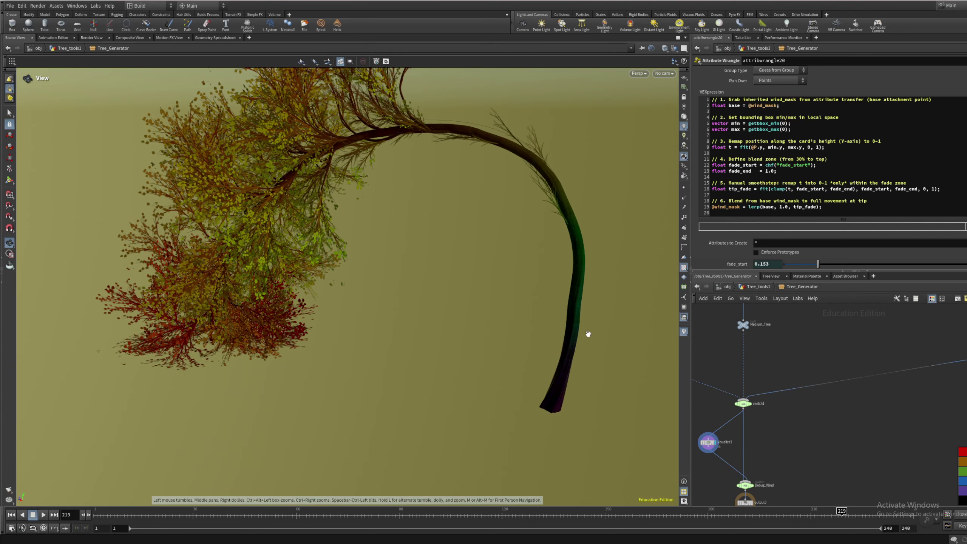
left_click_drag(159, 327, 434, 360)
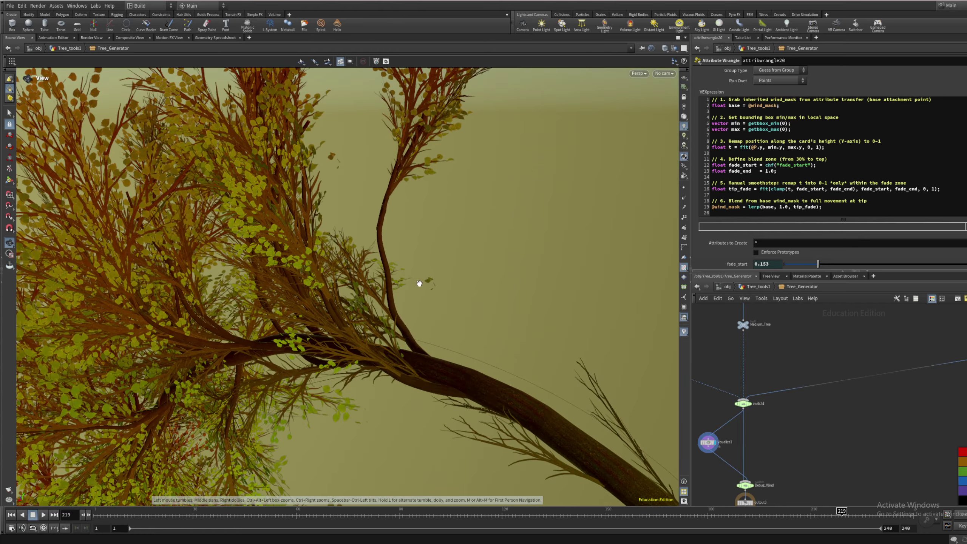
left_click_drag(419, 283, 380, 234)
left_click_drag(102, 369, 326, 288)
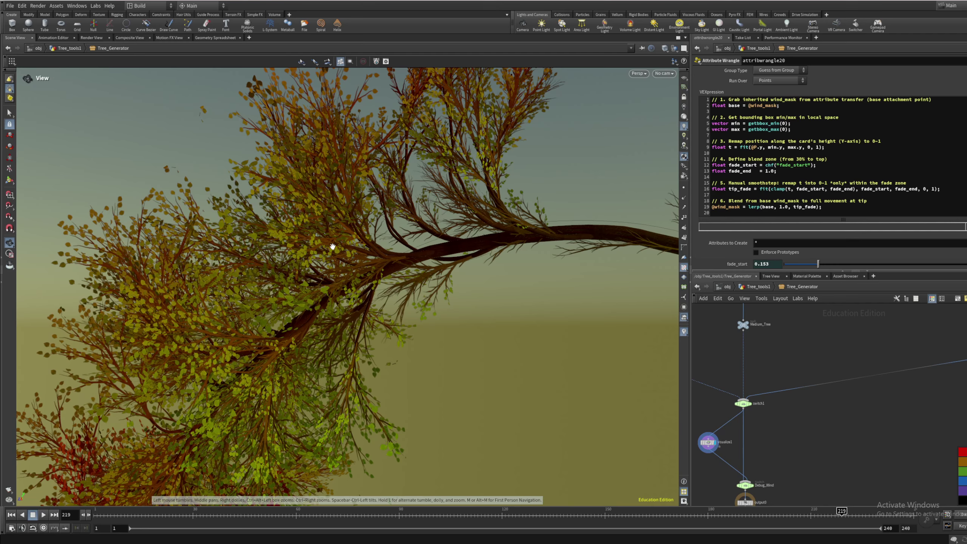
Examine the wind mask colours from the arched trunk's upper branches to the crown tips, ending with the whole bent tree
left_click_drag(333, 246, 354, 305)
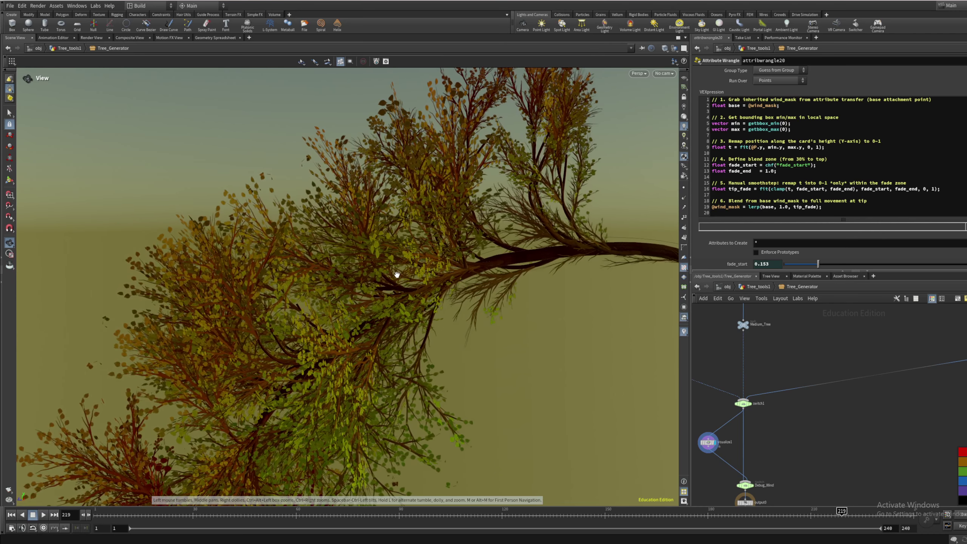
left_click_drag(397, 275, 281, 158)
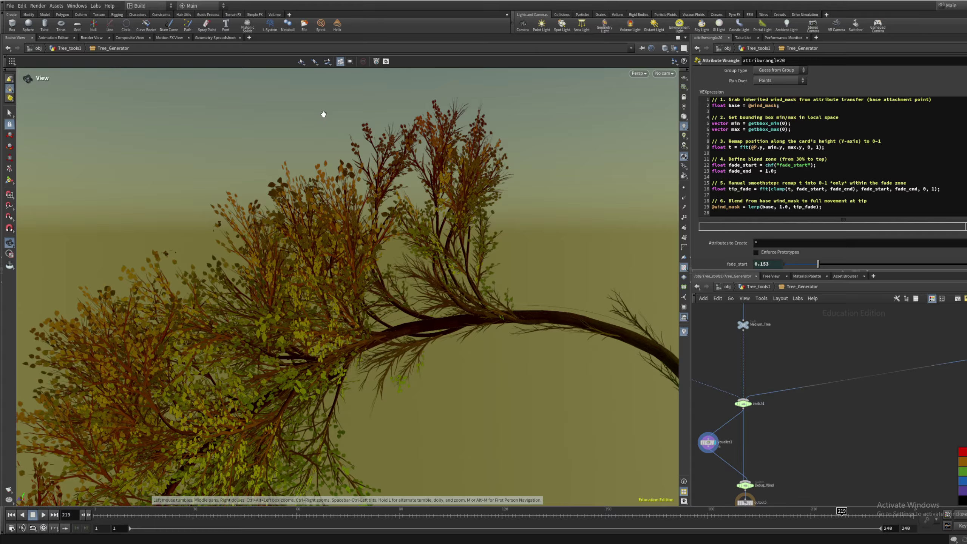
left_click_drag(250, 376, 374, 320)
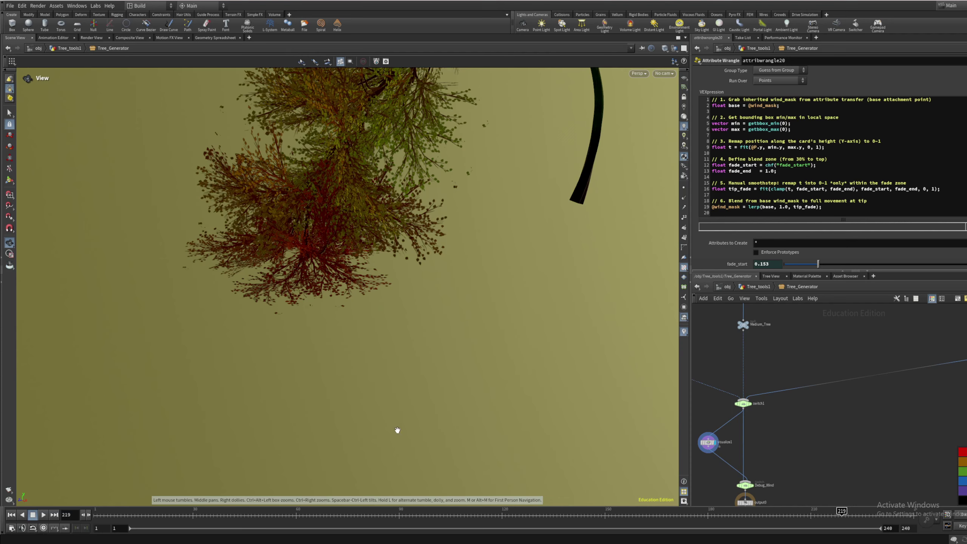
left_click_drag(402, 243, 248, 346)
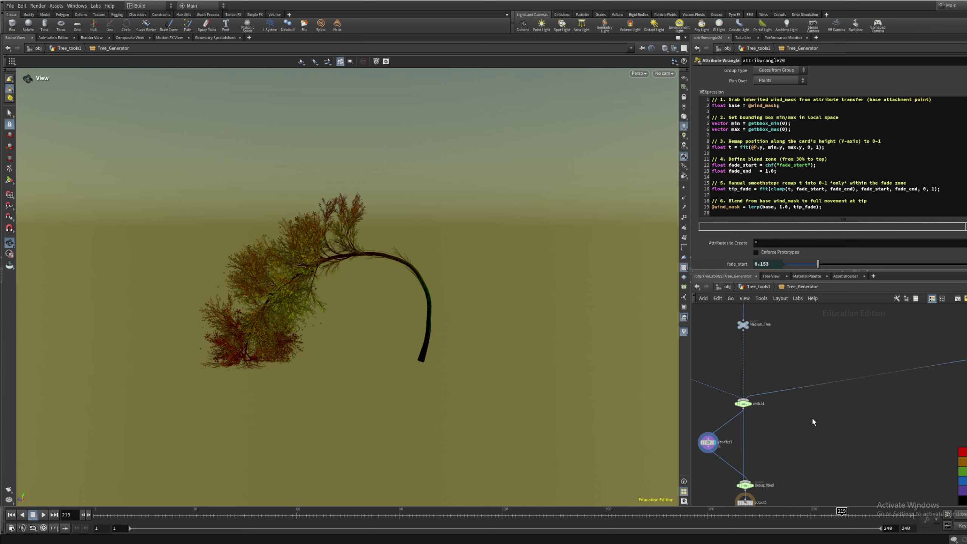
Display the output of the Big_Tree null below the red network and inspect the large tree's trunk and branches
scroll(815, 364, "down", 5)
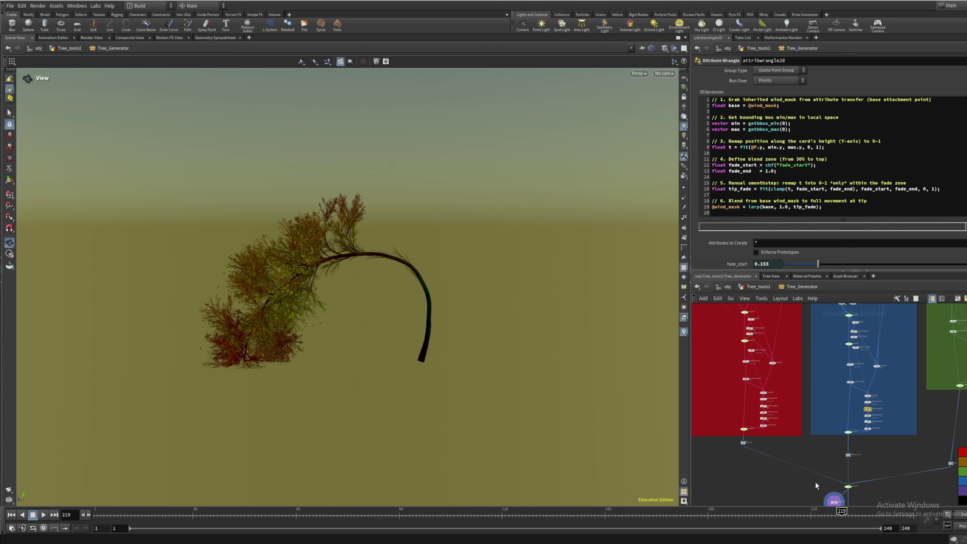
scroll(791, 450, "up", 5)
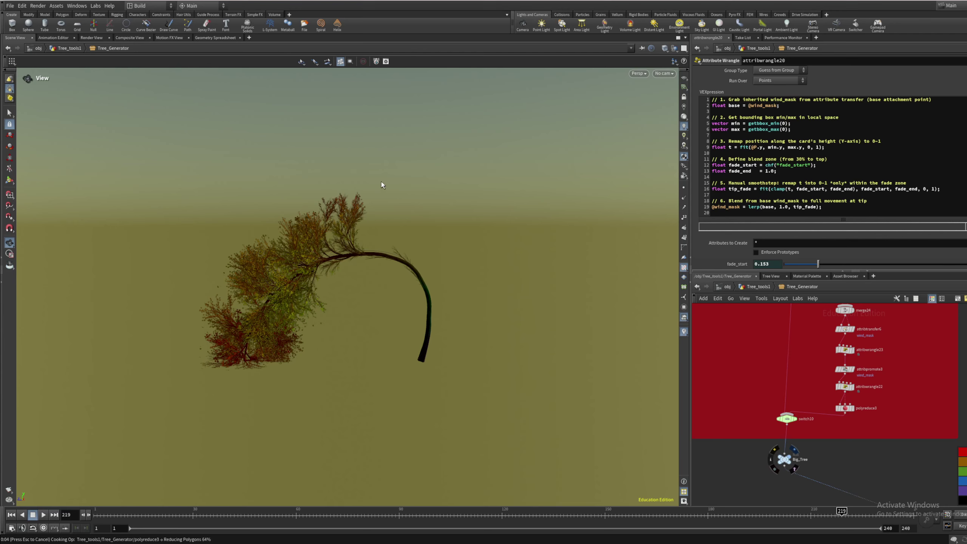
scroll(414, 255, "up", 5)
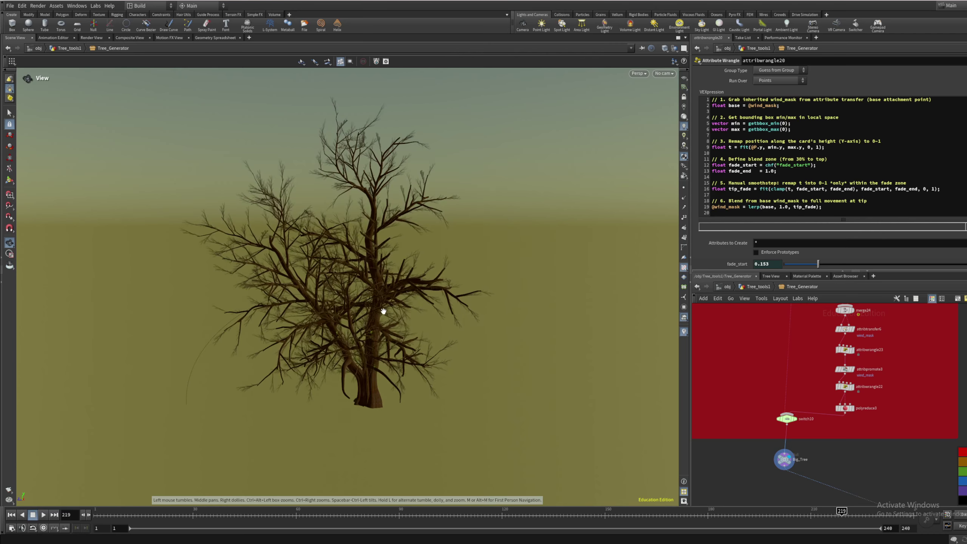
left_click_drag(353, 365, 335, 400)
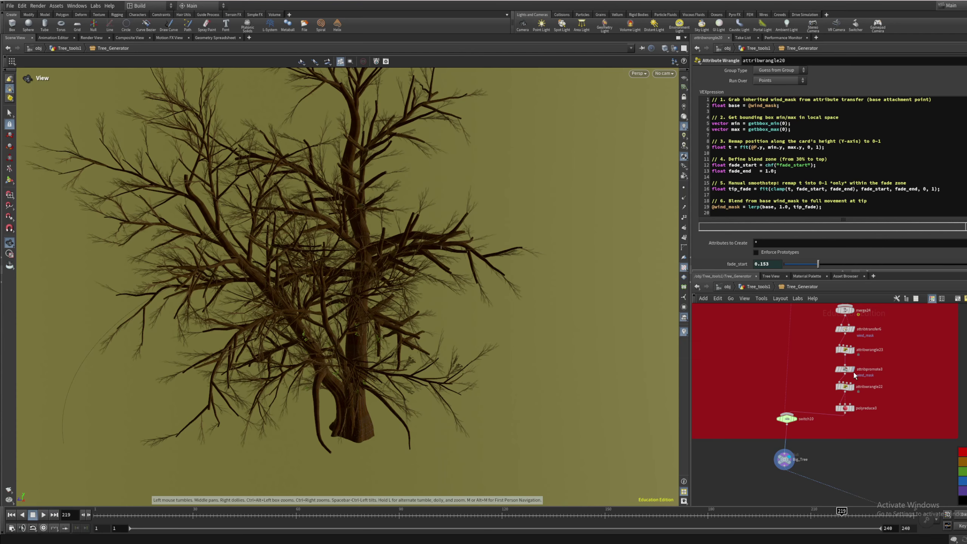
Copy the object merge referencing ../Branch1 above tree_leaf_generator5 in the blue network
scroll(854, 376, "down", 6)
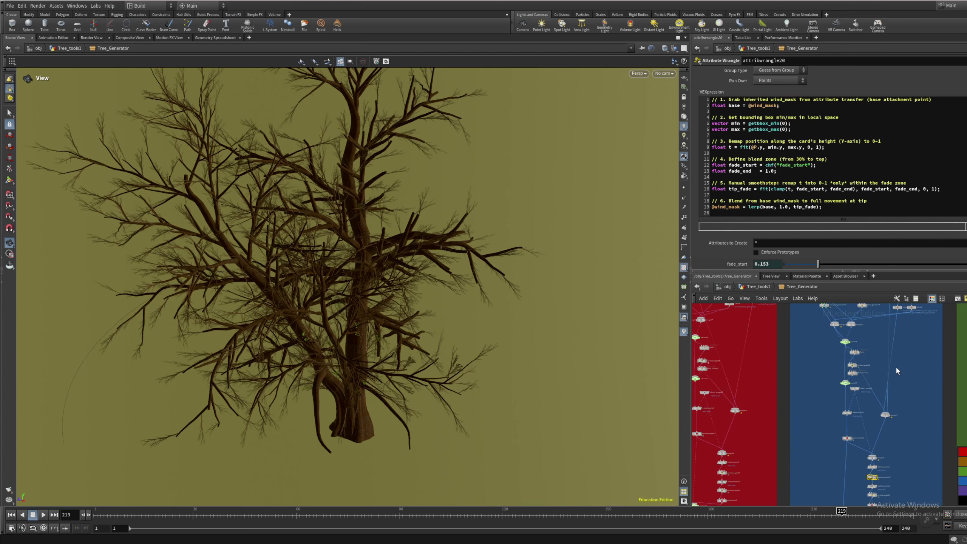
scroll(852, 338, "up", 5)
scroll(872, 412, "up", 3)
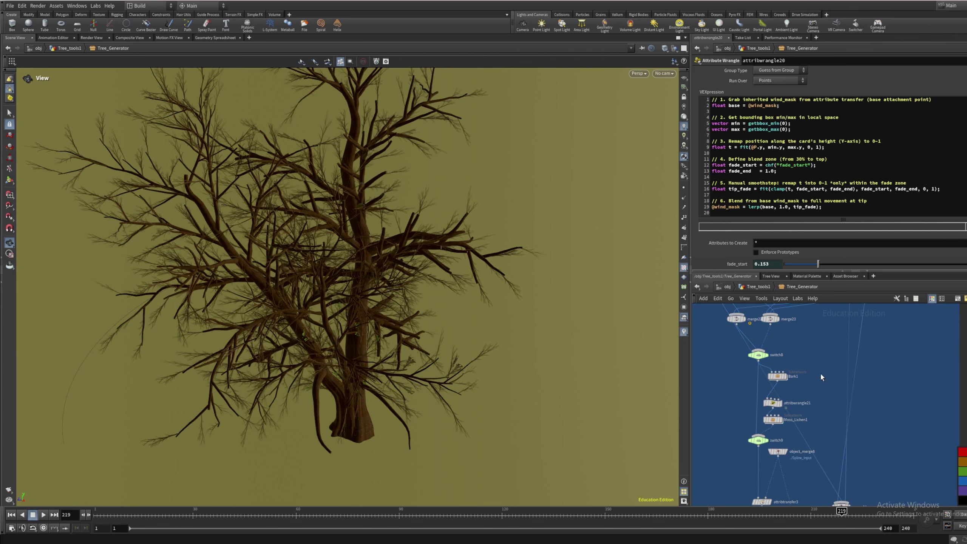
middle_click_drag(864, 427, 795, 372)
left_click(794, 371)
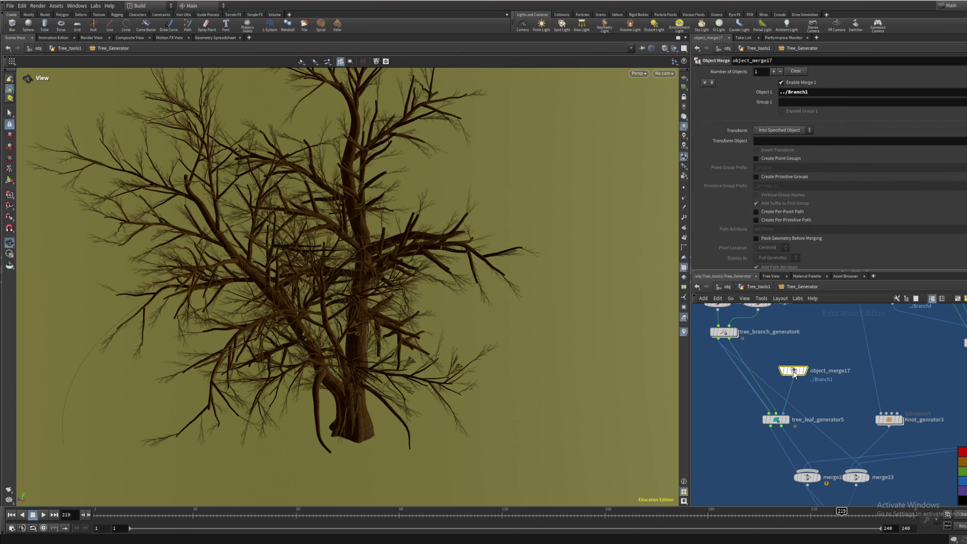
key("ctrl+c")
Paste the ../Branch1 object merge into the red network above tree_leaf_generator9 and wire it into that generator's last input
middle_click_drag(829, 383, 821, 419)
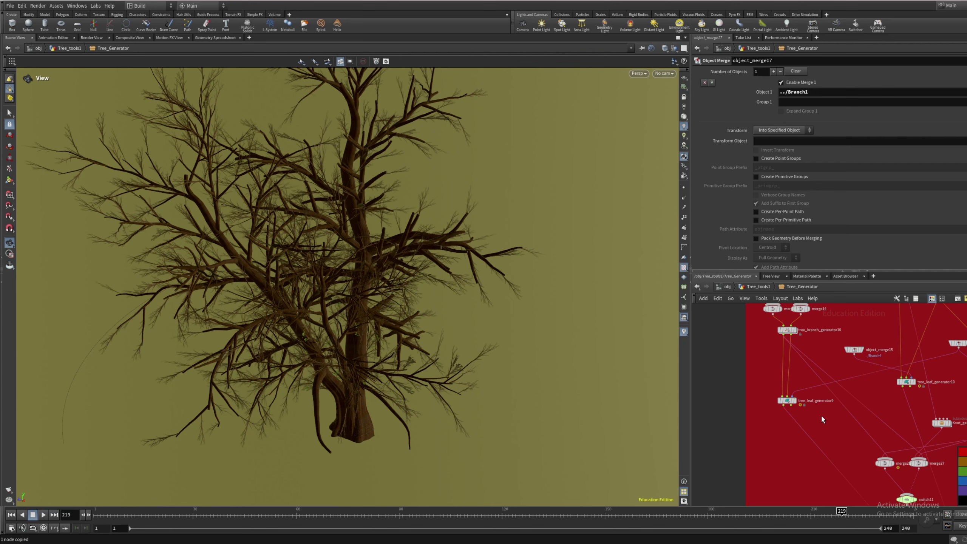
key("ctrl+v")
left_click_drag(822, 417, 803, 380)
left_click(802, 384)
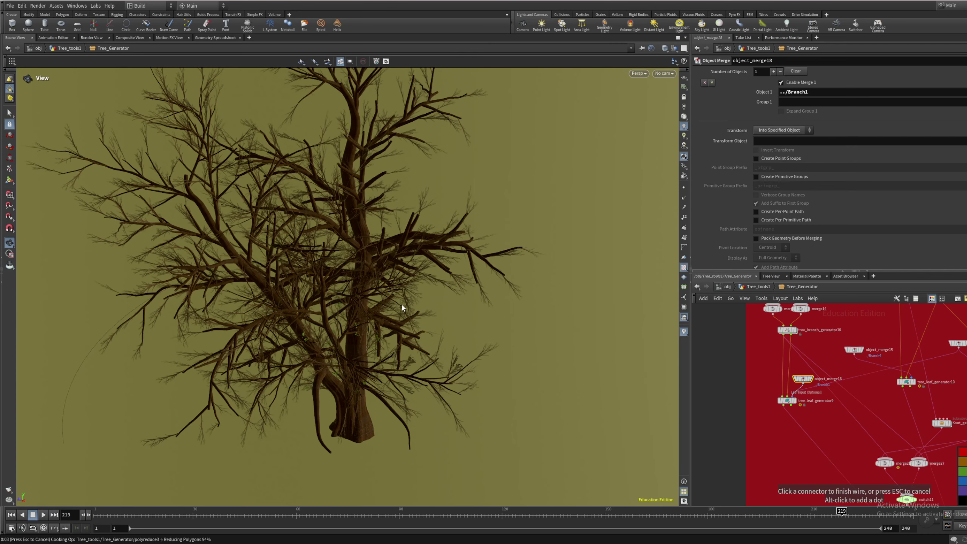
Inspect the large tree's foliage, then its trunk and inner branches up close, and return to the whole tree
scroll(400, 310, "down", 5)
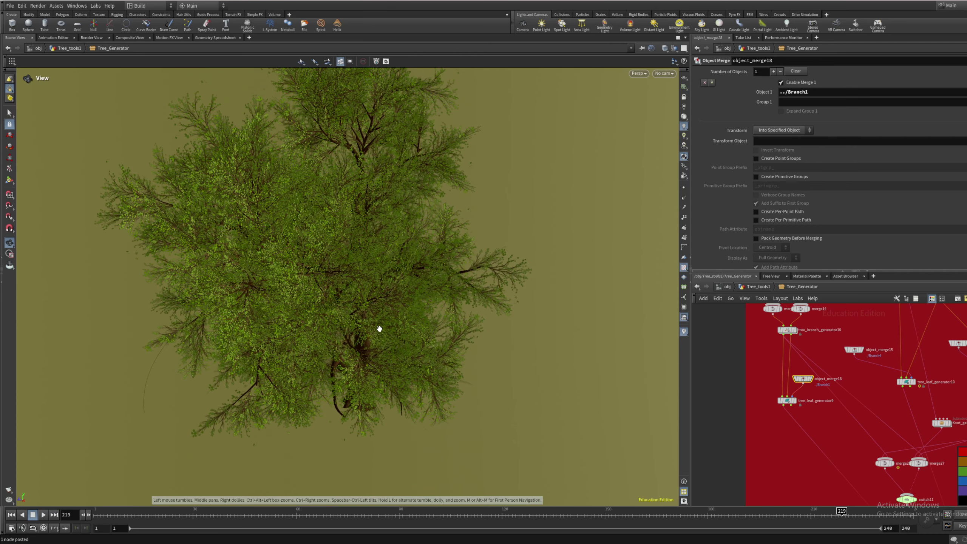
left_click_drag(378, 329, 317, 317)
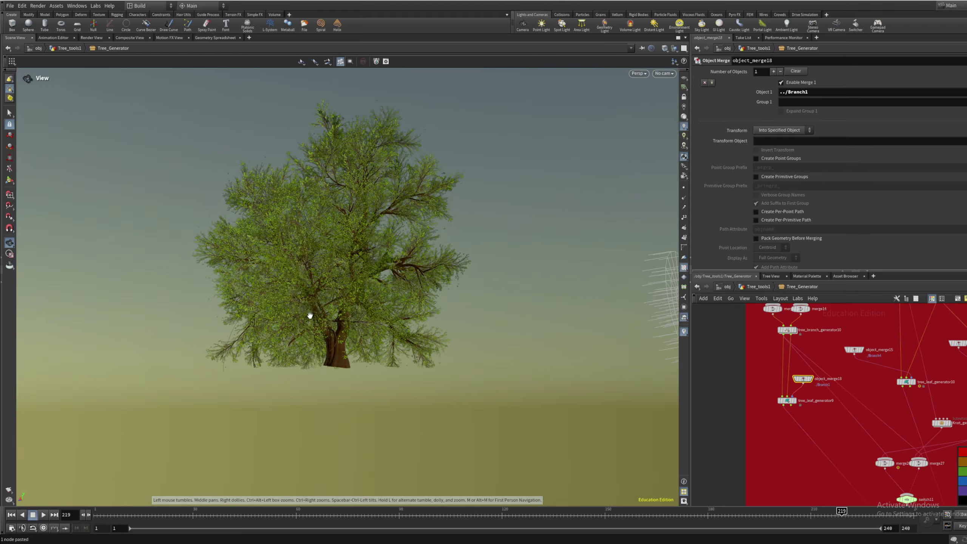
scroll(335, 367, "up", 6)
left_click_drag(377, 371, 395, 330)
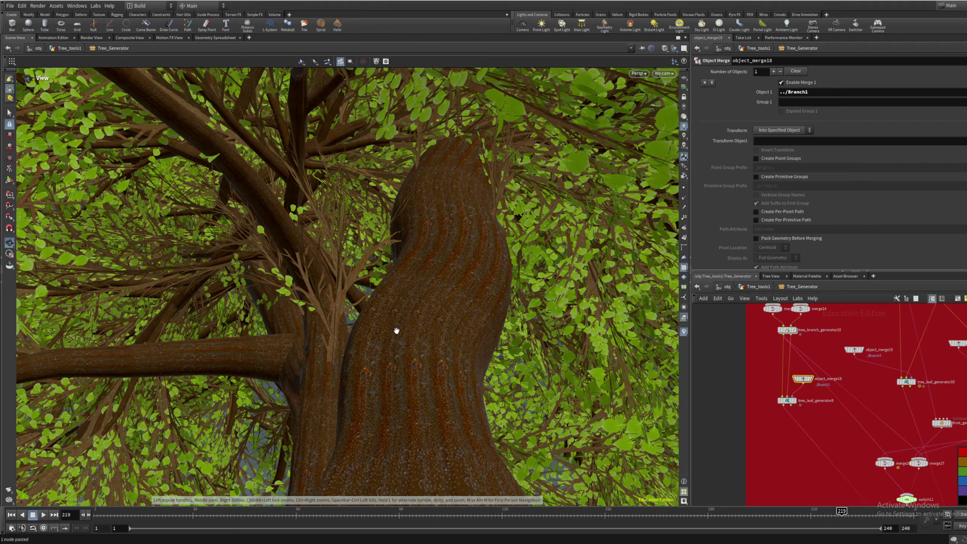
left_click_drag(440, 289, 613, 416)
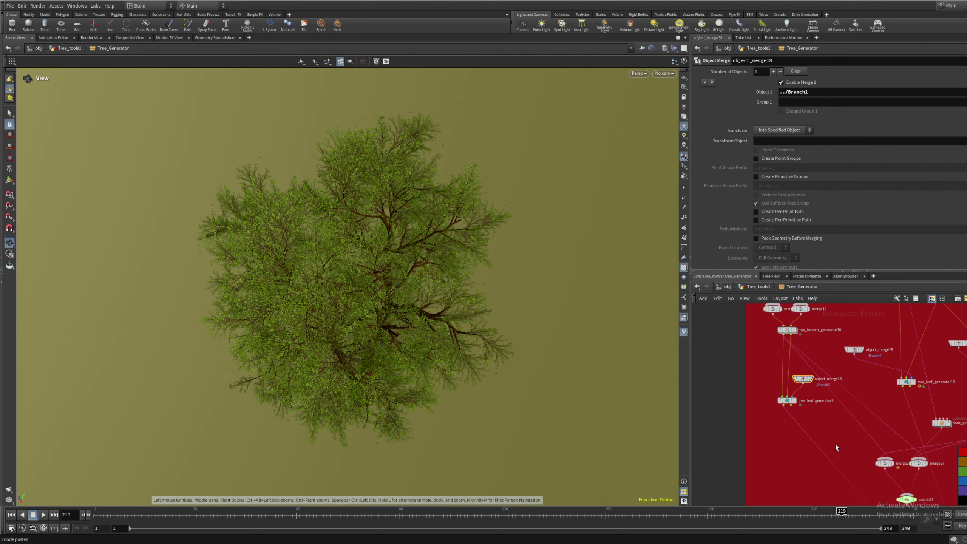
Go up to Tree_tools1, display the Tree_Generator node, and set its Style to Large
left_click(770, 288)
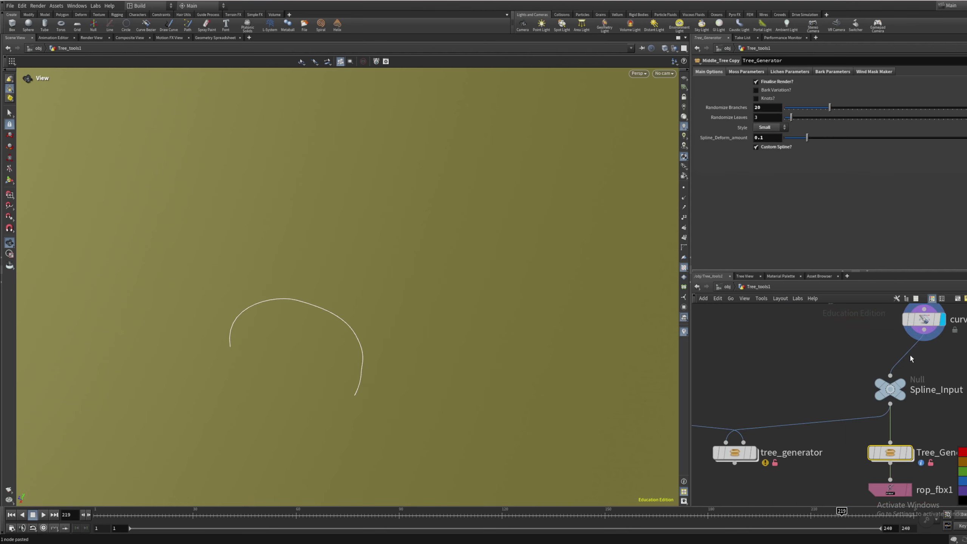
left_click(768, 128)
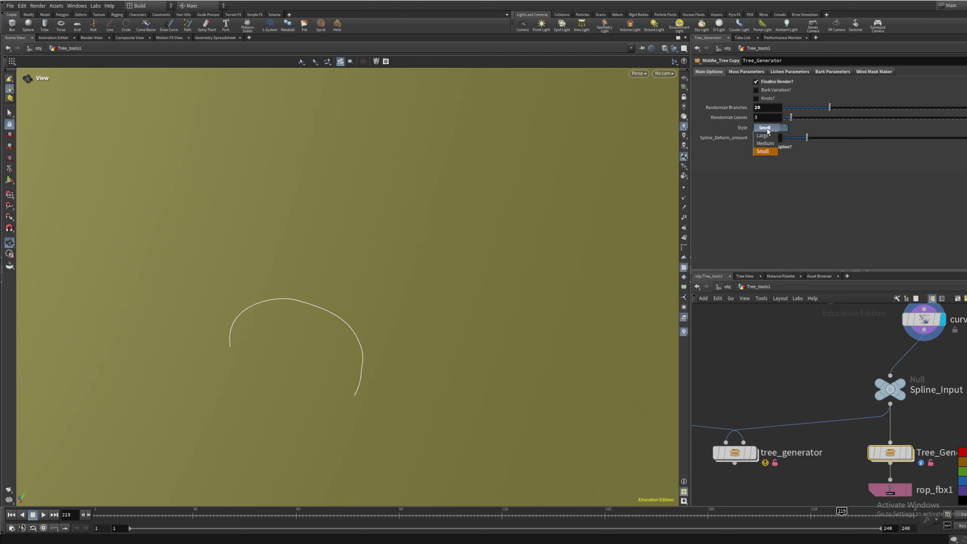
left_click(910, 454)
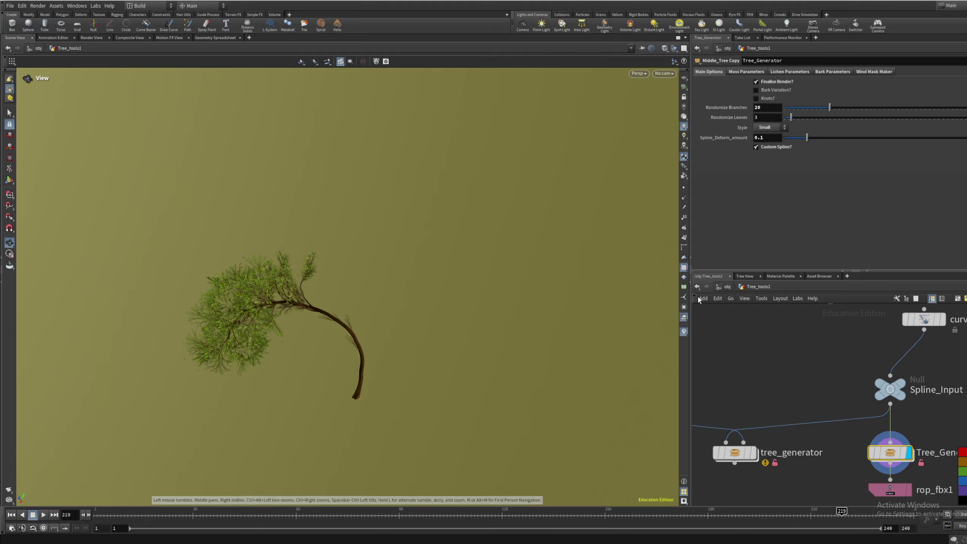
left_click(769, 128)
left_click(765, 128)
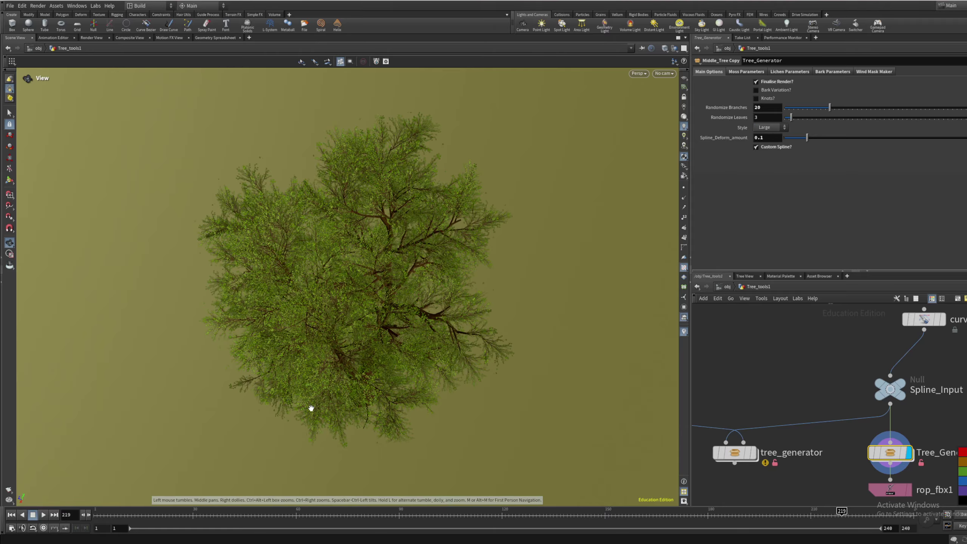
left_click_drag(360, 405, 421, 306)
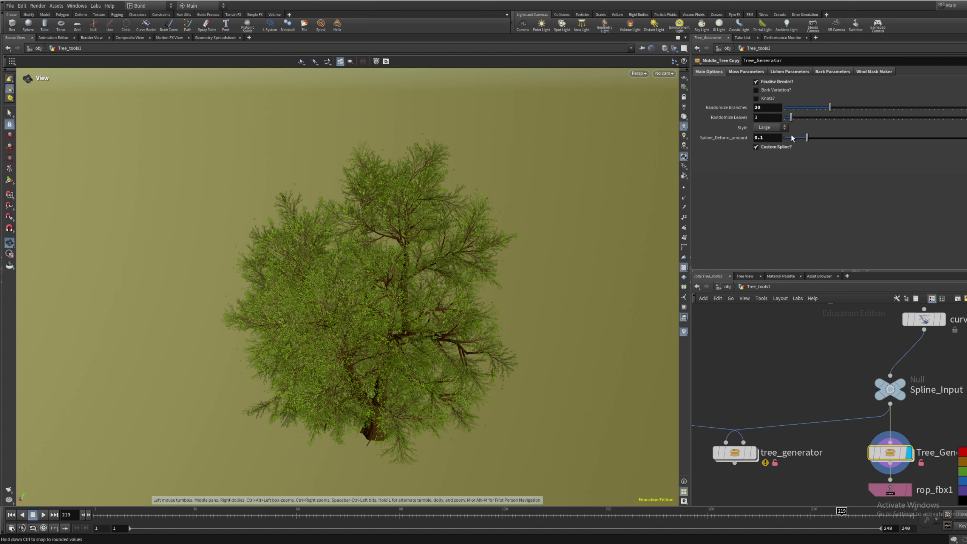
Set the Tree_Generator's Spline_Deform_amount to .8
left_click(770, 138)
double_click(768, 139)
type(".")
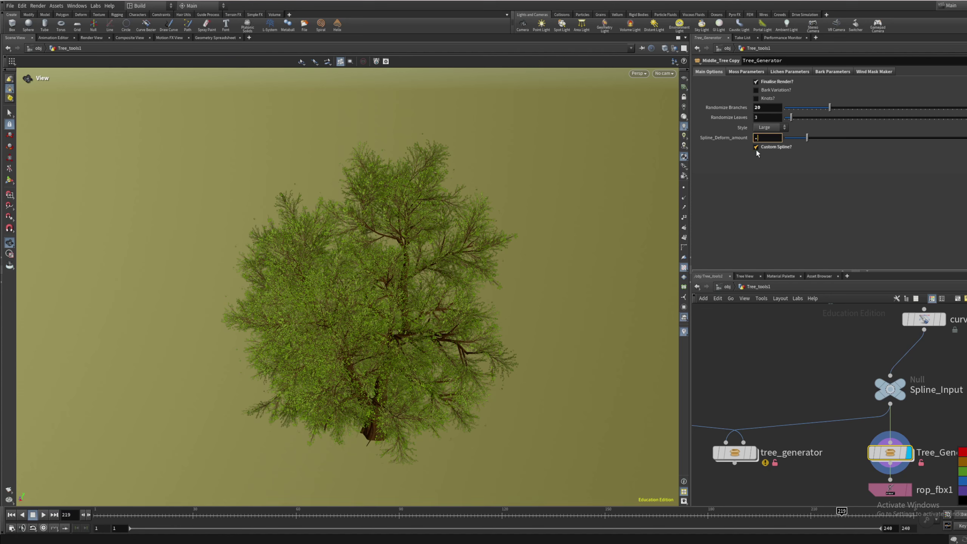
type("8")
key("Return")
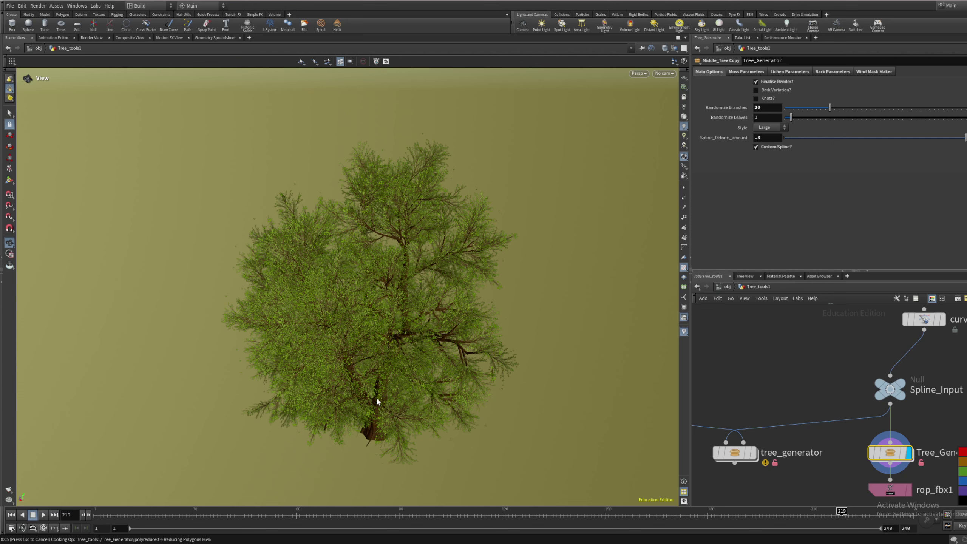
Examine how the large tree's trunks and canopy follow the custom spline from several angles
left_click_drag(376, 397, 322, 348)
right_click_drag(338, 382, 397, 396)
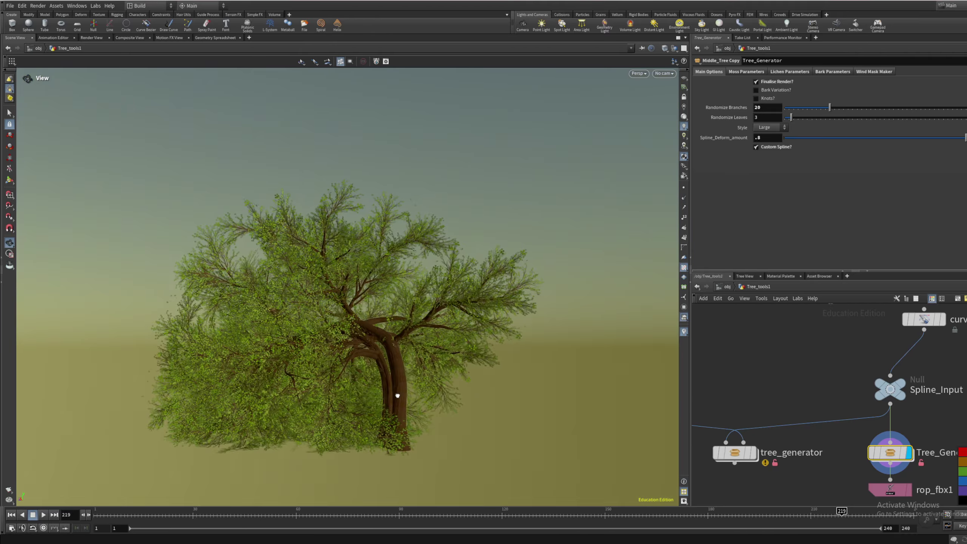
left_click_drag(397, 396, 334, 416)
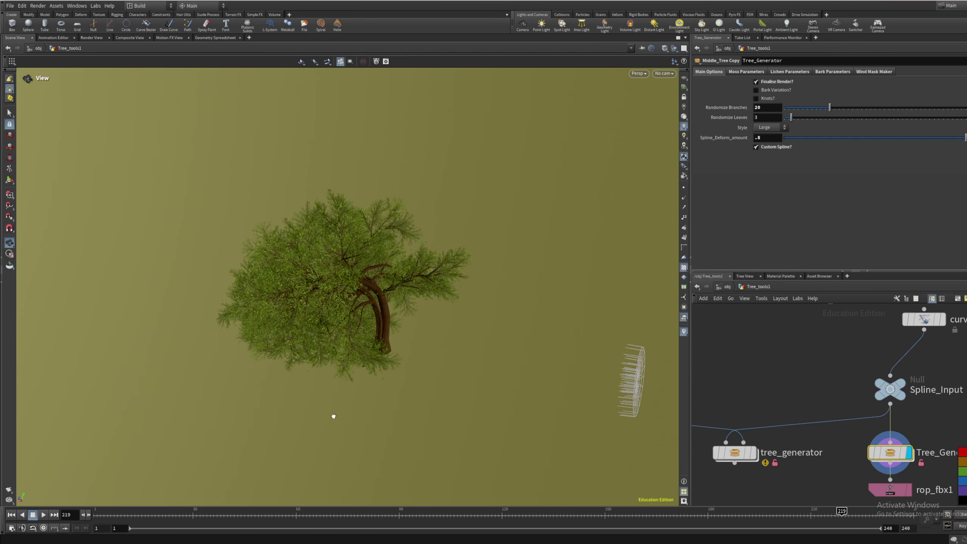
left_click_drag(372, 369, 203, 335)
middle_click_drag(204, 336, 292, 305)
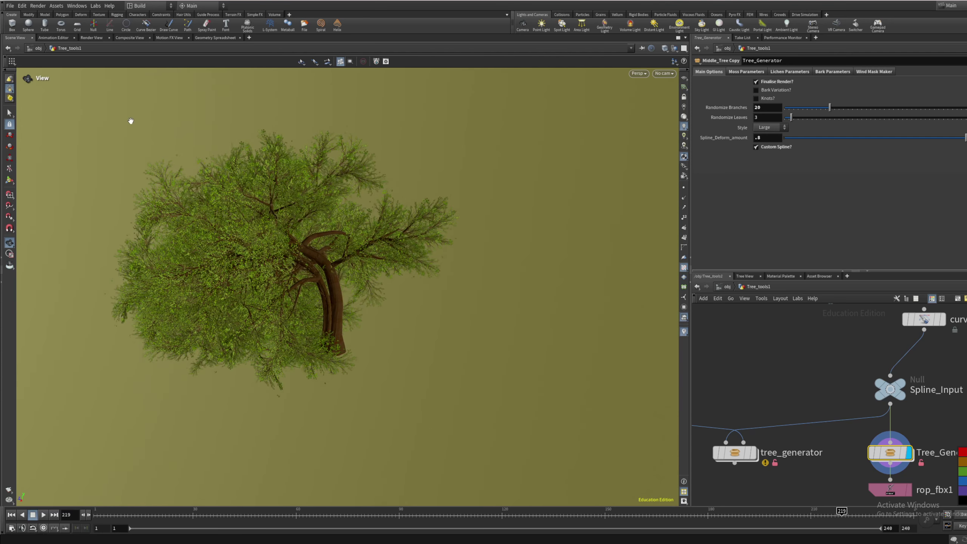
Capture the tree view with Snipping Tool, sketch a green highlighter outline beside the trunk, and return to the tree network
key("super+shift+s")
left_click_drag(104, 76, 667, 436)
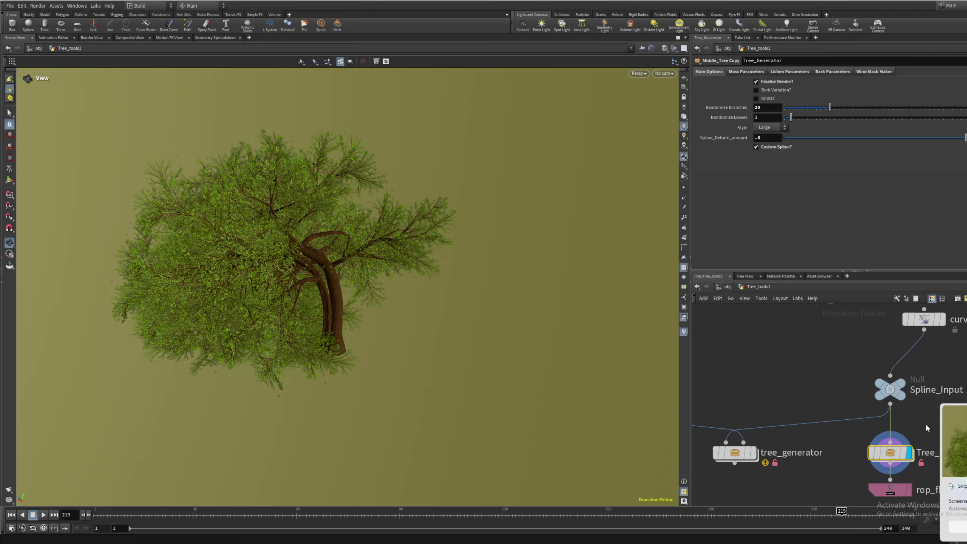
left_click(934, 435)
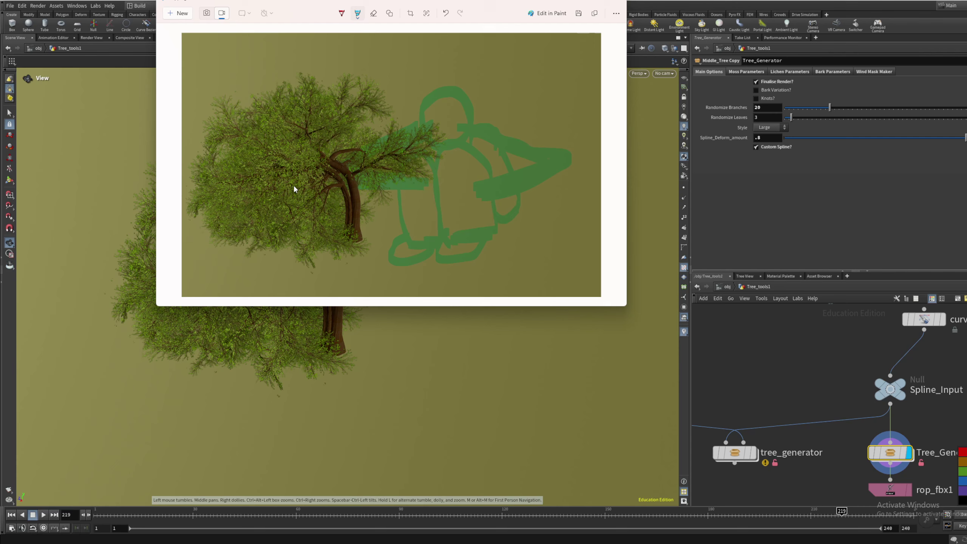
scroll(294, 186, "down", 2)
left_click(797, 338)
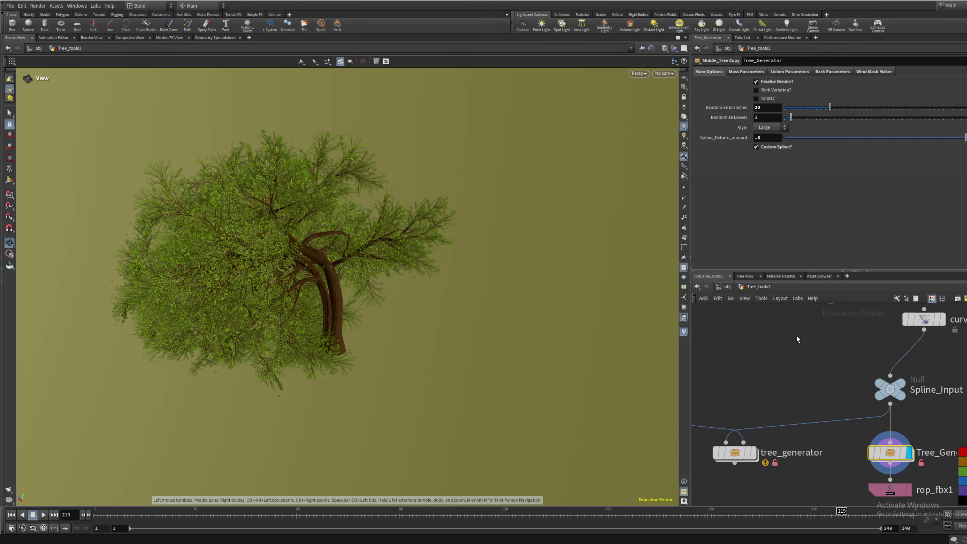
Show the settings of the rop_fbx1 export node below Tree_Generator and view the bent tree from another side
middle_click_drag(812, 439, 687, 408)
left_click(765, 459)
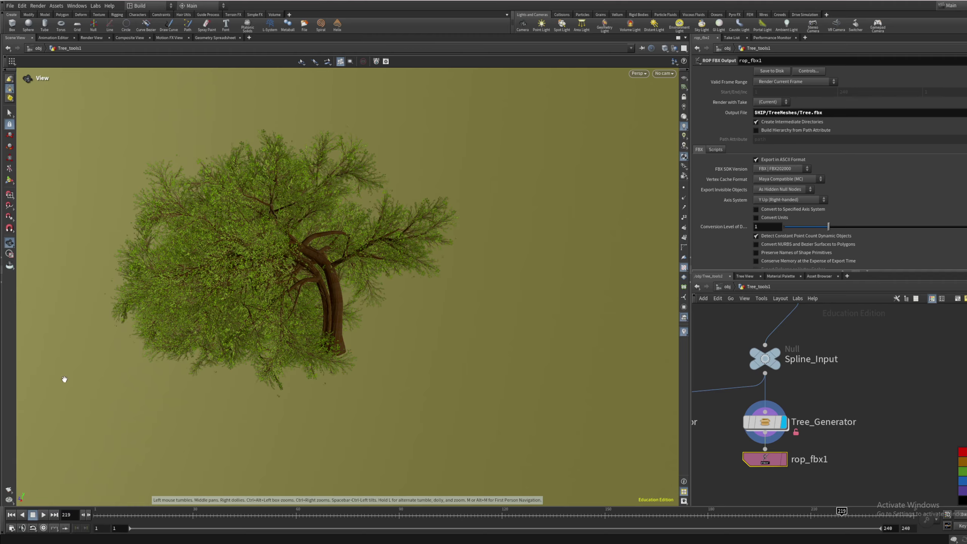
left_click_drag(64, 379, 88, 370)
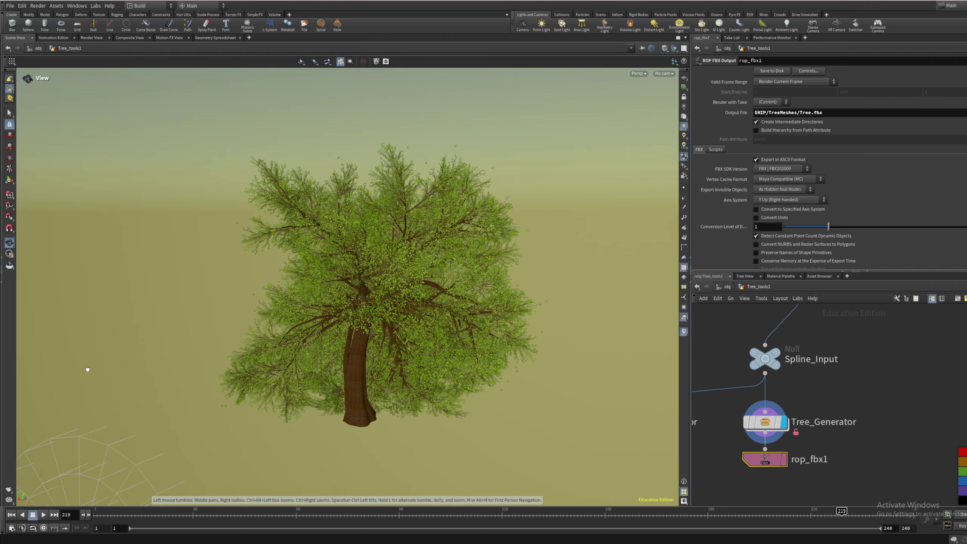